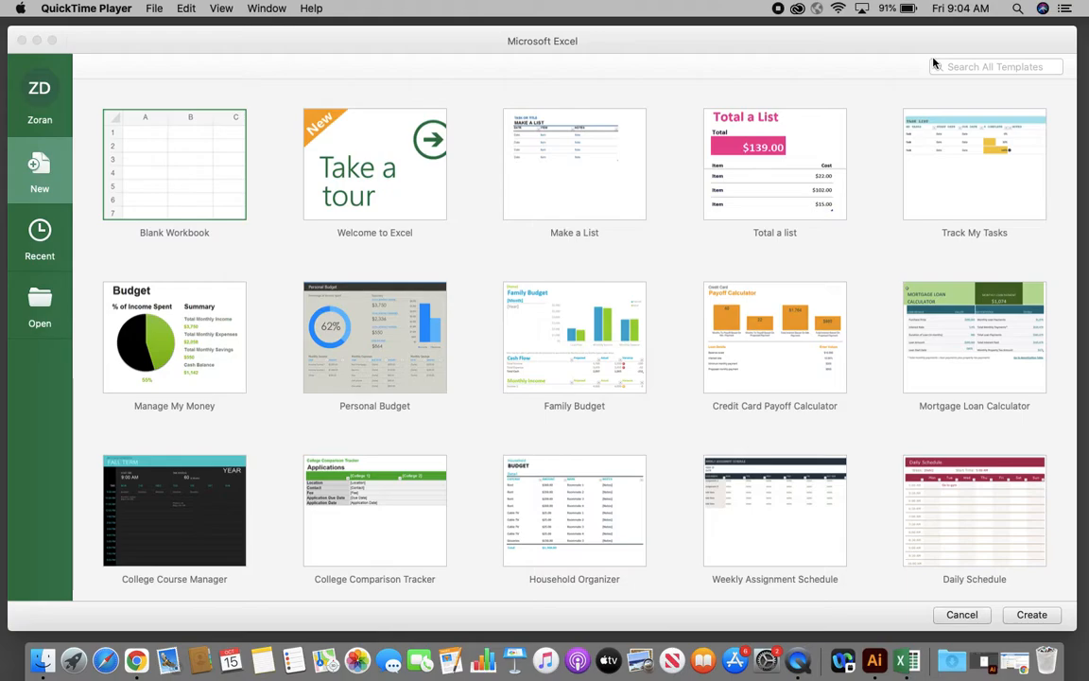
- Create a new blank workbook and shift its window slightly
left_click(97, 40)
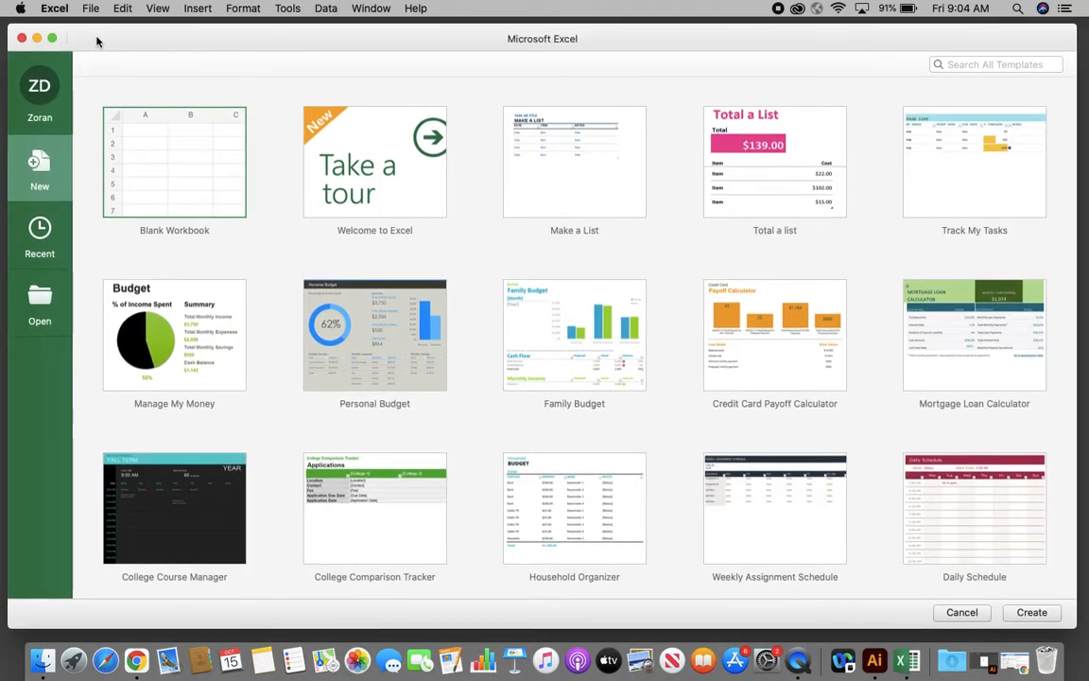
double_click(177, 154)
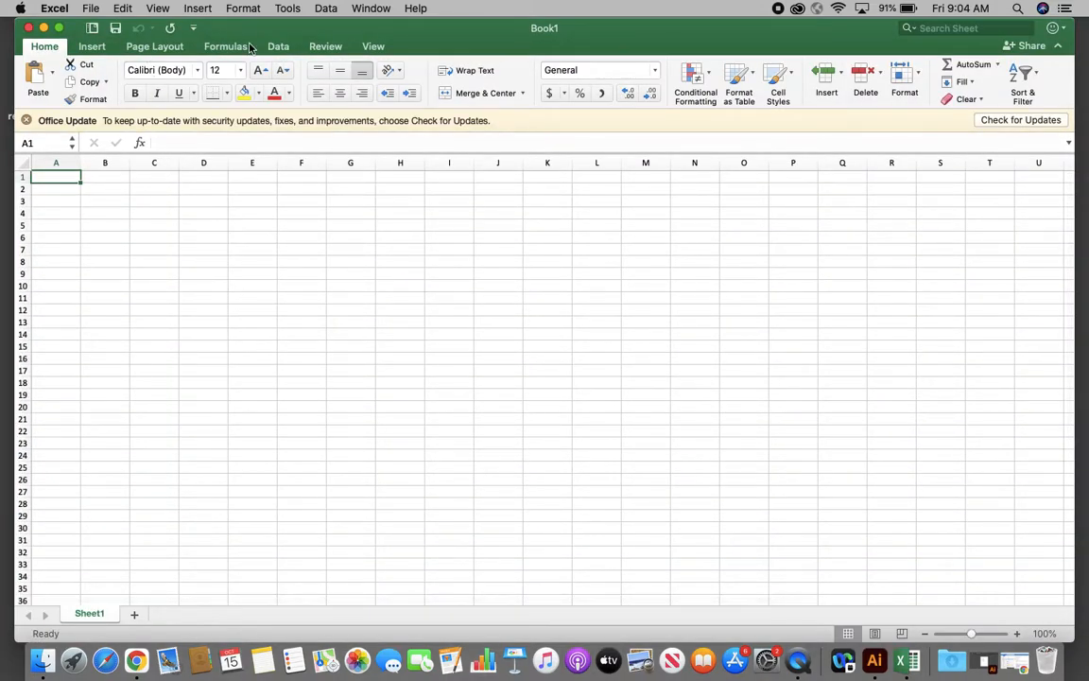
left_click_drag(279, 37, 268, 39)
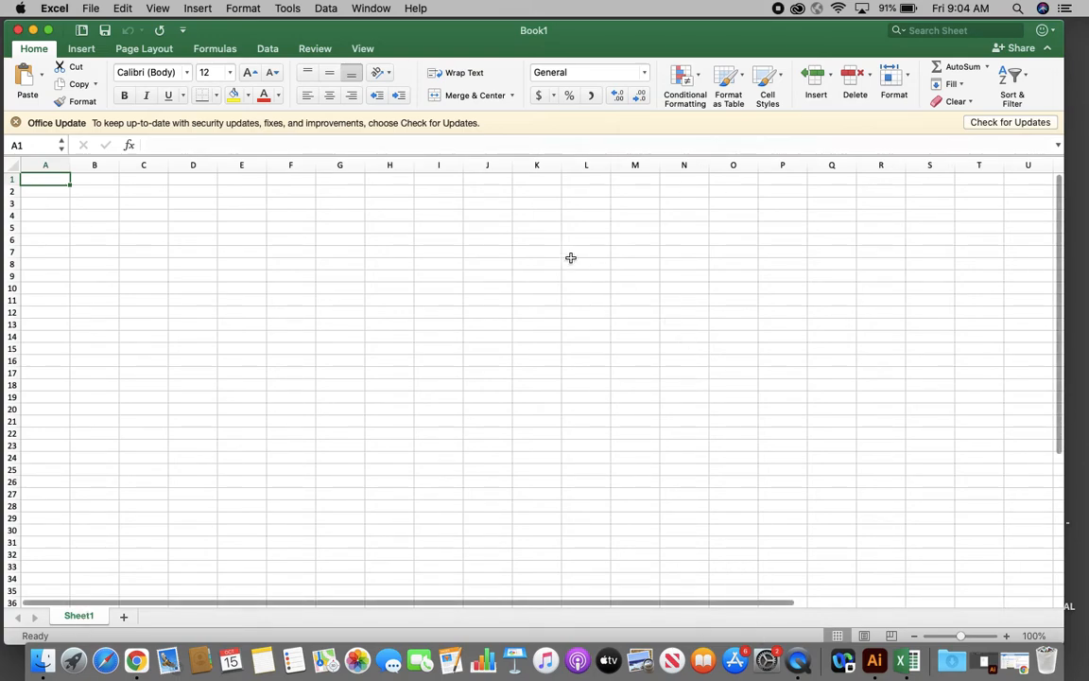
- Open Tech Pack TEMPLATE.xls from the week 6 folder inside "excel and specsclass" on the Desktop and enlarge its window
left_click(92, 10)
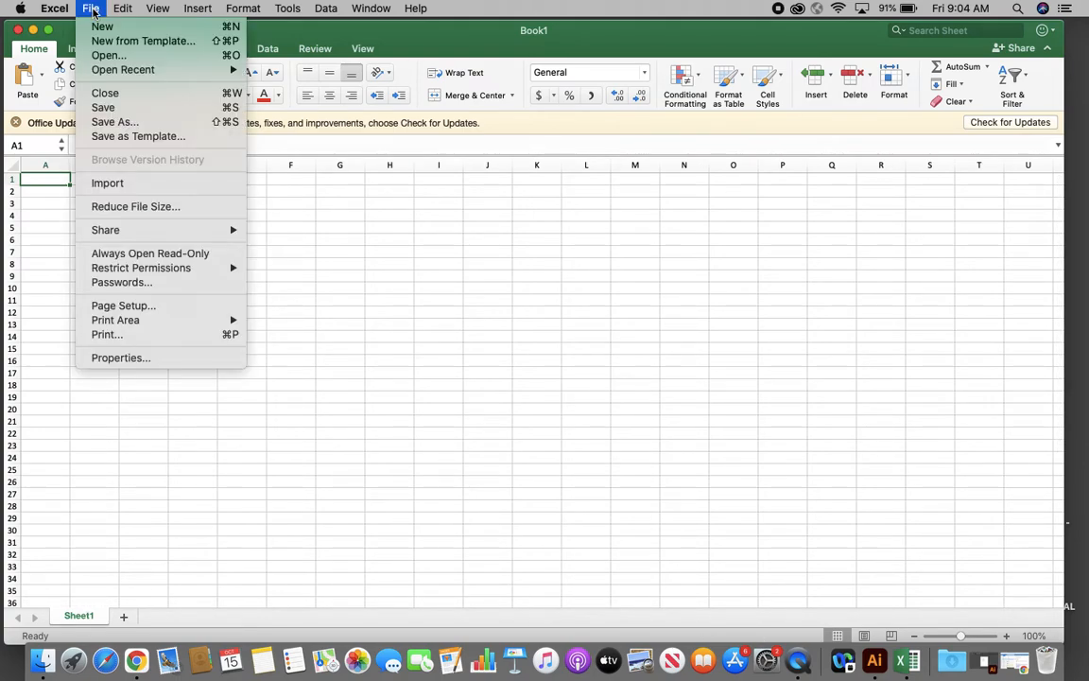
left_click(100, 55)
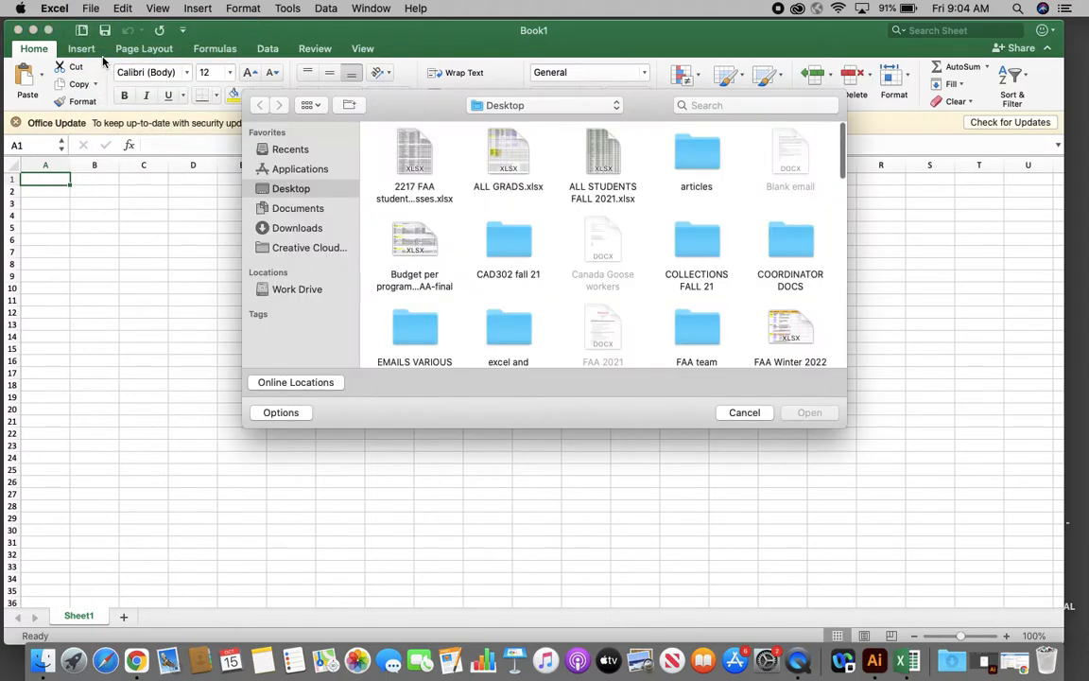
scroll(509, 232, "down", 2)
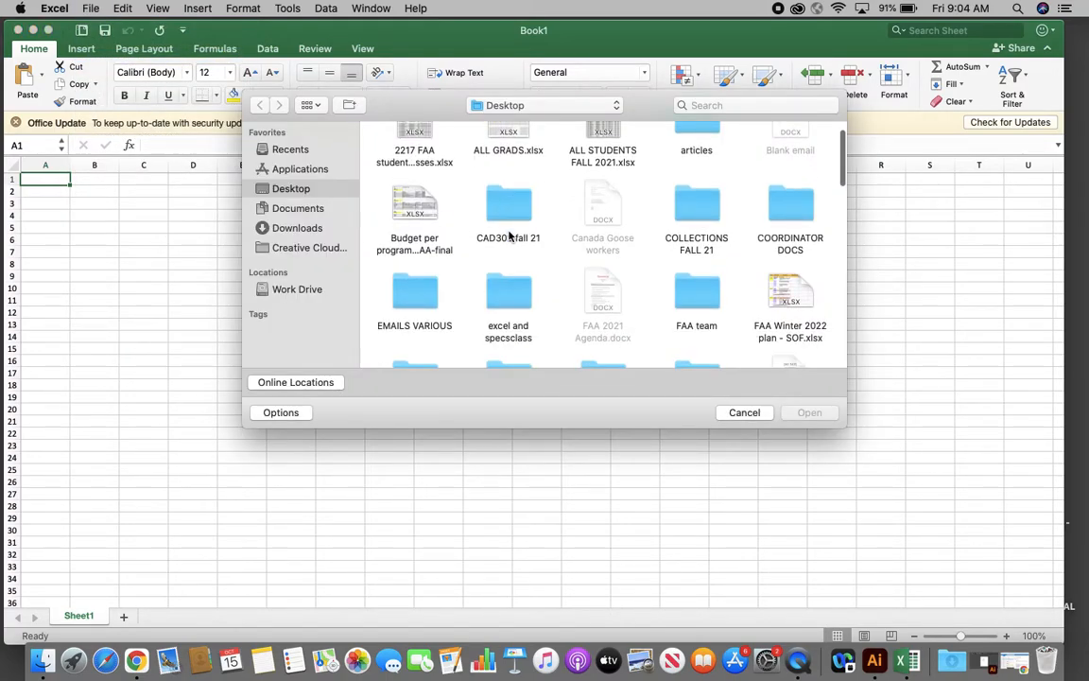
scroll(574, 264, "up", 1)
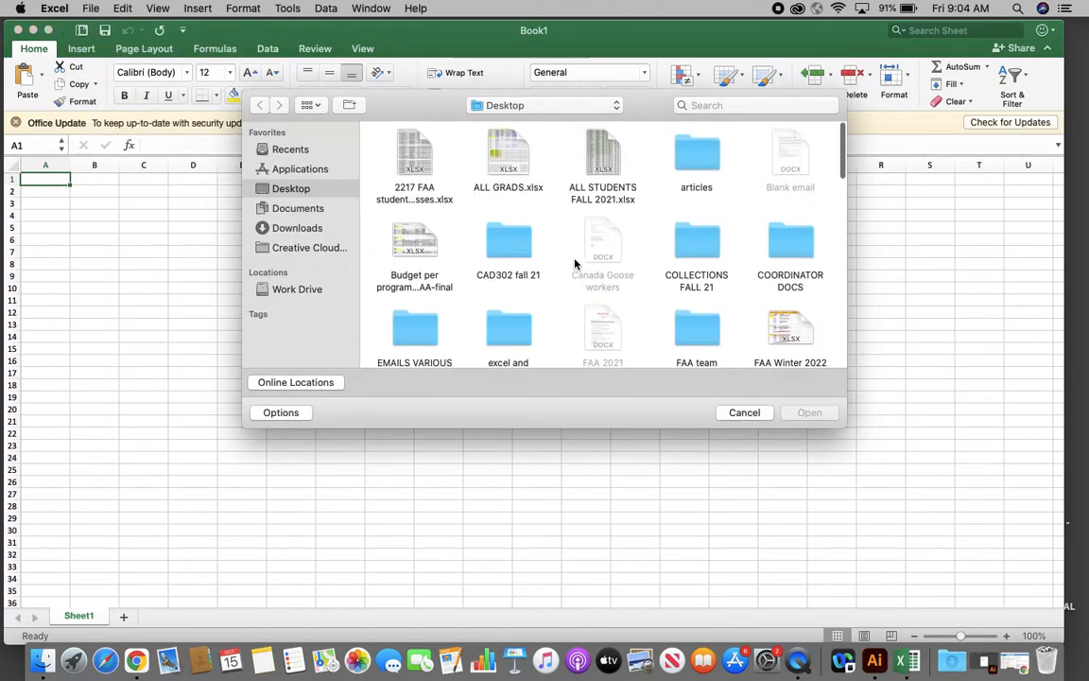
scroll(574, 264, "down", 1)
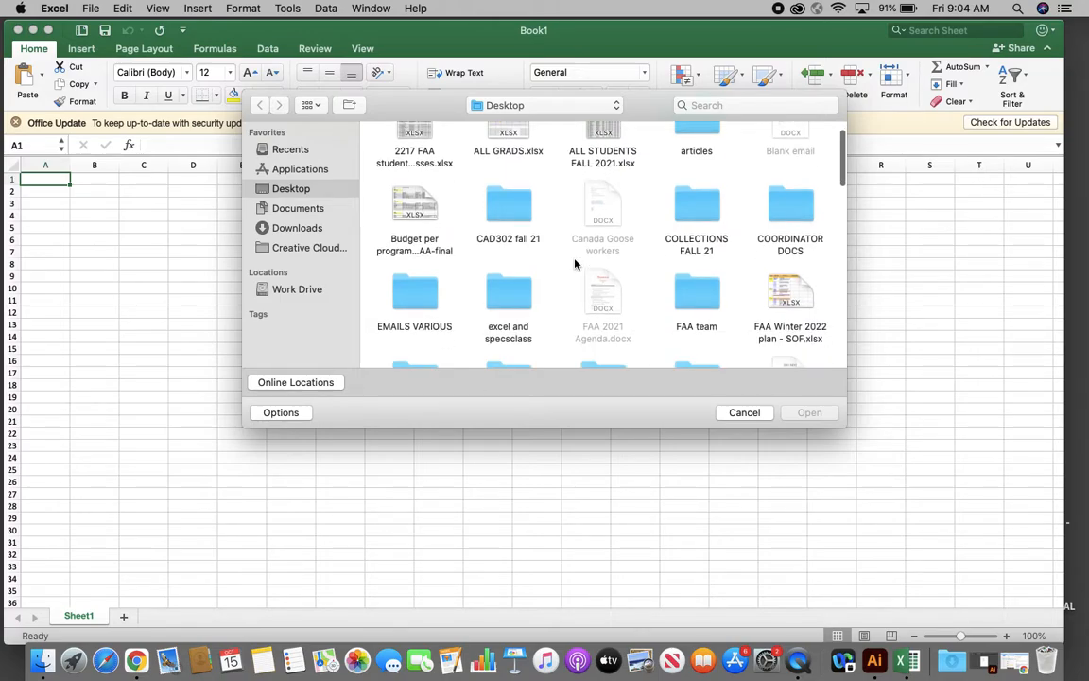
double_click(508, 294)
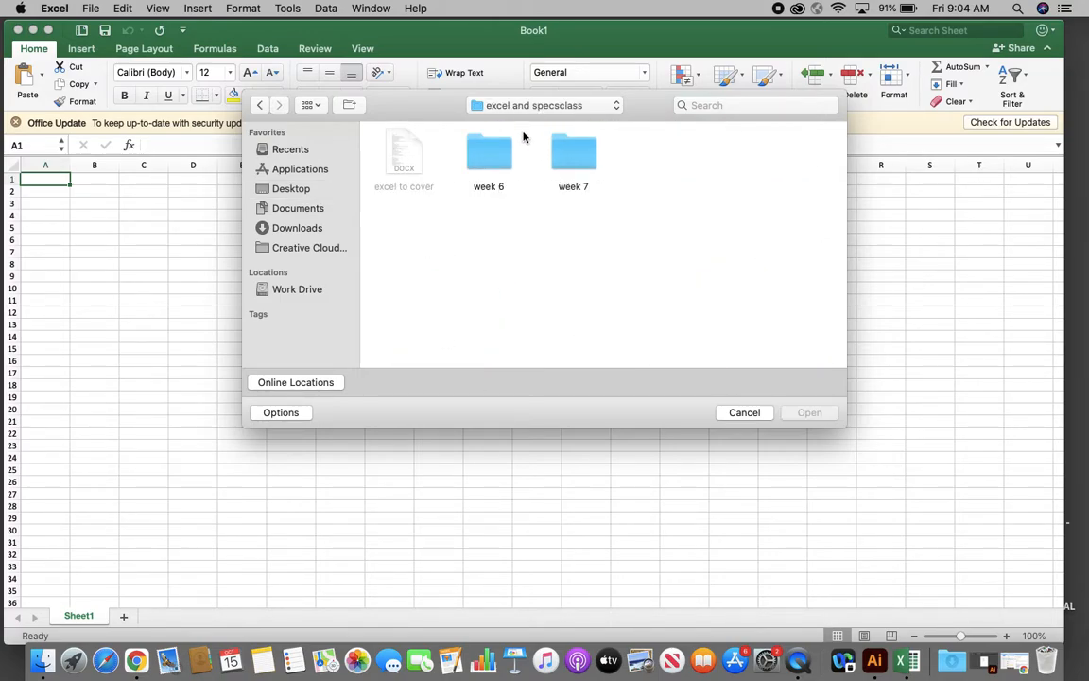
double_click(491, 153)
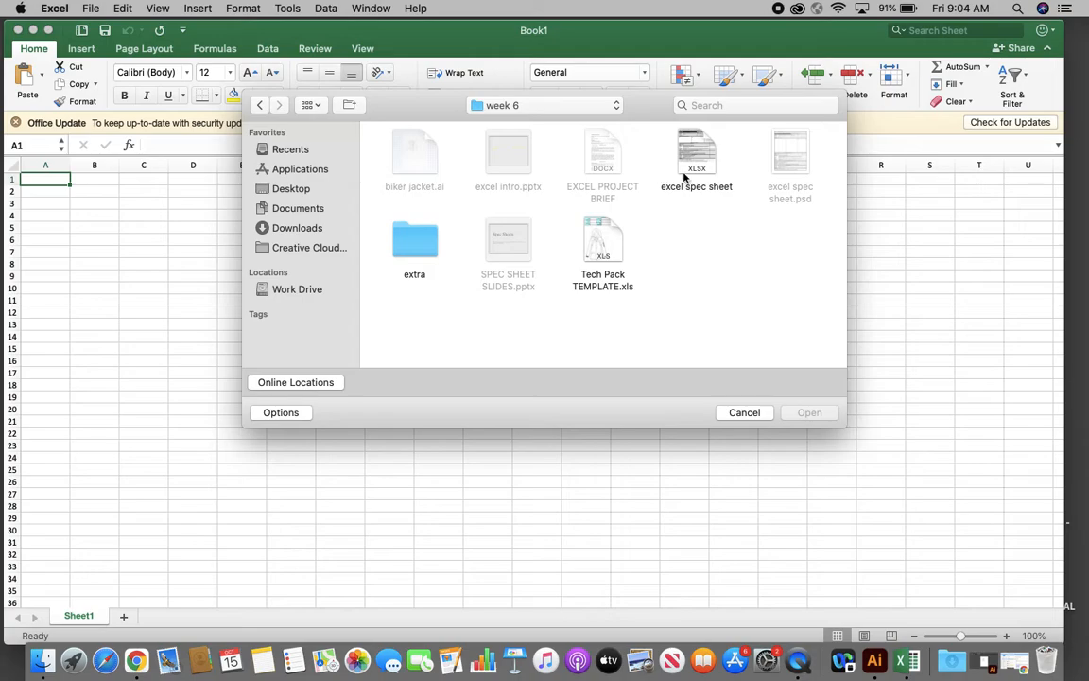
left_click(606, 238)
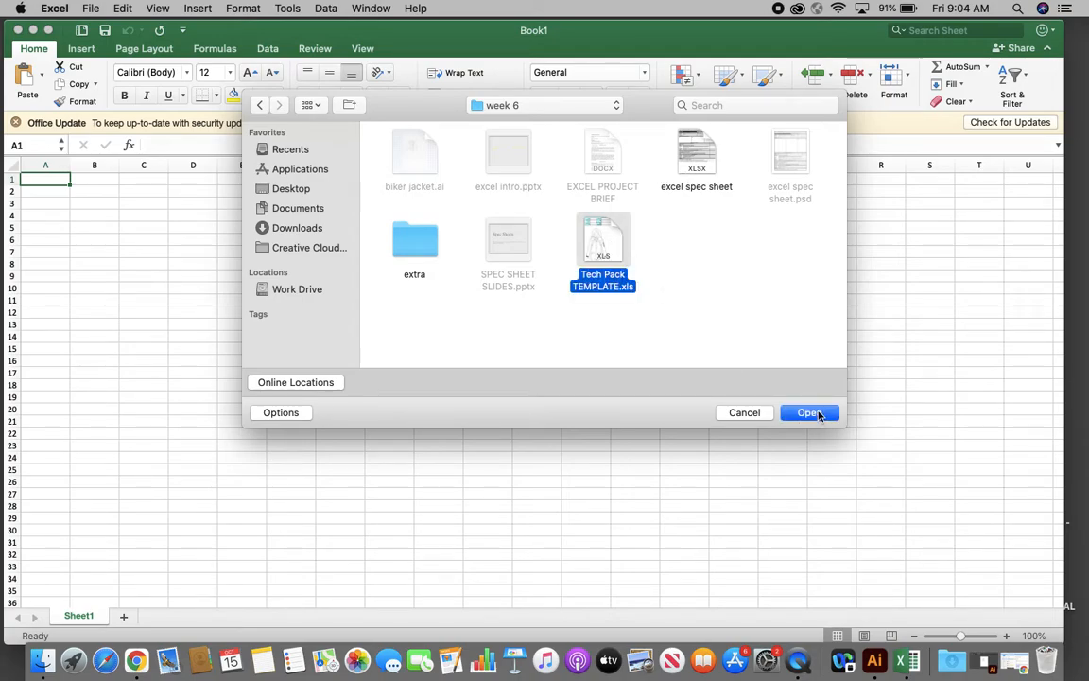
left_click(819, 415)
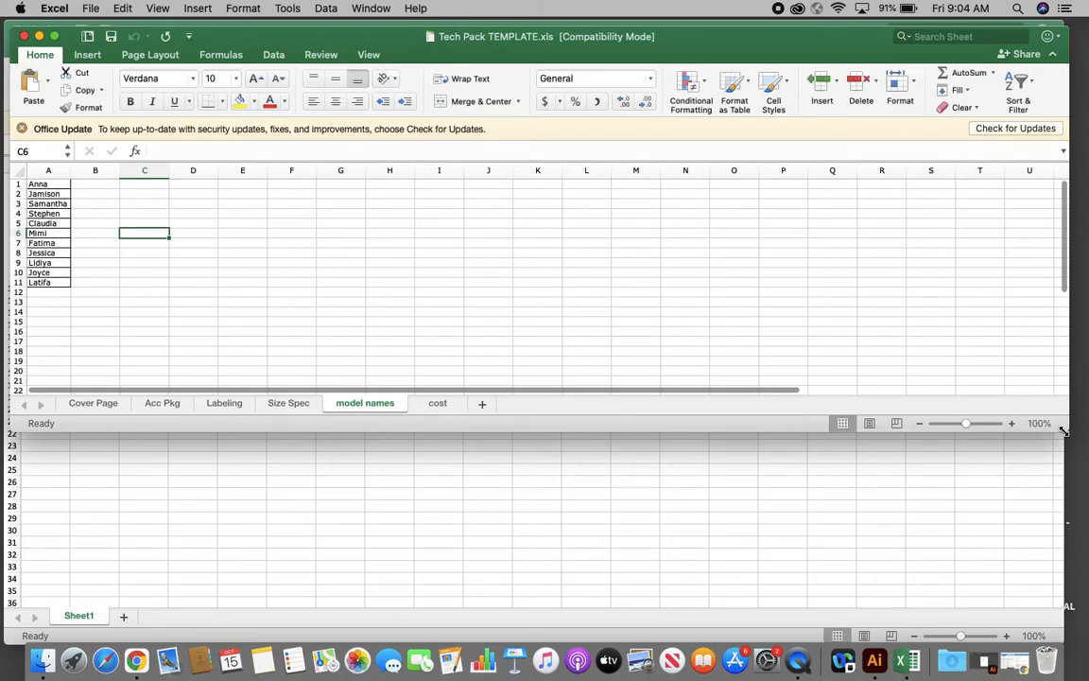
left_click_drag(1065, 433, 1074, 611)
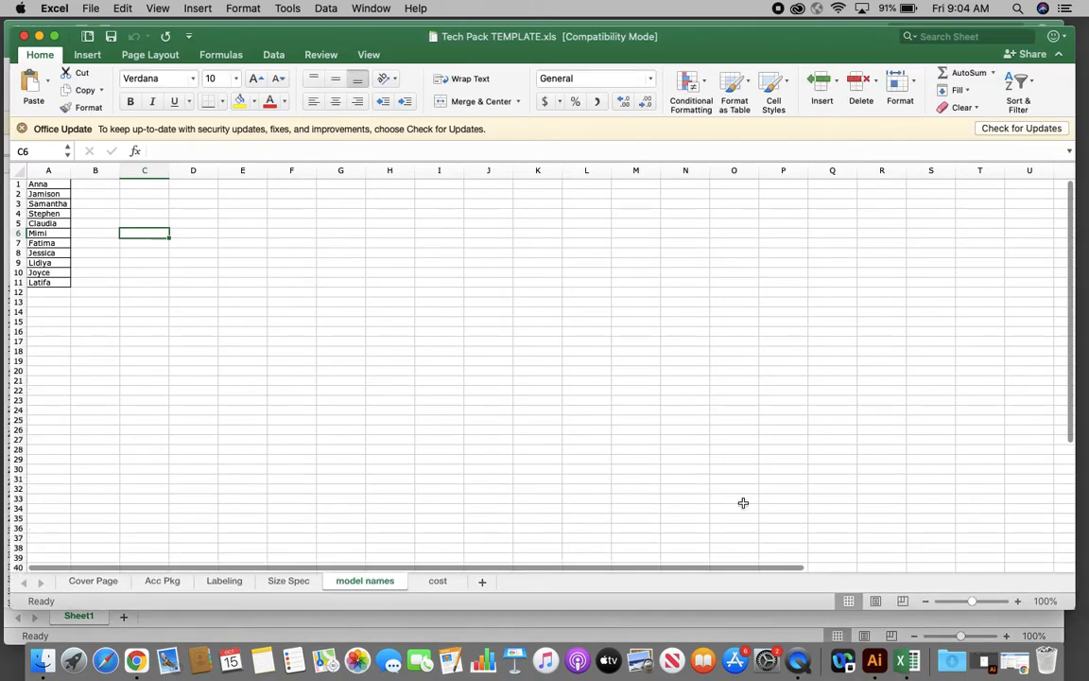
- Look through the template's Cover Page, Acc Pkg, Labeling, Size Spec and model names sheets
left_click(91, 581)
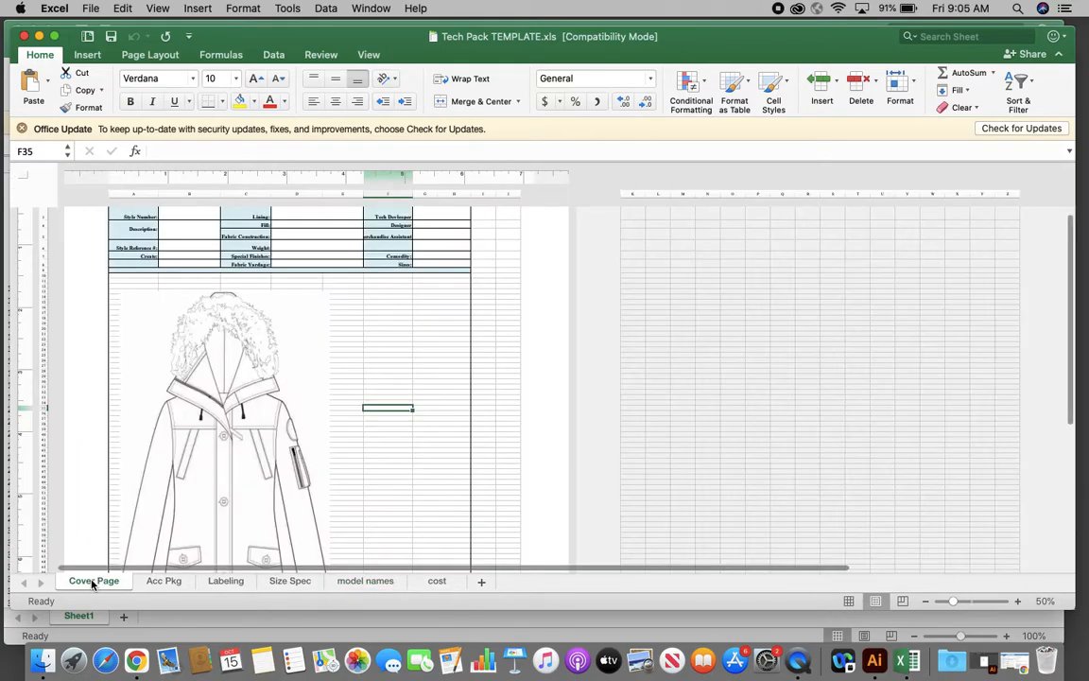
left_click(163, 581)
left_click(237, 582)
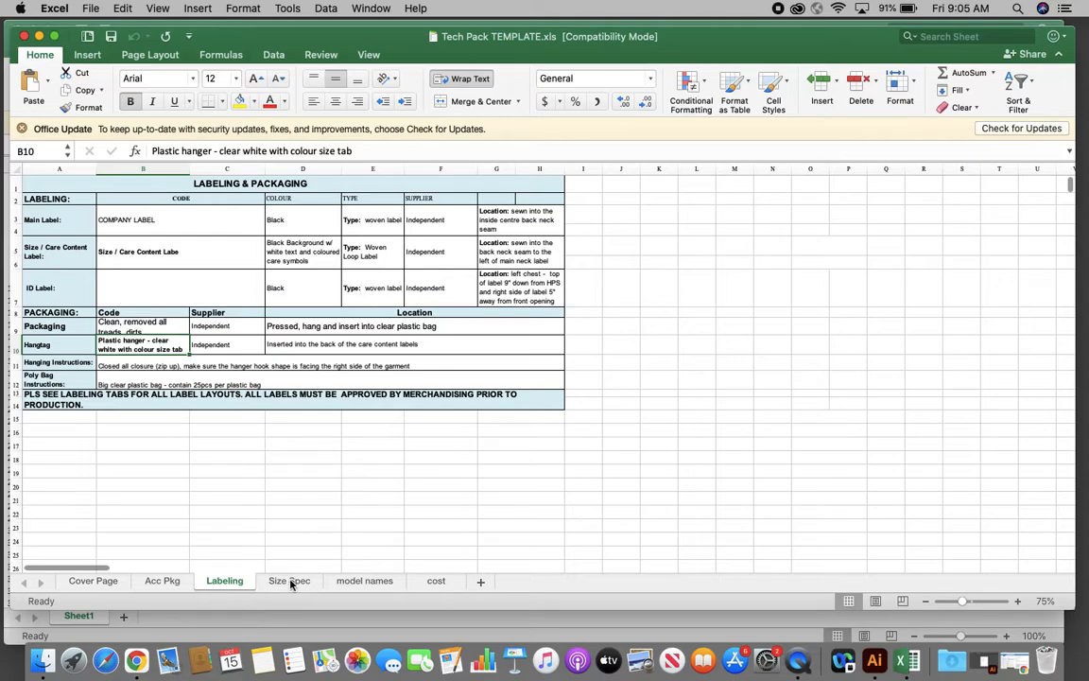
left_click(287, 581)
left_click(358, 583)
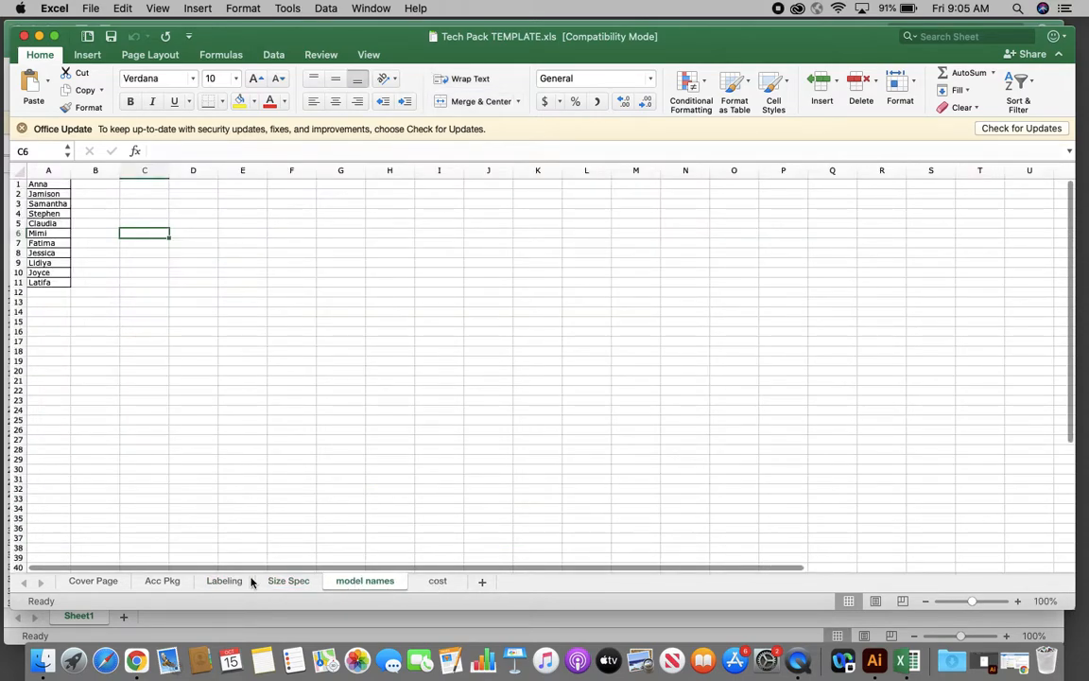
left_click(224, 581)
left_click(159, 582)
left_click(90, 582)
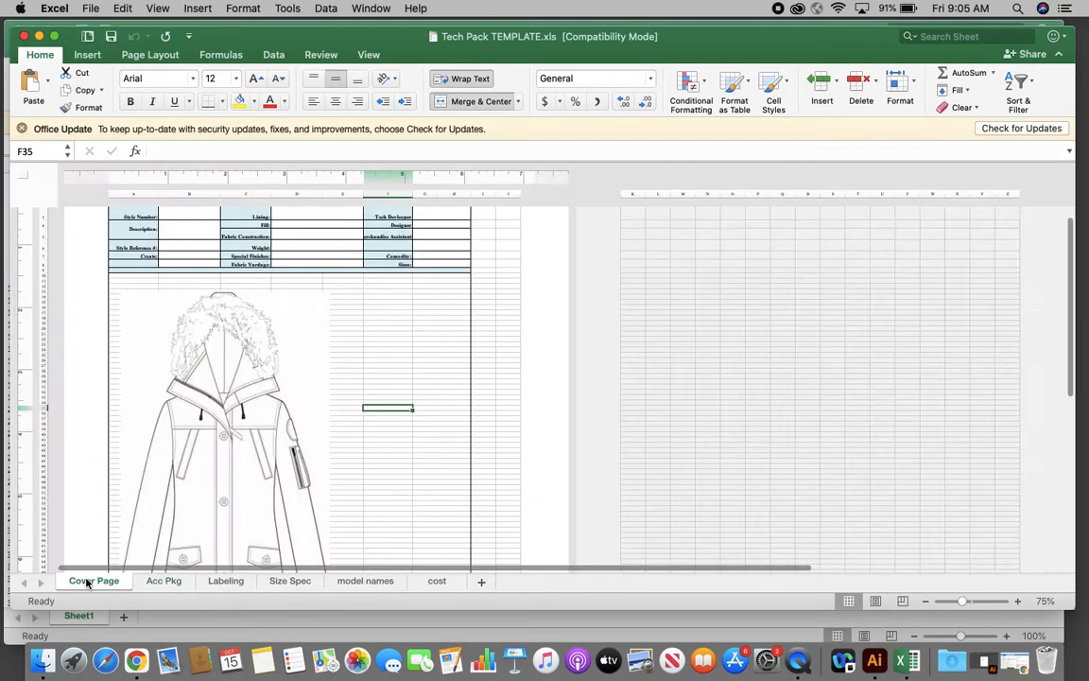
- Add a new sheet after the Cover Page and rename it "buttons"
left_click(483, 583)
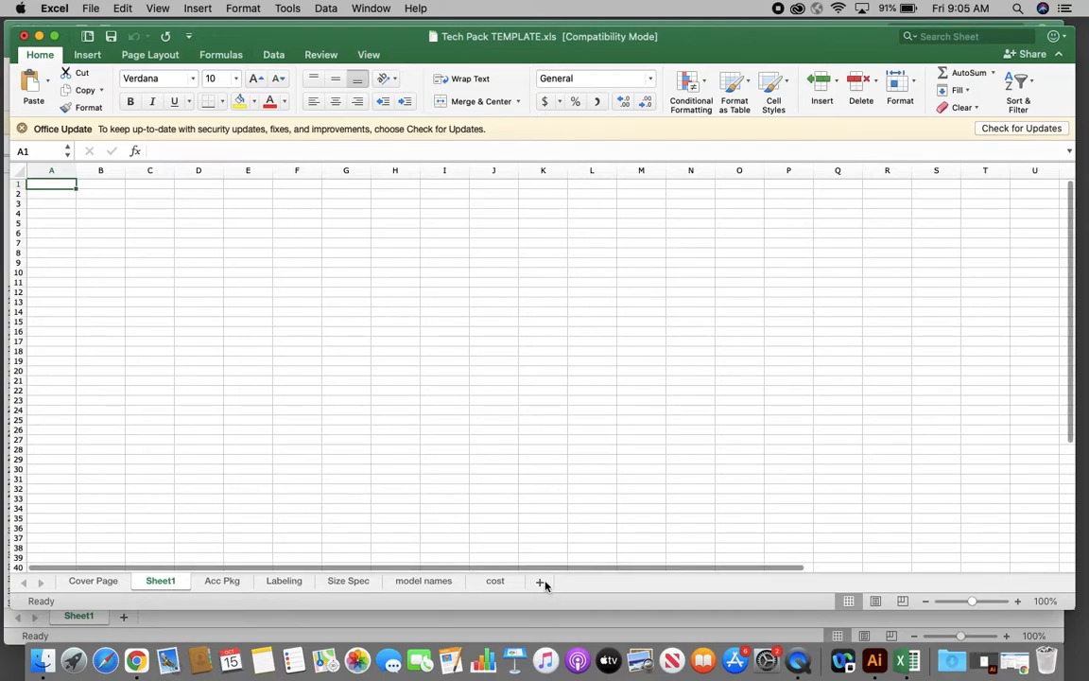
double_click(160, 582)
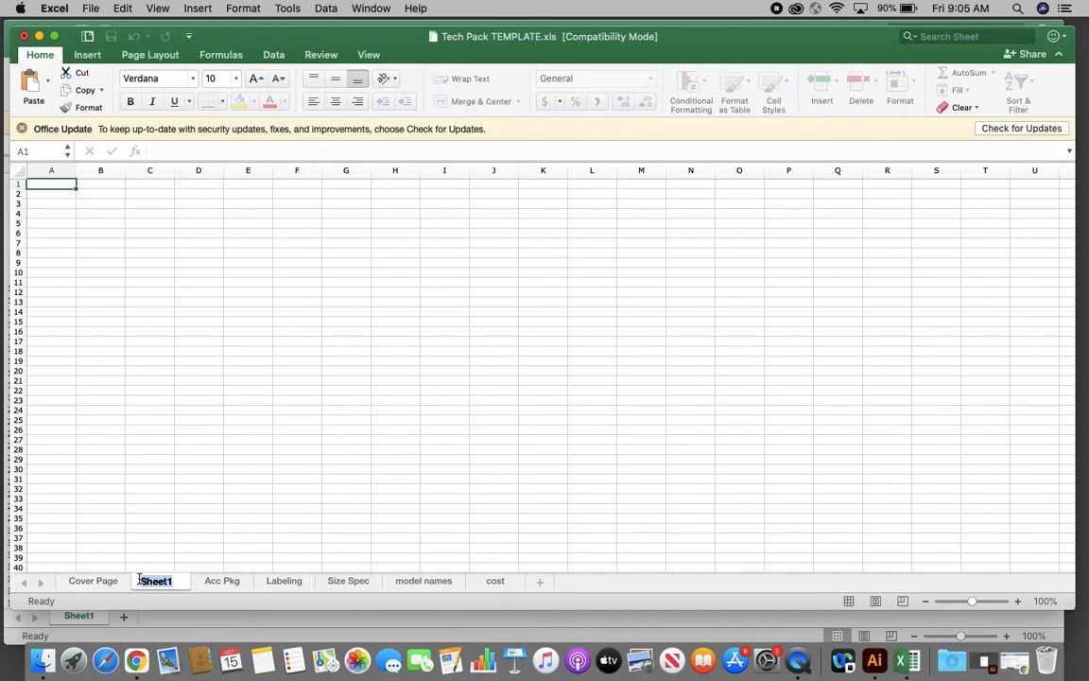
type("Buttons")
left_click(231, 515)
- Reorder the sheets so model names follows Cover Page and buttons sits between Size Spec and cost
left_click(227, 582)
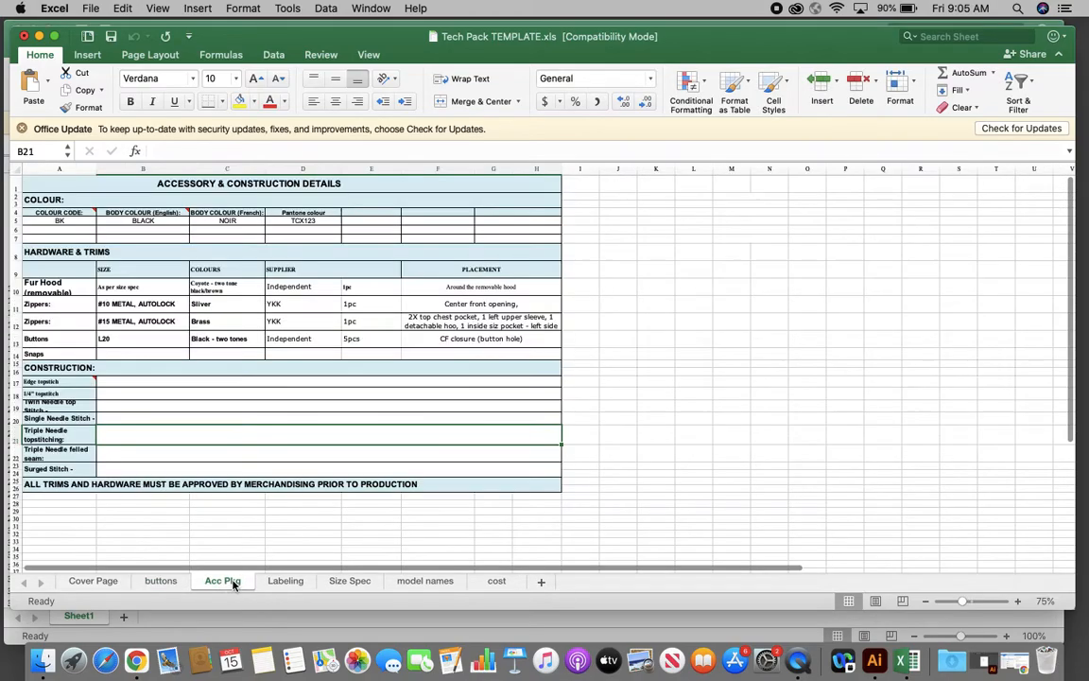
left_click(102, 582)
left_click(160, 583)
left_click(224, 582)
left_click(149, 583)
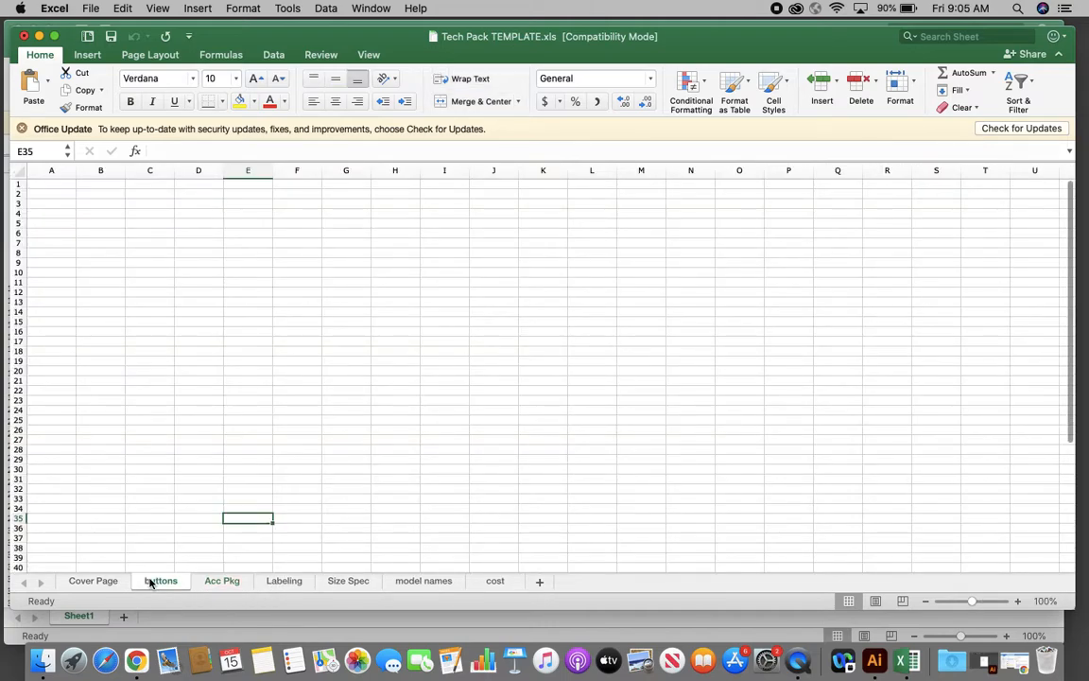
mouse_move(149, 582)
left_mouse_down()
mouse_move(395, 586)
mouse_move(144, 583)
left_mouse_up()
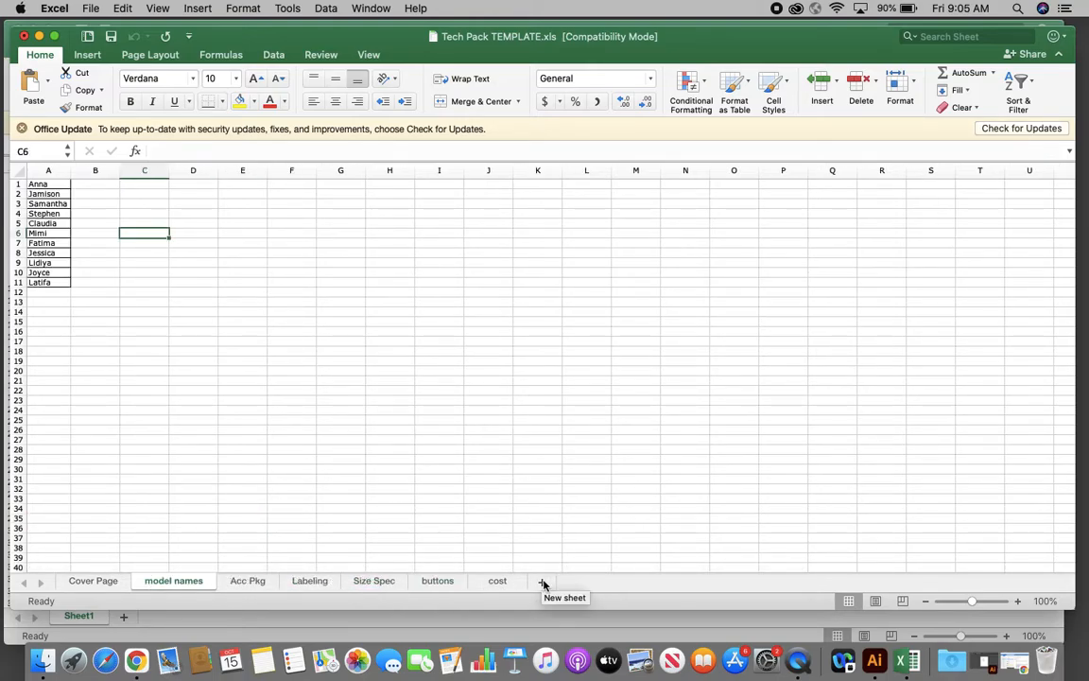
- View the Size Spec sheet from its Size Specification heading
left_click(366, 582)
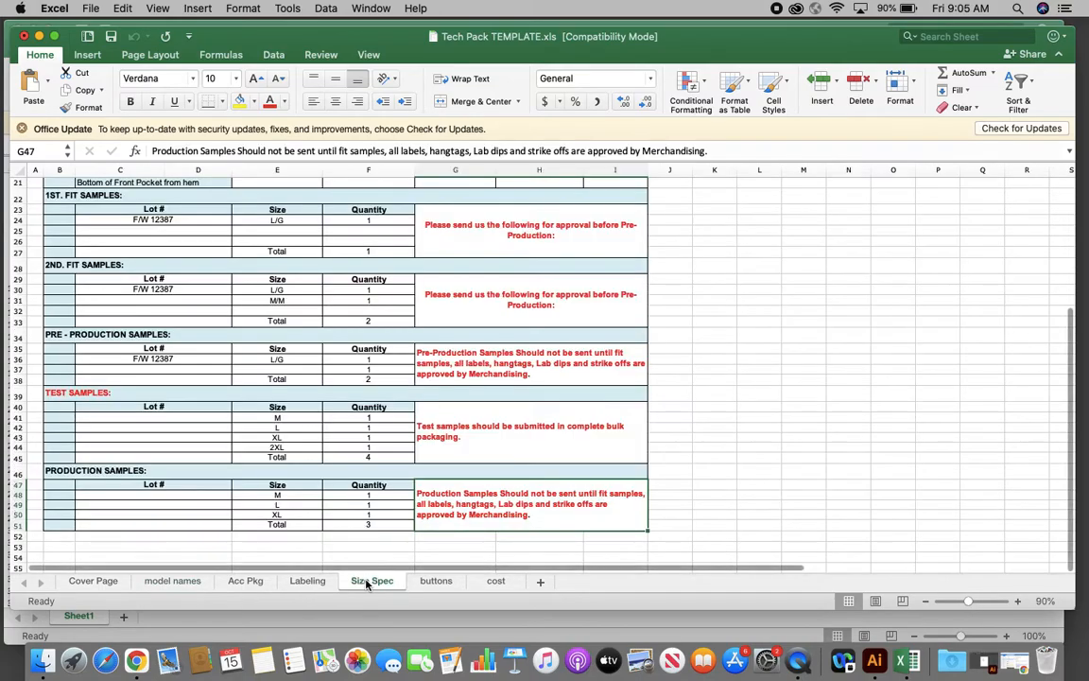
right_click(366, 582)
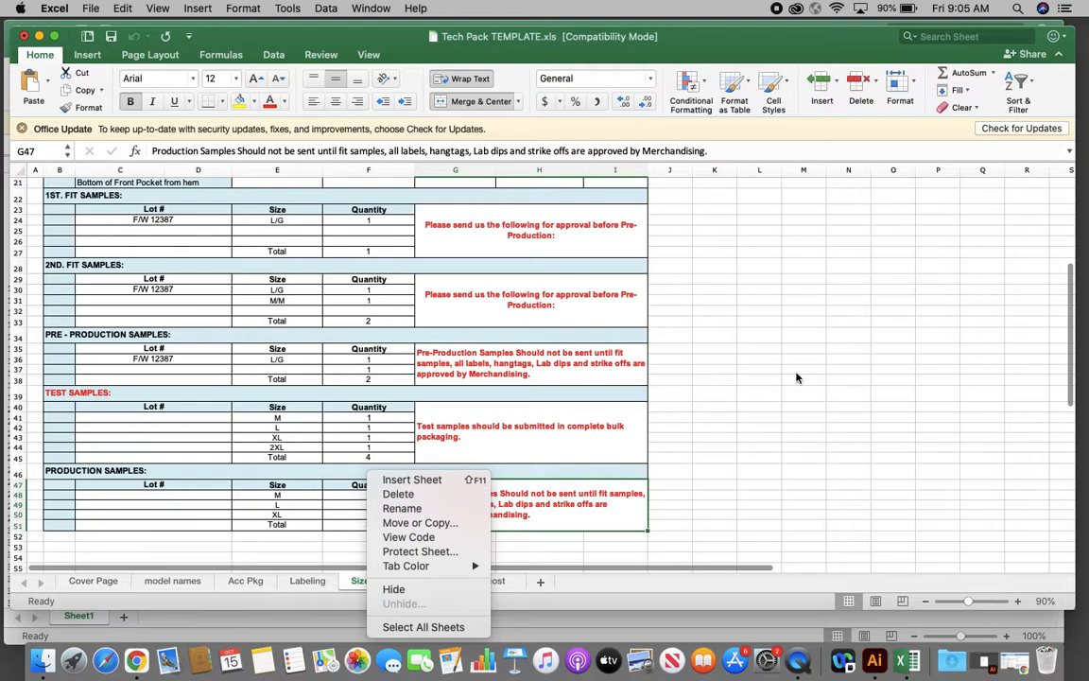
key("Escape")
scroll(716, 334, "up", 5)
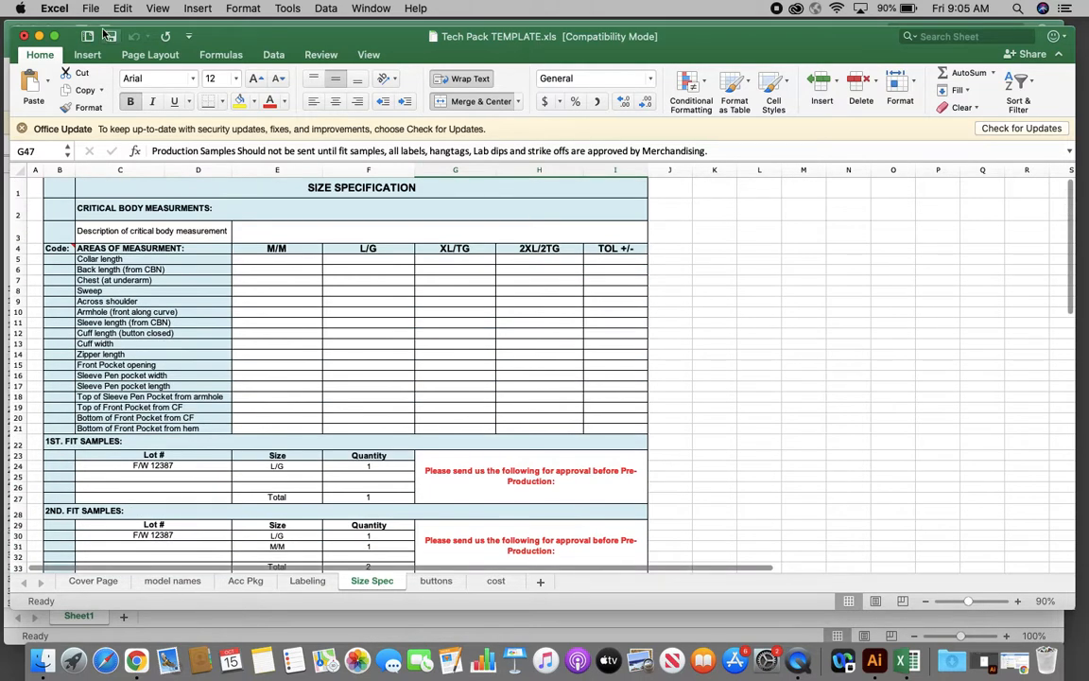
- Close the blank Book1 workbook behind the template and make the Tech Pack TEMPLATE.xls window taller
left_click_drag(230, 40, 224, 36)
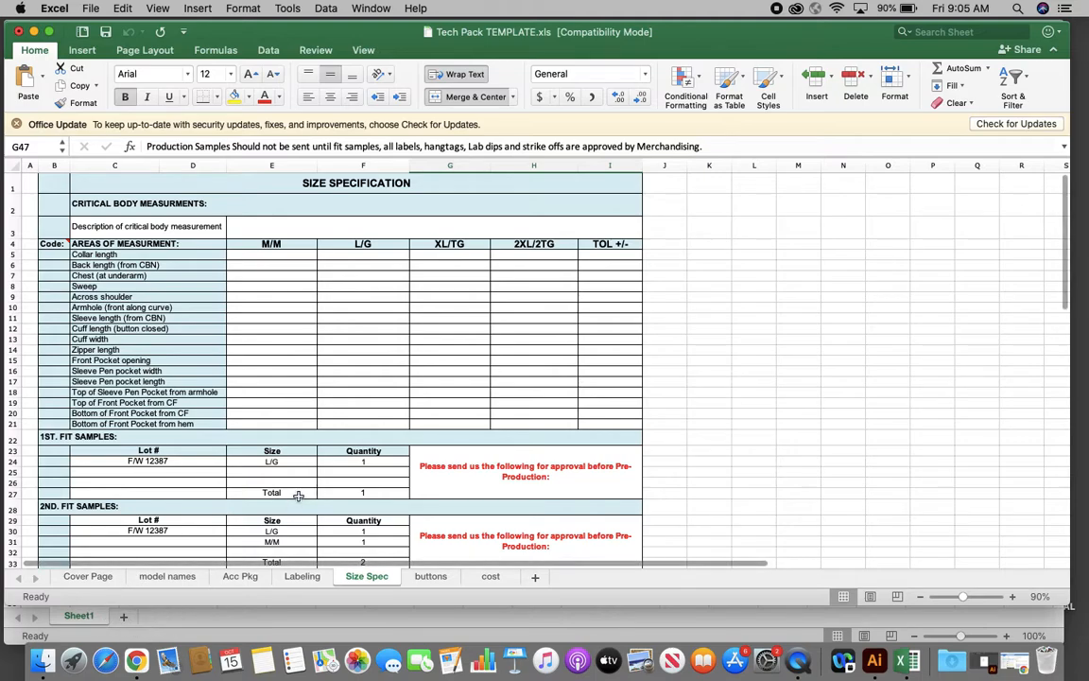
left_click(284, 483)
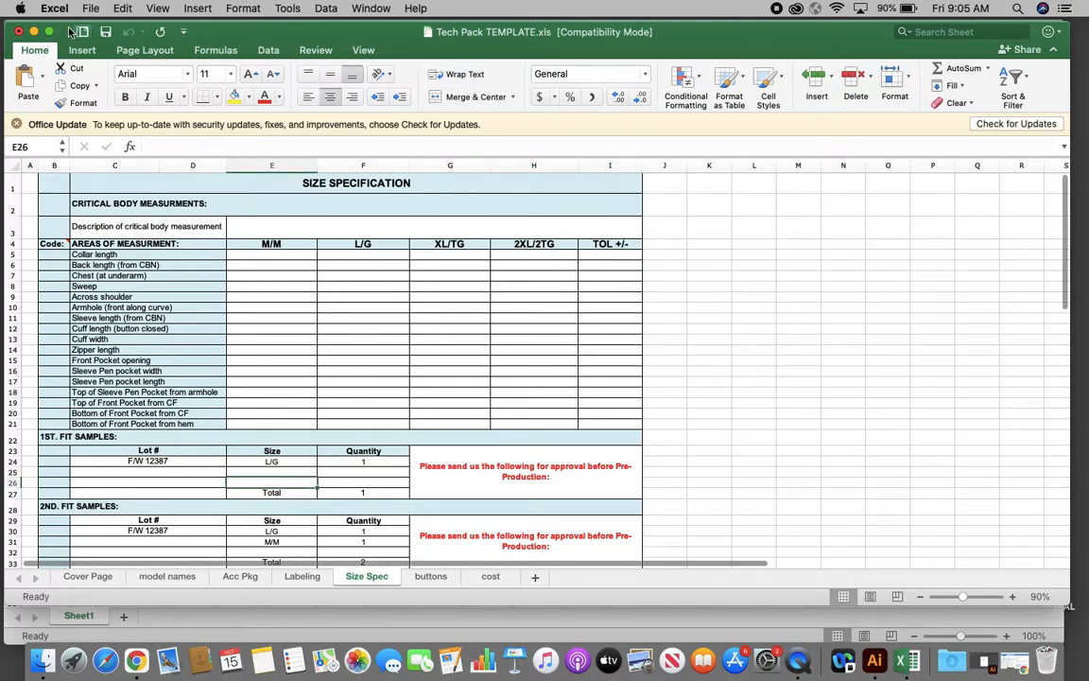
mouse_move(300, 31)
left_mouse_down()
mouse_move(432, 31)
mouse_move(306, 47)
left_mouse_up()
left_click(16, 32)
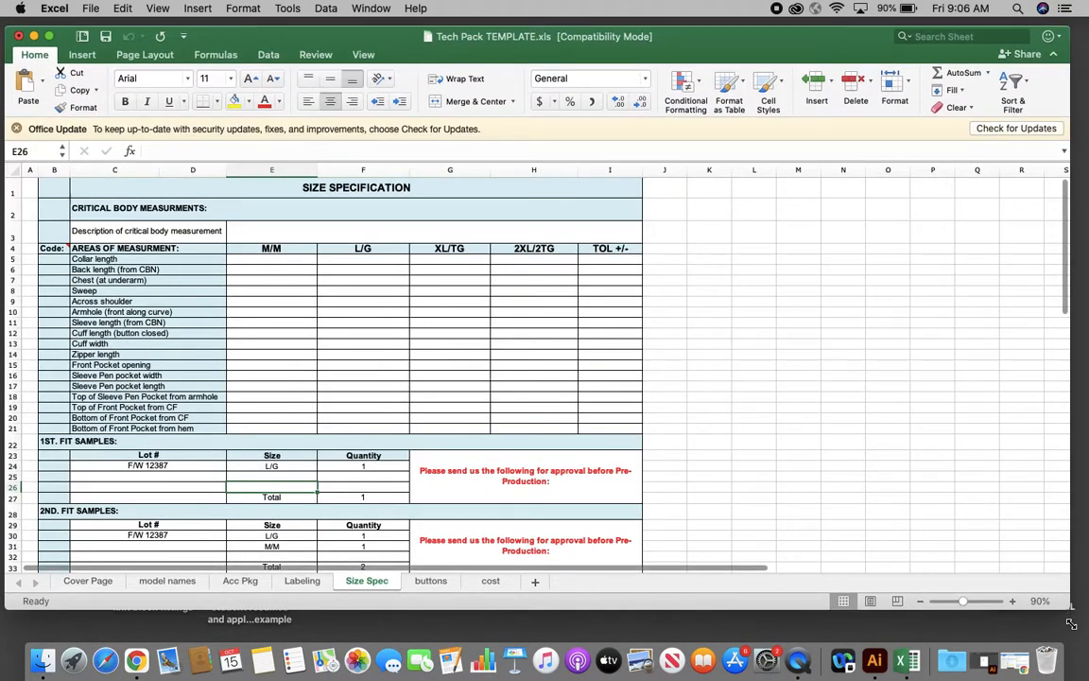
left_click_drag(1071, 606, 1075, 625)
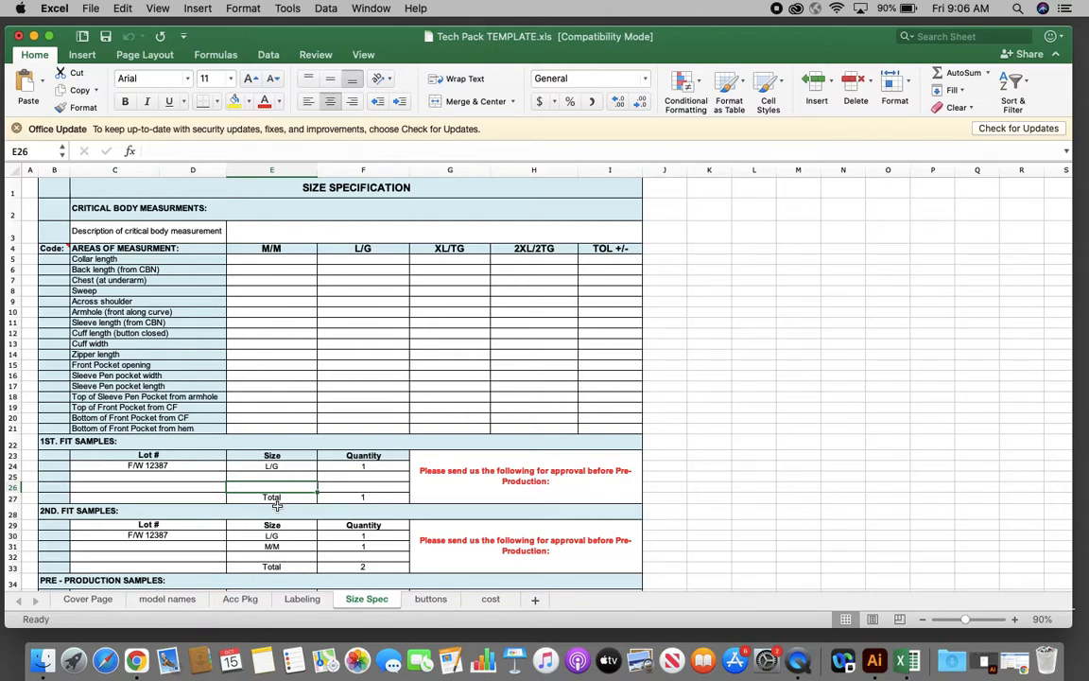
left_click(134, 60)
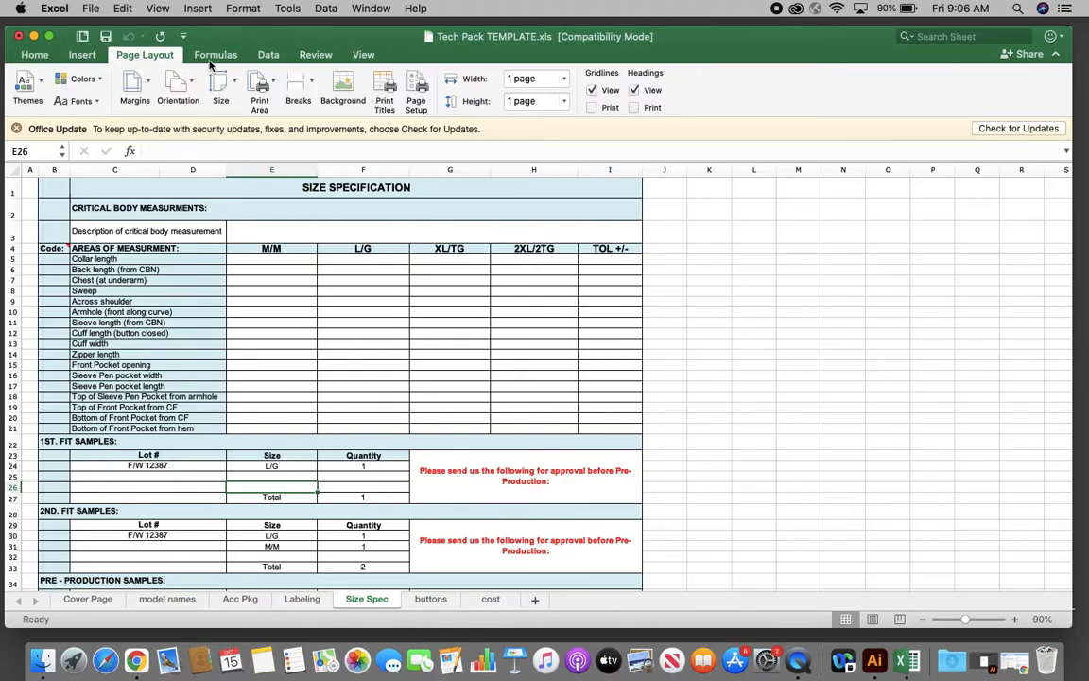
left_click(270, 56)
left_click(316, 55)
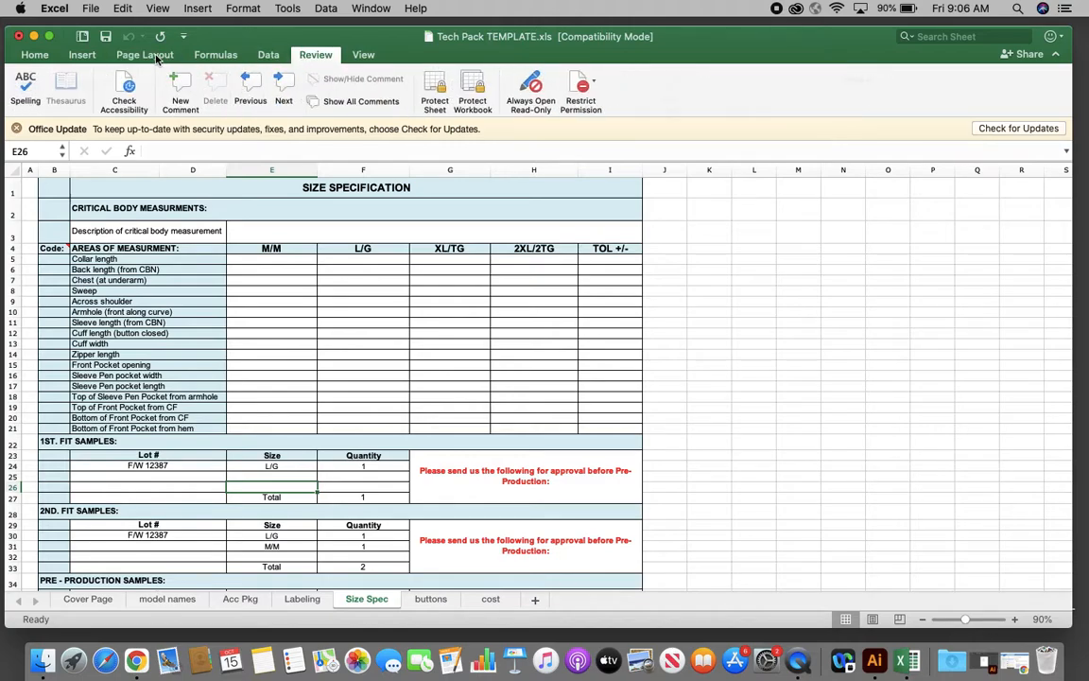
left_click(146, 55)
left_click(83, 58)
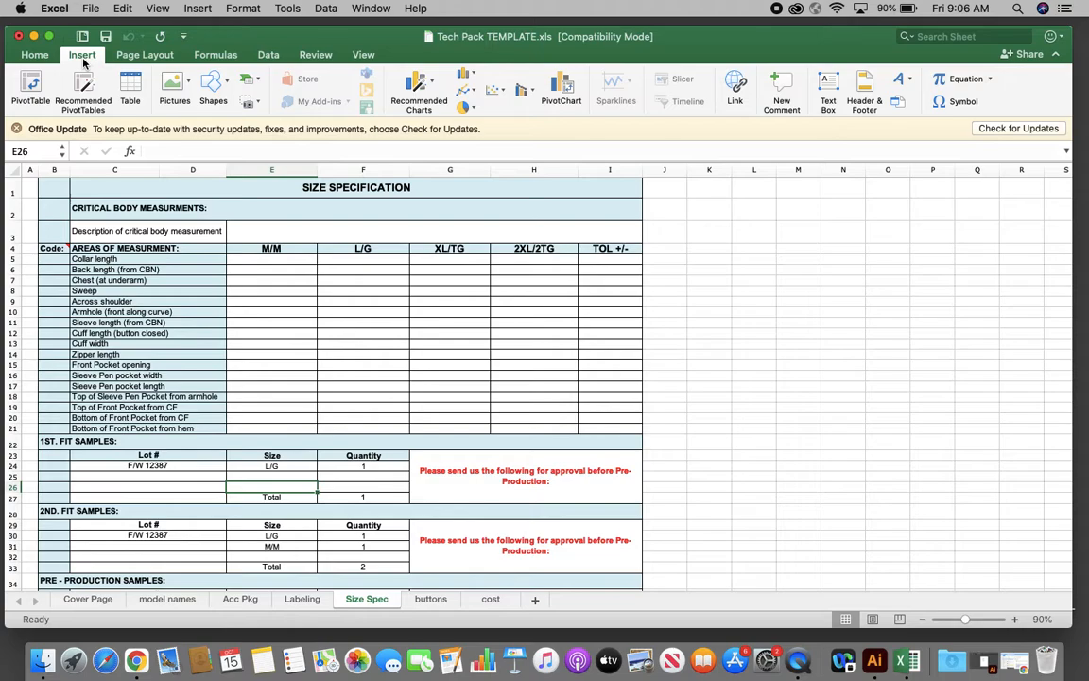
left_click(38, 57)
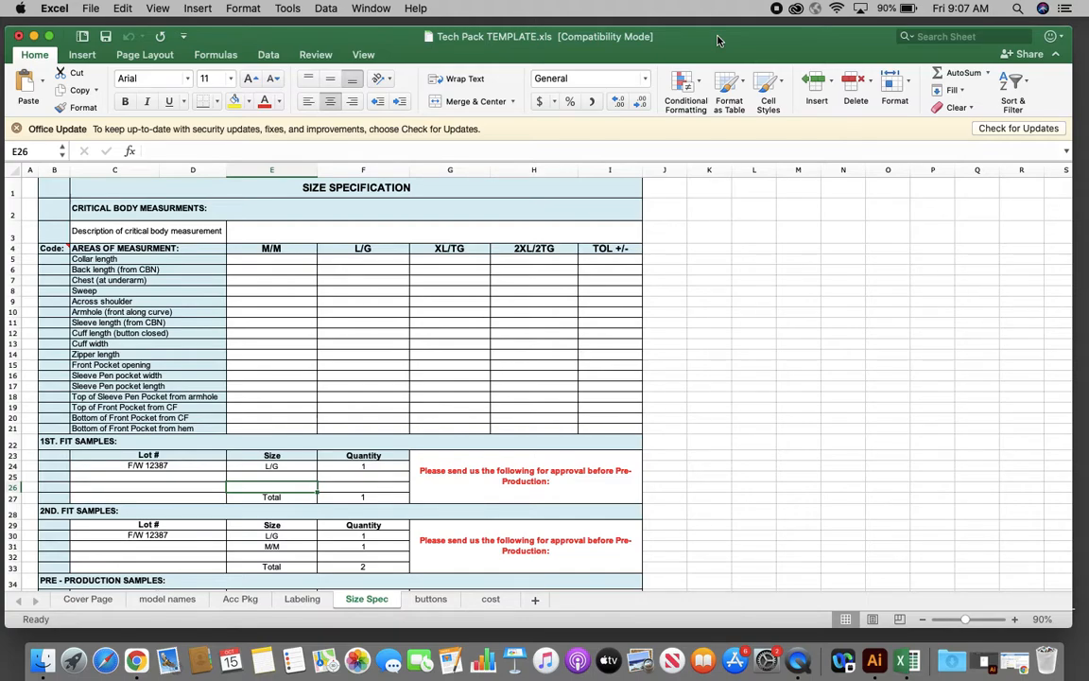
left_click(123, 9)
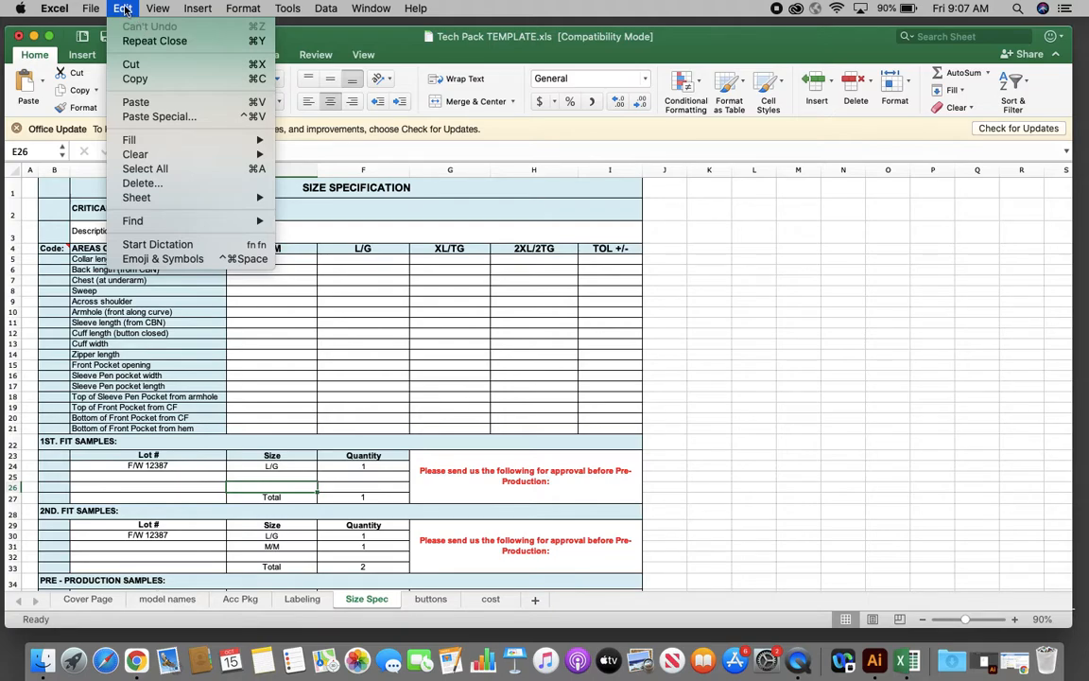
mouse_move(93, 8)
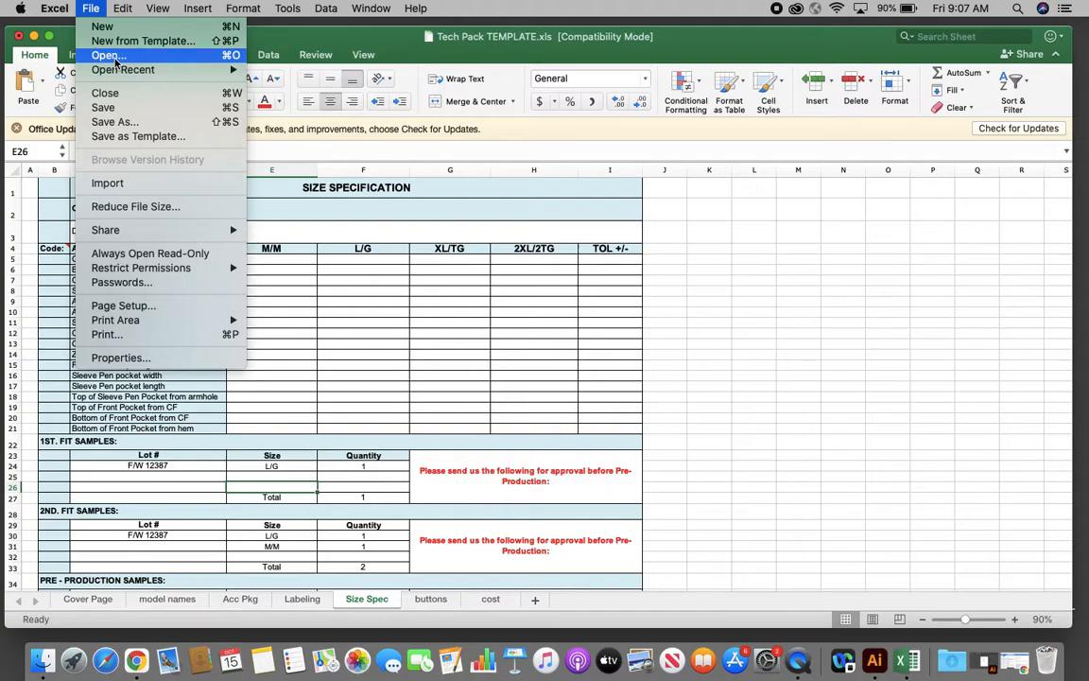
- Enter the text Butttons in cell F12, the L/G column of the Cuff length (button closed) row
left_click(534, 273)
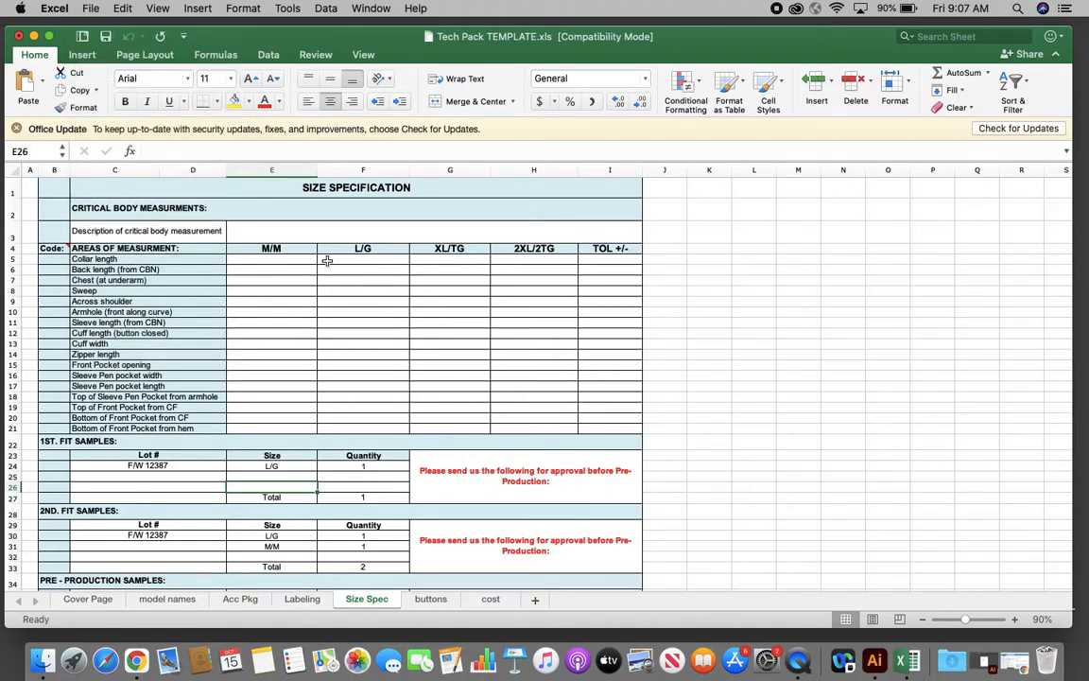
scroll(372, 326, "down", 2)
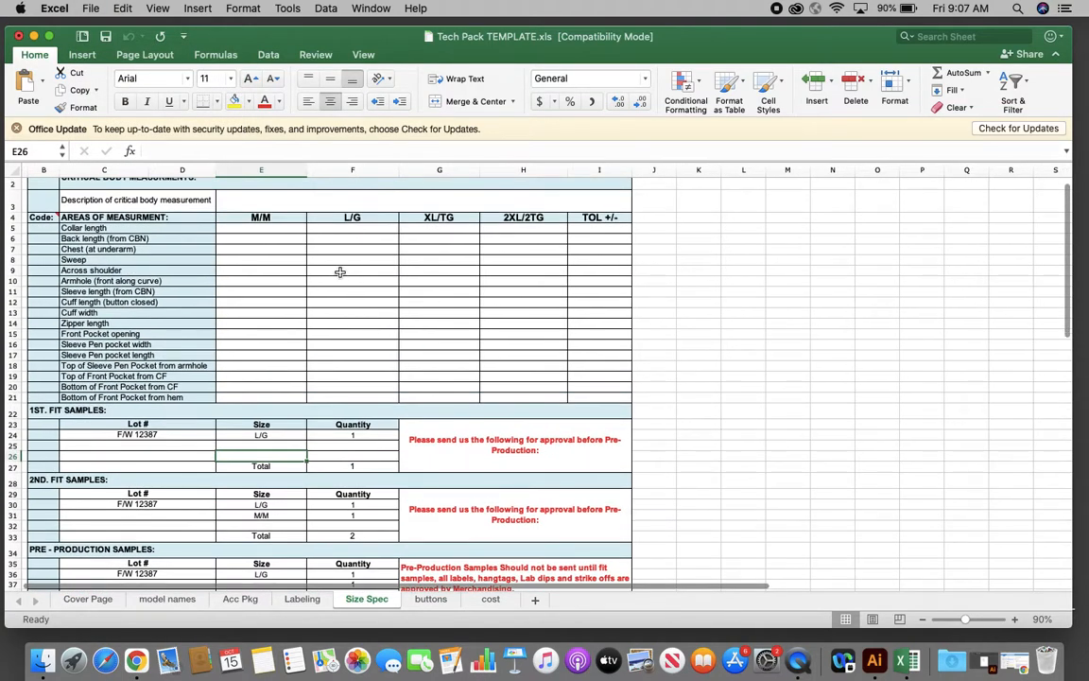
left_click(335, 270)
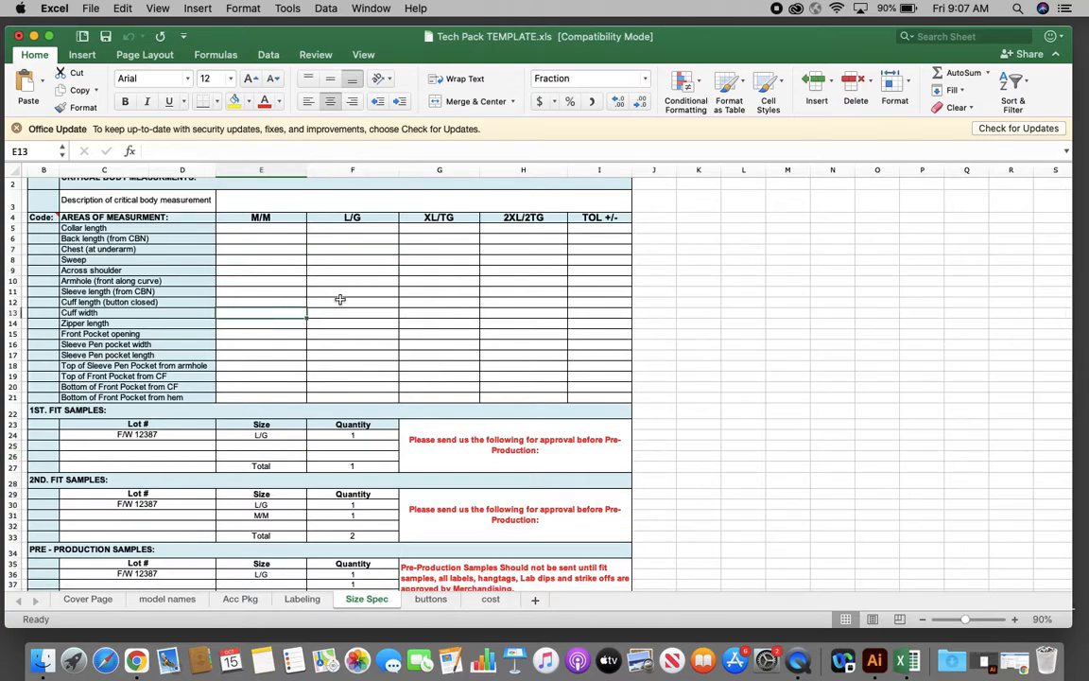
left_click(346, 298)
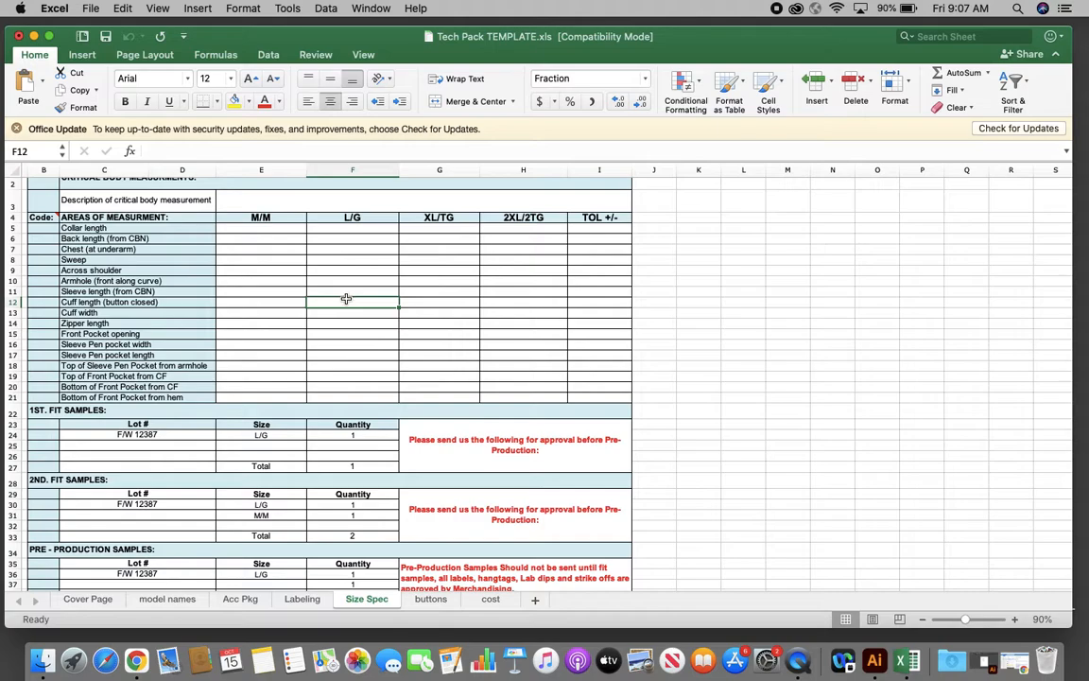
type("But")
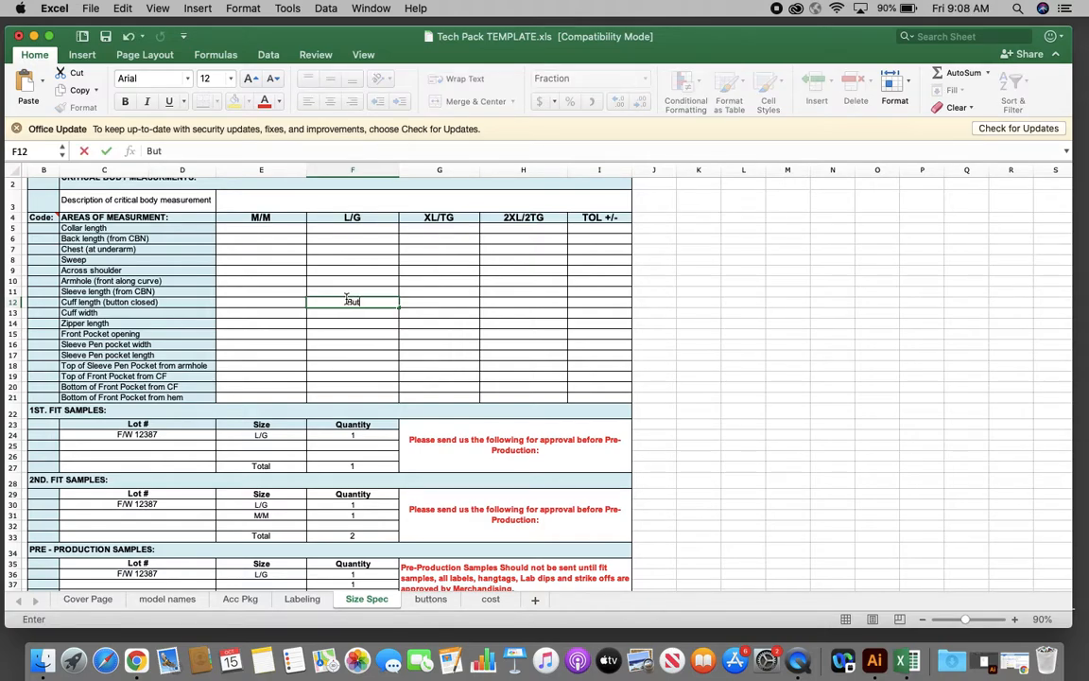
type("ttons")
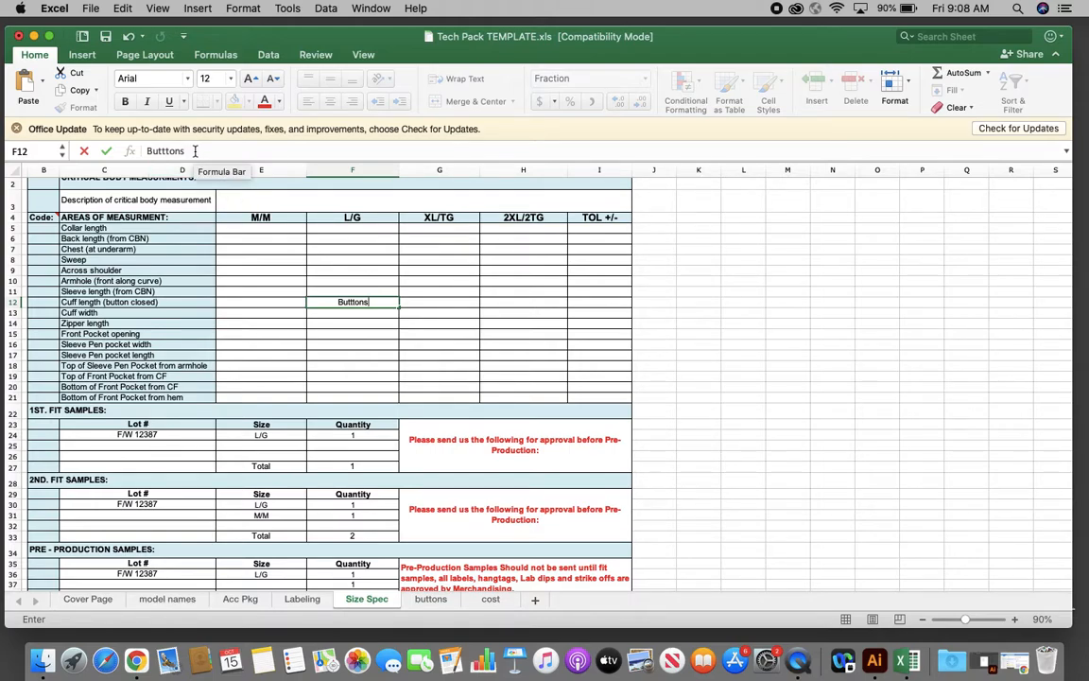
- Replace the text in F12 with dsadasdadadadsadada by editing it in the formula bar
left_click_drag(194, 151, 137, 154)
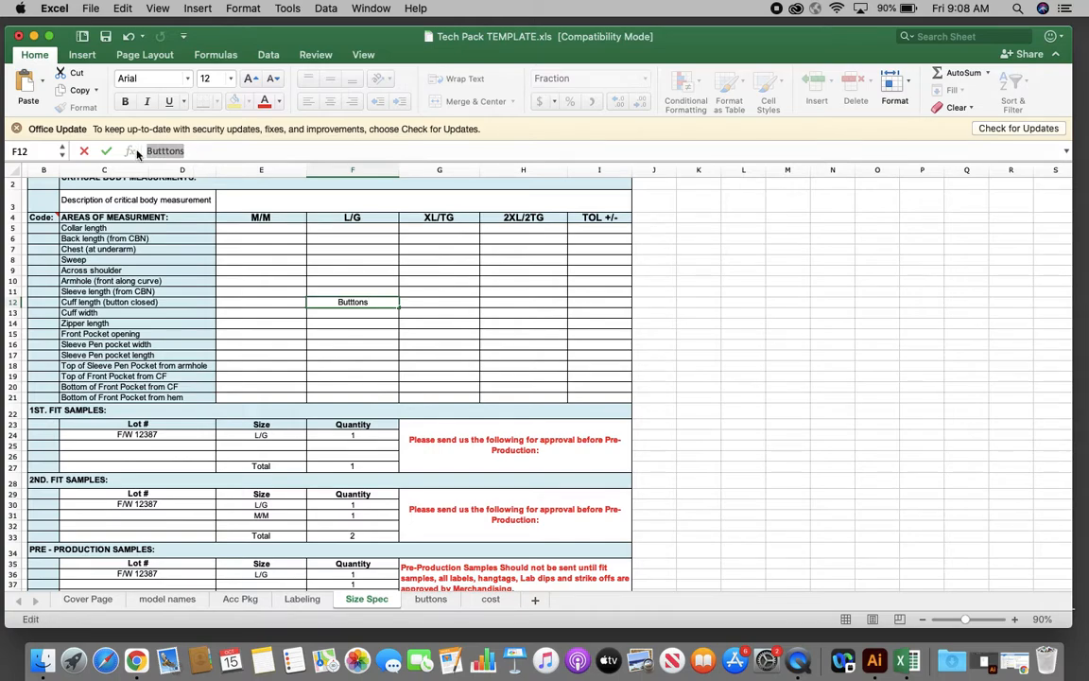
type("dsadasdadadadsadada")
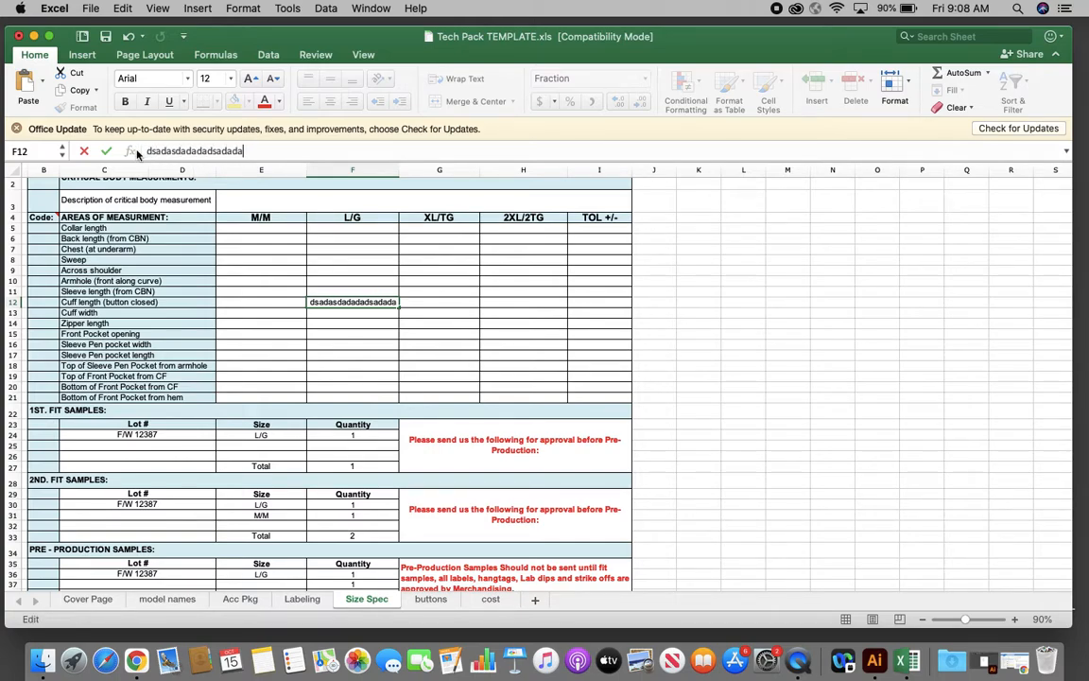
key("Return")
- Overwrite F12 directly in the cell with fdssfdsfdsf
left_click(393, 302)
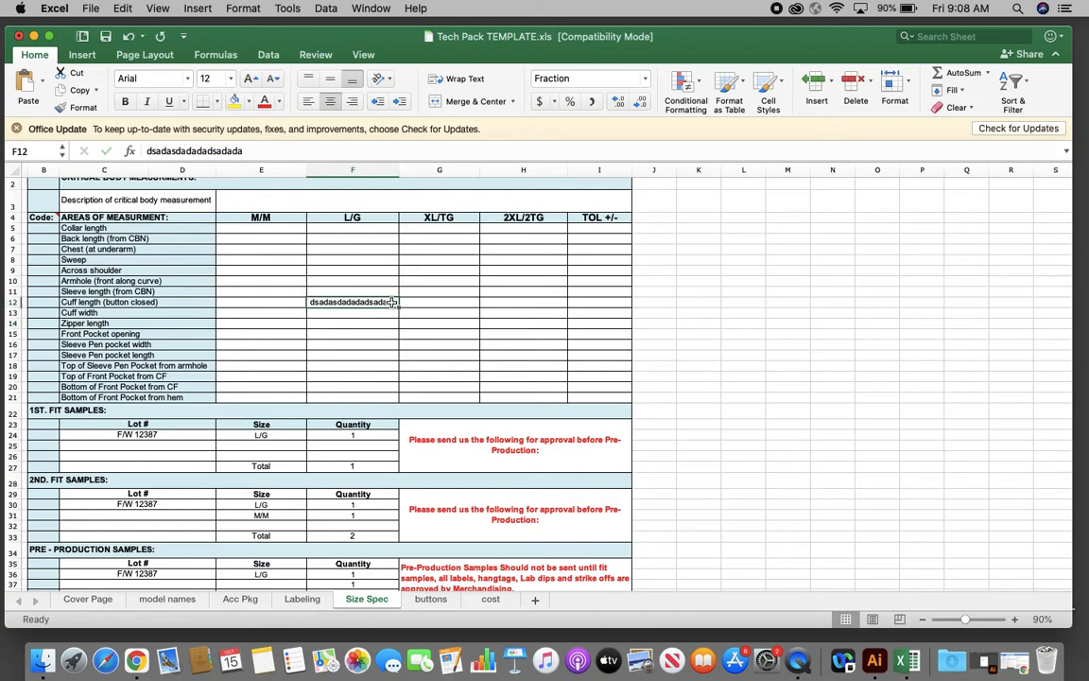
type("fdssfdsfdsf")
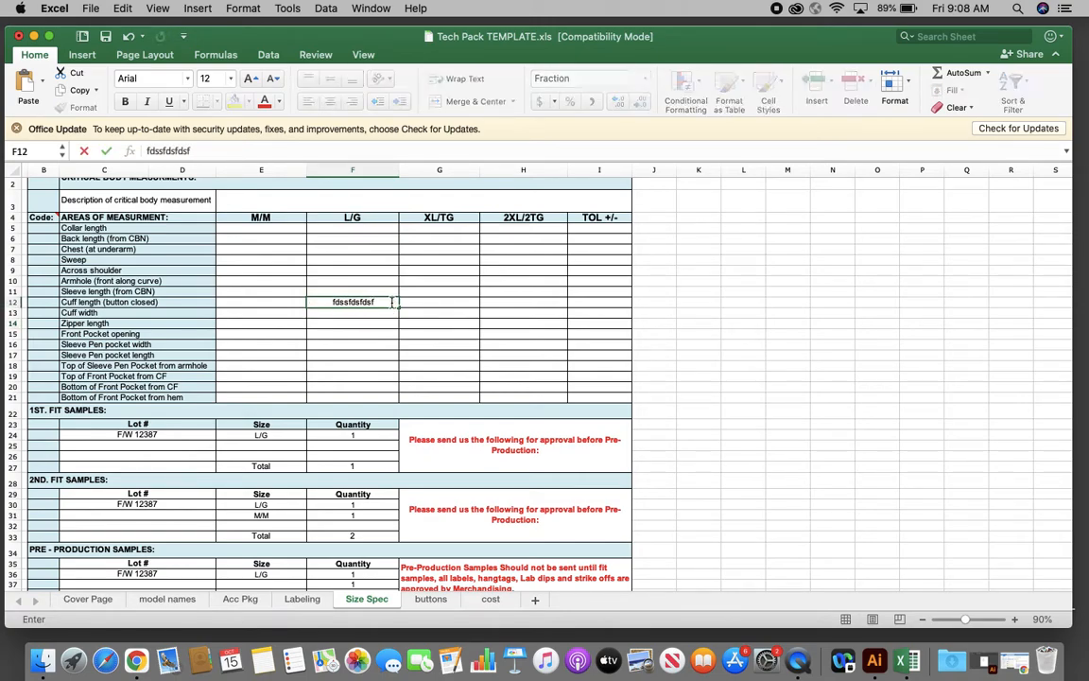
key("Return")
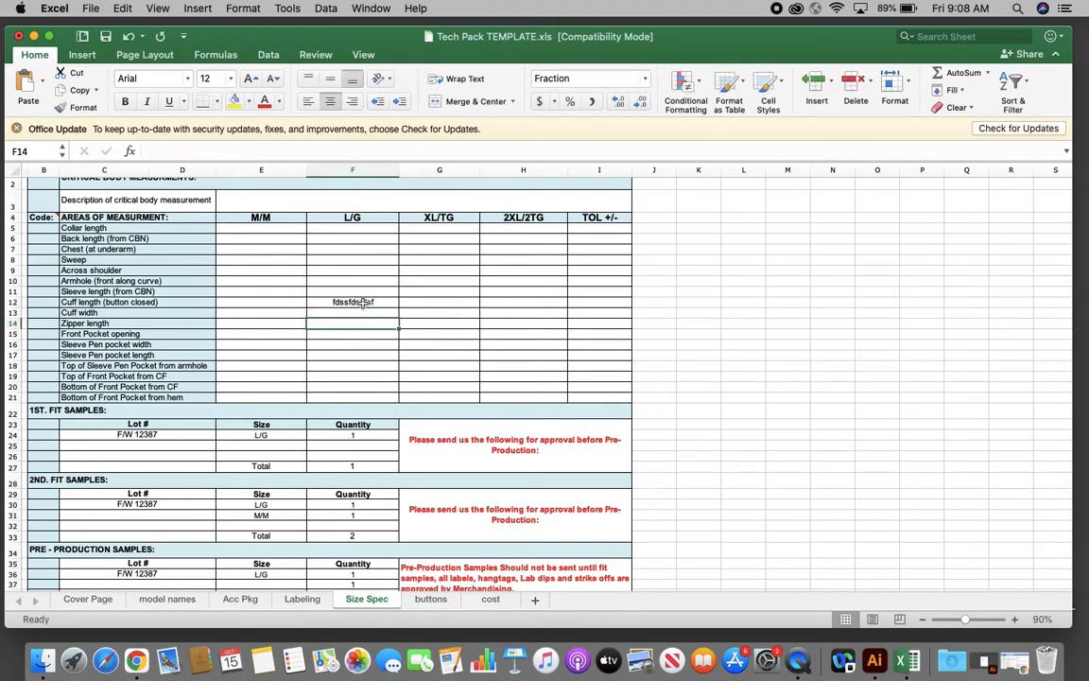
left_click(364, 301)
mouse_move(363, 302)
left_mouse_down()
mouse_move(356, 289)
mouse_move(357, 304)
left_mouse_up()
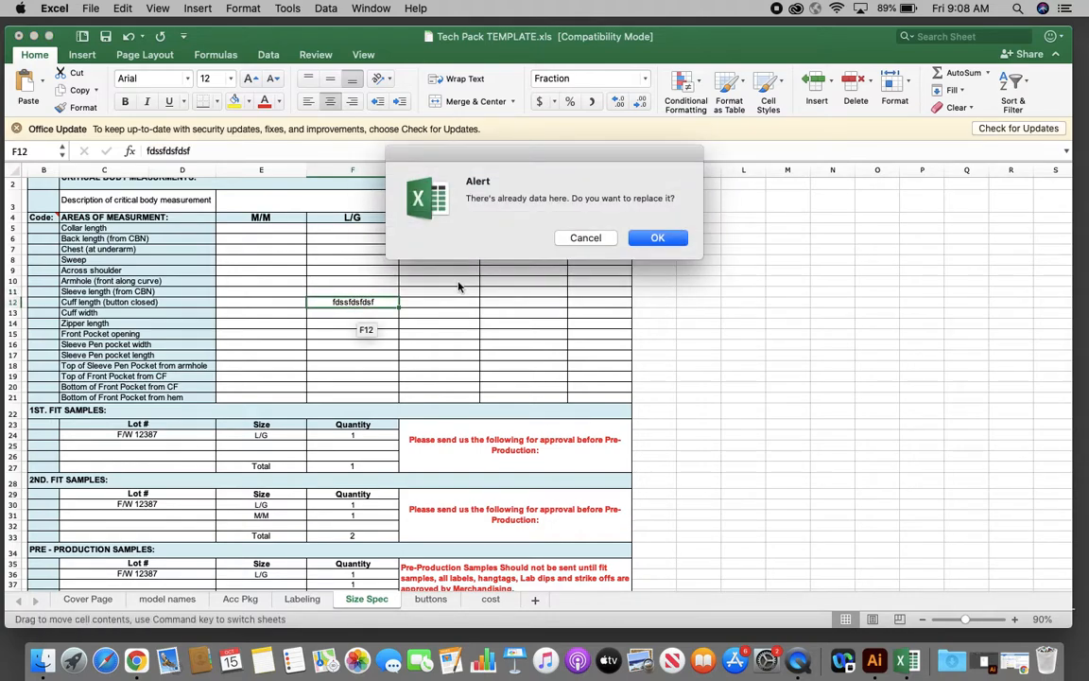
left_click(585, 238)
left_click(339, 302)
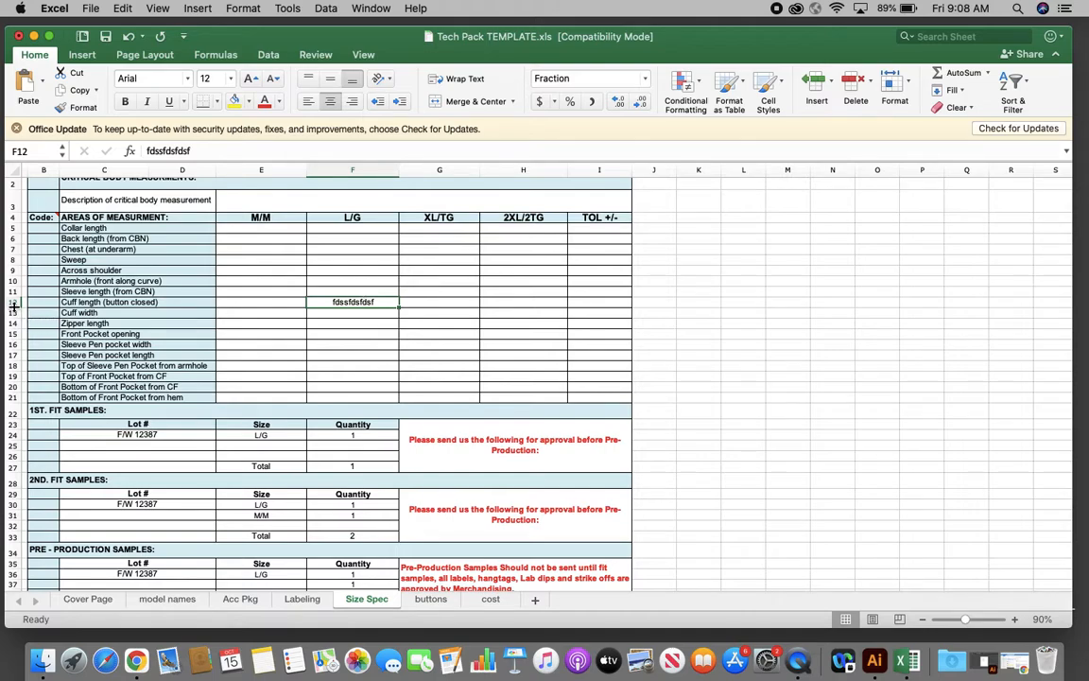
- Enter xfsdfdsfs in cell G9, the XL/TG column of the Across shoulder row
left_click(443, 255)
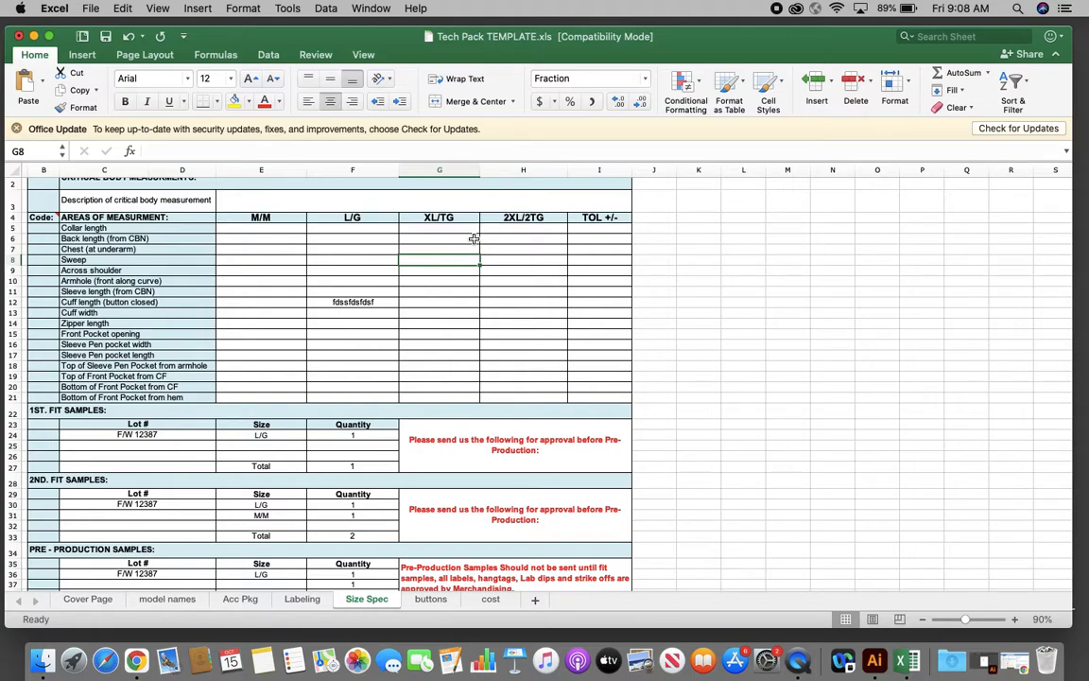
key("Up")
key("Right")
key("Left")
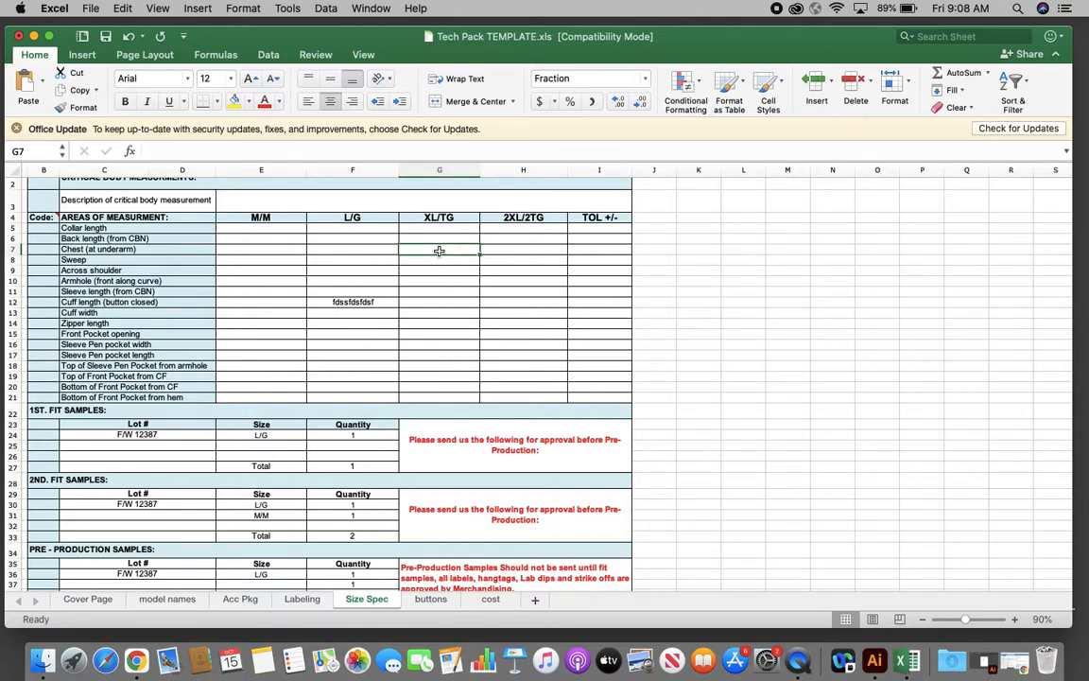
left_click(431, 271)
type("xfsdfdsfs")
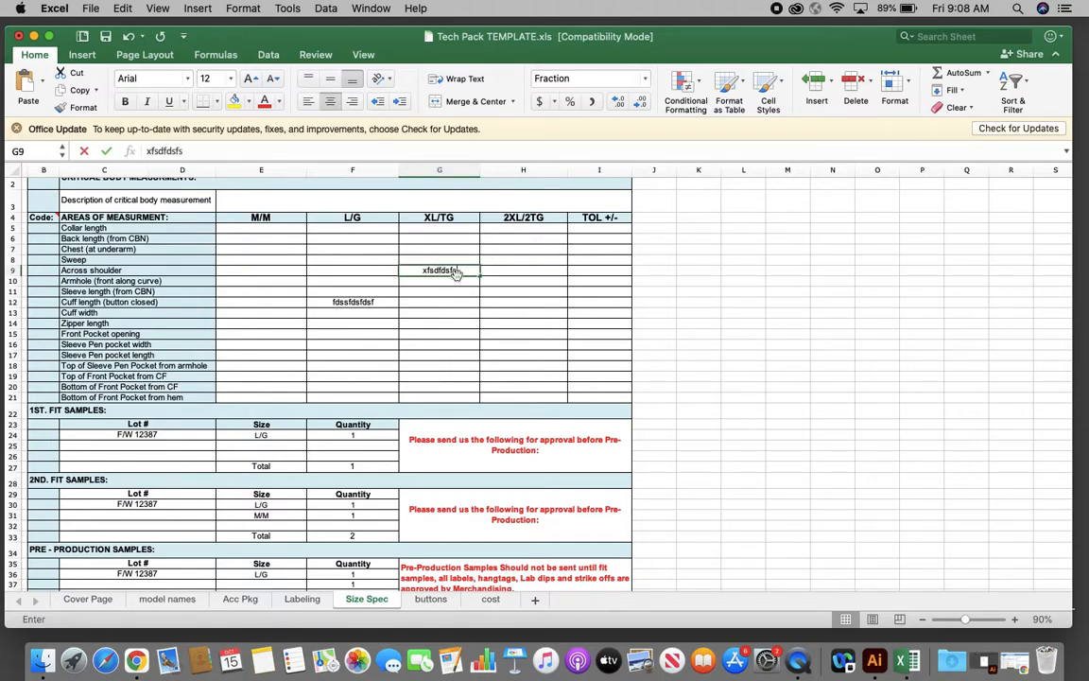
key("Return")
- Enter sdfsdfsdfsd in F6 and zdsdsada in H6 of the Back length row, and highlight the H6 text in the formula bar
left_click(359, 243)
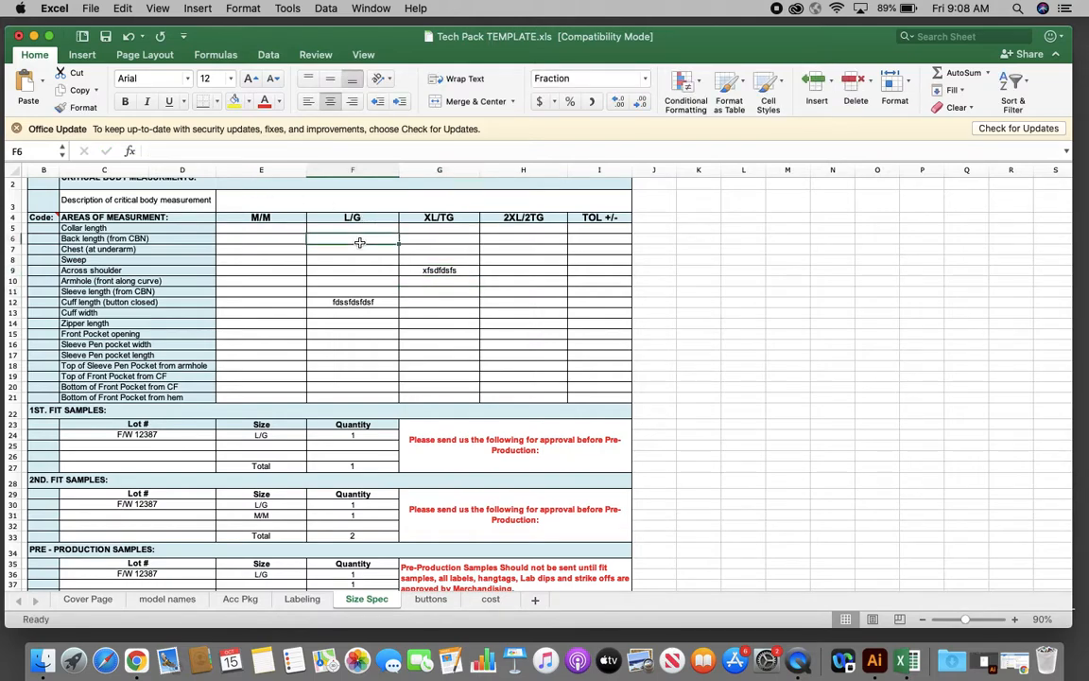
type("sdfsdfsdfsd")
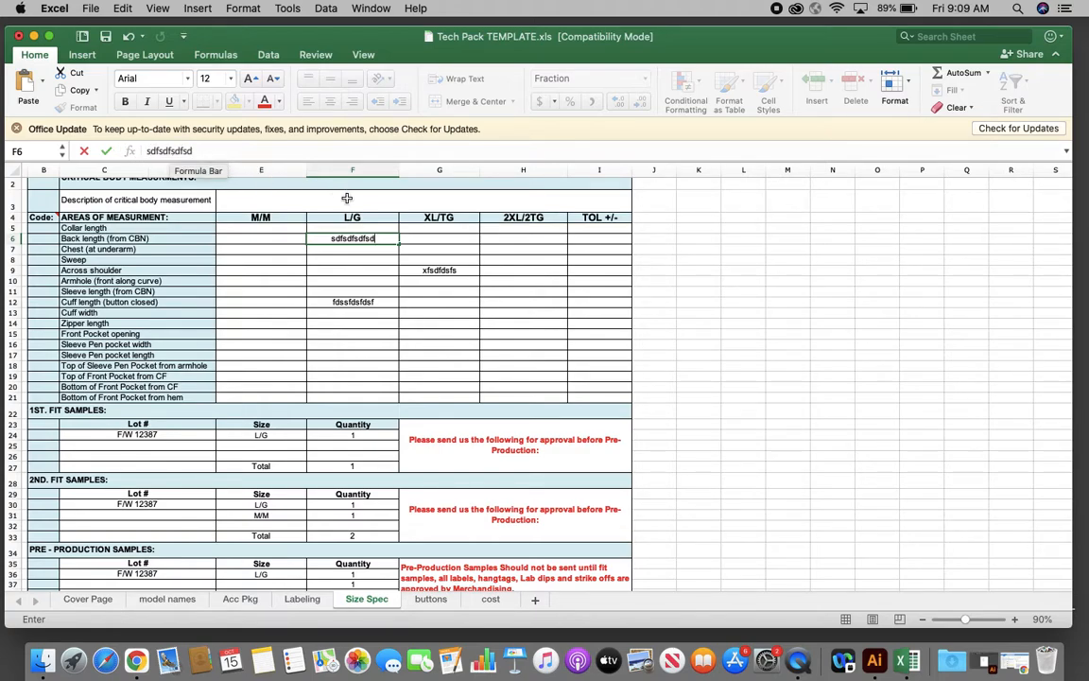
left_click(490, 239)
type("zdsdsada")
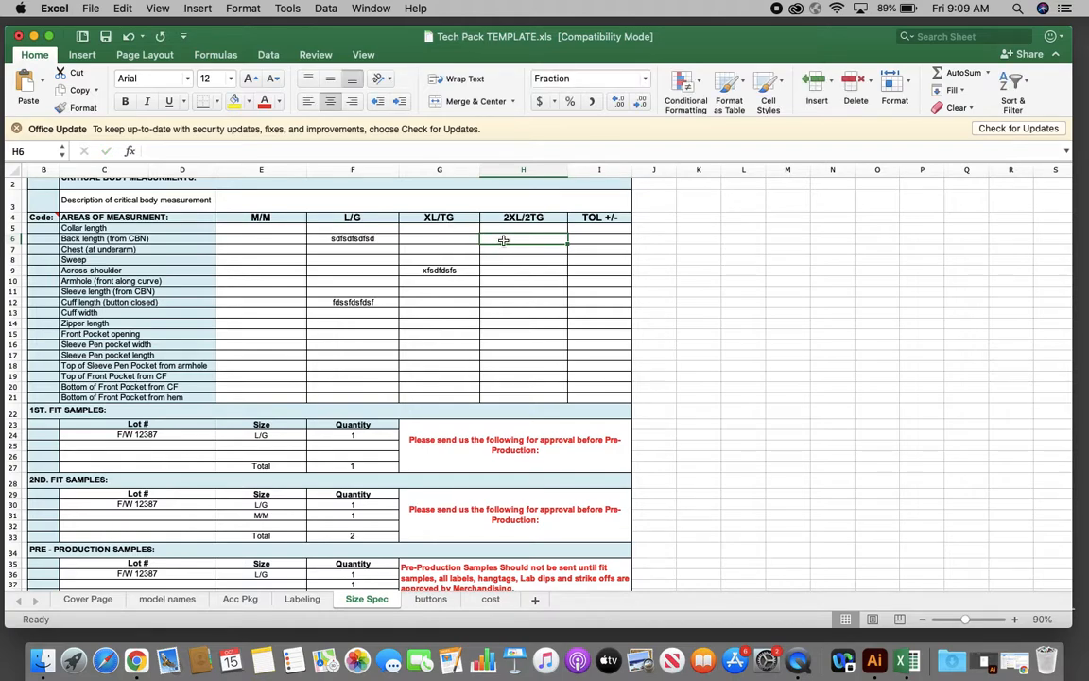
left_click(194, 152)
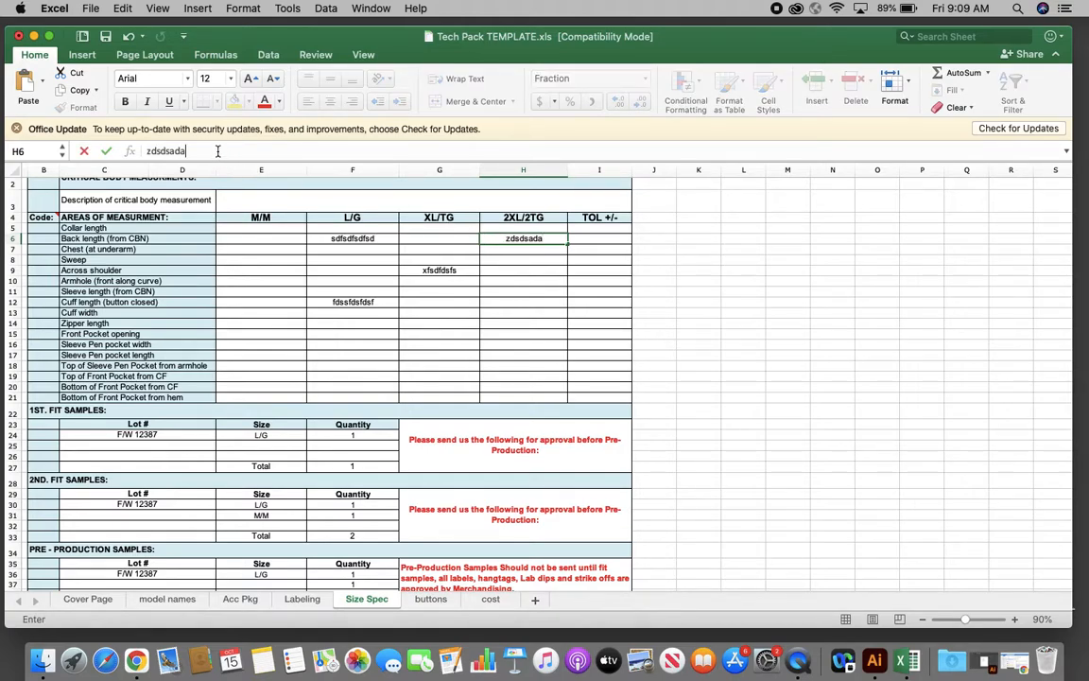
left_click_drag(195, 151, 136, 150)
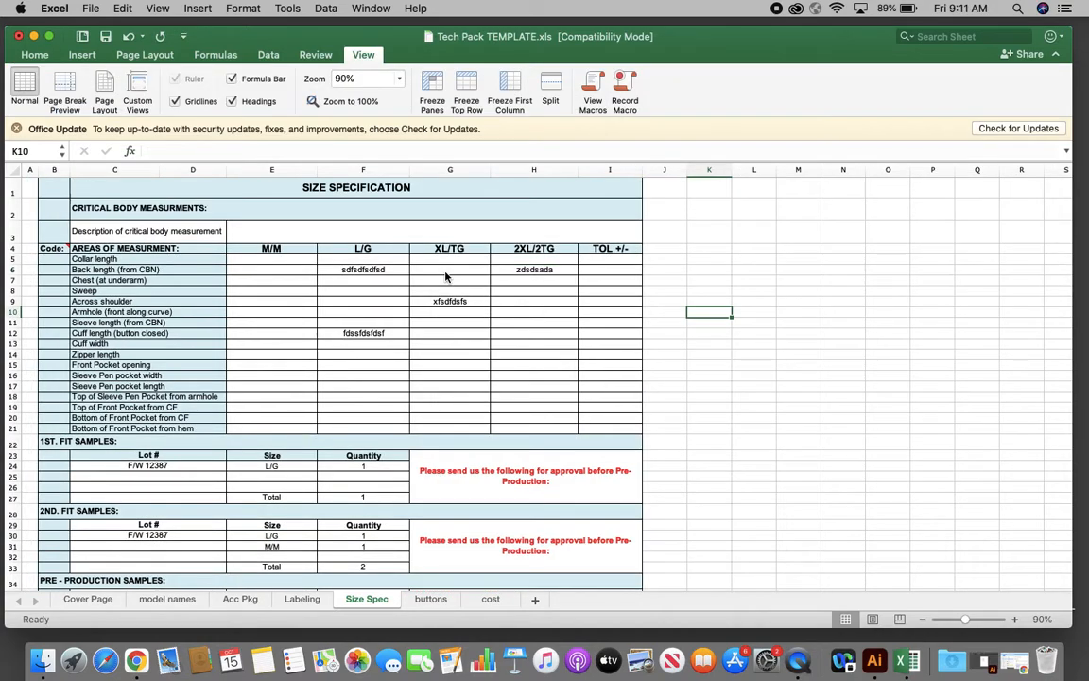
- Show the Size Spec sheet at the preset zoom levels 125%, 50%, 200% and 100% in turn
left_click(364, 56)
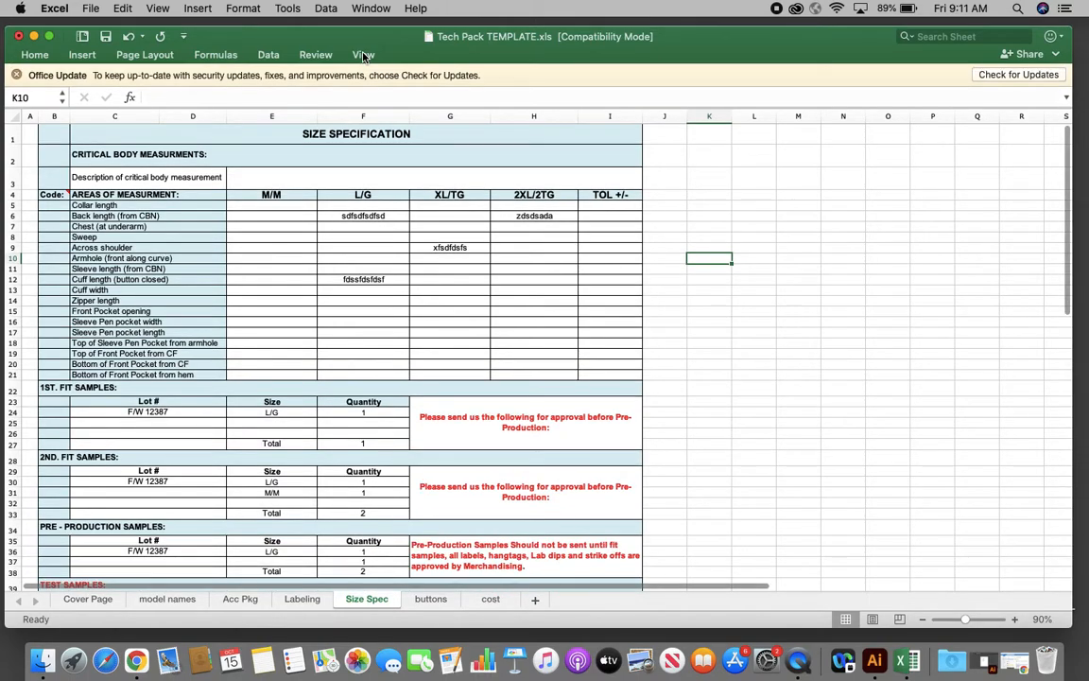
left_click(365, 57)
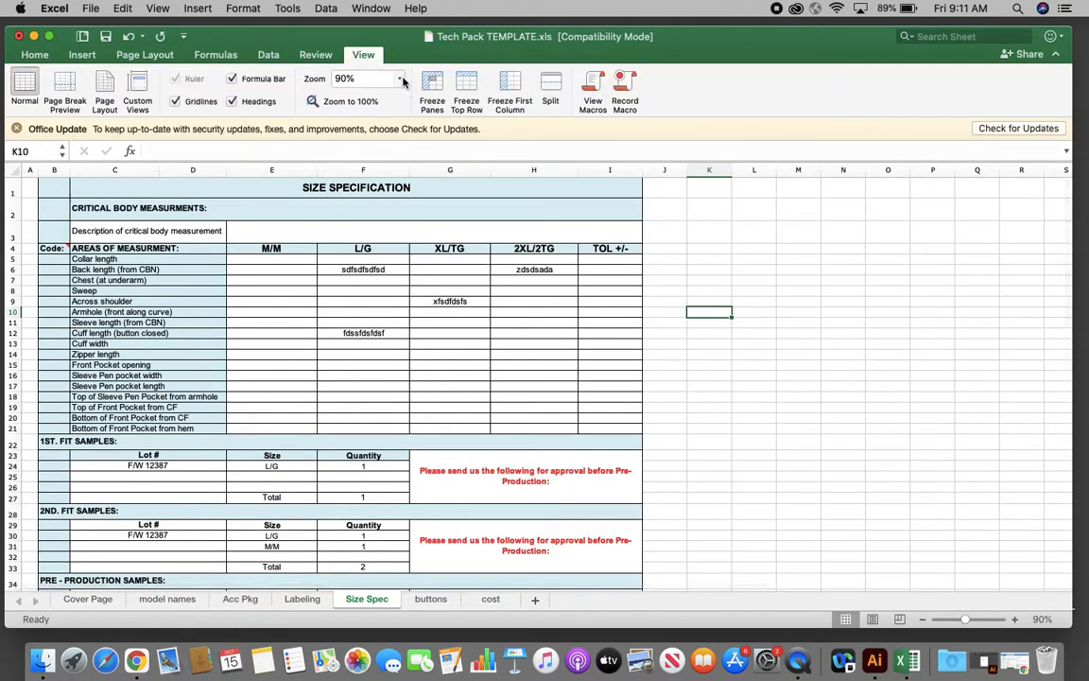
left_click(400, 80)
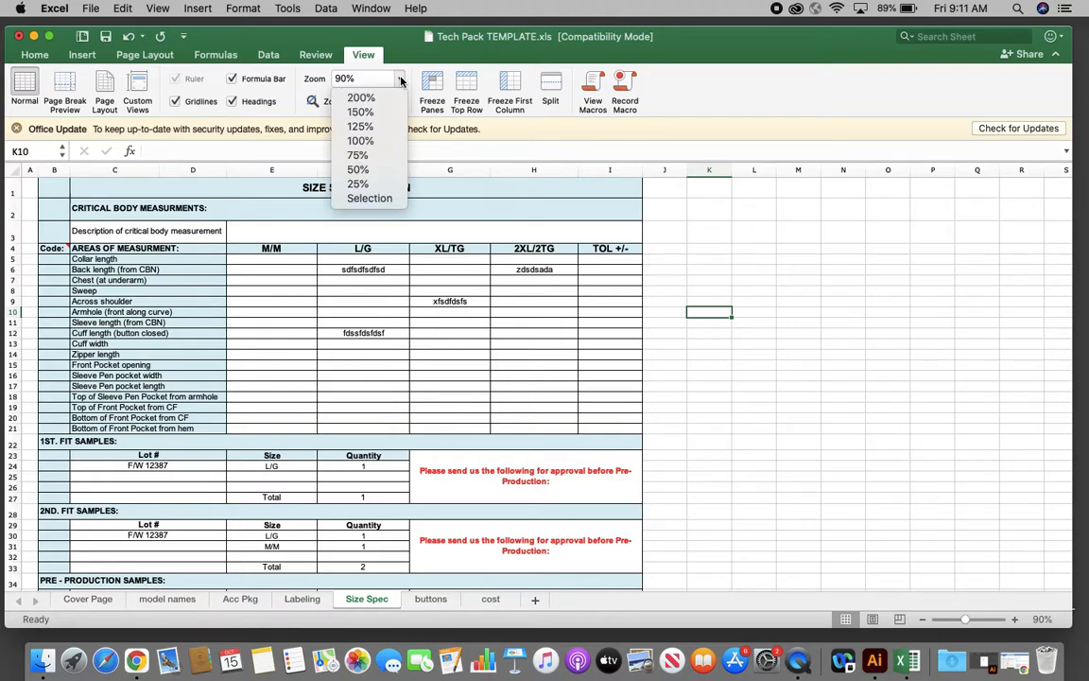
left_click(359, 126)
left_click(400, 80)
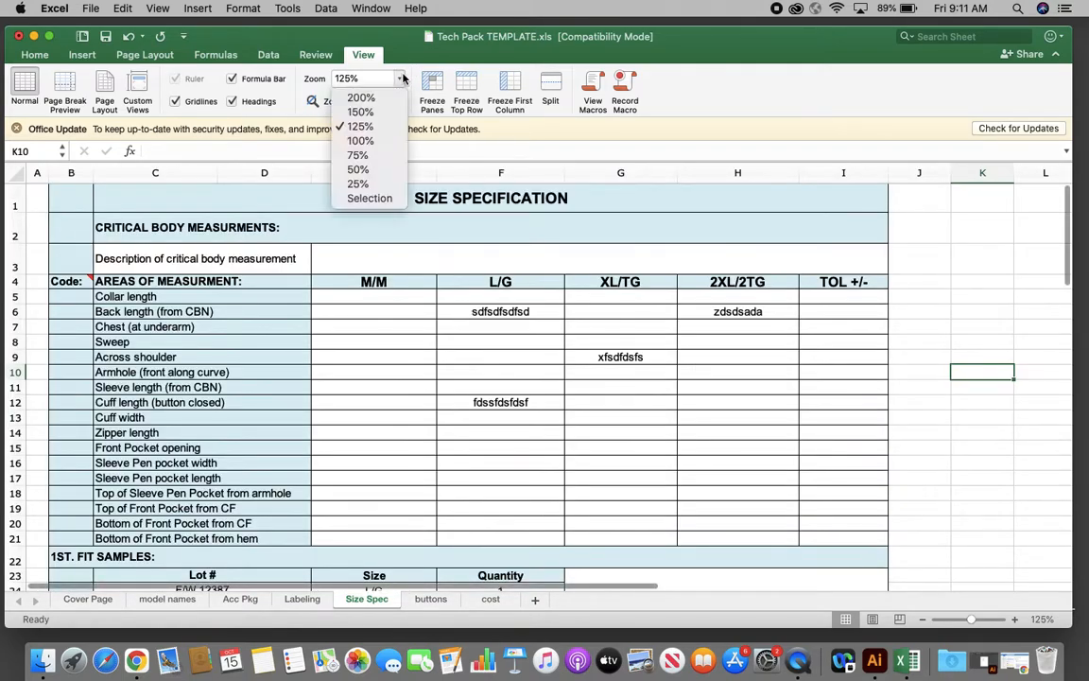
left_click(359, 171)
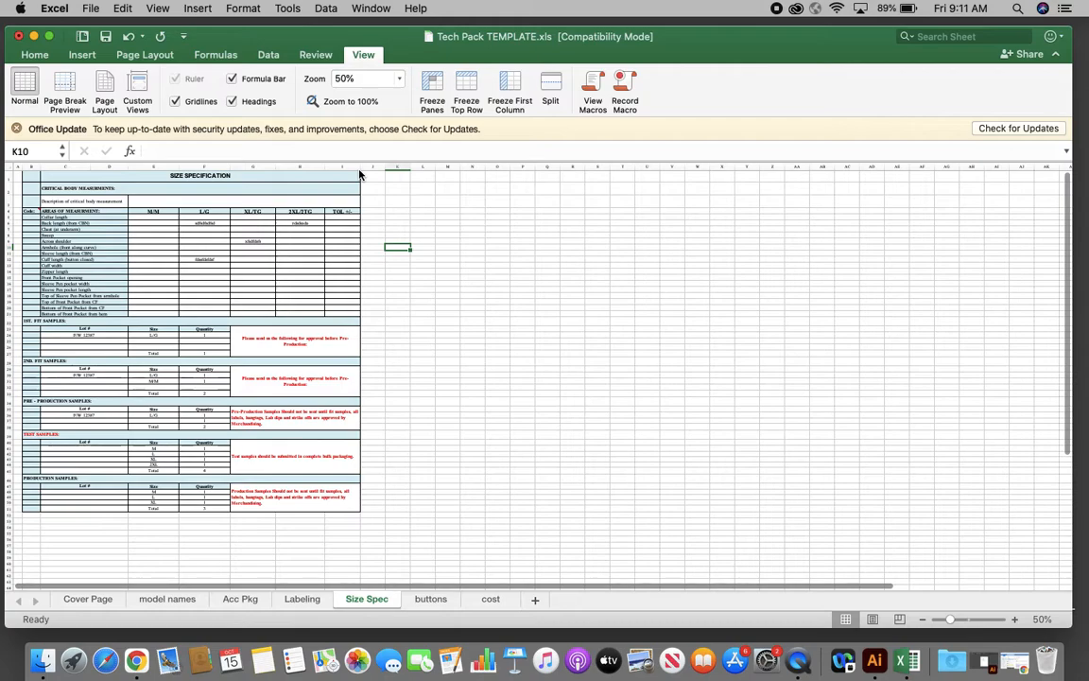
left_click(400, 80)
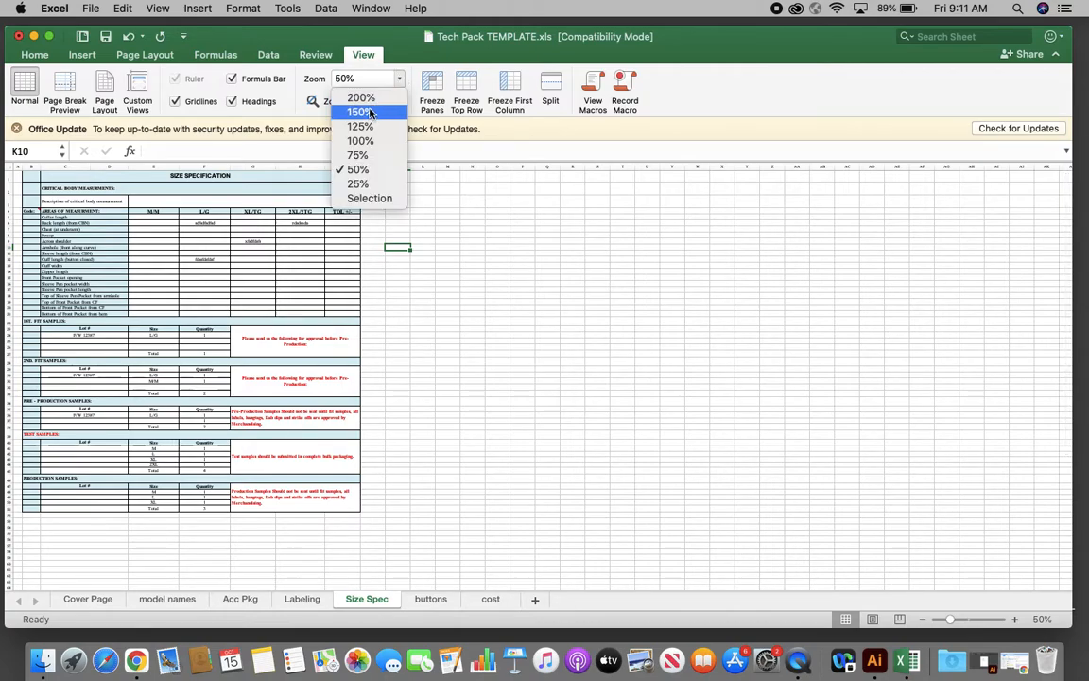
left_click(361, 97)
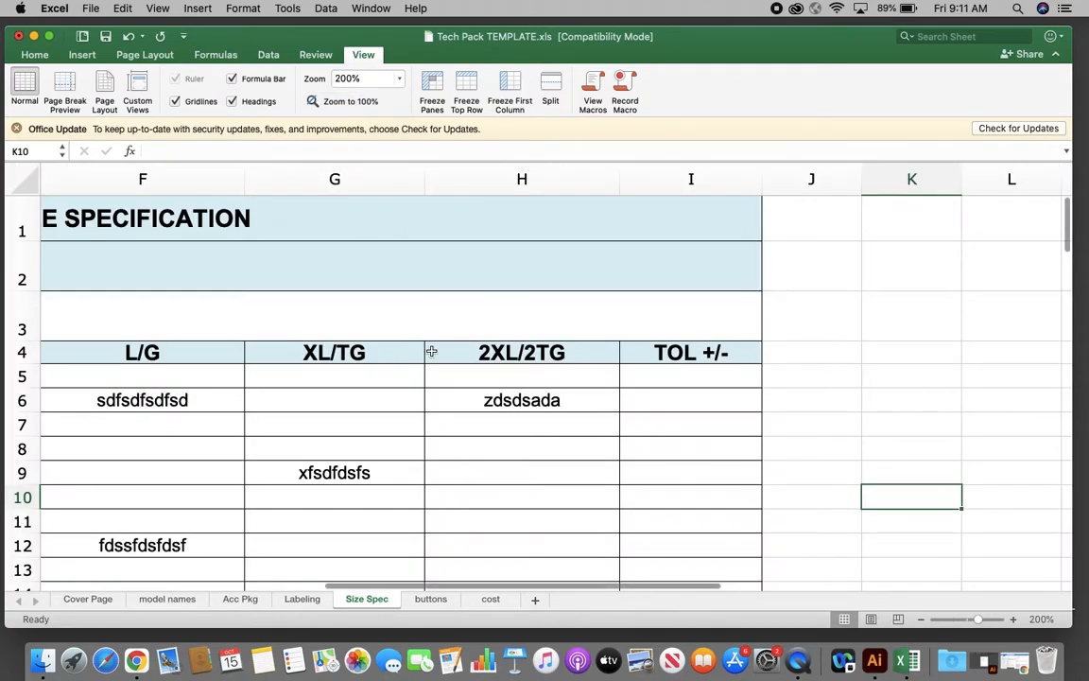
left_click(400, 79)
left_click(360, 141)
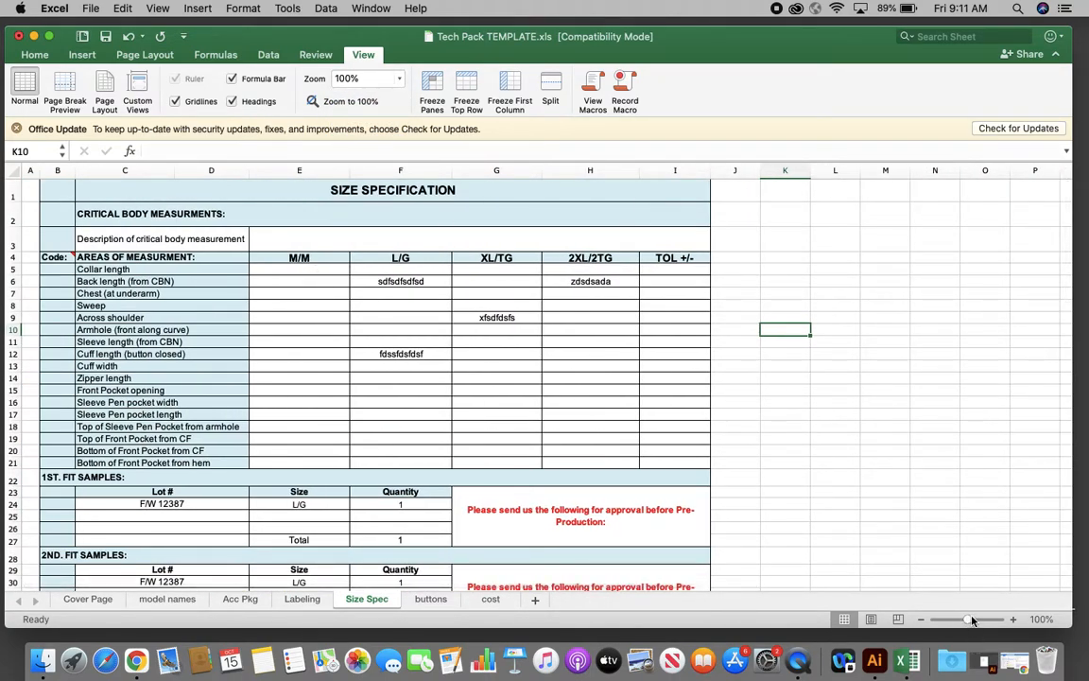
- Enlarge the Size Spec sheet's zoom from its first columns to 146% and on to 230%
mouse_move(969, 622)
left_mouse_down()
mouse_move(959, 621)
mouse_move(978, 621)
mouse_move(957, 621)
mouse_move(978, 622)
left_mouse_up()
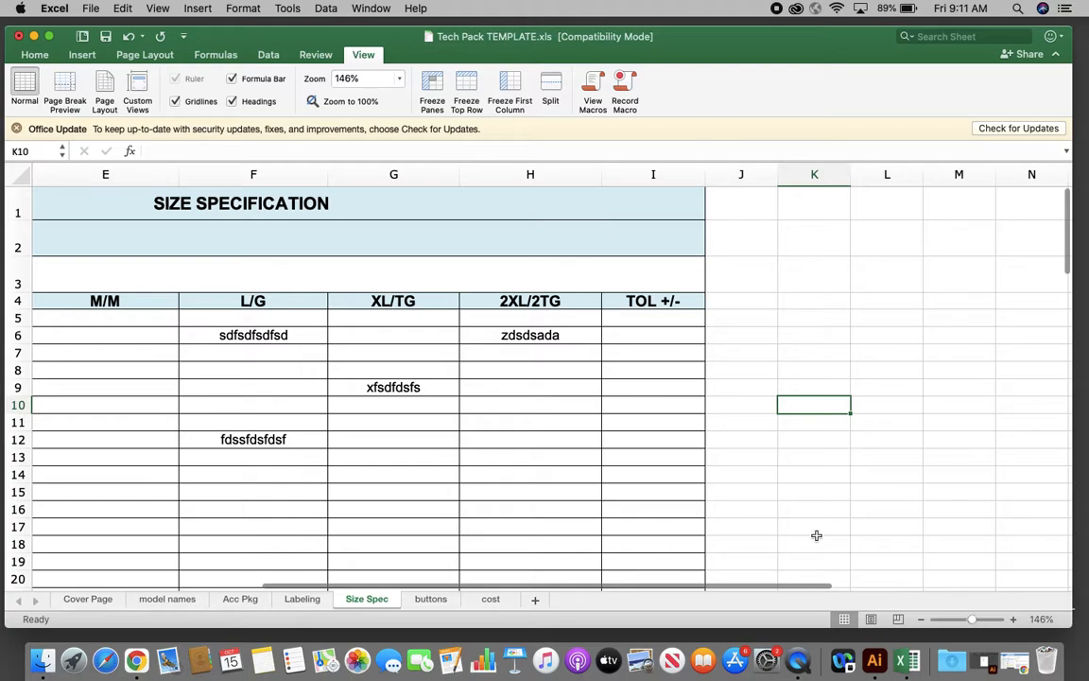
scroll(575, 460, "right", 1)
scroll(575, 460, "left", 5)
left_click(514, 391)
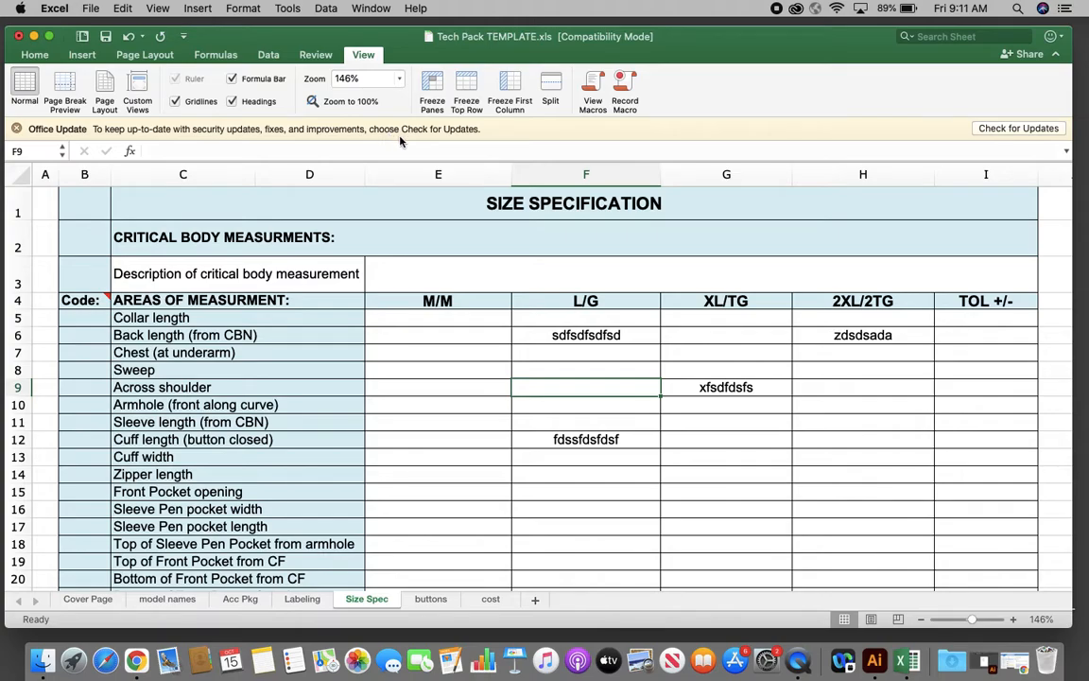
scroll(674, 333, "up", 5)
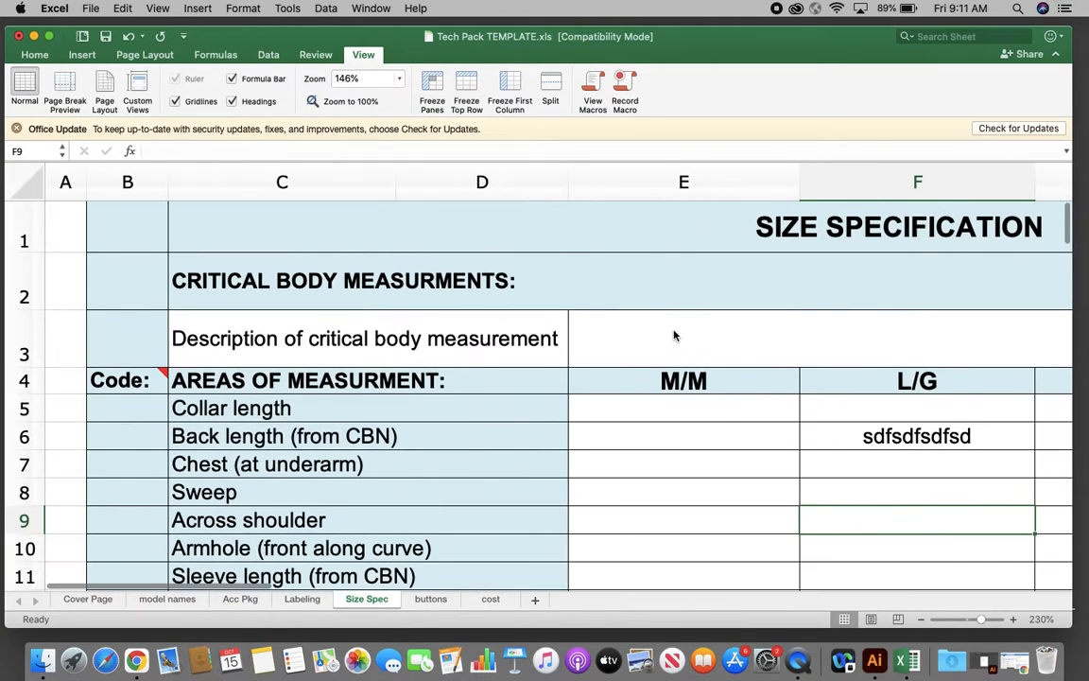
- Fill cell F6 of the Back length row with light orange
left_click(35, 55)
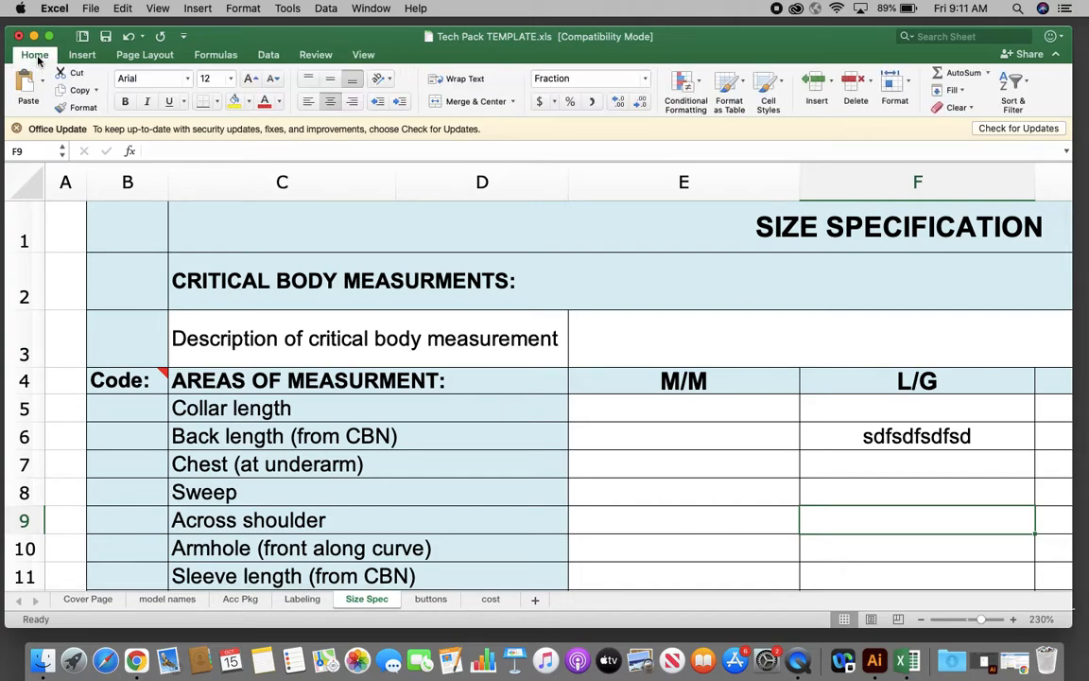
left_click(856, 436)
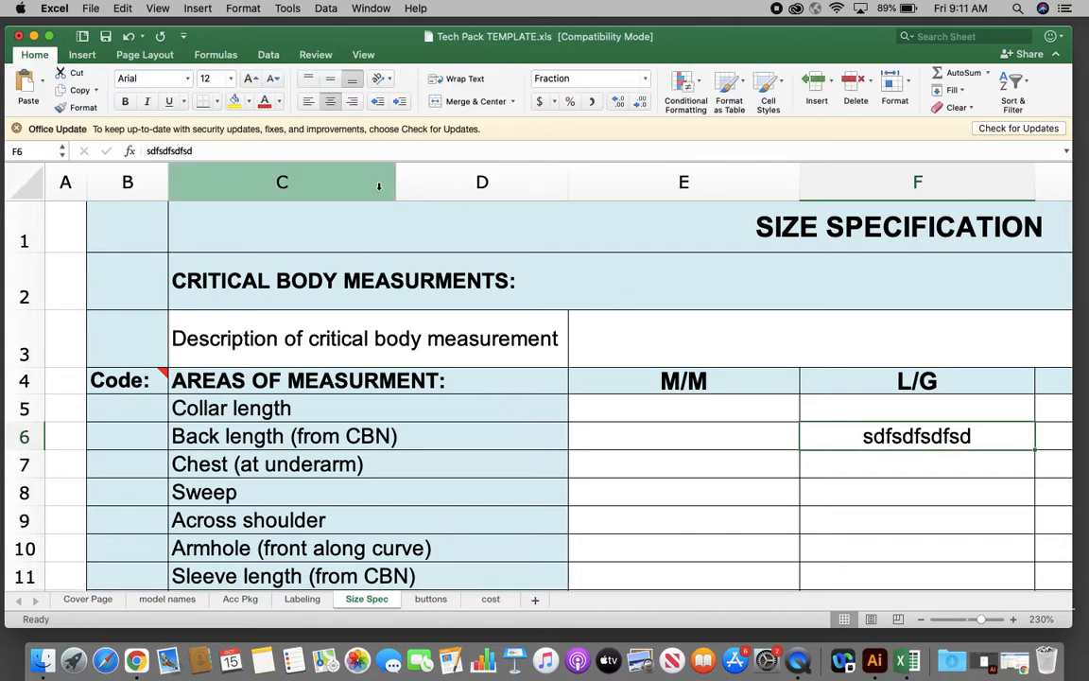
left_click(249, 101)
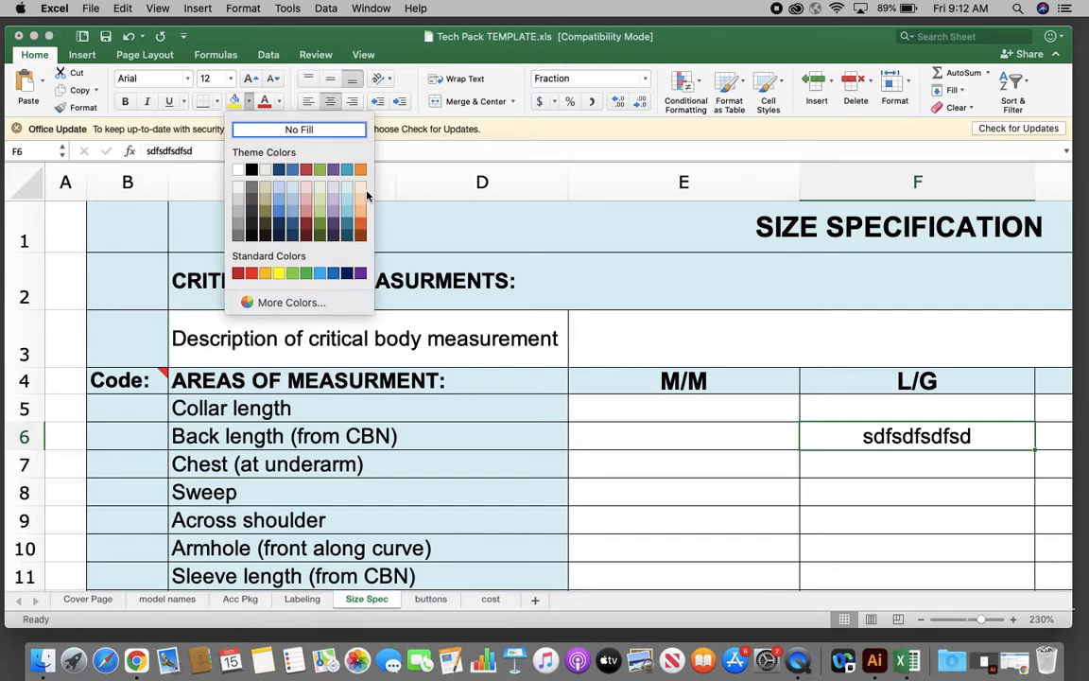
left_click(359, 212)
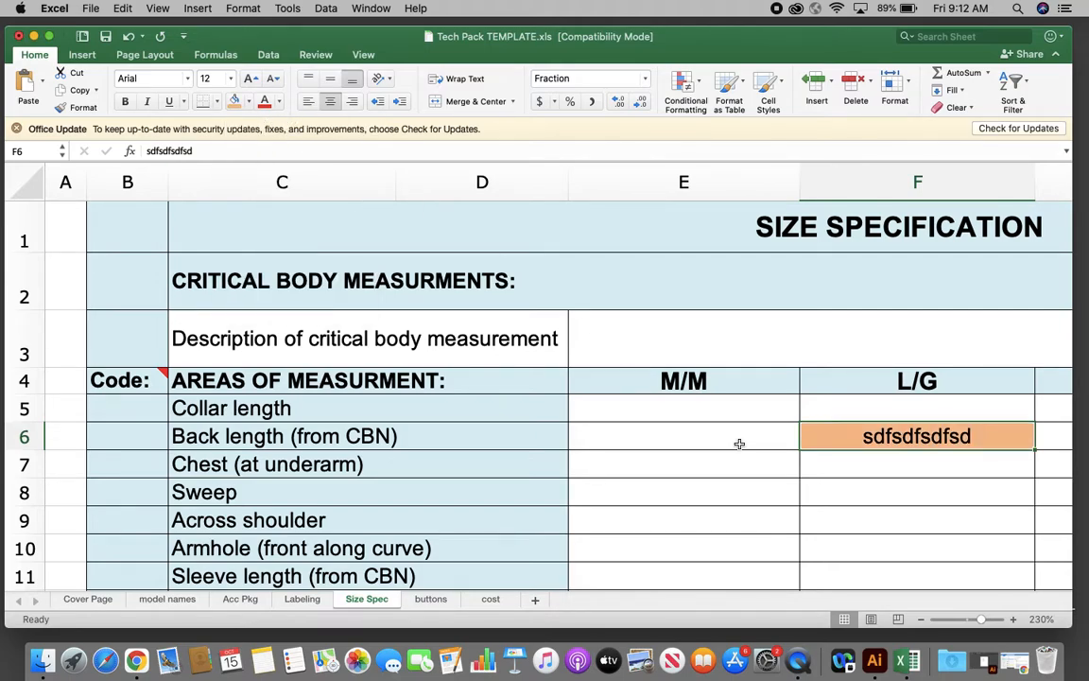
- Format the text in cell F6 as bold, italic and standard red
scroll(839, 443, "right", 2)
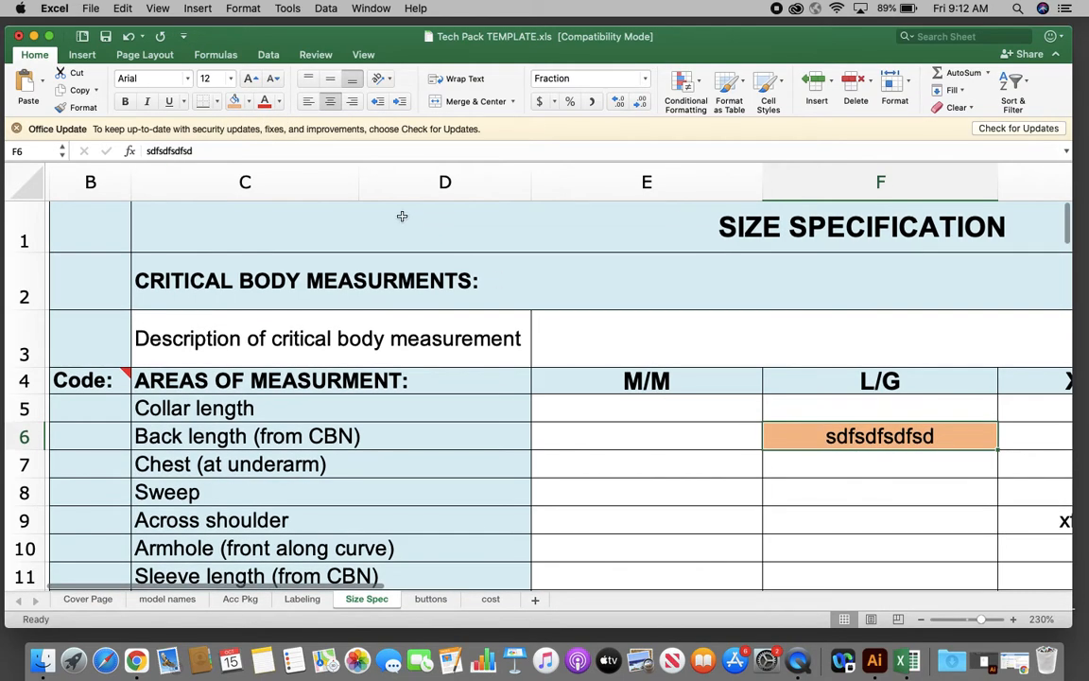
left_click(274, 101)
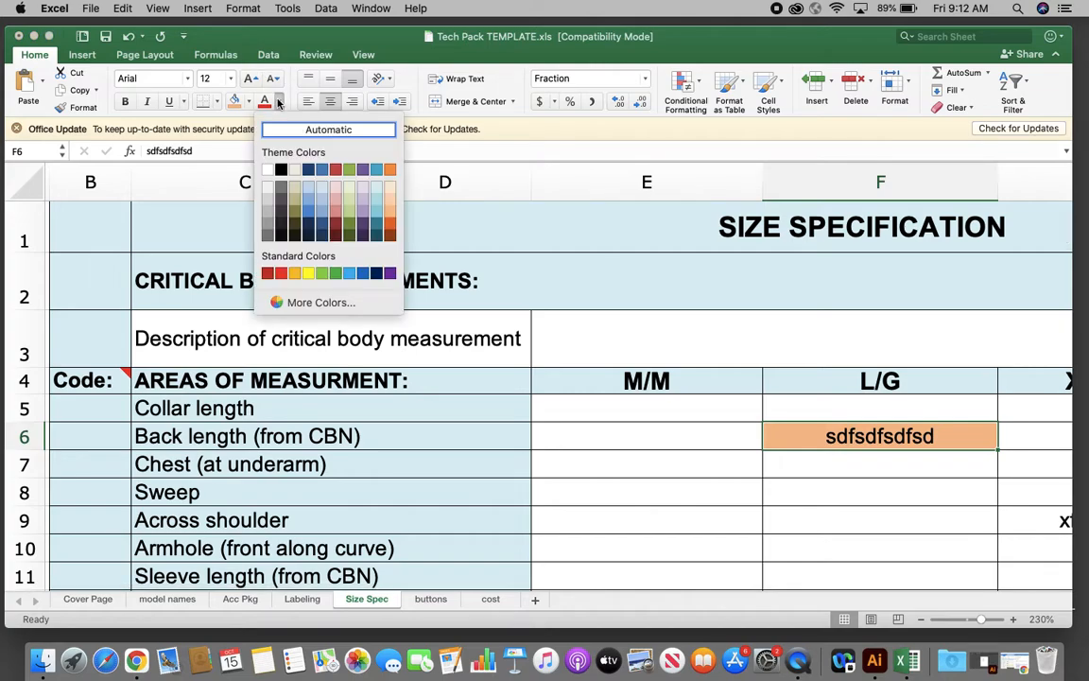
left_click(281, 274)
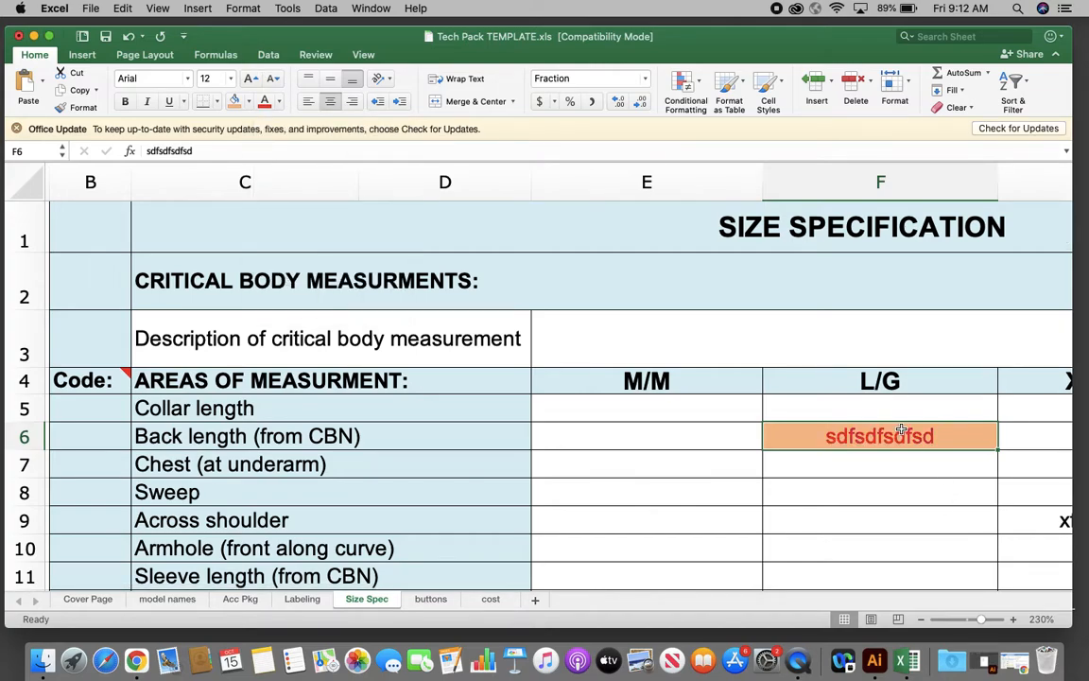
left_click(124, 101)
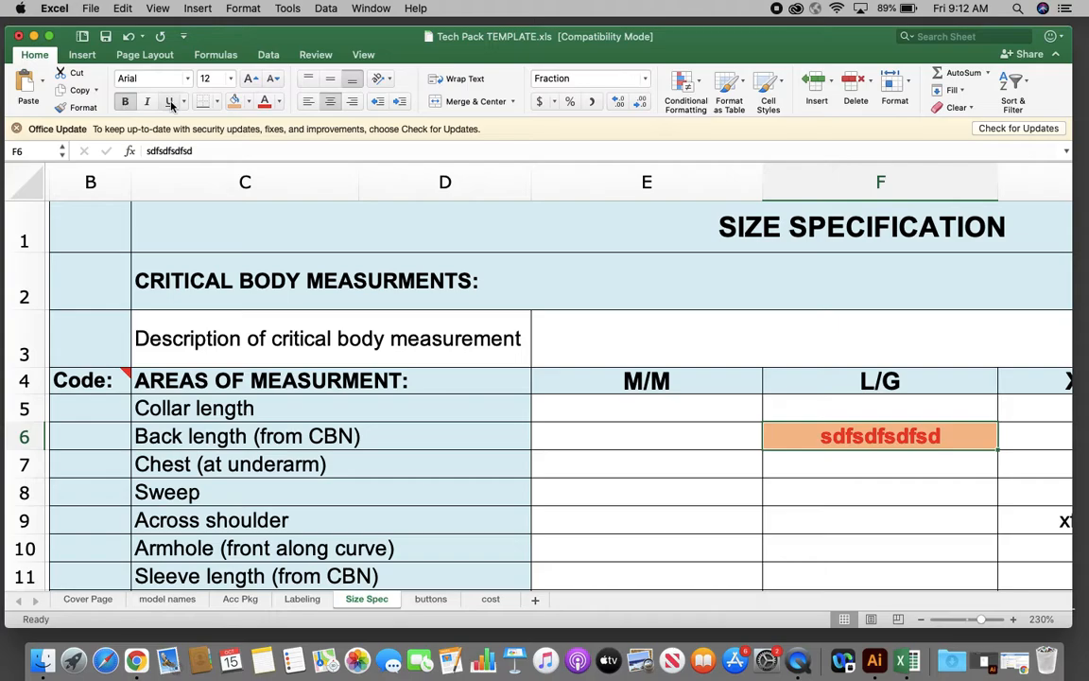
left_click(148, 102)
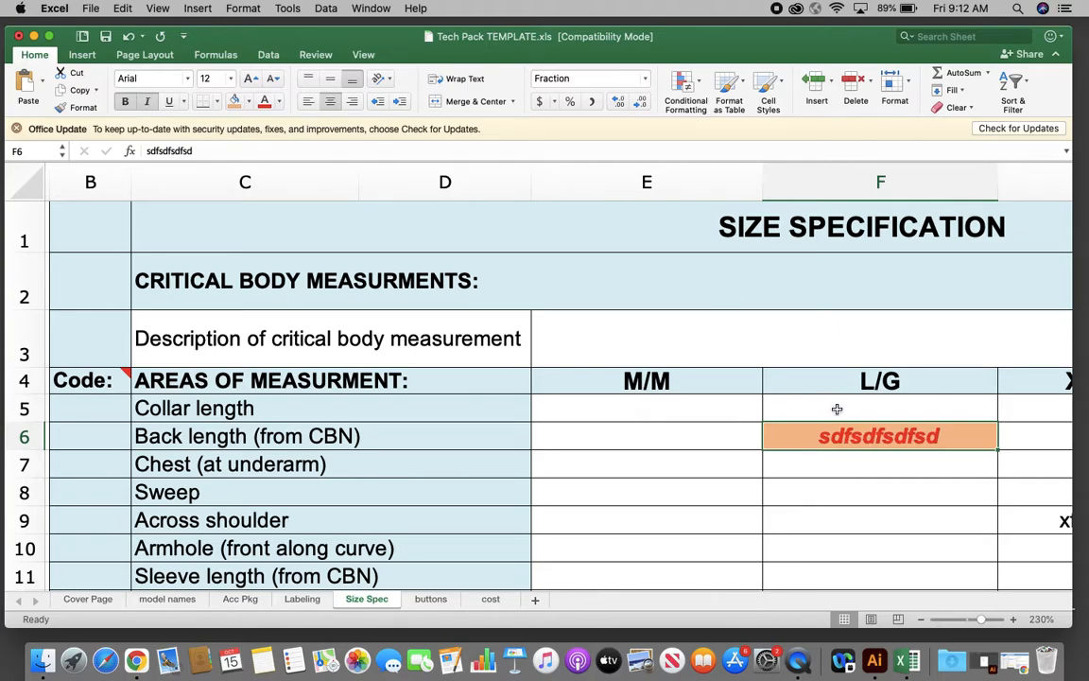
left_click(815, 465)
- Fill cells E5:F8, the M/M and L/G columns from Collar length to Sweep, with light aqua blue
scroll(815, 467, "right", 3)
scroll(815, 466, "down", 1)
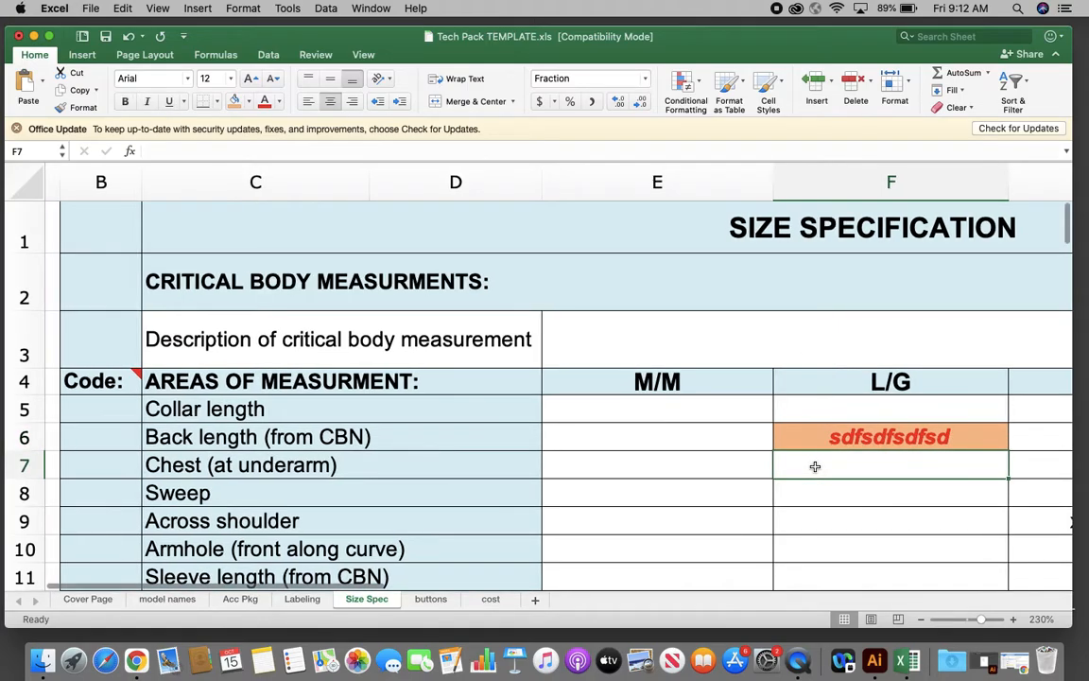
scroll(815, 467, "right", 2)
scroll(815, 466, "up", 1)
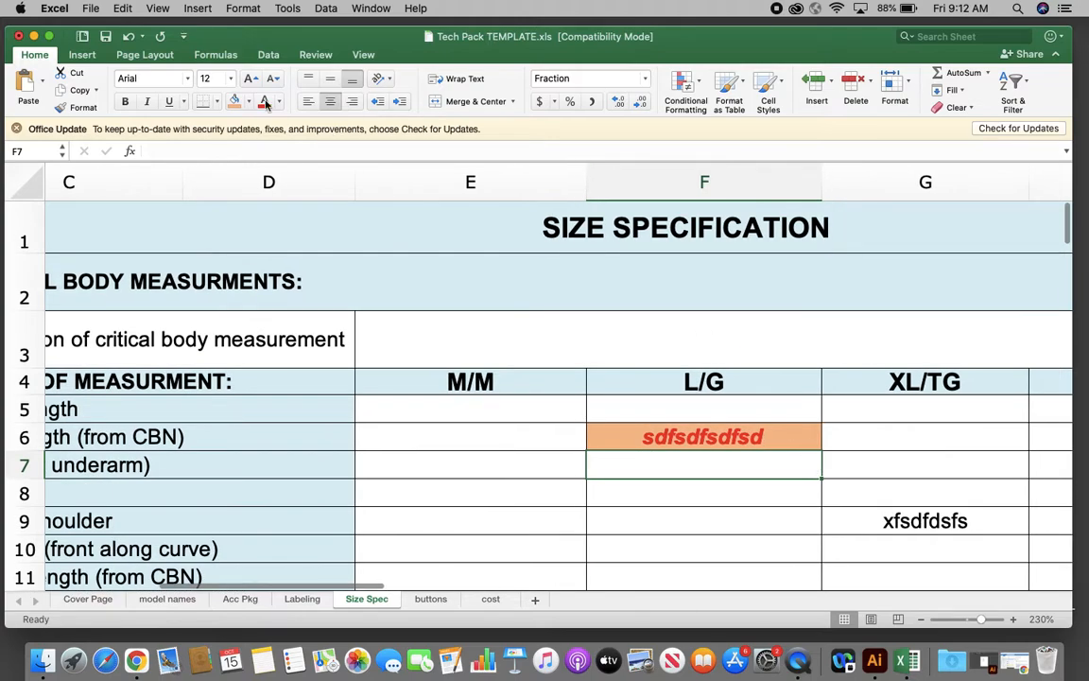
scroll(639, 452, "down", 1)
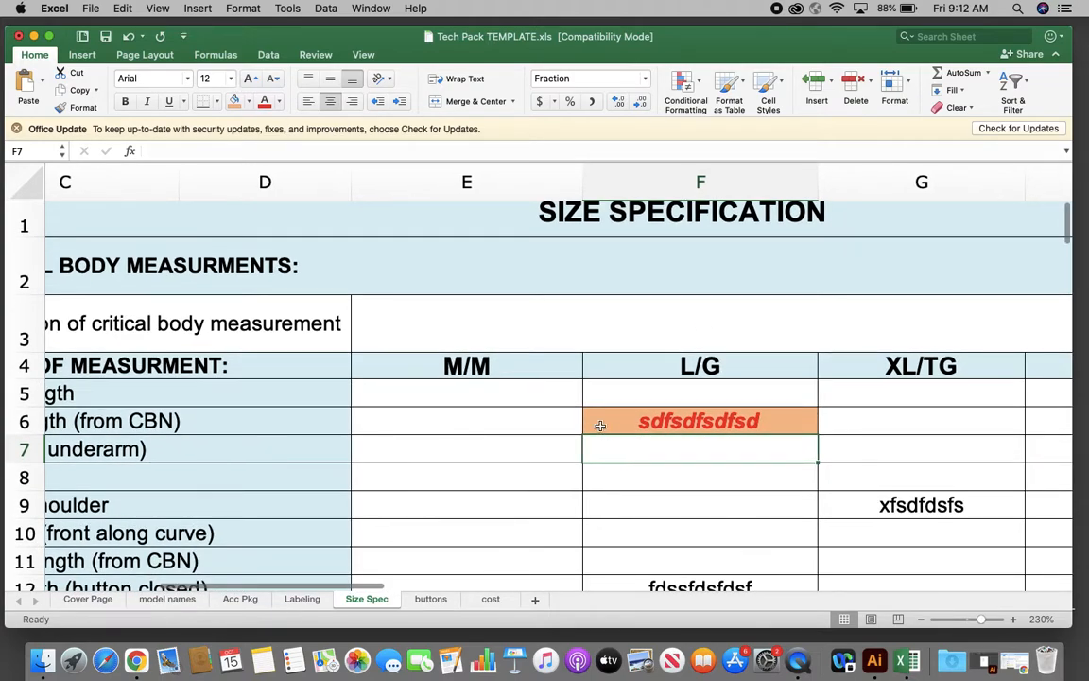
left_click_drag(453, 389, 651, 474)
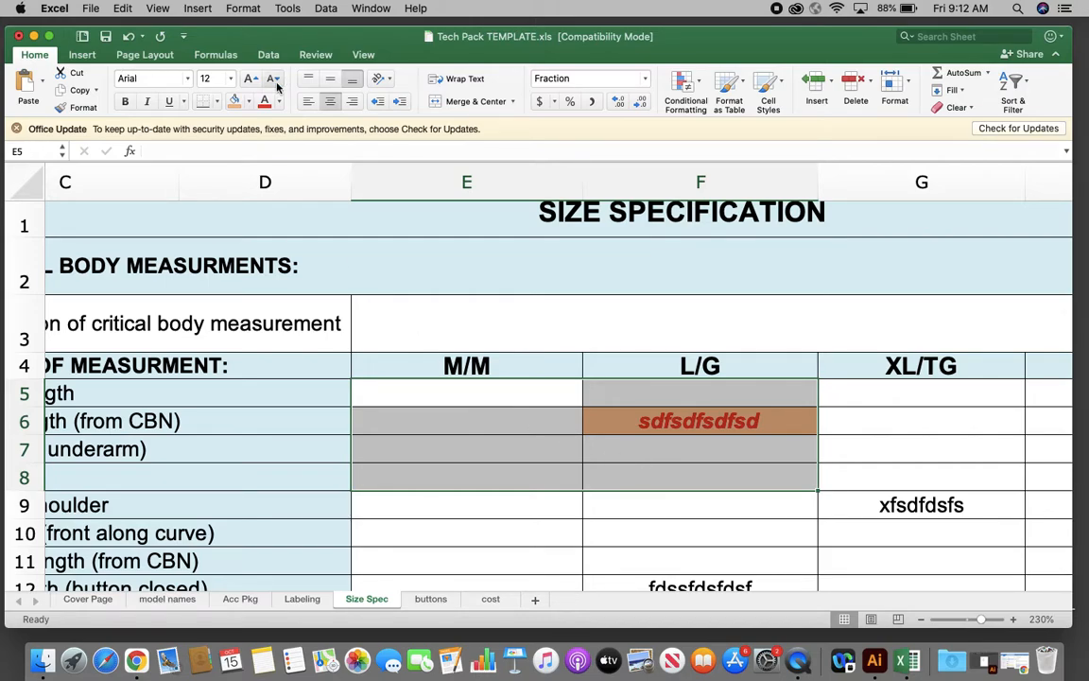
left_click(251, 102)
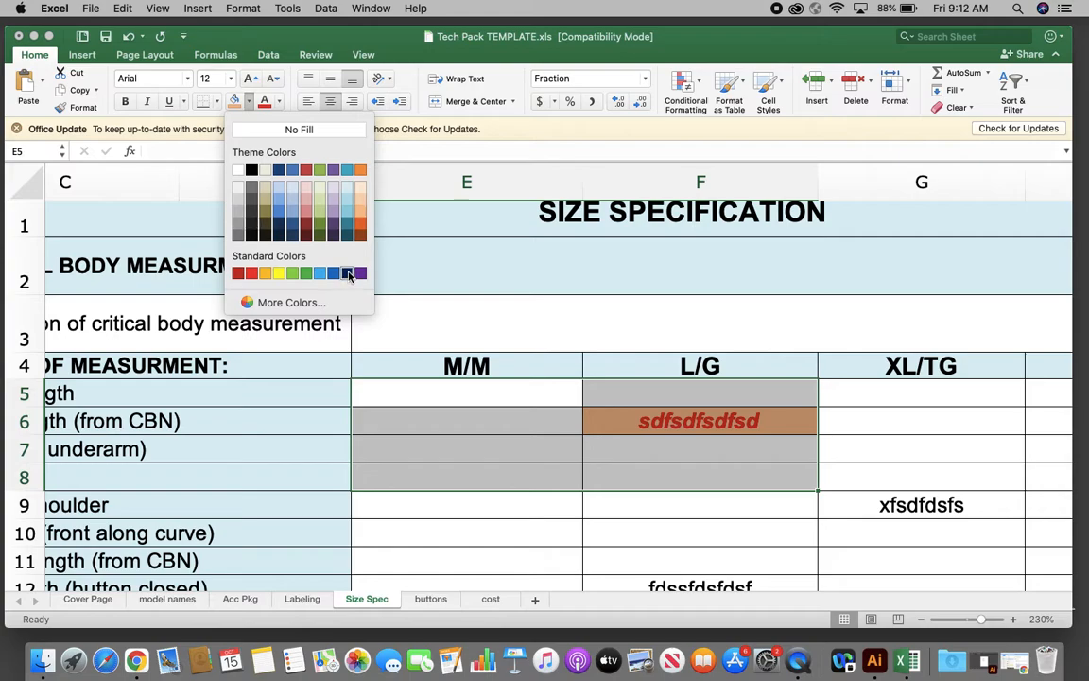
left_click(347, 201)
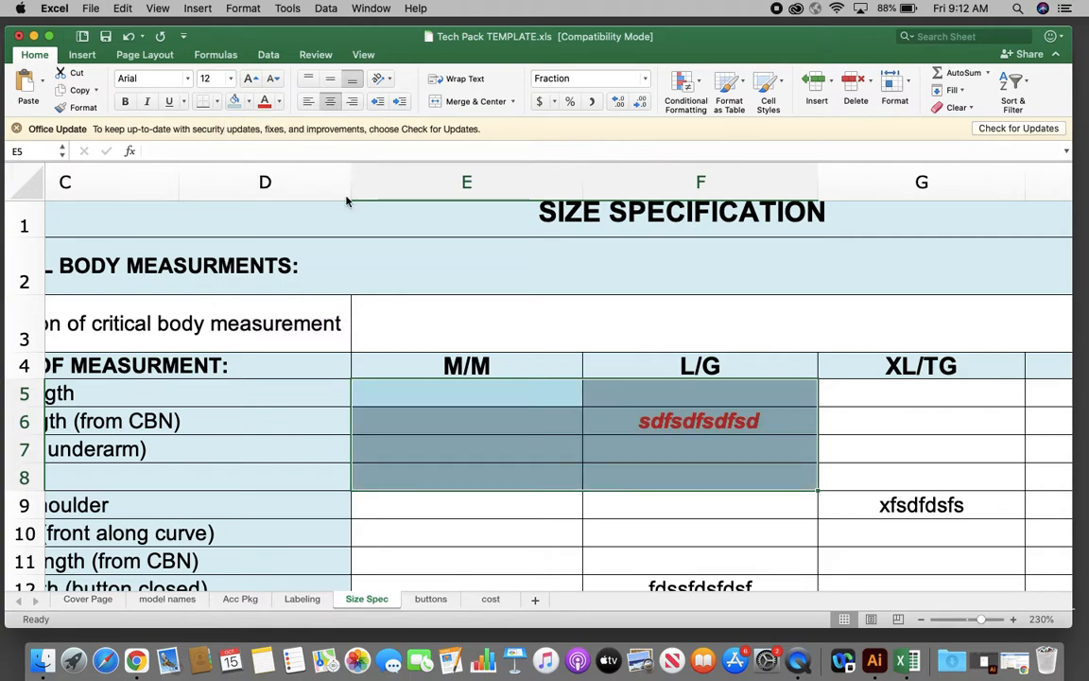
- Apply All Borders to the blue-filled cells E5:F8 of the size table
left_click(510, 438)
left_click_drag(440, 389, 679, 467)
left_click(218, 102)
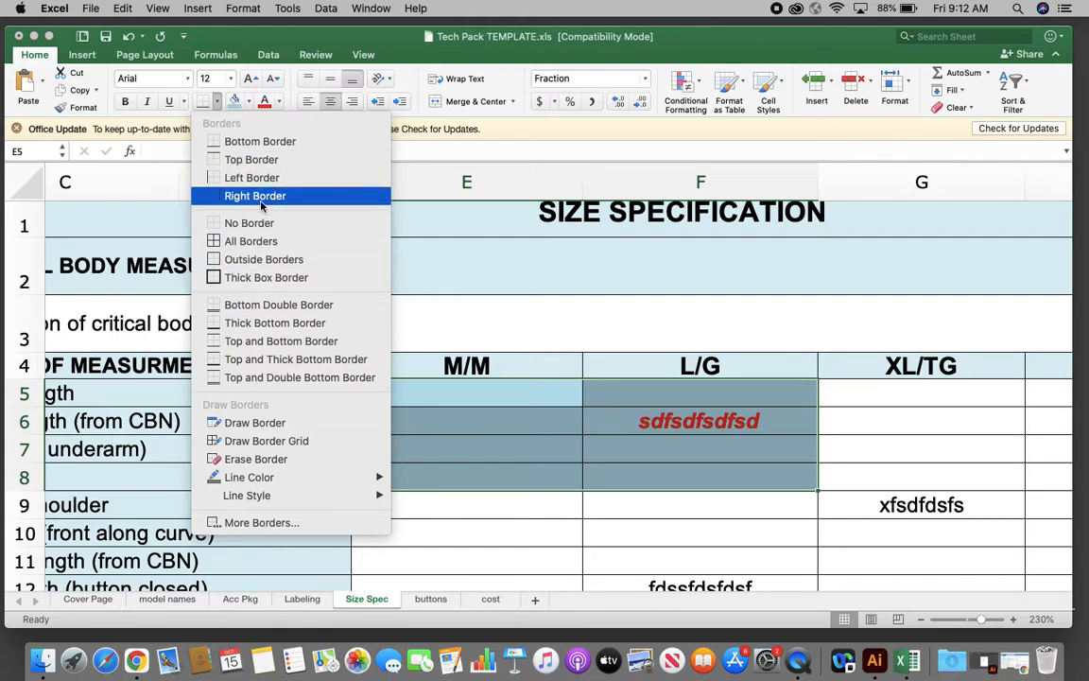
left_click(263, 244)
left_click(608, 516)
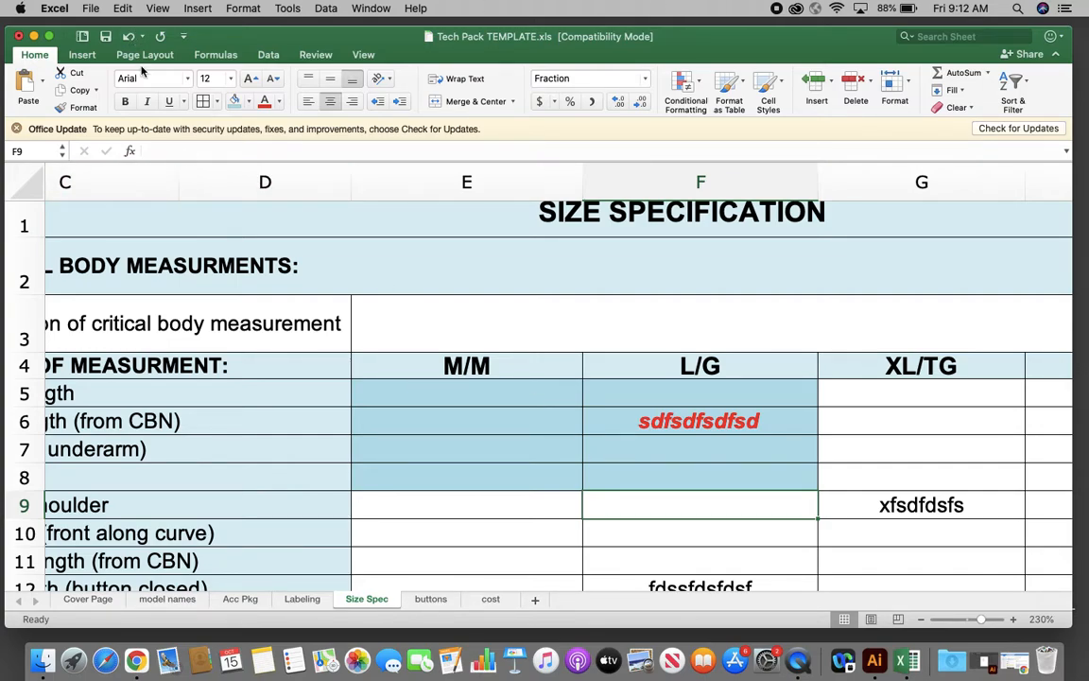
- Select the entire Size Spec sheet and remove its cell borders with No Border
left_click(27, 183)
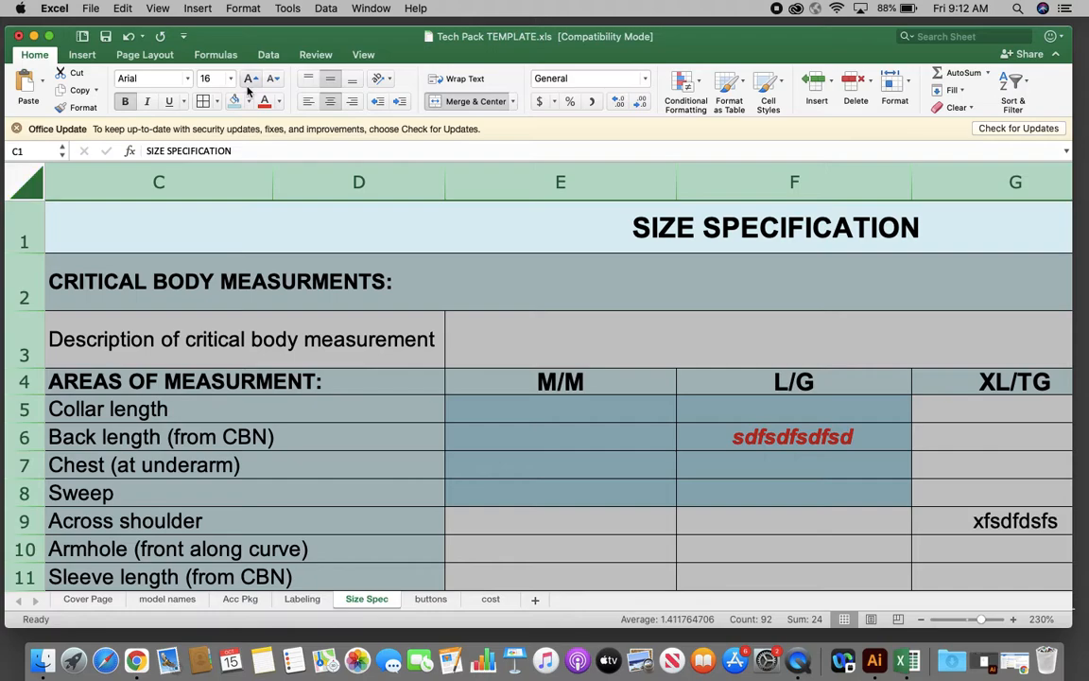
left_click(217, 102)
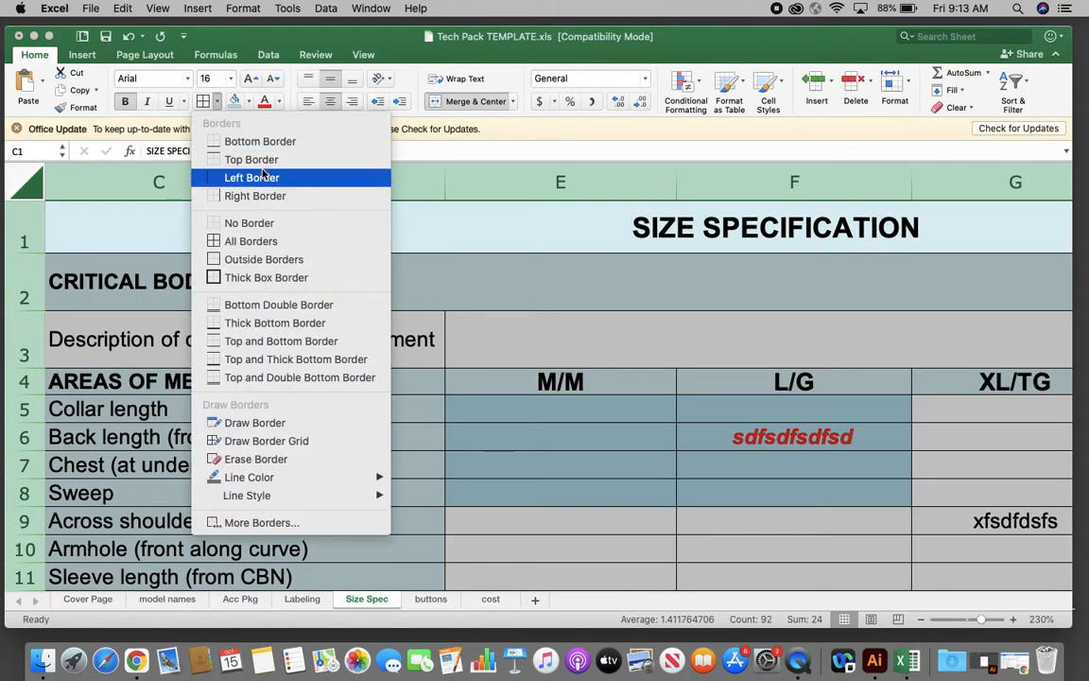
left_click(268, 223)
left_click(579, 466)
scroll(578, 470, "right", 2)
scroll(579, 469, "down", 1)
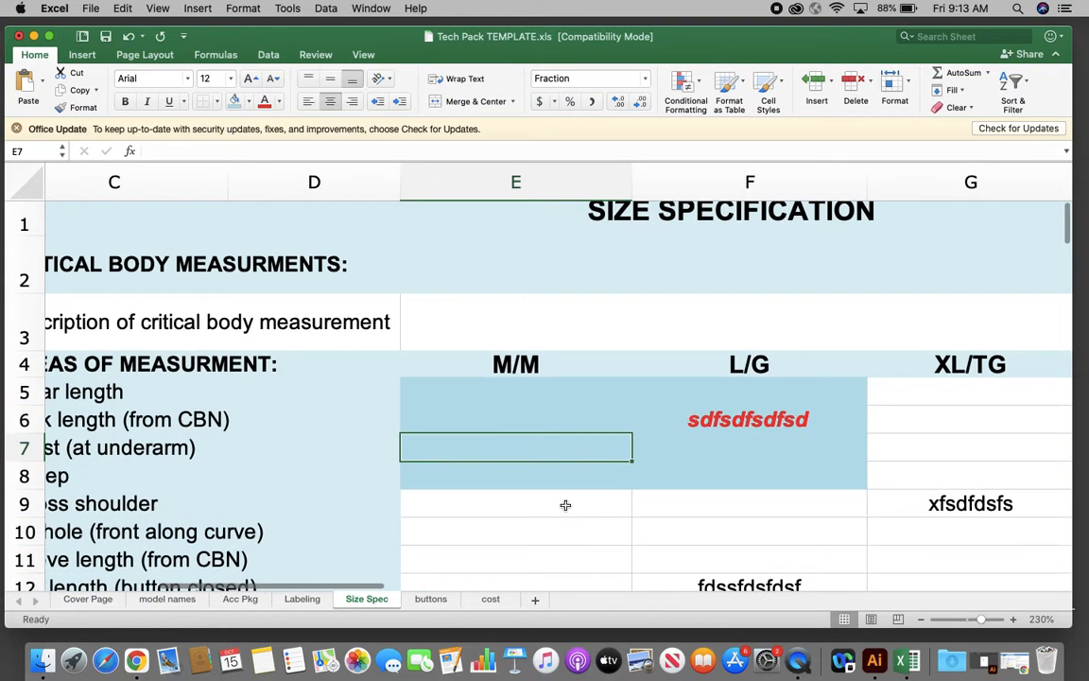
- Restore the grid lines around each blue-filled cell in E5:F8 with All Borders
left_click(566, 505)
scroll(559, 503, "down", 1)
scroll(559, 503, "right", 2)
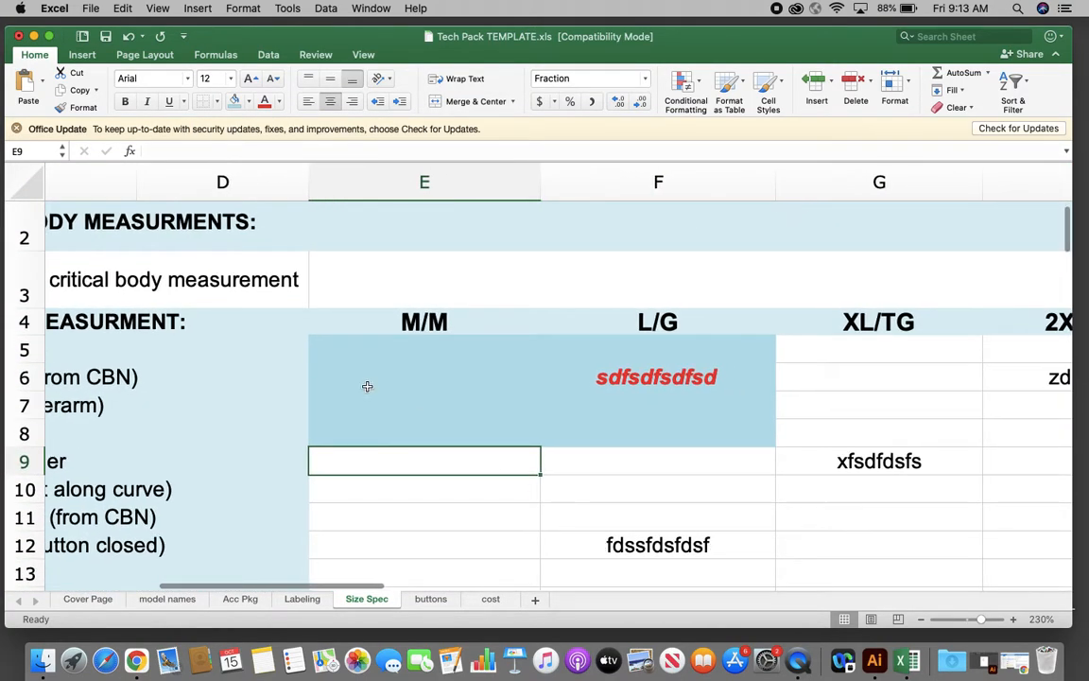
left_click_drag(331, 350, 623, 437)
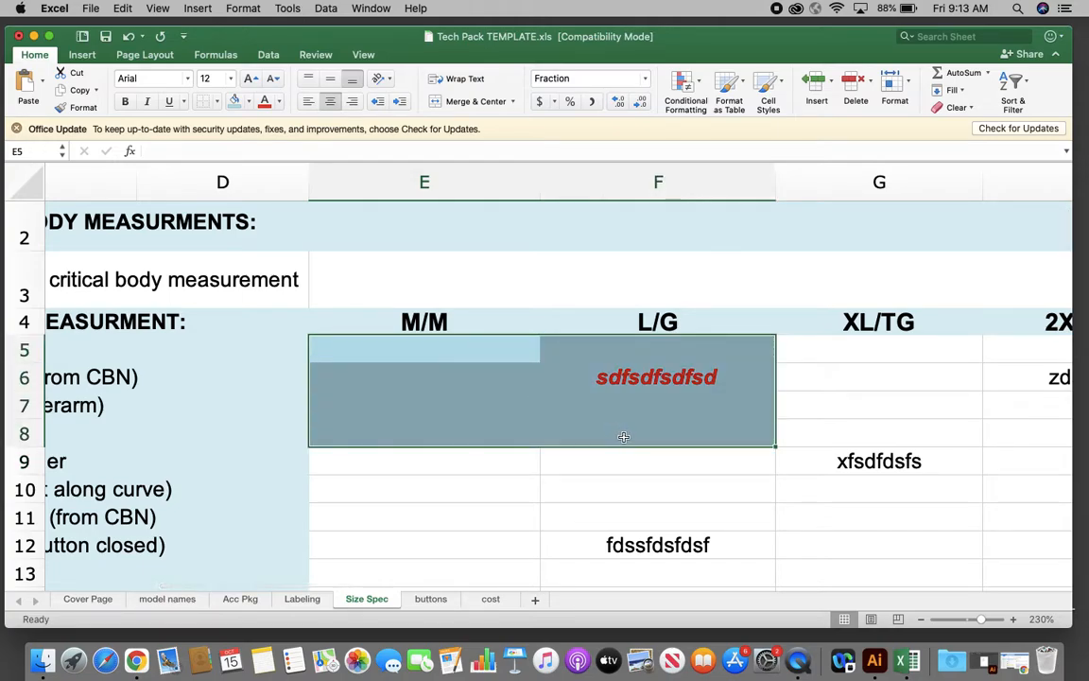
left_click(219, 101)
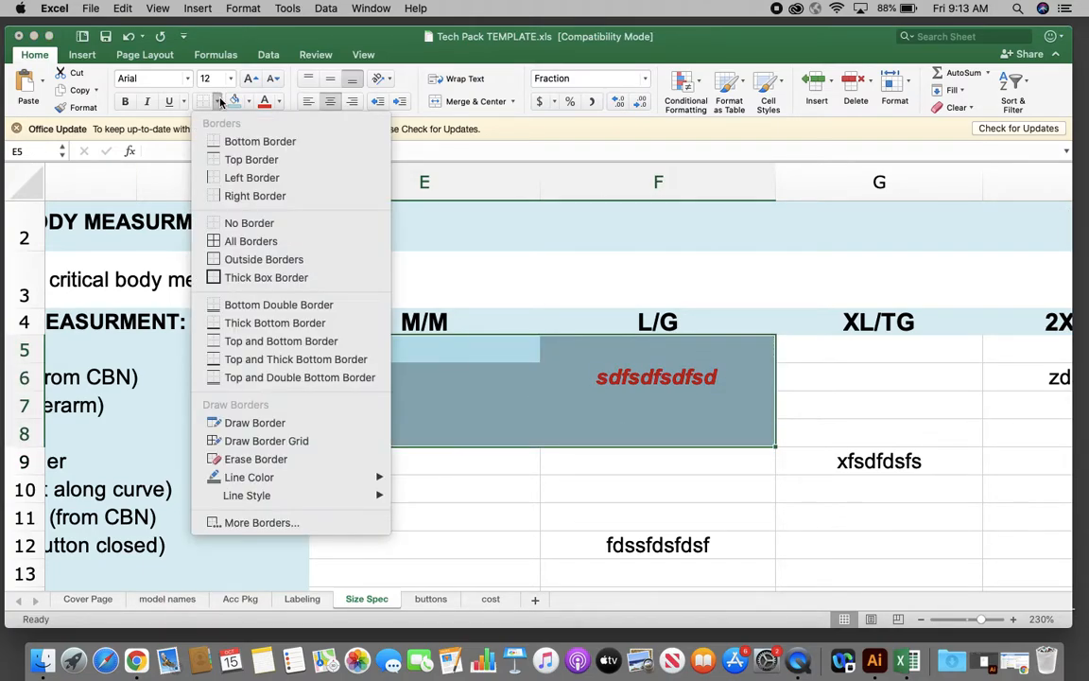
left_click(264, 244)
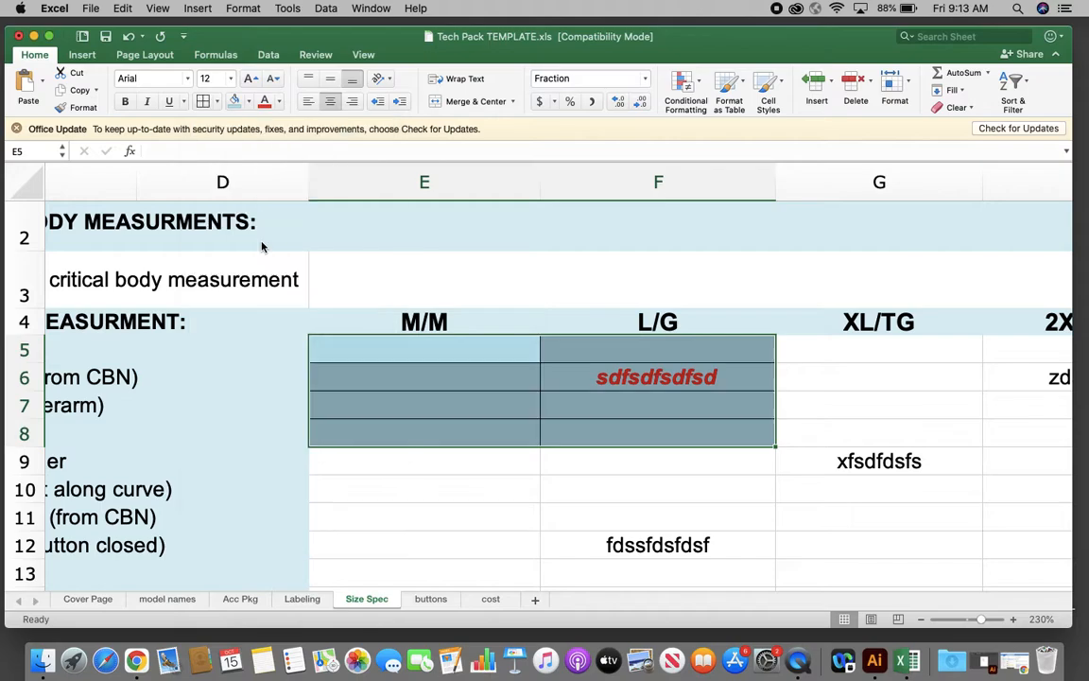
left_click(508, 480)
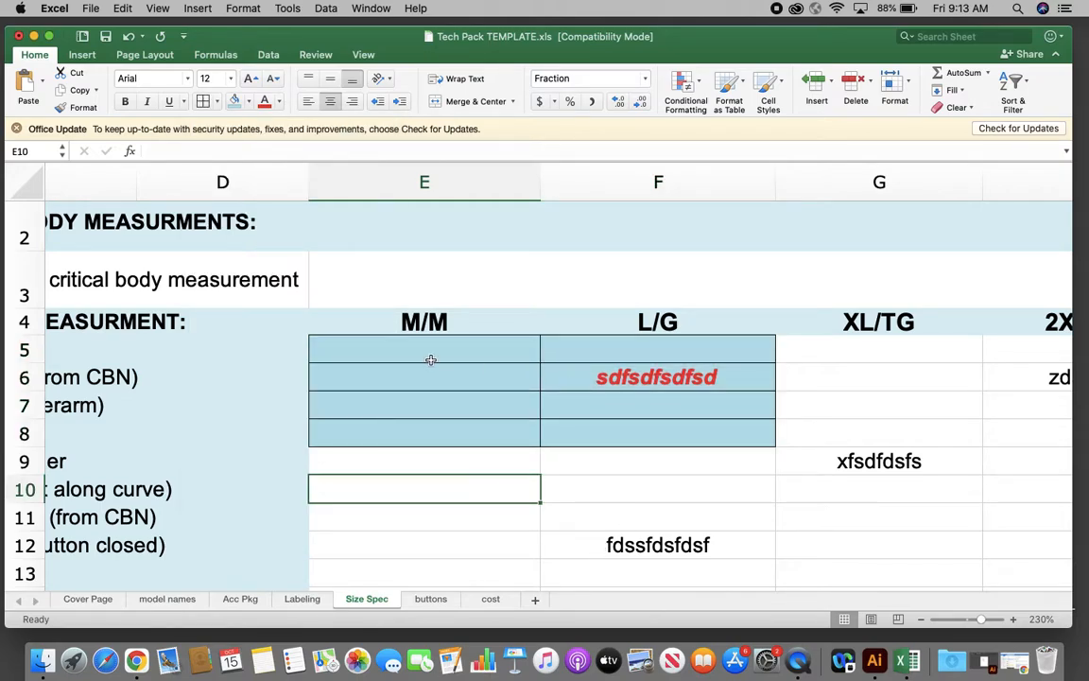
- Add a Thick Box Border around the blue-filled block E5:F8
scroll(700, 407, "down", 3)
scroll(700, 406, "right", 1)
scroll(622, 353, "up", 2)
scroll(622, 352, "left", 1)
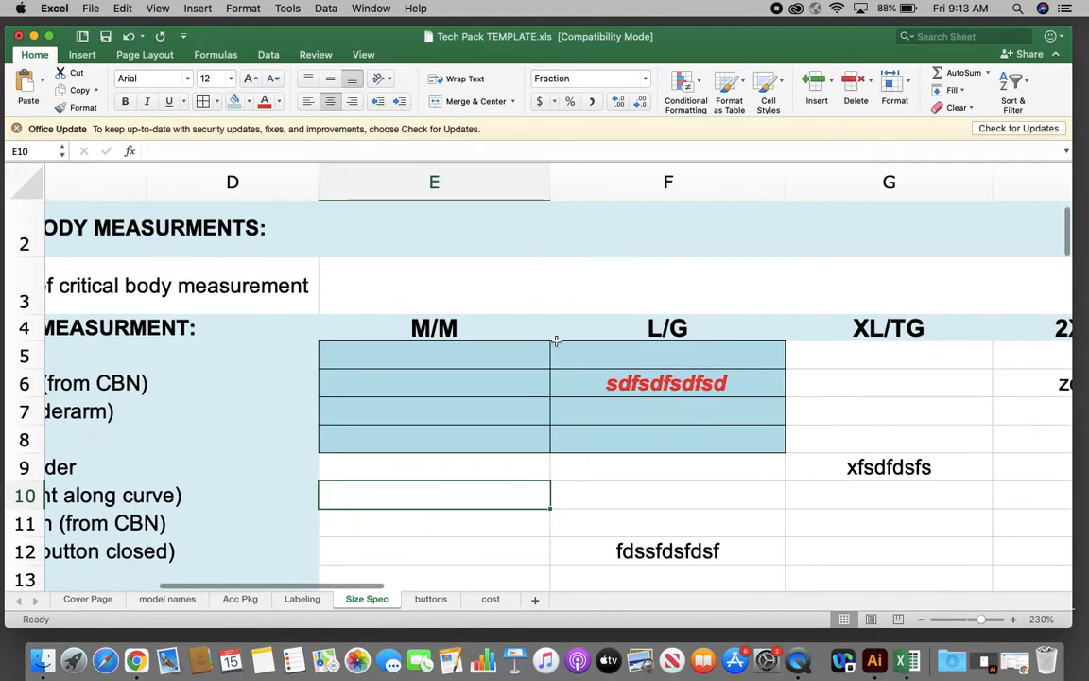
left_click(352, 348)
left_click_drag(352, 347, 632, 438)
left_click(215, 100)
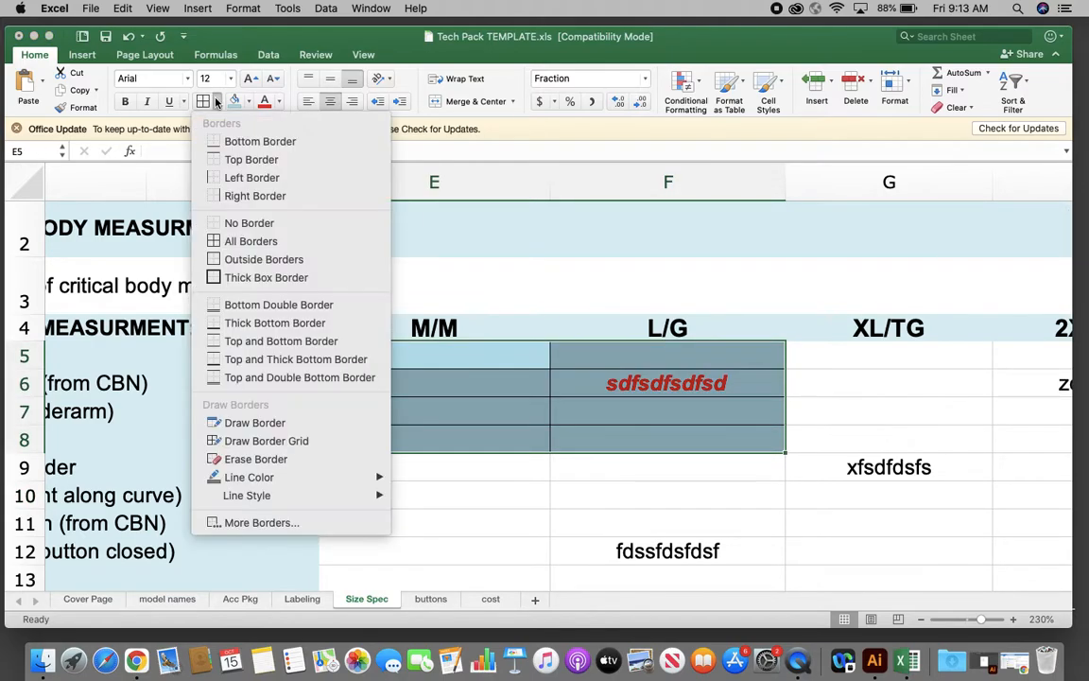
left_click(267, 279)
left_click(469, 499)
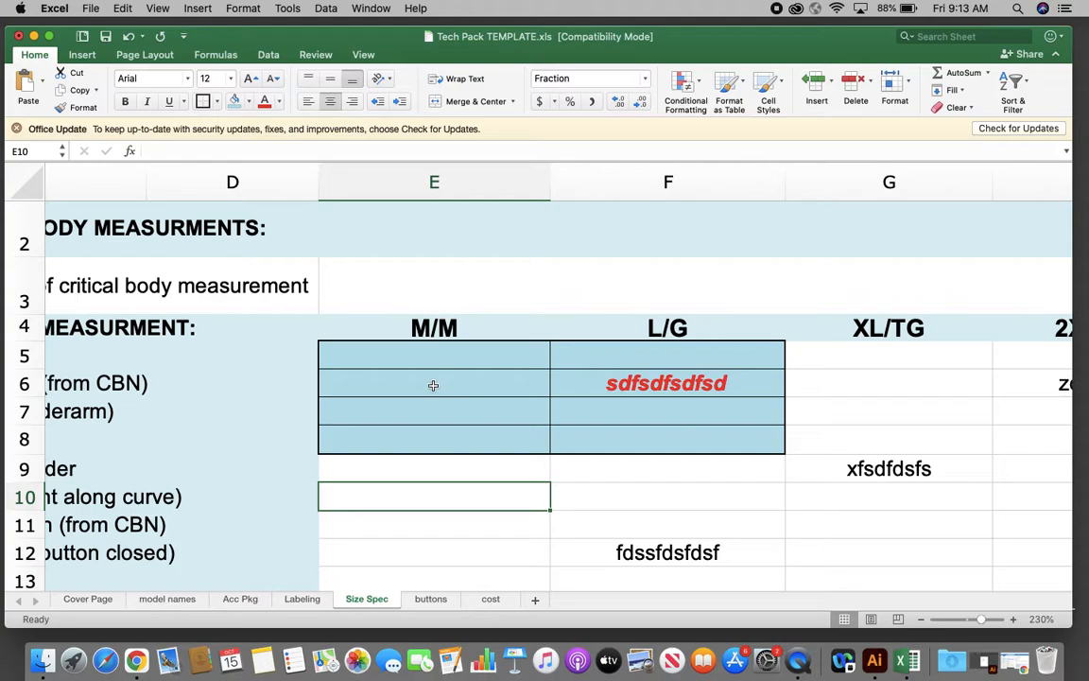
- Clear the borders of the entire Size Spec sheet with No Border and apply All Borders to every cell
scroll(433, 385, "right", 3)
scroll(486, 376, "left", 5)
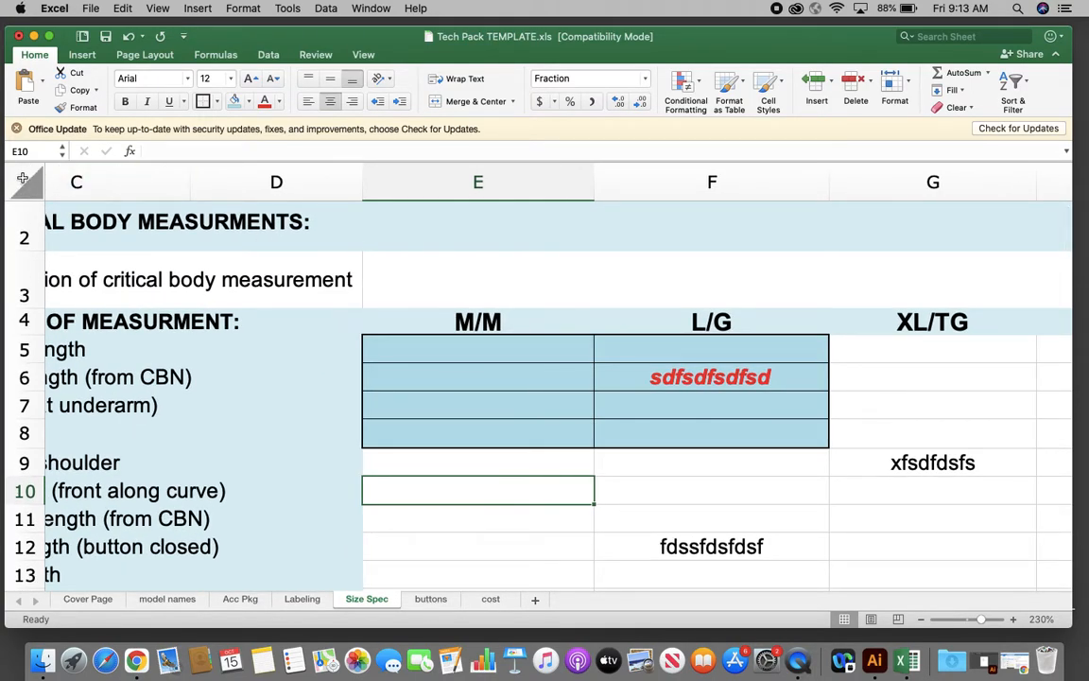
left_click(23, 178)
left_click(217, 102)
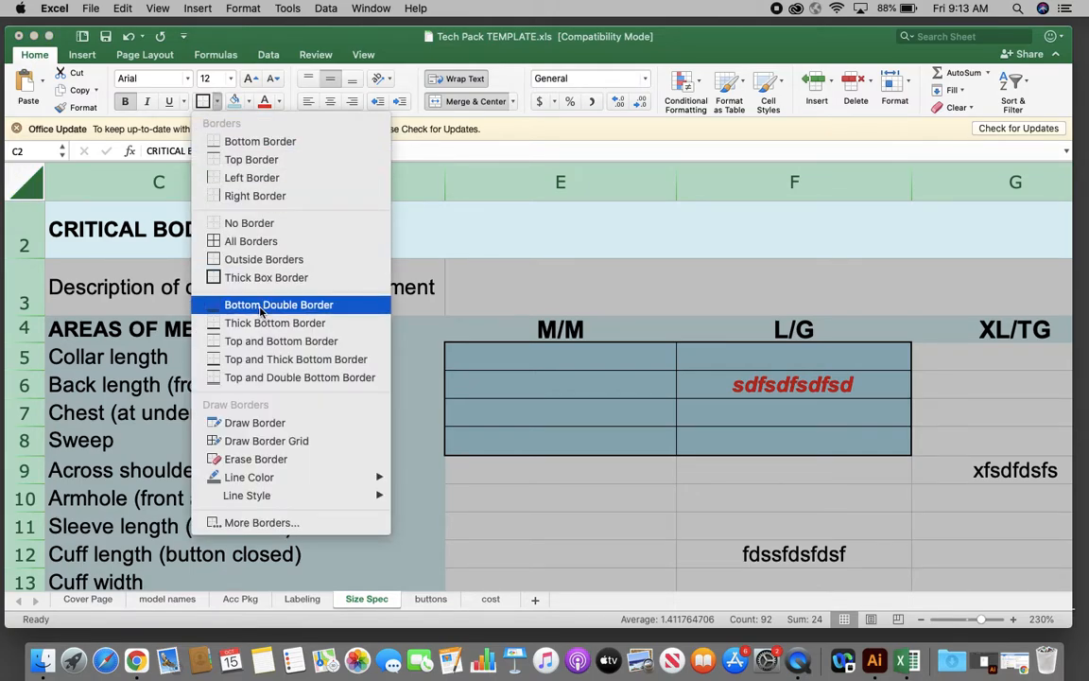
left_click(249, 223)
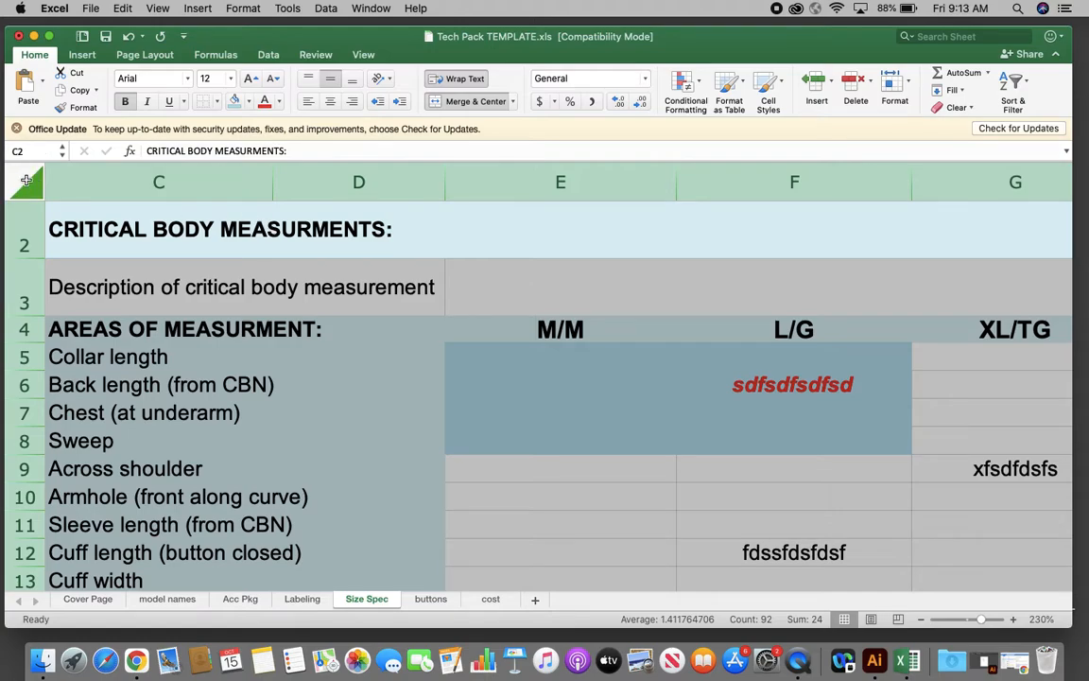
left_click(216, 101)
left_click(243, 242)
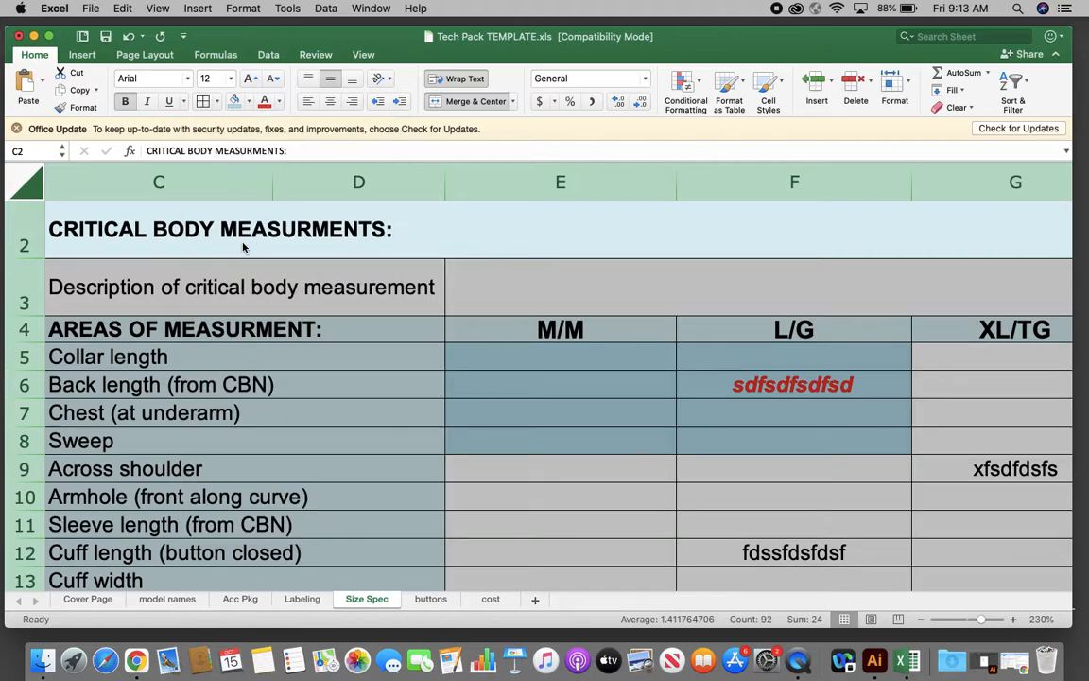
left_click(640, 462)
scroll(641, 463, "right", 2)
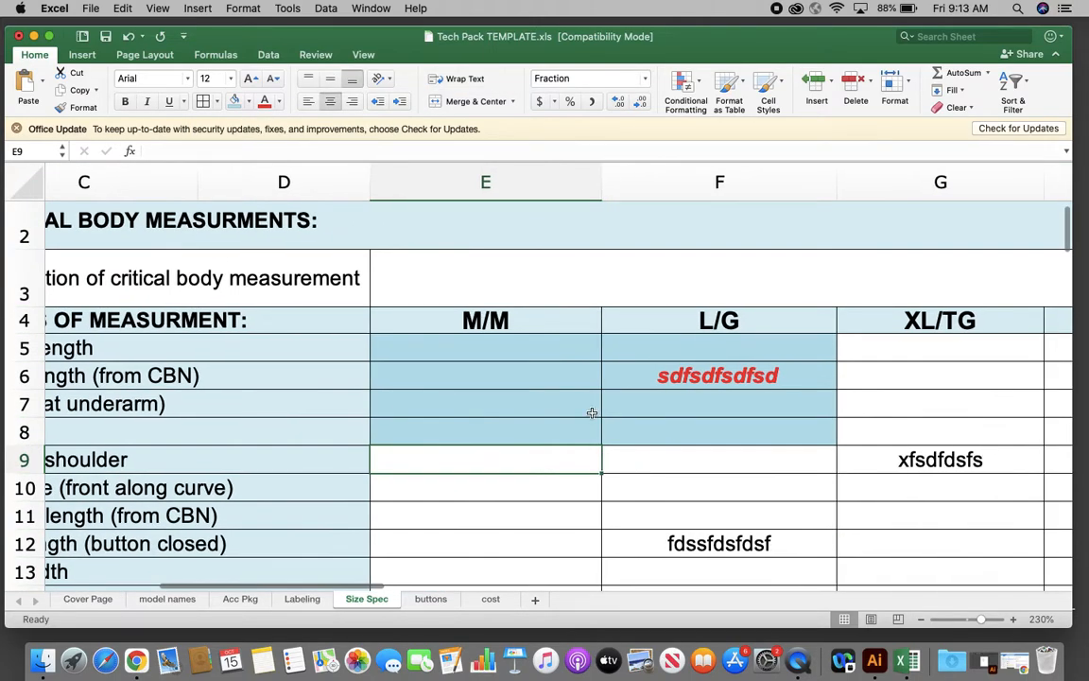
left_click(217, 101)
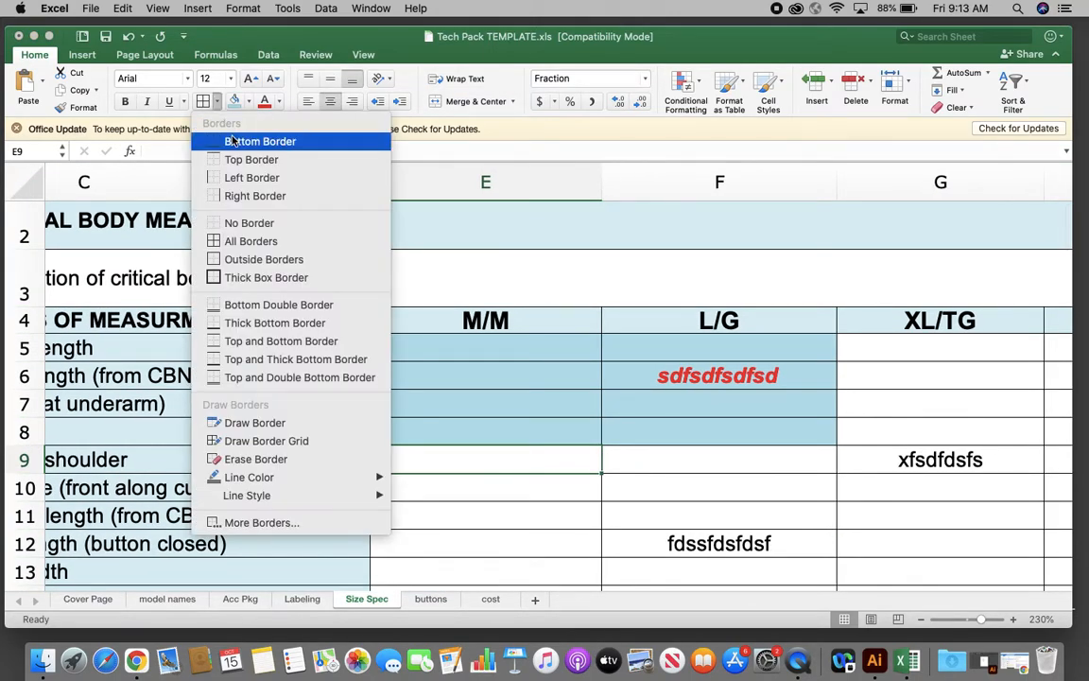
left_click(261, 305)
scroll(515, 378, "right", 2)
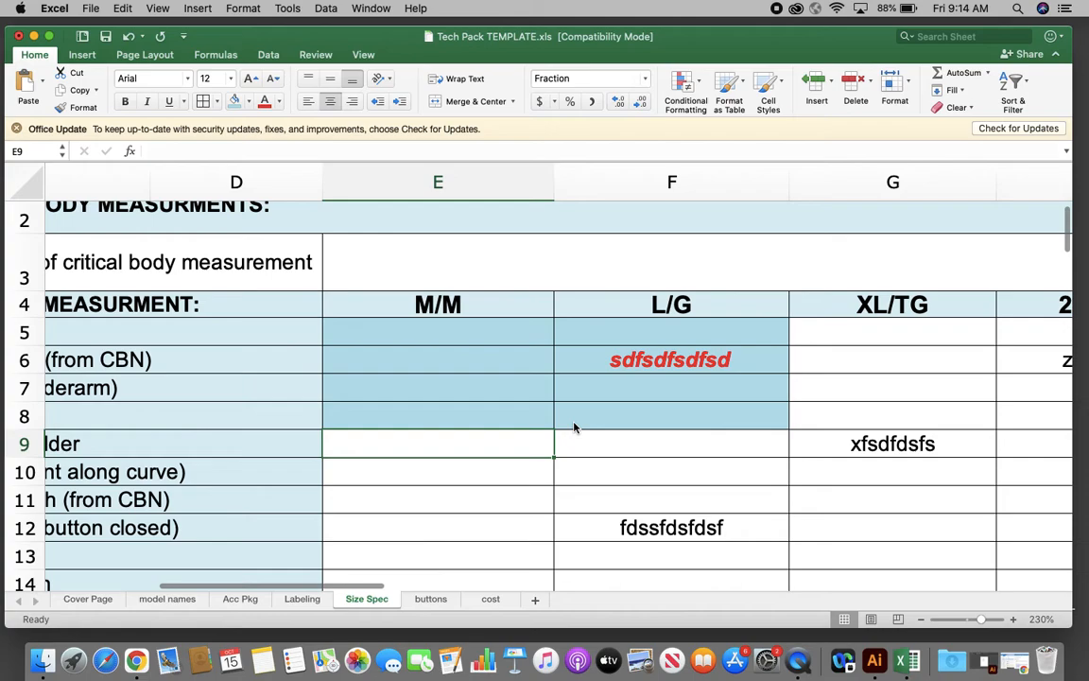
- Try left and centre alignment on the text in F6:G12 and finish with right alignment
left_click(467, 365)
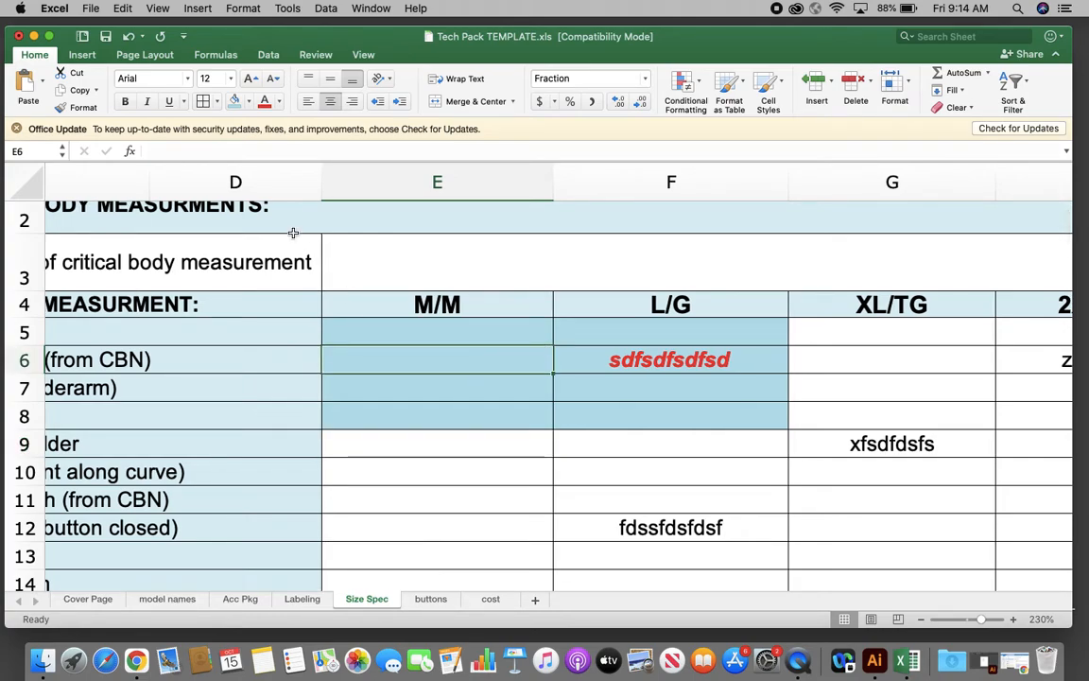
scroll(476, 399, "right", 3)
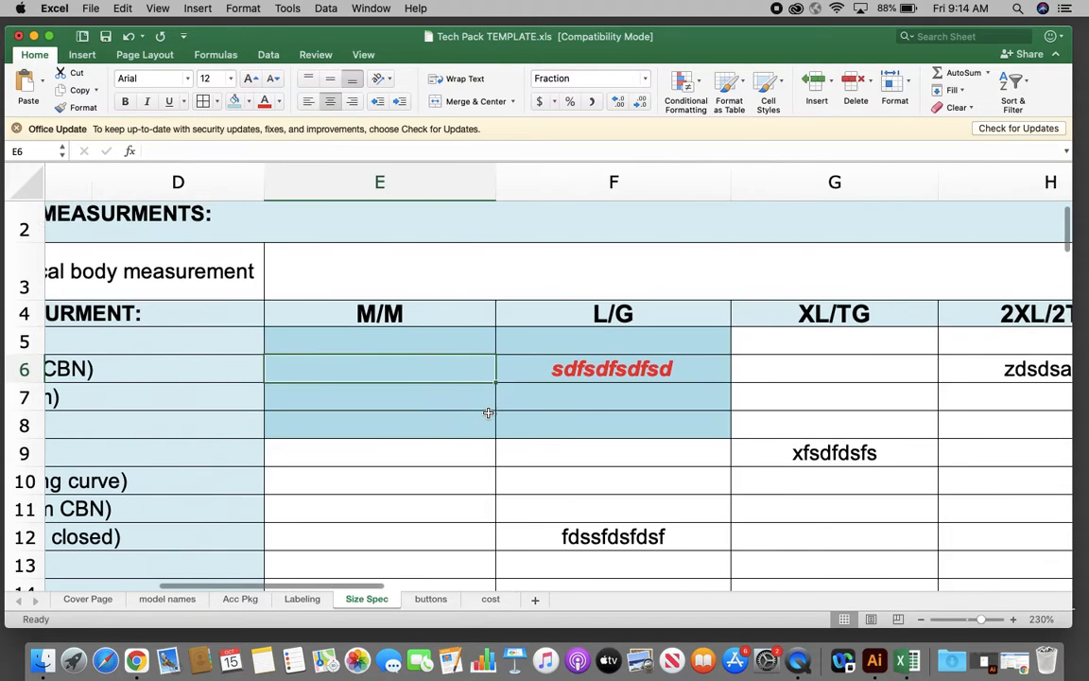
scroll(488, 412, "down", 1)
left_click_drag(511, 351, 700, 516)
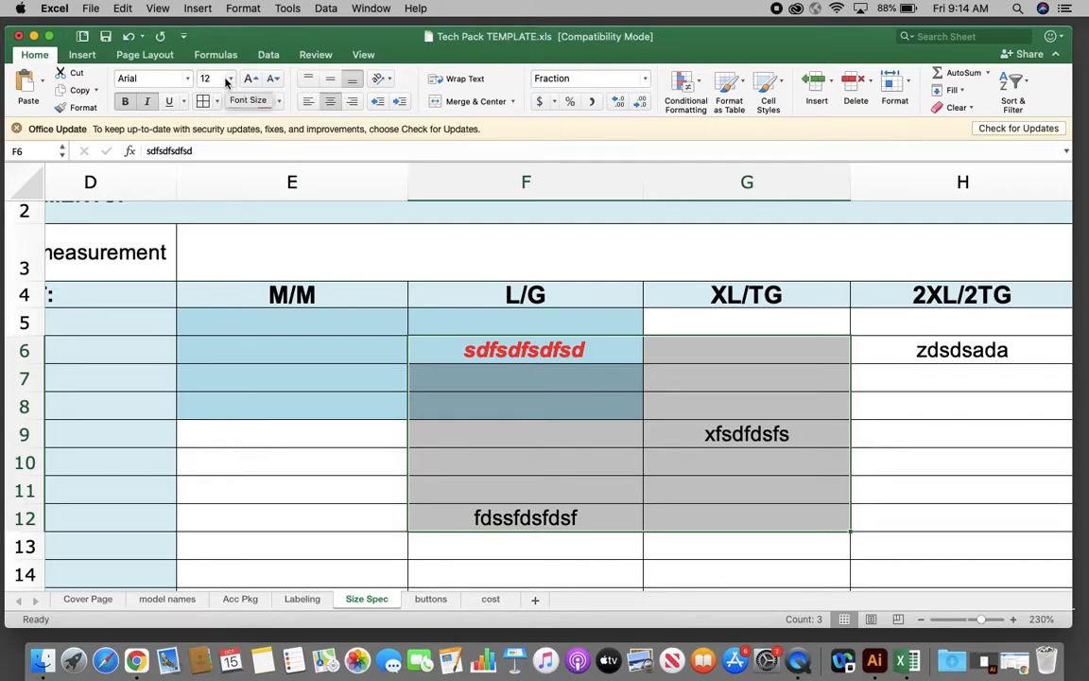
left_click(307, 102)
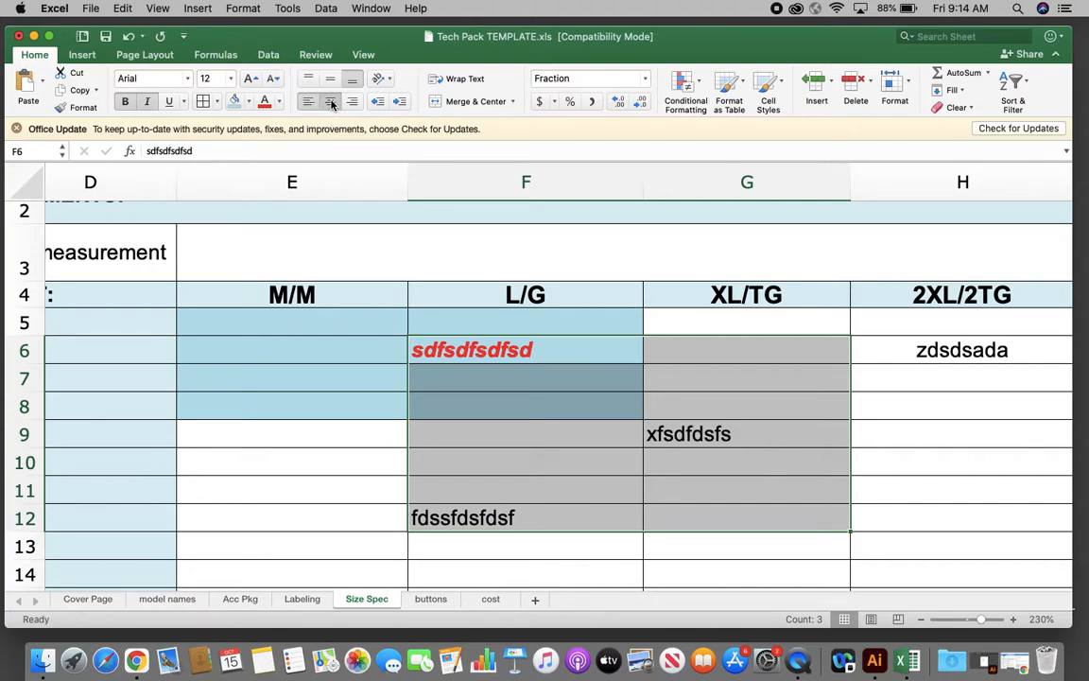
left_click(330, 102)
left_click(352, 102)
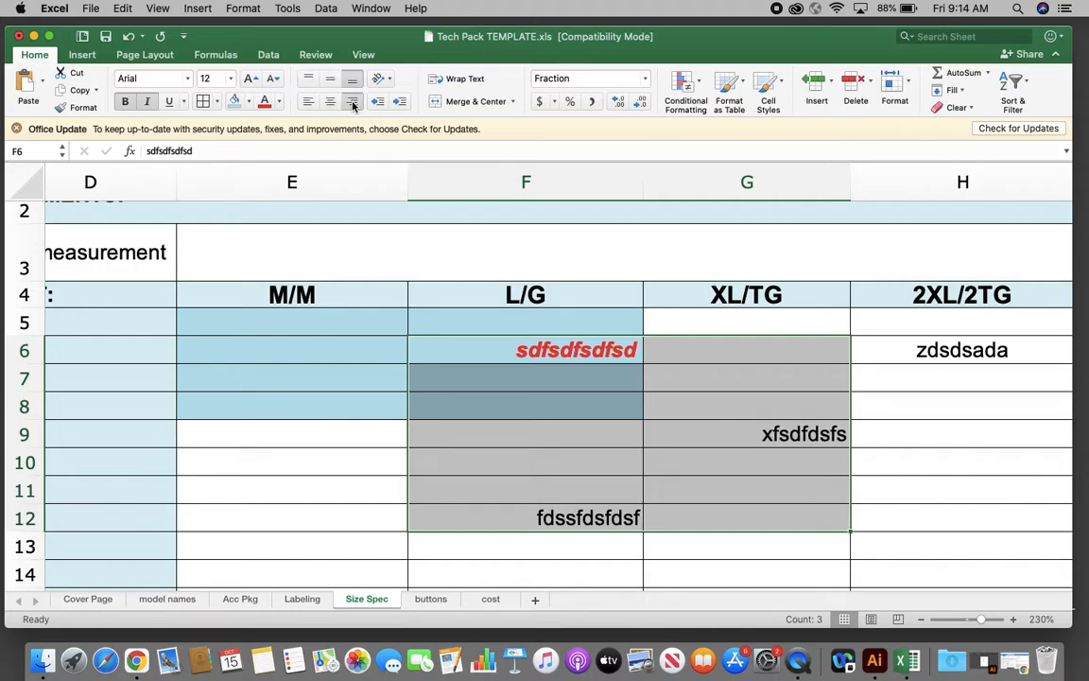
left_click(632, 399)
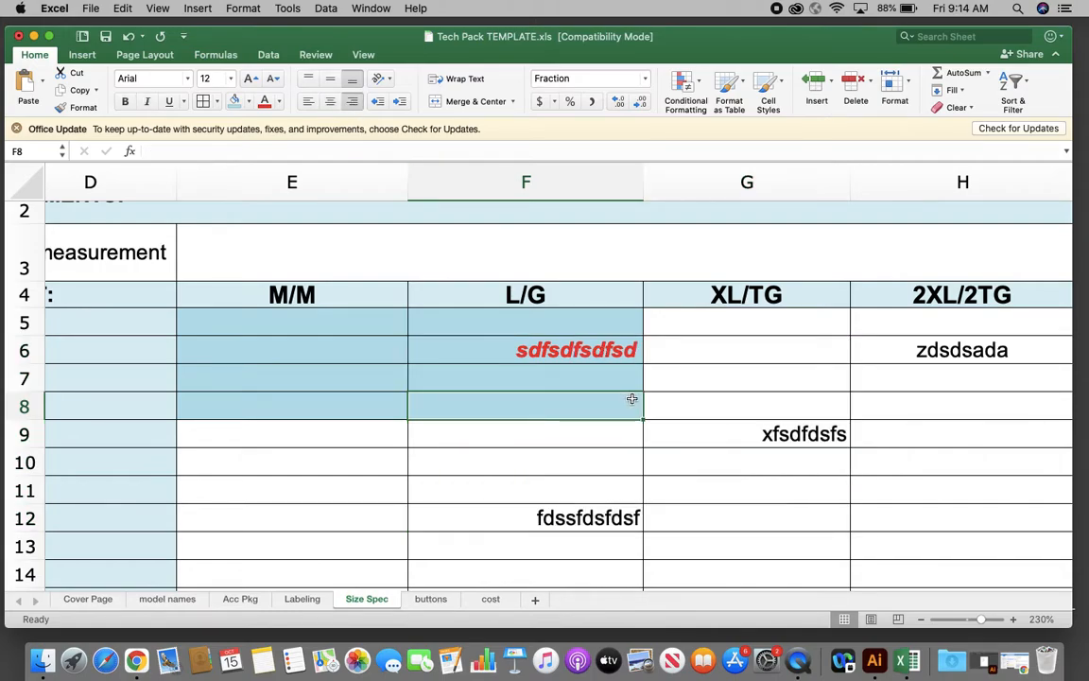
scroll(632, 399, "down", 5)
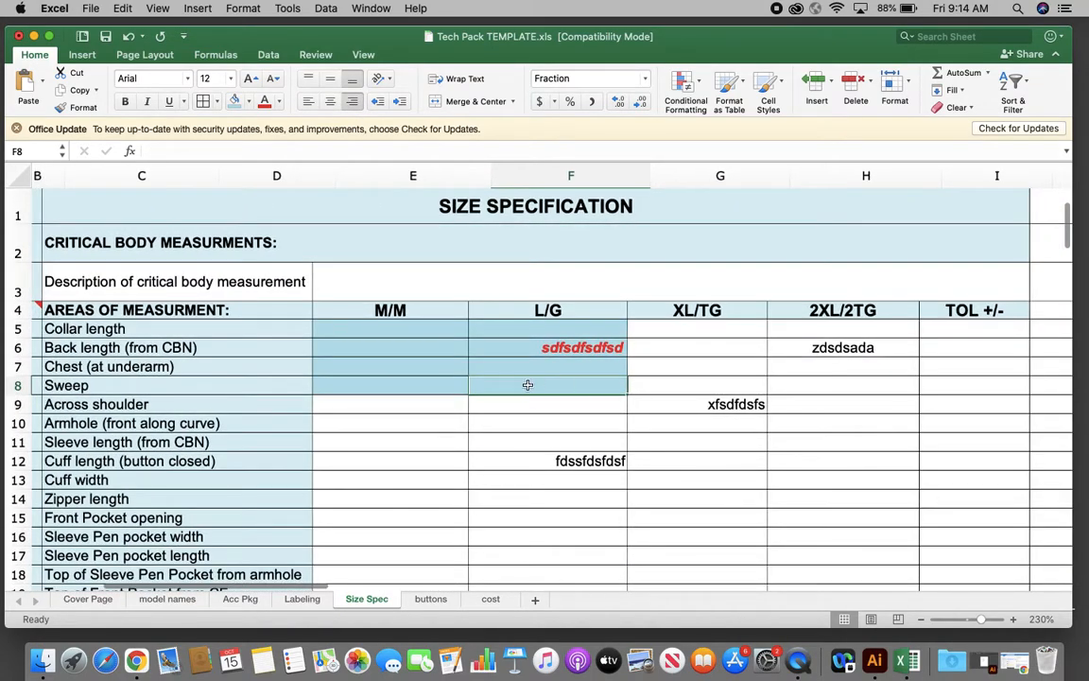
scroll(537, 389, "left", 2)
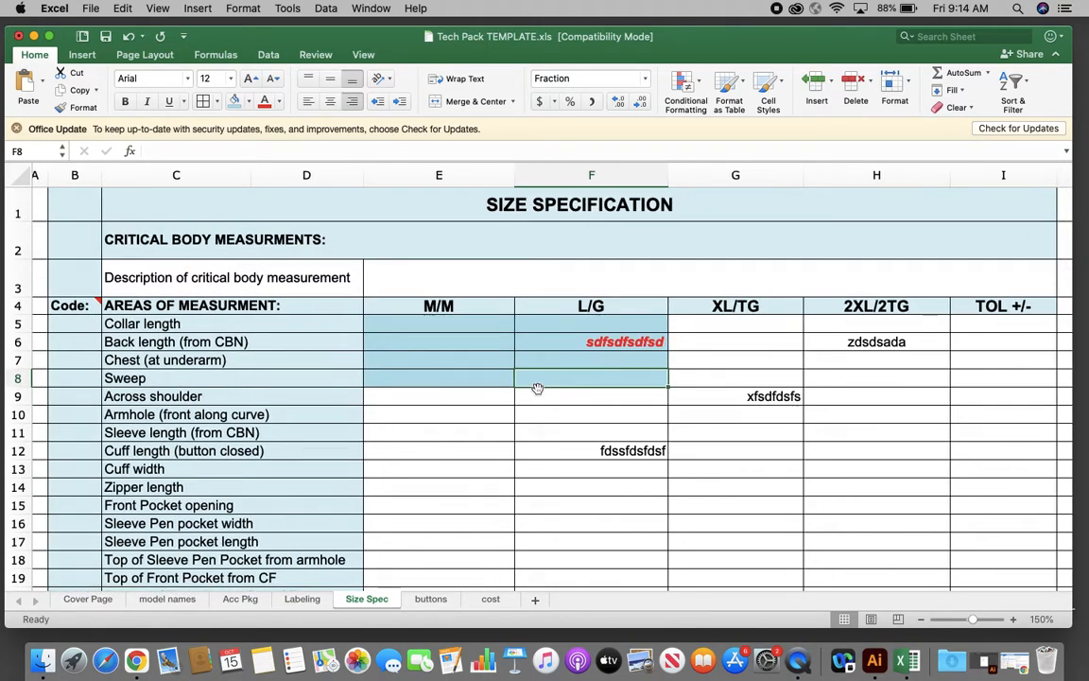
scroll(537, 386, "right", 5)
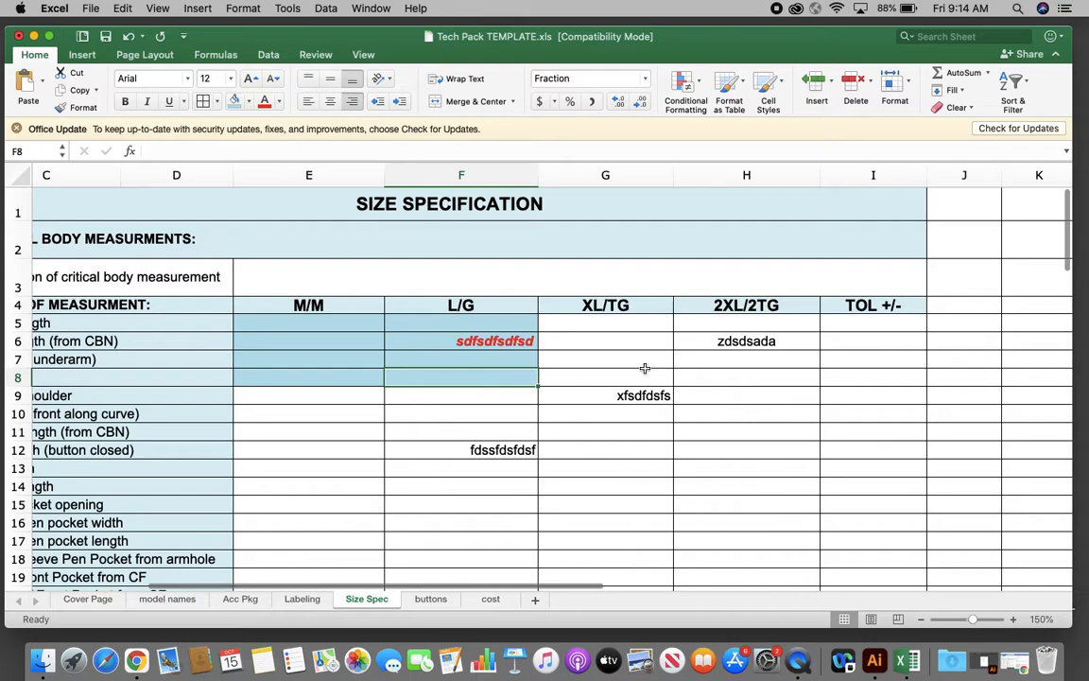
left_click(644, 366)
scroll(644, 368, "right", 3)
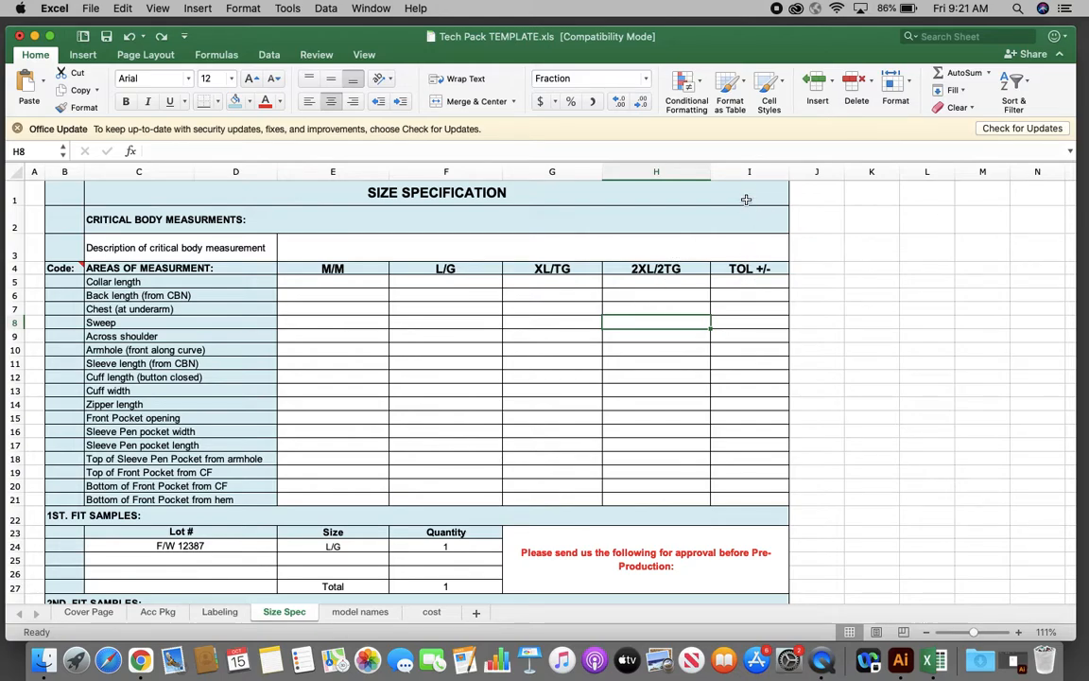
- Delete the entire TOL +/- column (column I) from the Size Spec sheet
left_click(749, 172)
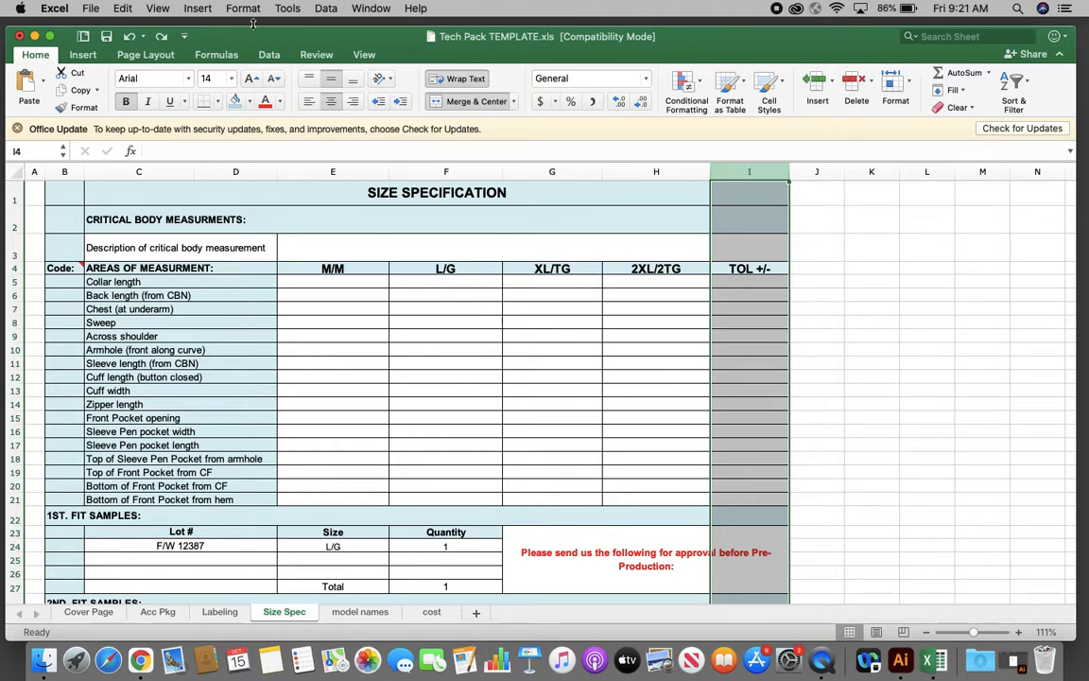
left_click(873, 85)
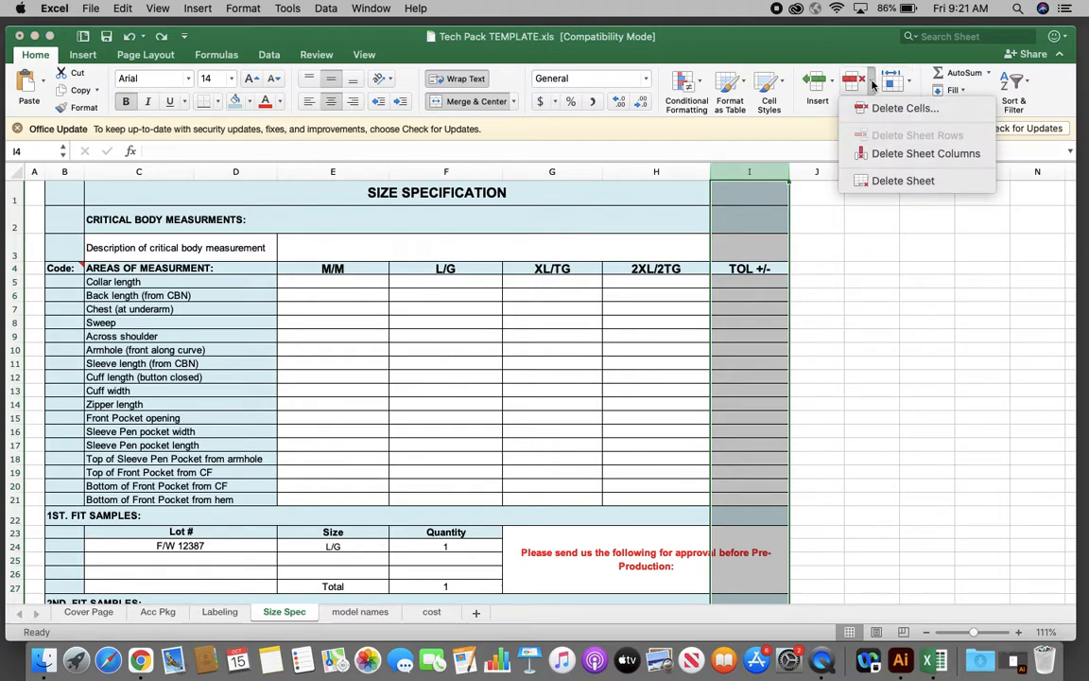
left_click(910, 155)
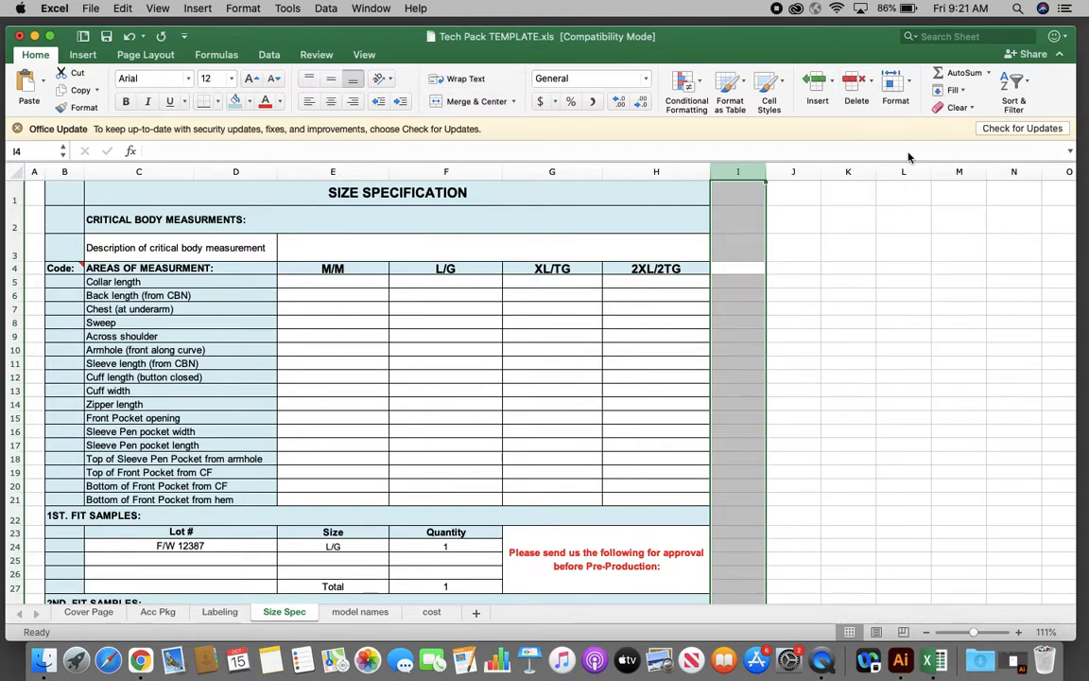
left_click(837, 306)
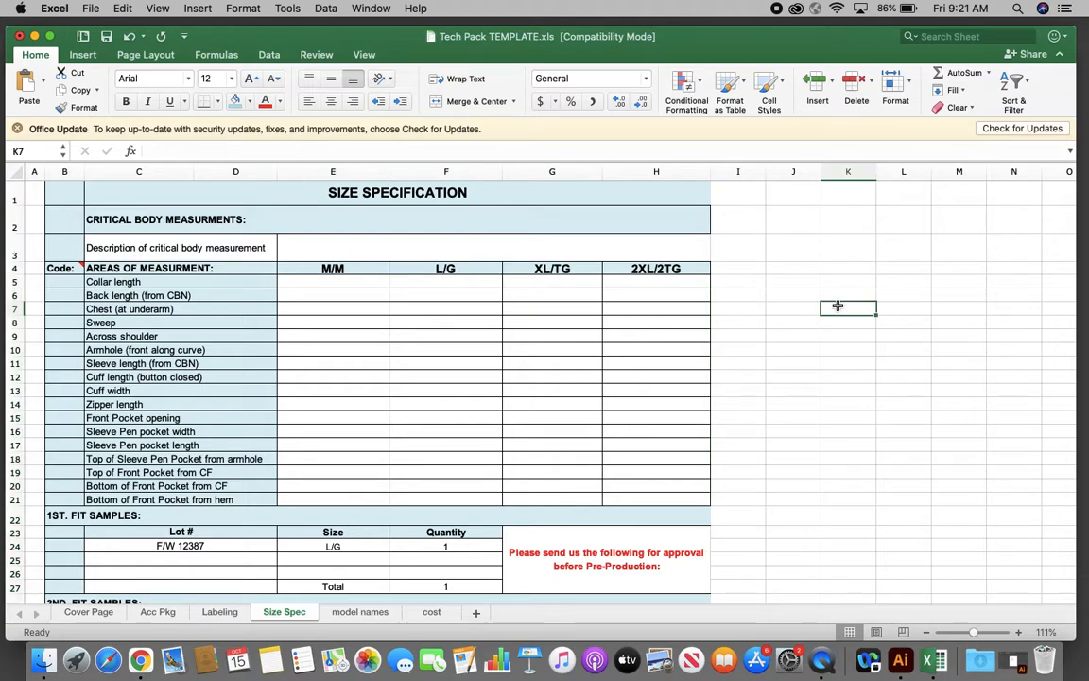
- Delete the entire "Chest (at underarm)" row (row 7) from the measurement table
left_click(16, 310)
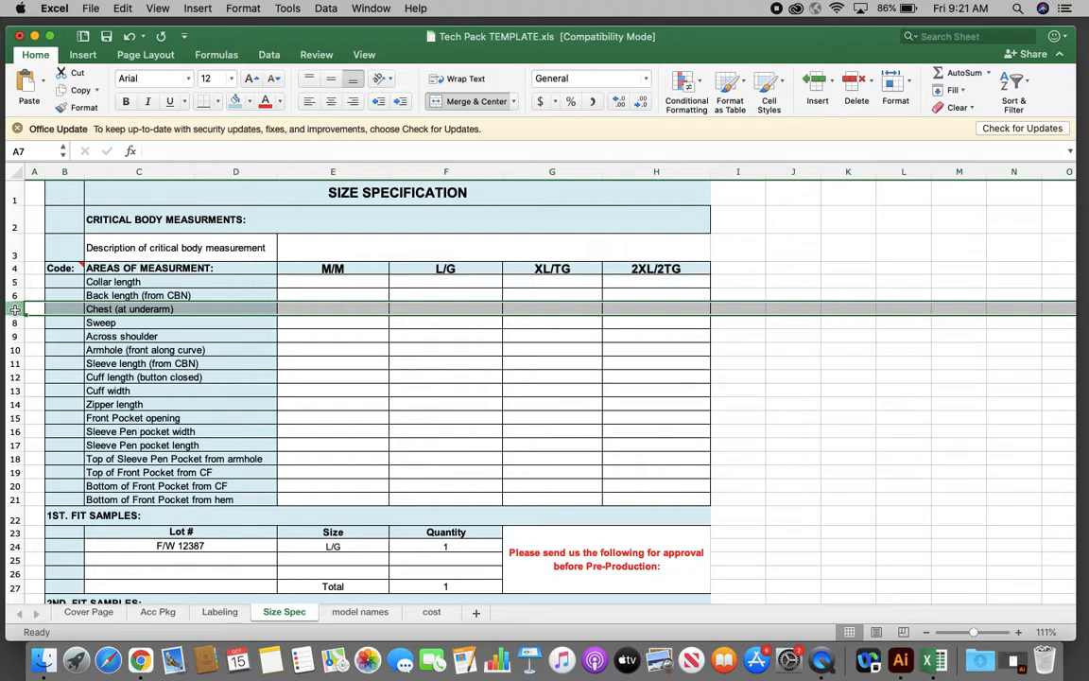
left_click(871, 83)
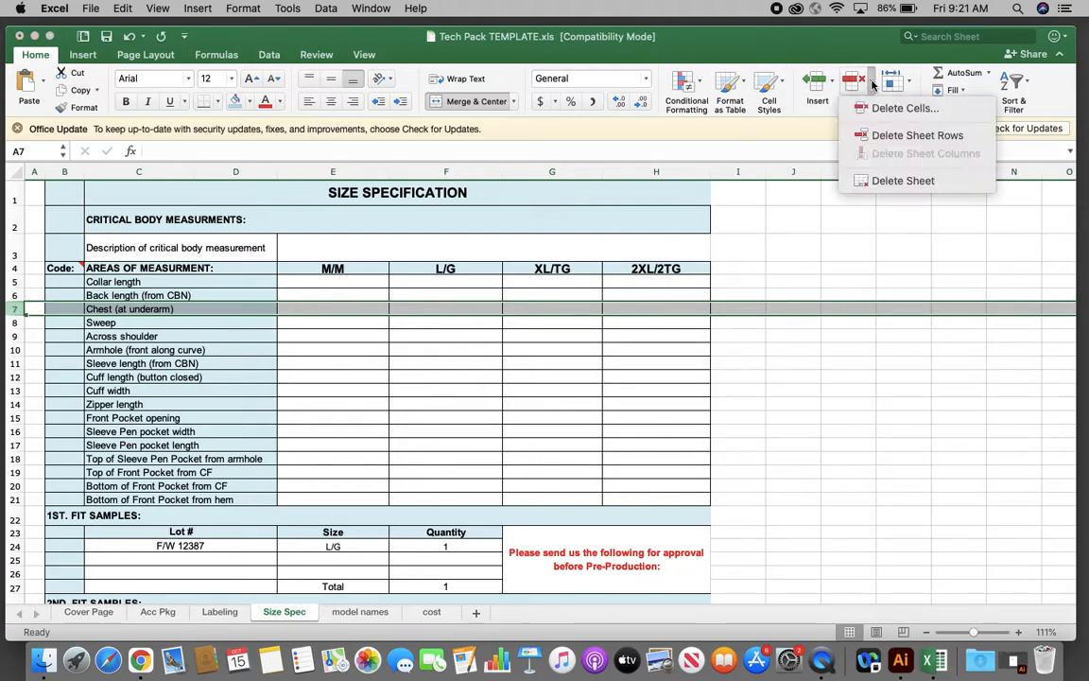
left_click(889, 136)
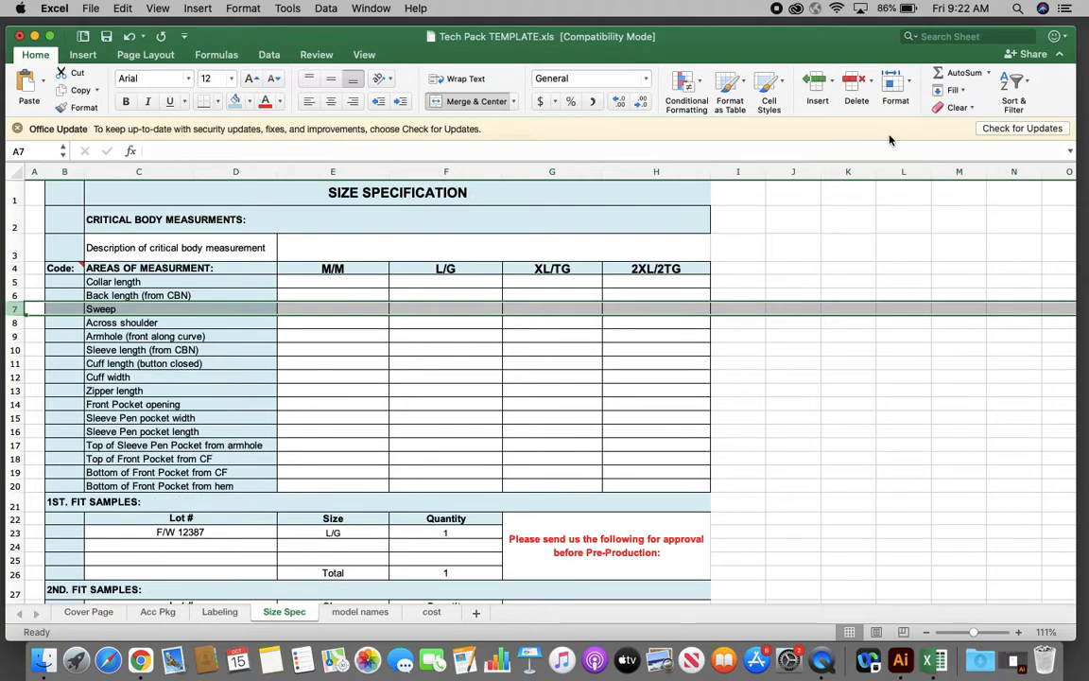
left_click(570, 374)
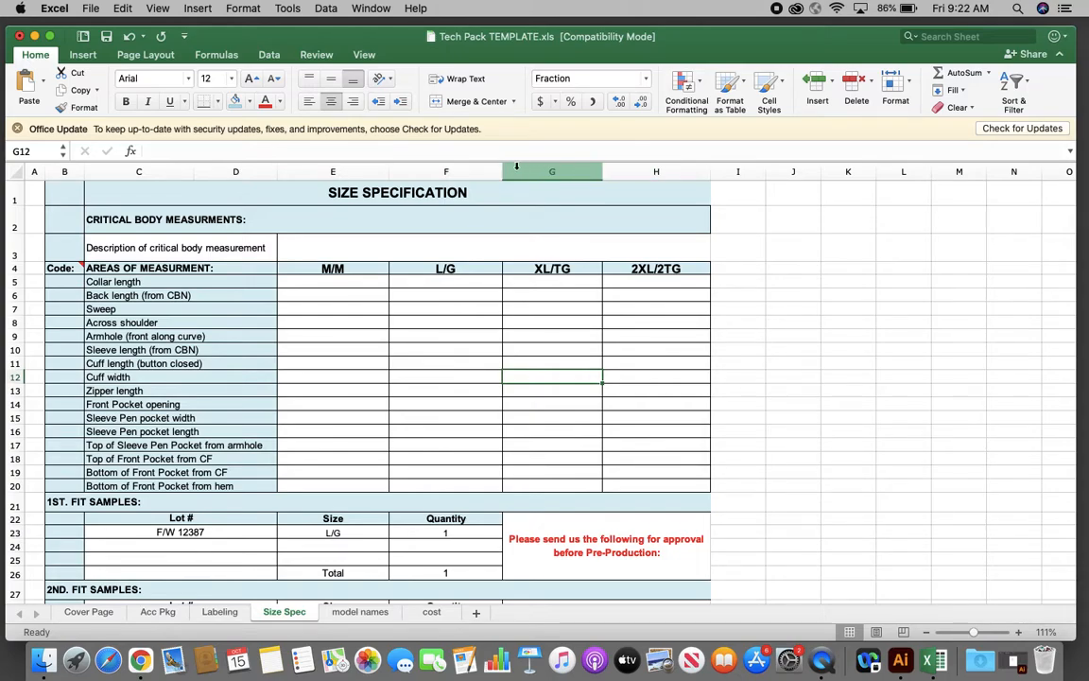
- Insert a new sheet column between the L/G and XL/TG size columns
left_click(565, 171)
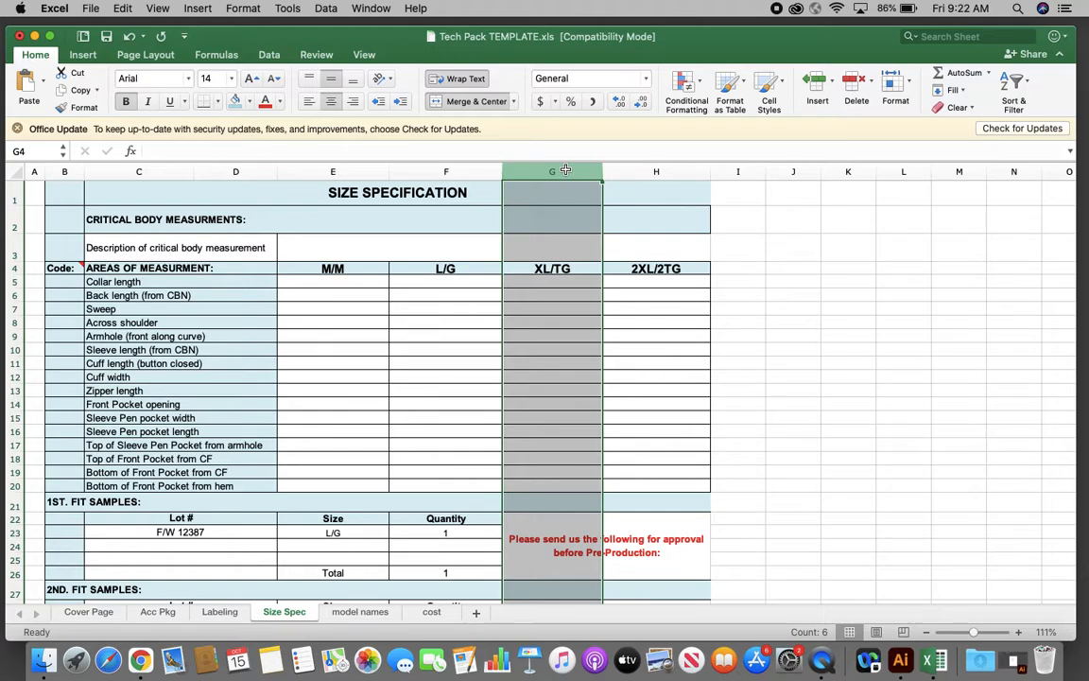
left_click(833, 82)
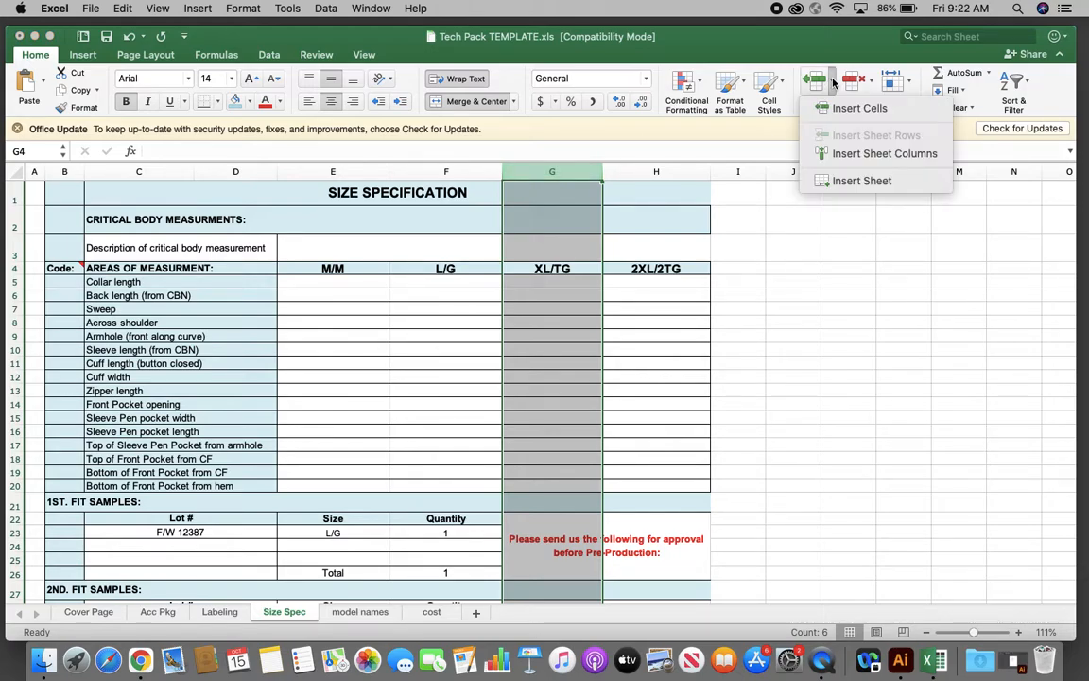
left_click(893, 157)
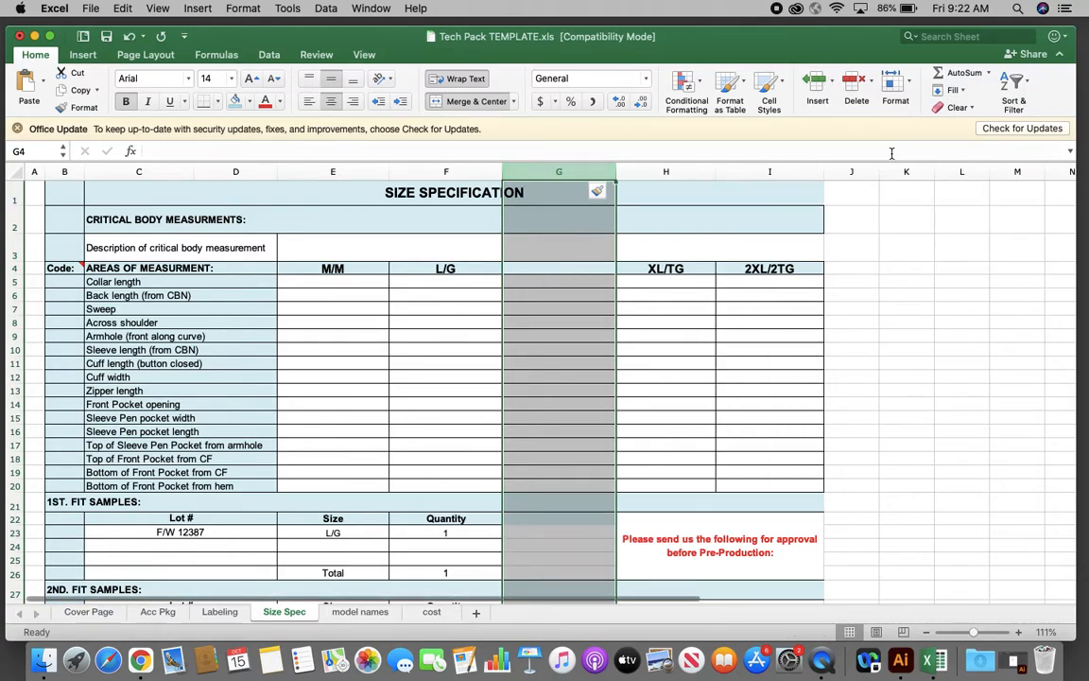
left_click(539, 269)
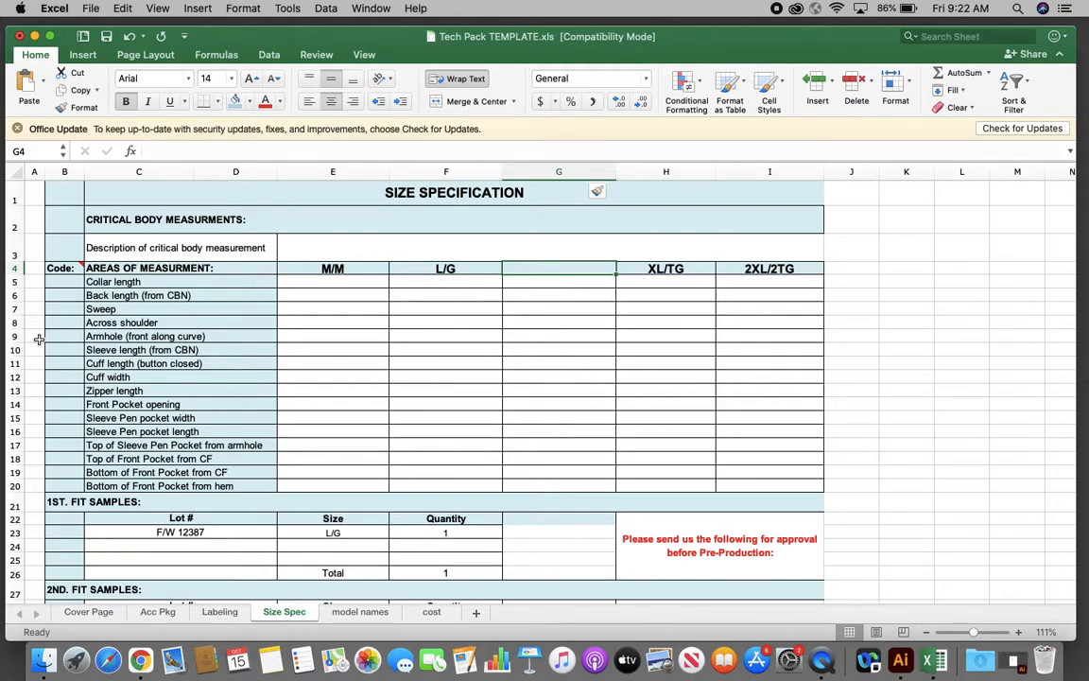
- Insert a new sheet row above "Sleeve Pen pocket length" in the measurement table
left_click(15, 432)
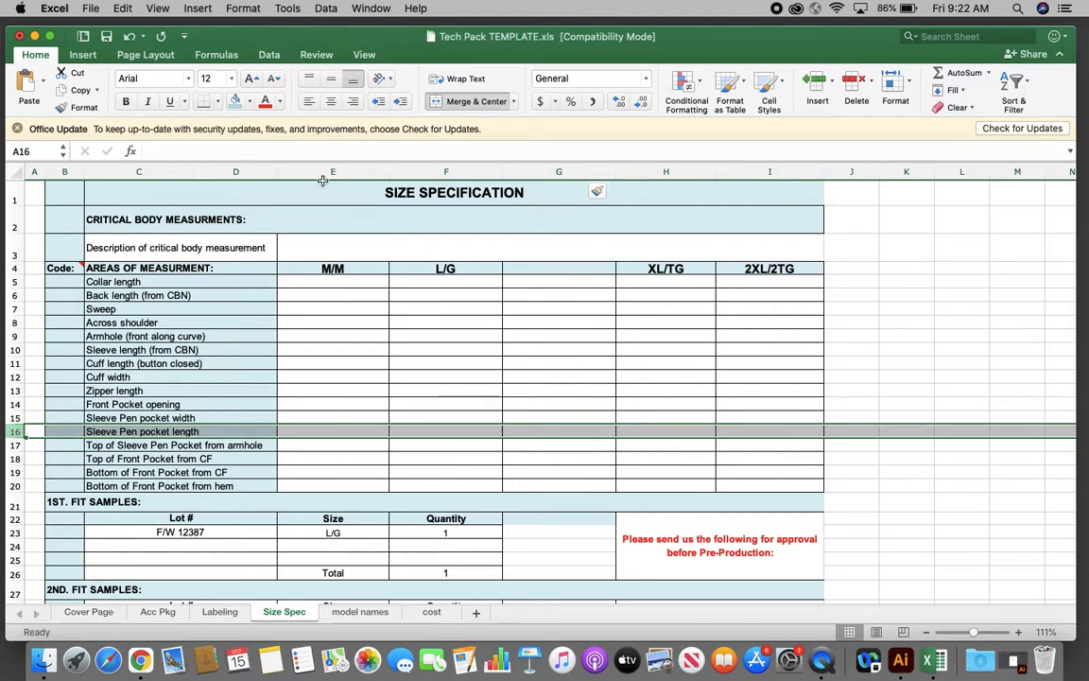
left_click(832, 84)
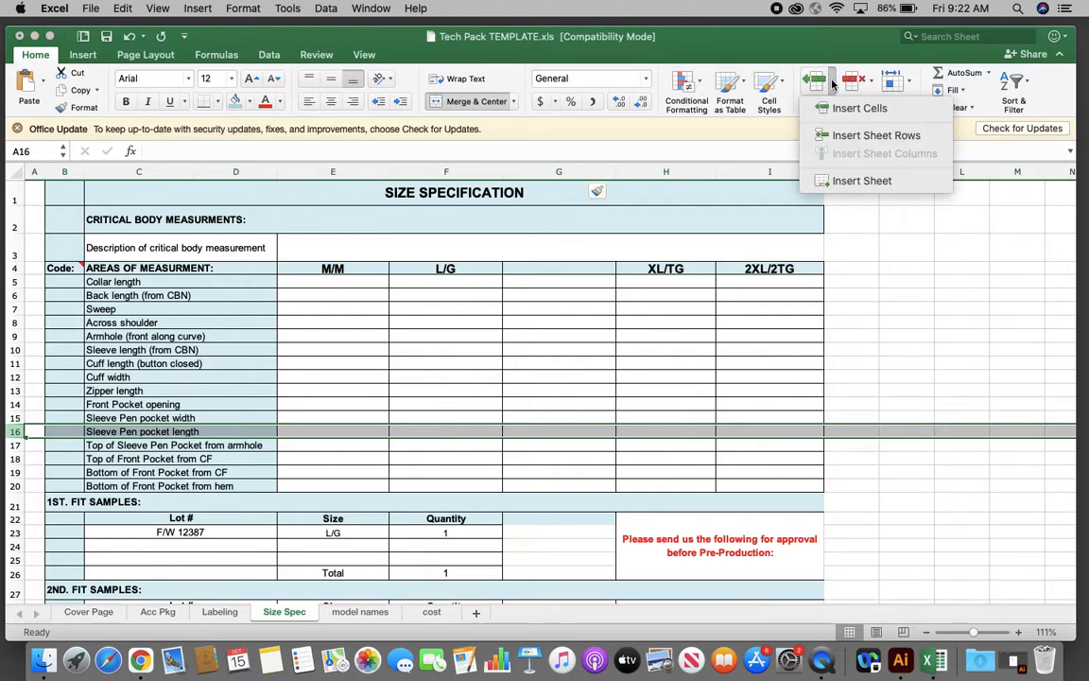
left_click(872, 139)
left_click(187, 432)
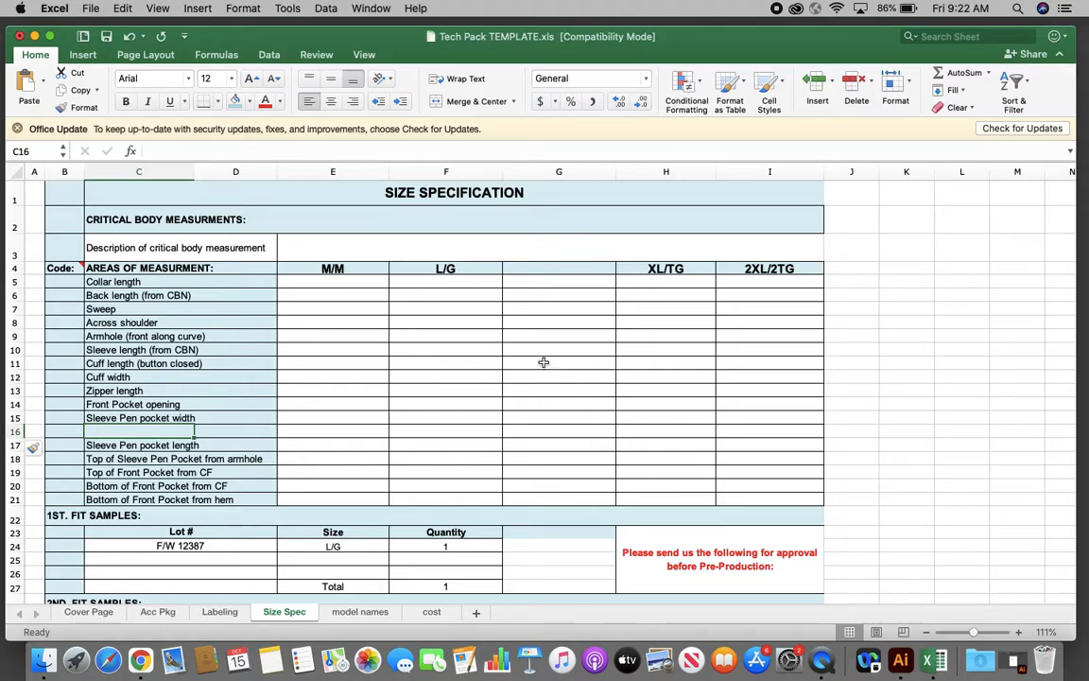
- Enter "ccc" in each of the cells G23 to G26 beside the 1st fit samples quantities
scroll(544, 362, "down", 5)
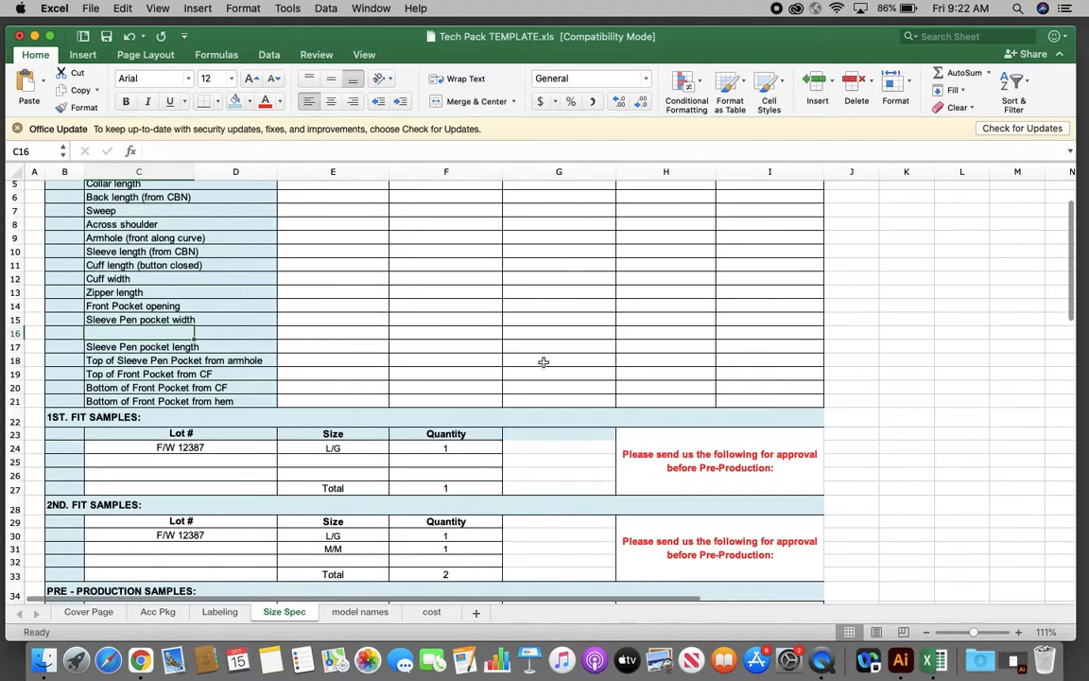
scroll(544, 363, "down", 2)
scroll(544, 362, "right", 1)
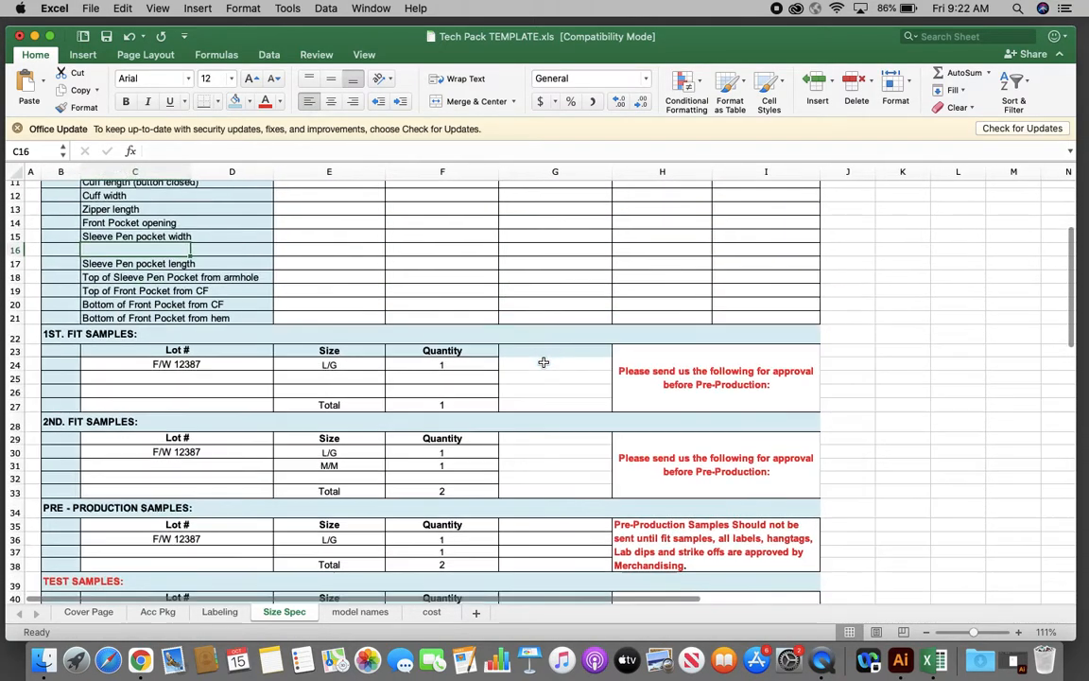
scroll(543, 362, "up", 5)
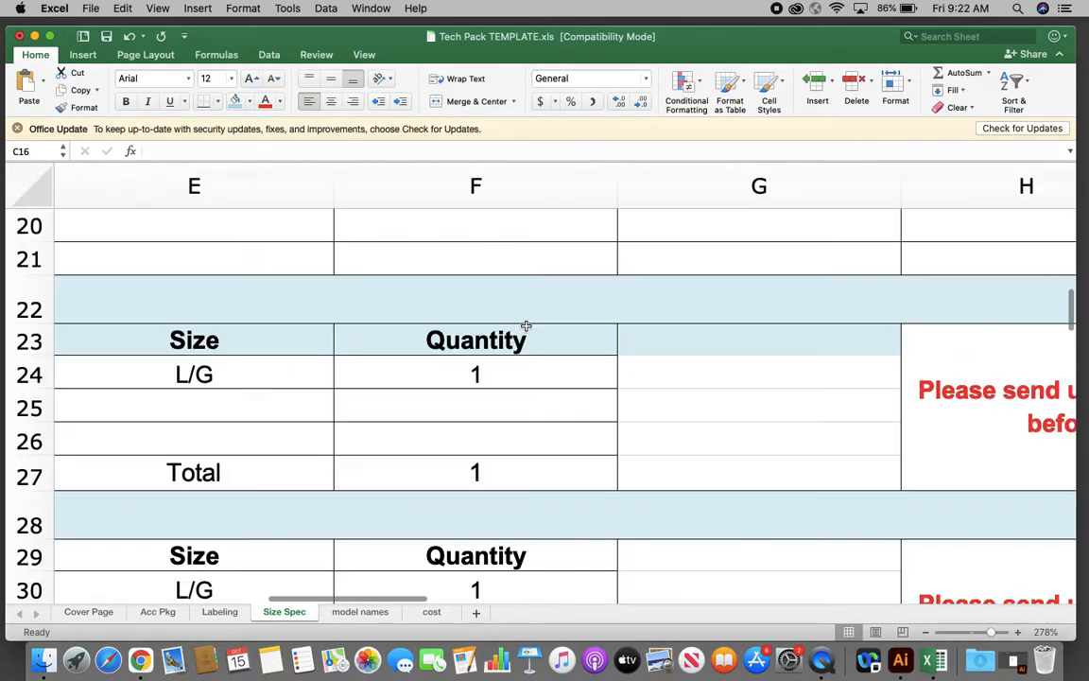
left_click(526, 313)
scroll(526, 313, "right", 3)
scroll(526, 313, "down", 1)
left_click_drag(540, 286, 540, 371)
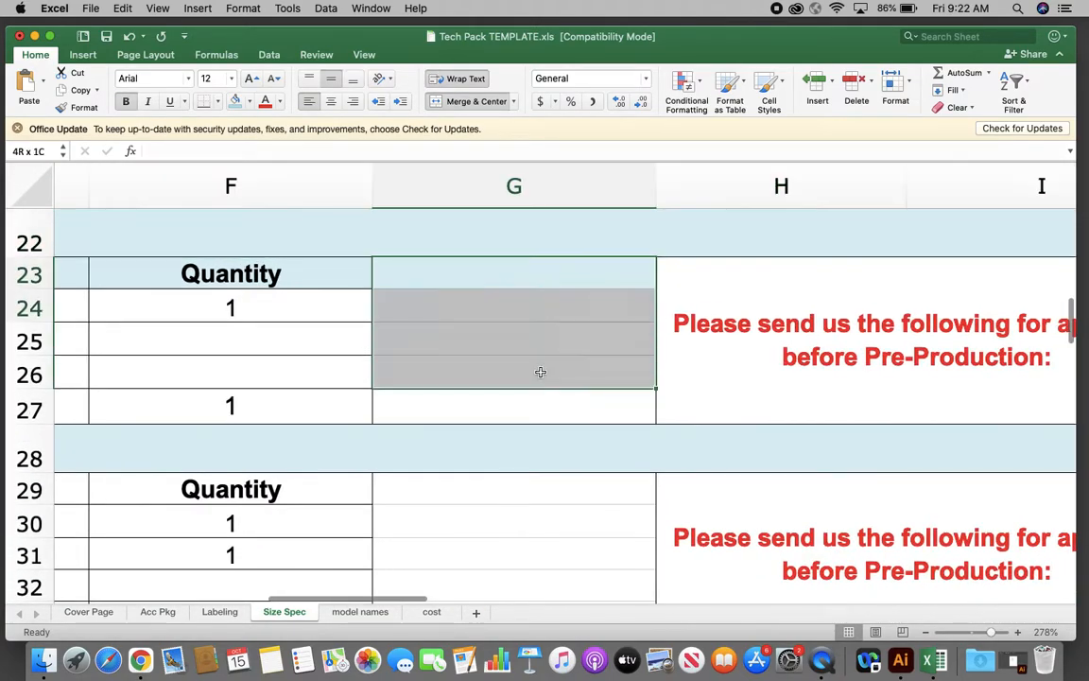
left_click(545, 363)
type("ccc")
left_click(551, 331)
type("ccc")
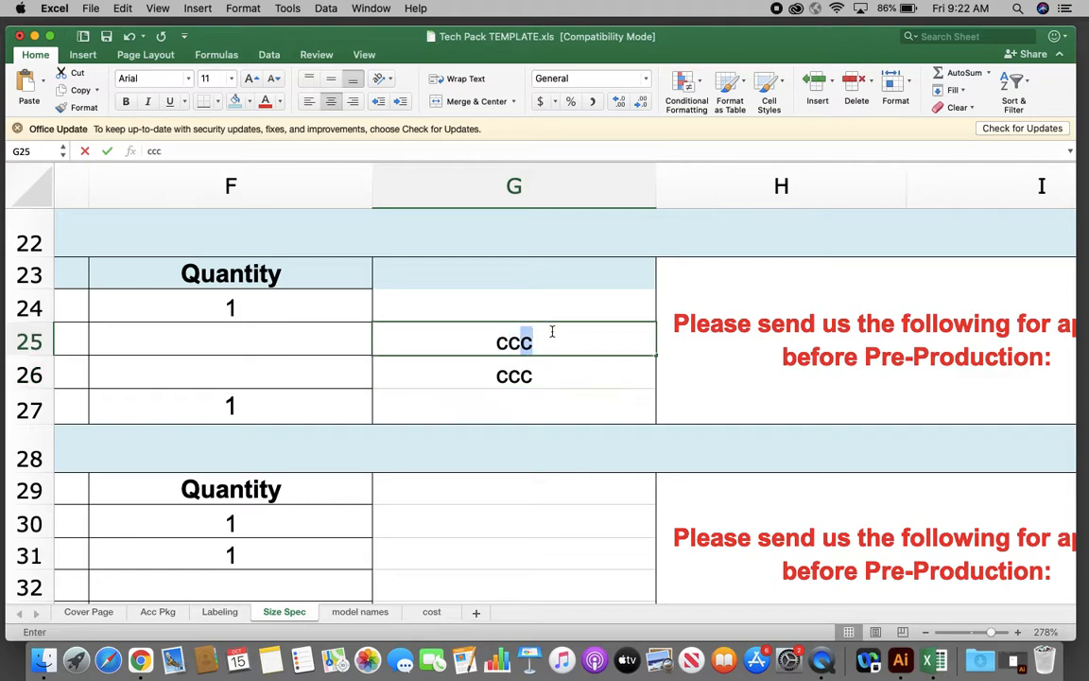
left_click(553, 309)
type("ccc")
left_click(557, 281)
type("ccc")
left_click(559, 326)
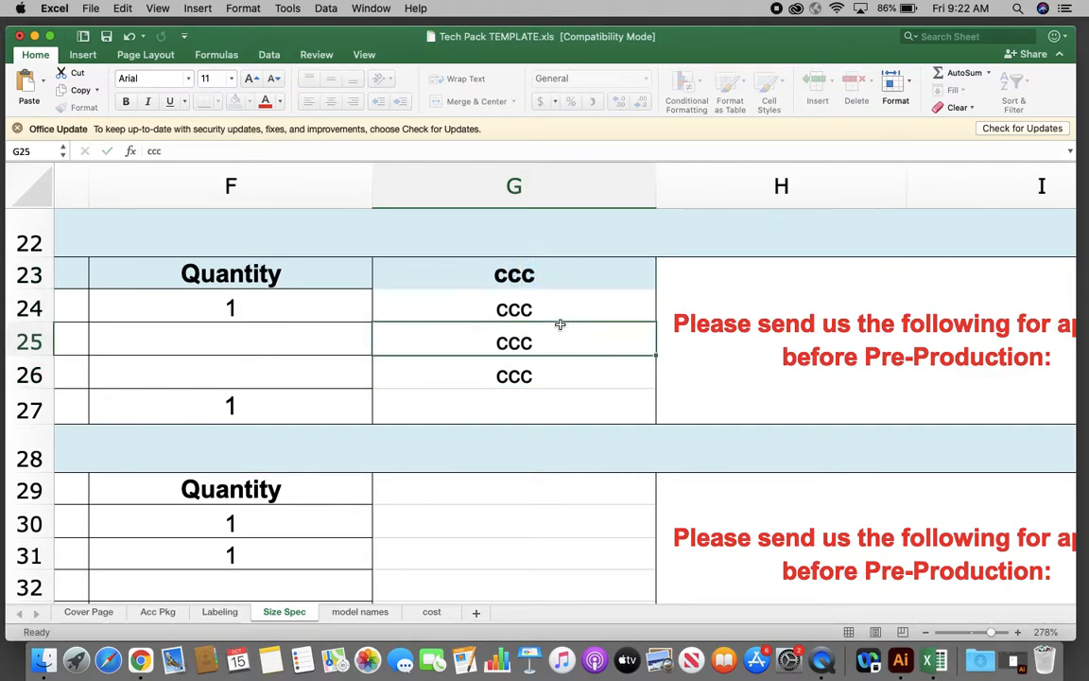
- Clear the contents of cells G23:G26
left_click_drag(502, 276, 545, 377)
right_click(543, 379)
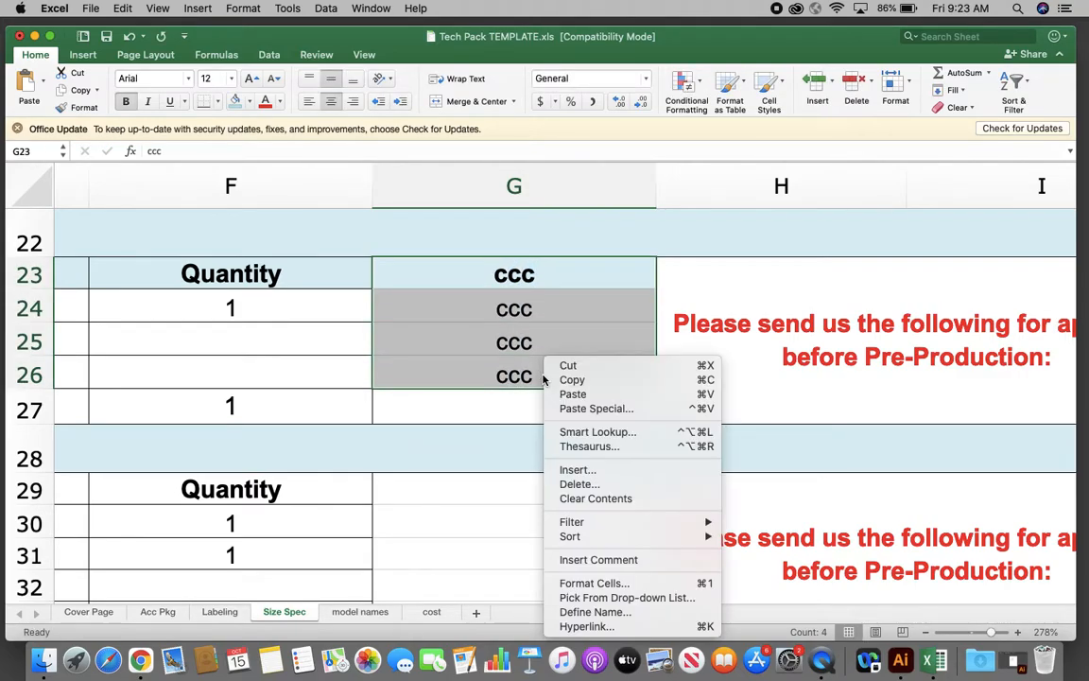
left_click(592, 500)
left_click(596, 414)
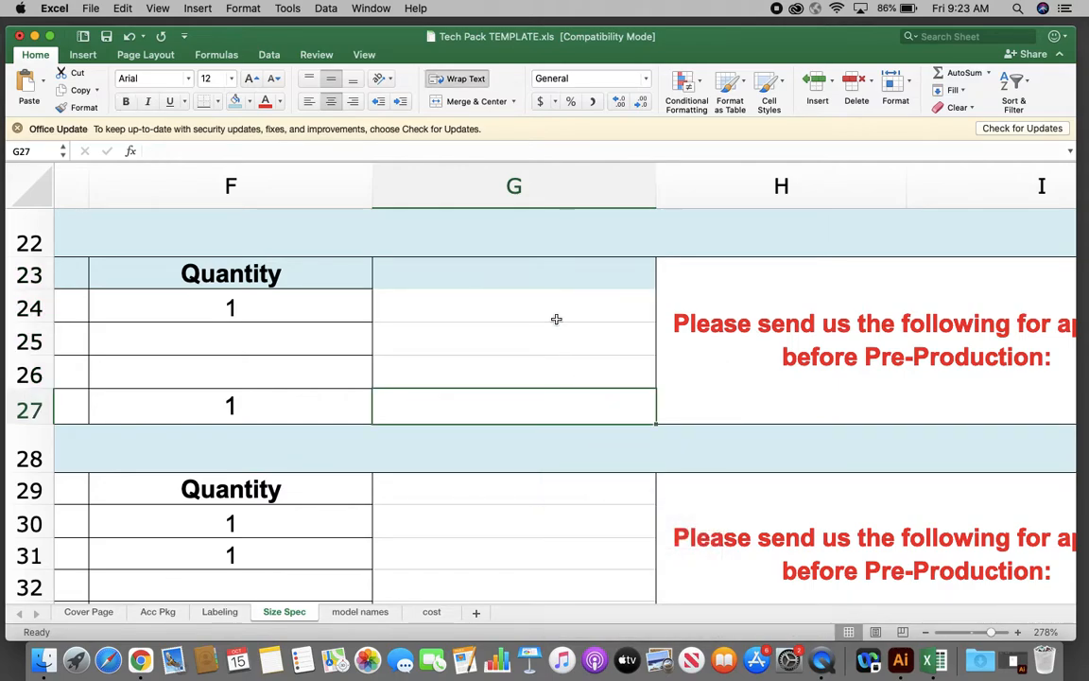
- Format cells G23:G27 with wrapped text and merge them into one cell
mouse_move(518, 269)
left_mouse_down()
mouse_move(525, 411)
mouse_move(526, 389)
left_mouse_up()
left_click(503, 340)
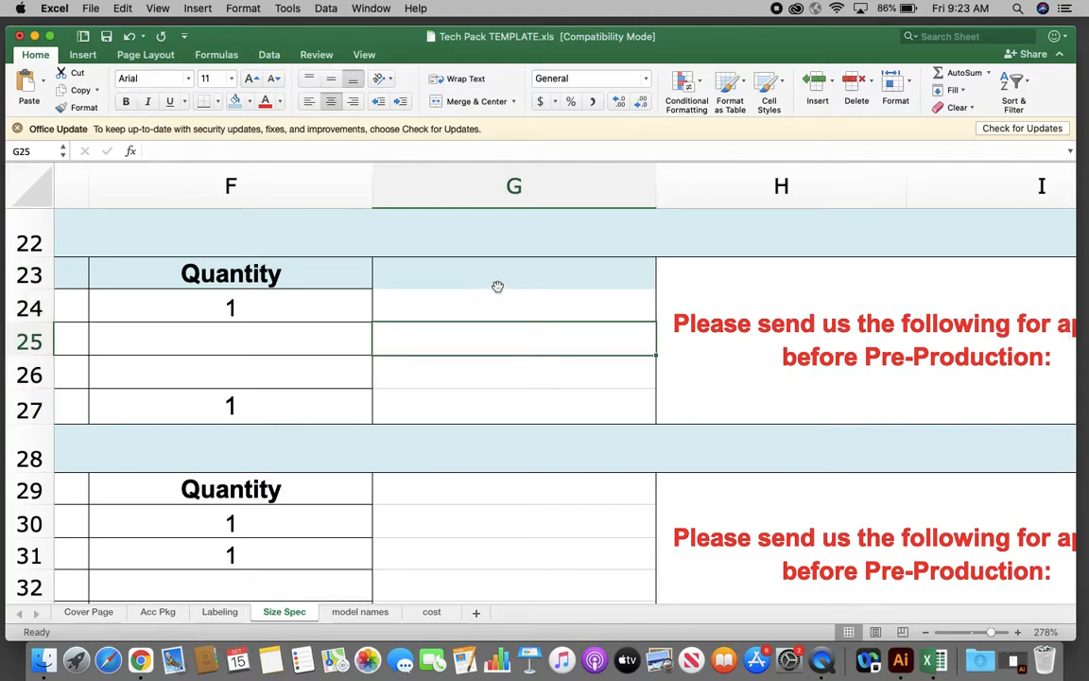
left_click_drag(497, 275, 496, 403)
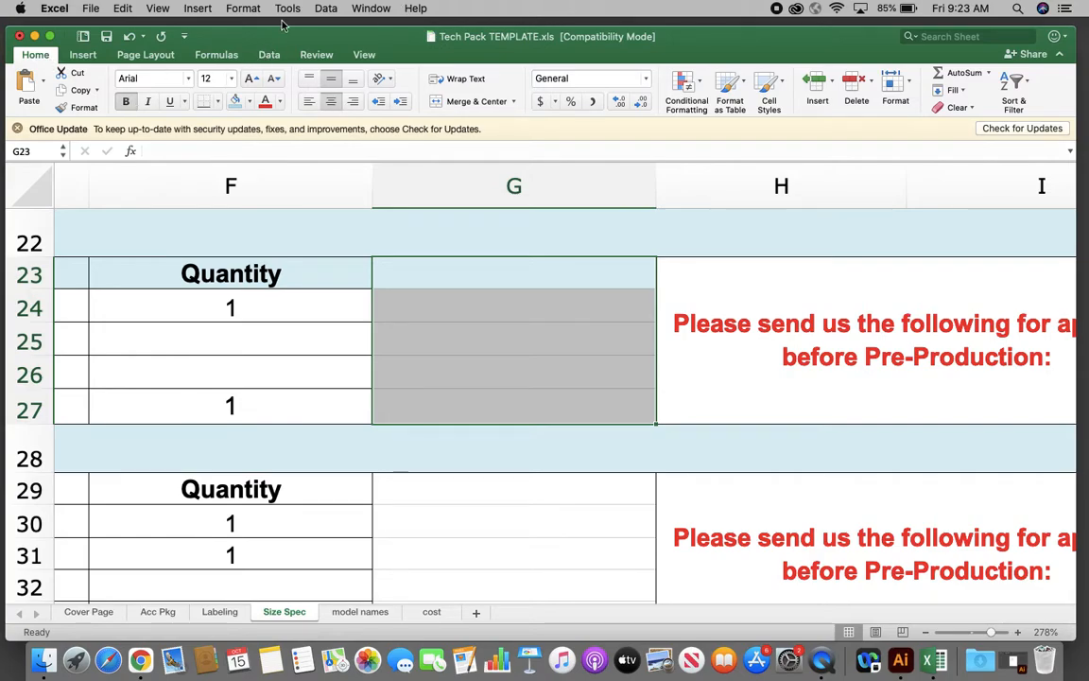
left_click(248, 8)
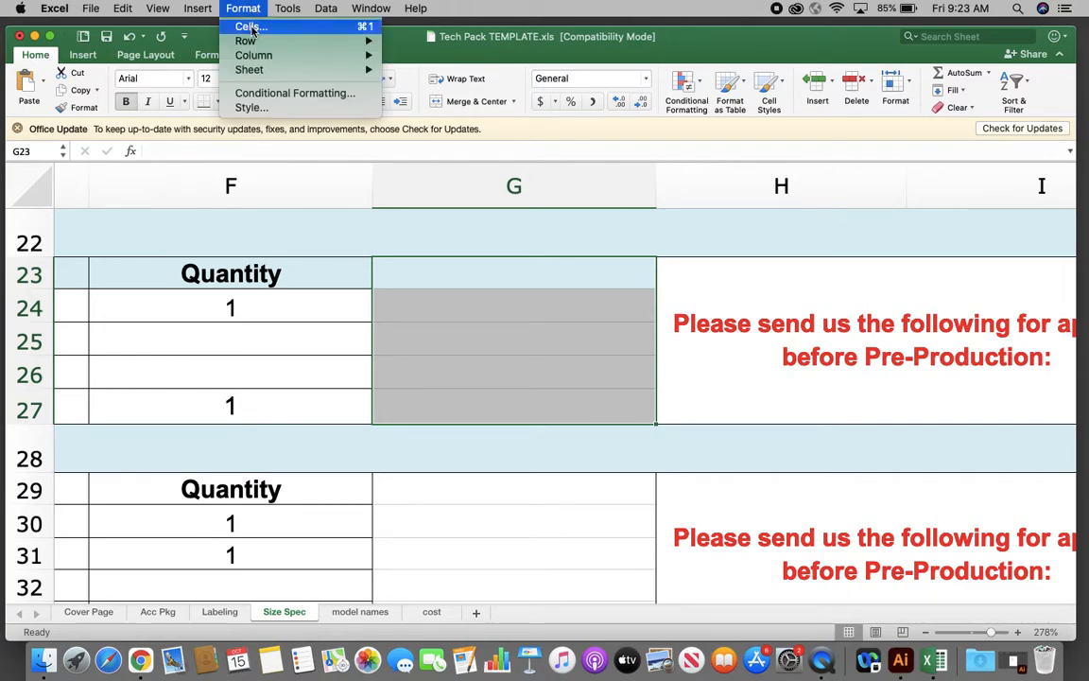
left_click(251, 26)
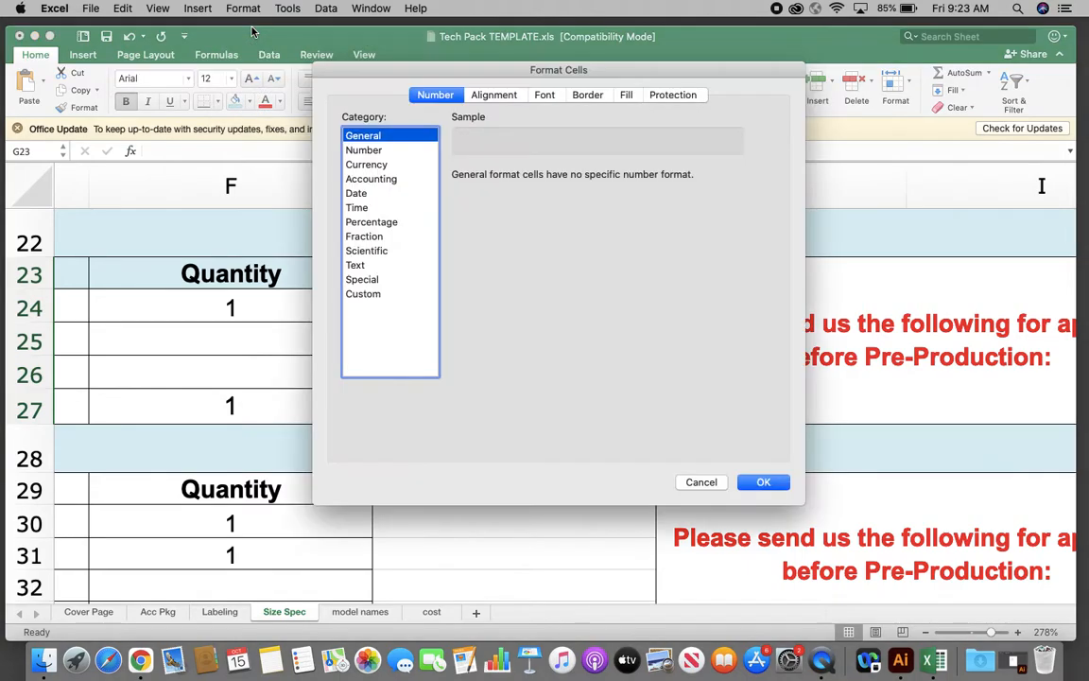
left_click_drag(413, 77, 724, 117)
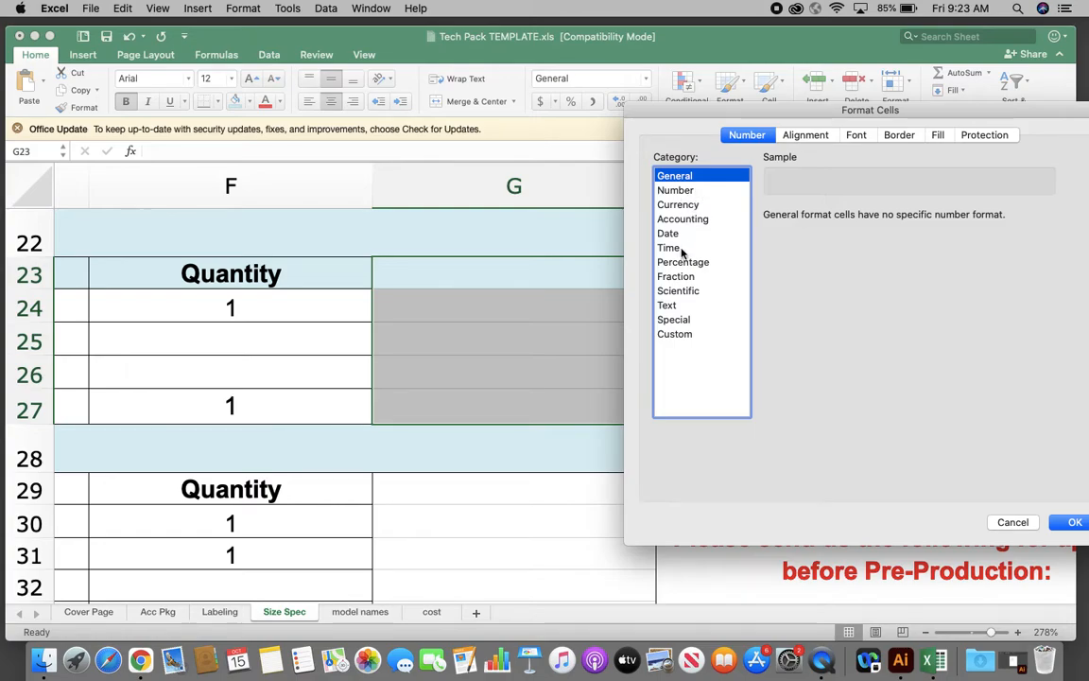
left_click(802, 135)
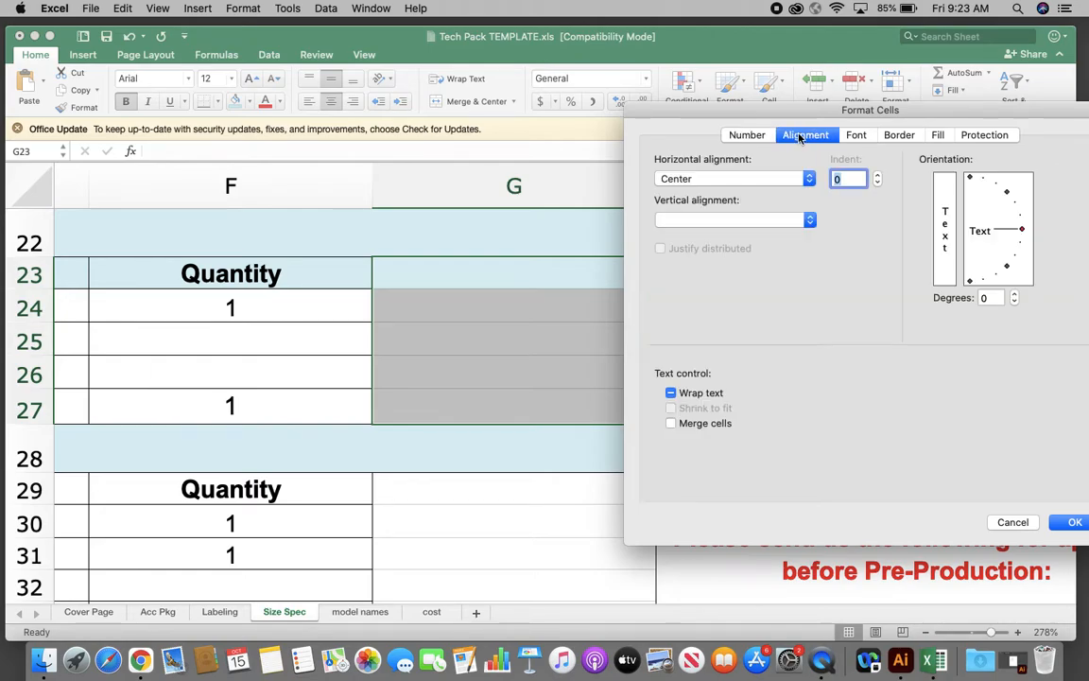
left_click(672, 393)
- Set the G23:G27 text alignment to Center horizontally and Top vertically, and apply the cell formatting
left_click(809, 180)
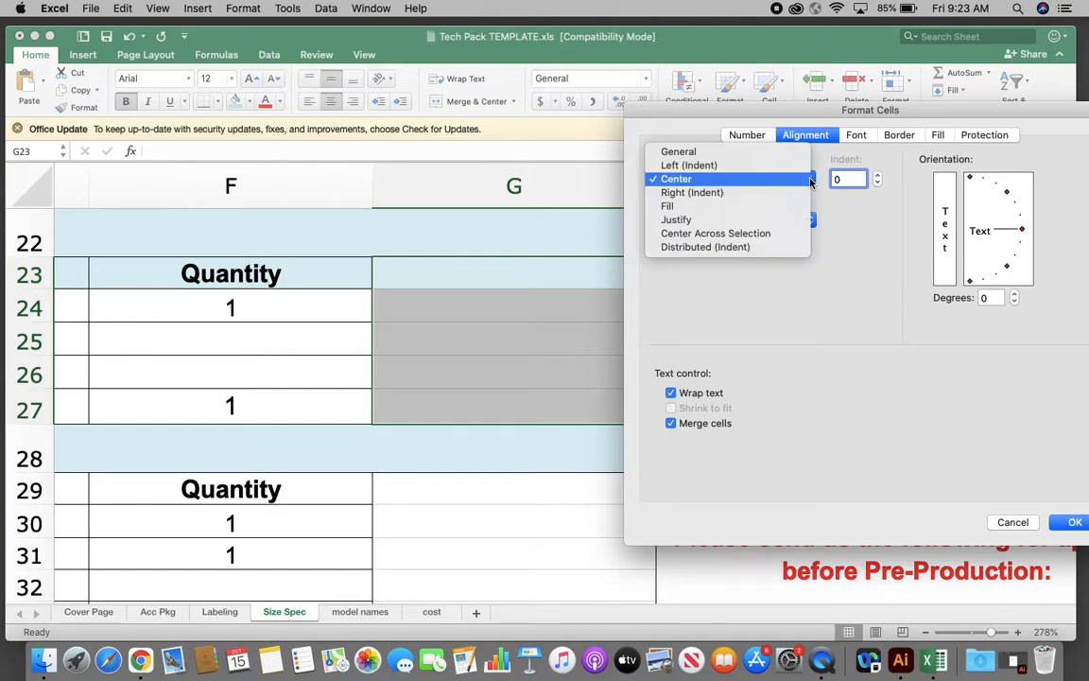
left_click(675, 182)
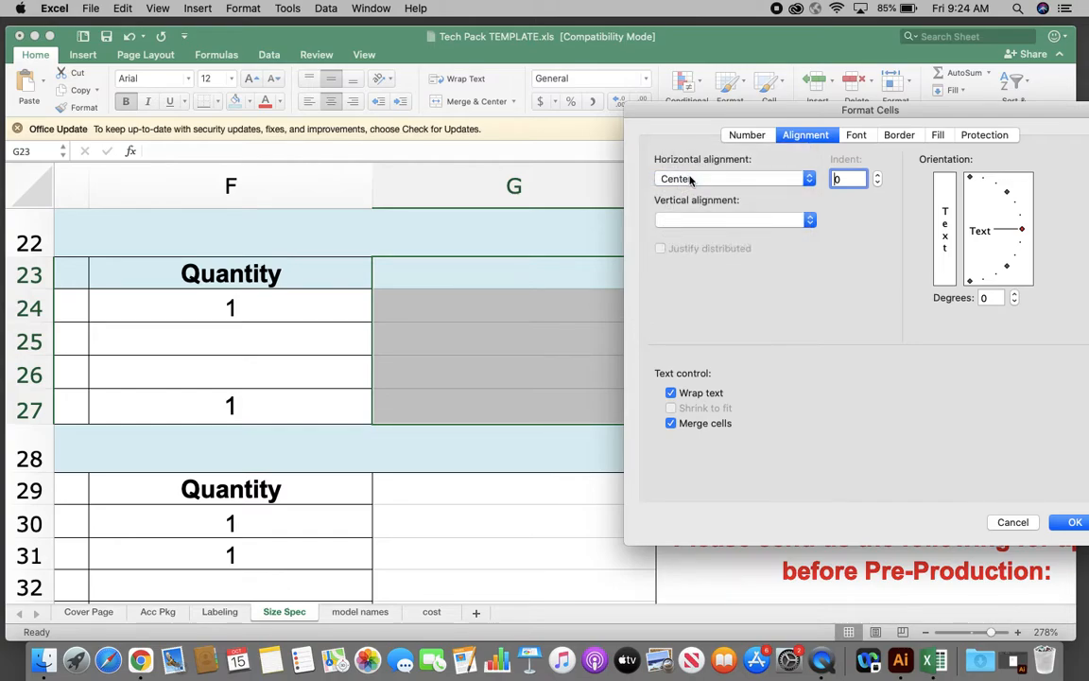
left_click(809, 219)
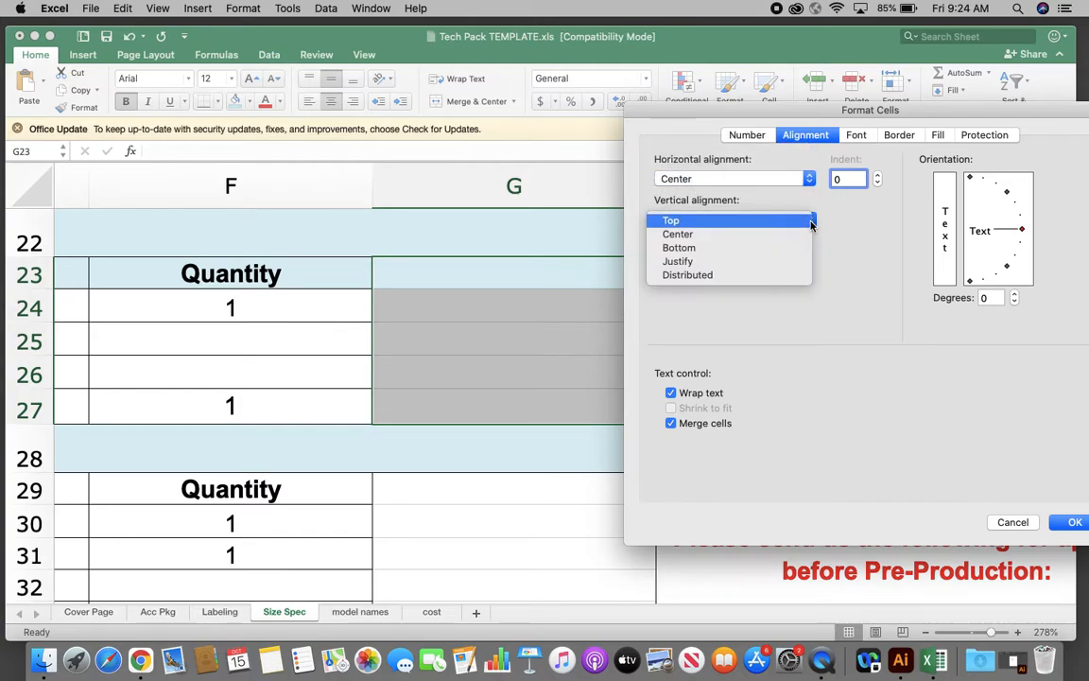
left_click(701, 223)
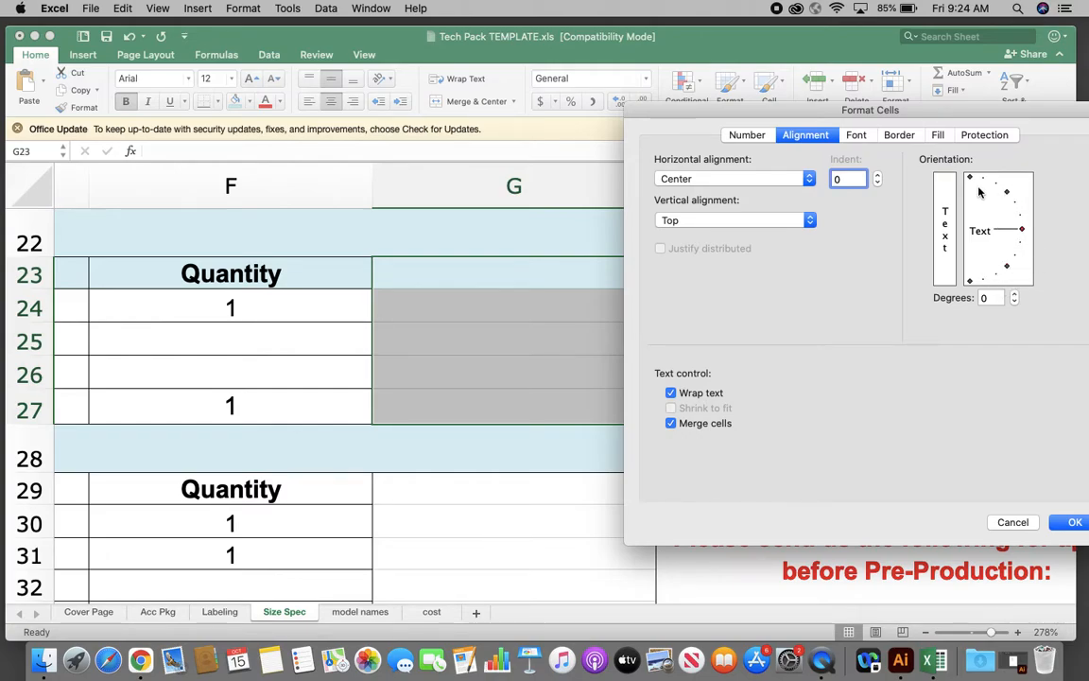
left_click(1070, 523)
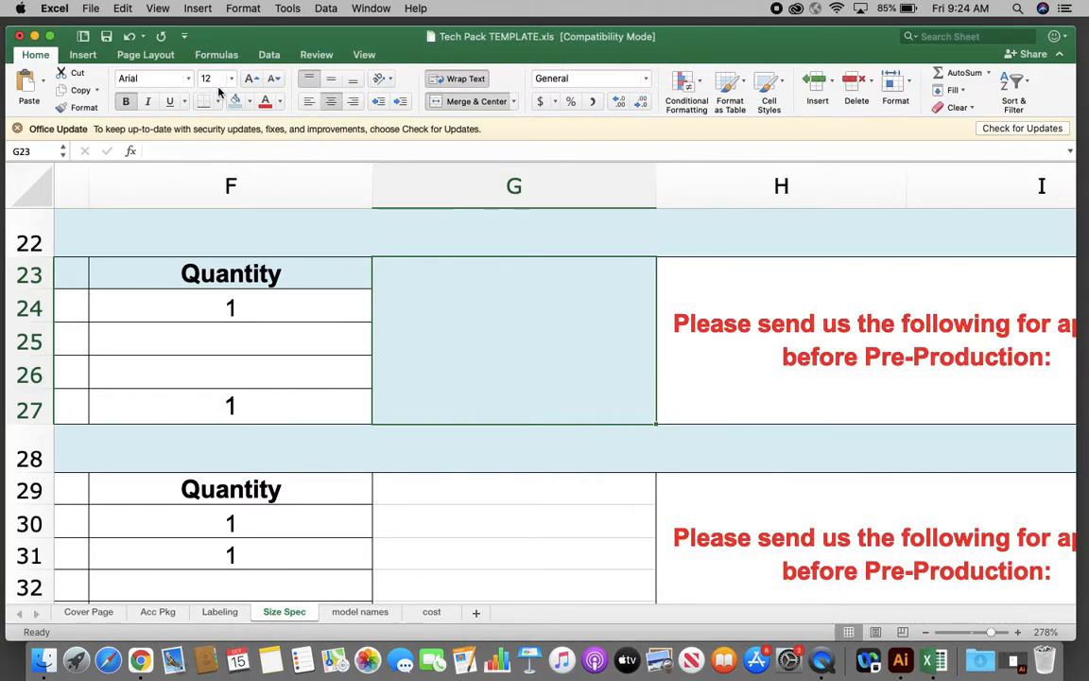
- Fill the merged cell G23 with light orange and enter a long placeholder string starting with "zdasdsad"
left_click(251, 102)
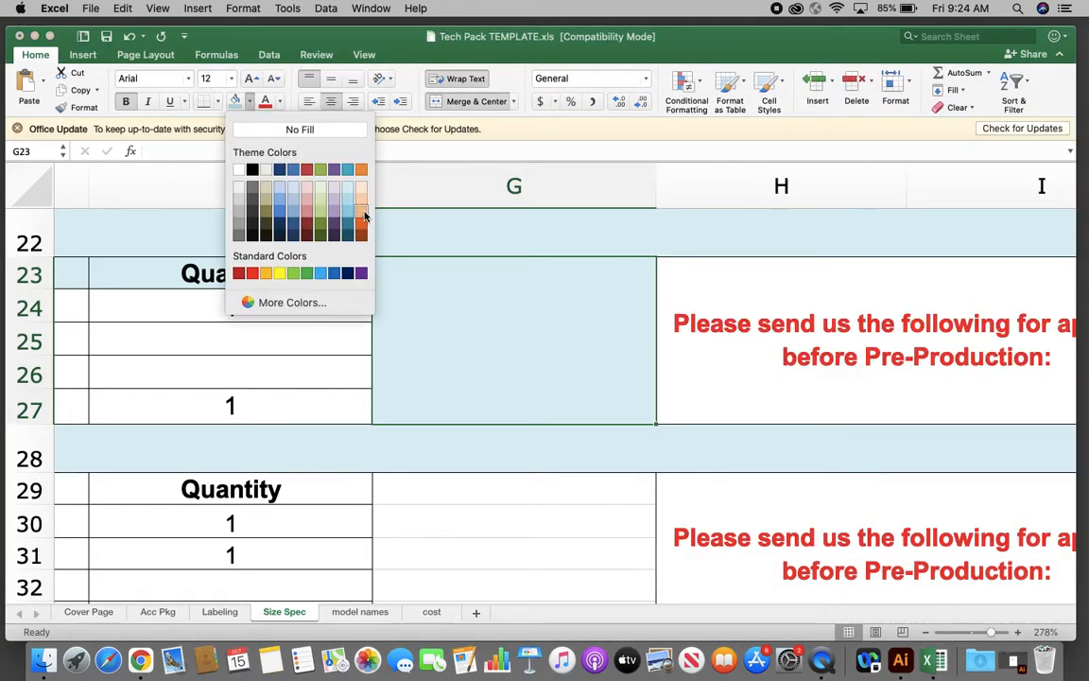
left_click(361, 218)
type("zdasdsad")
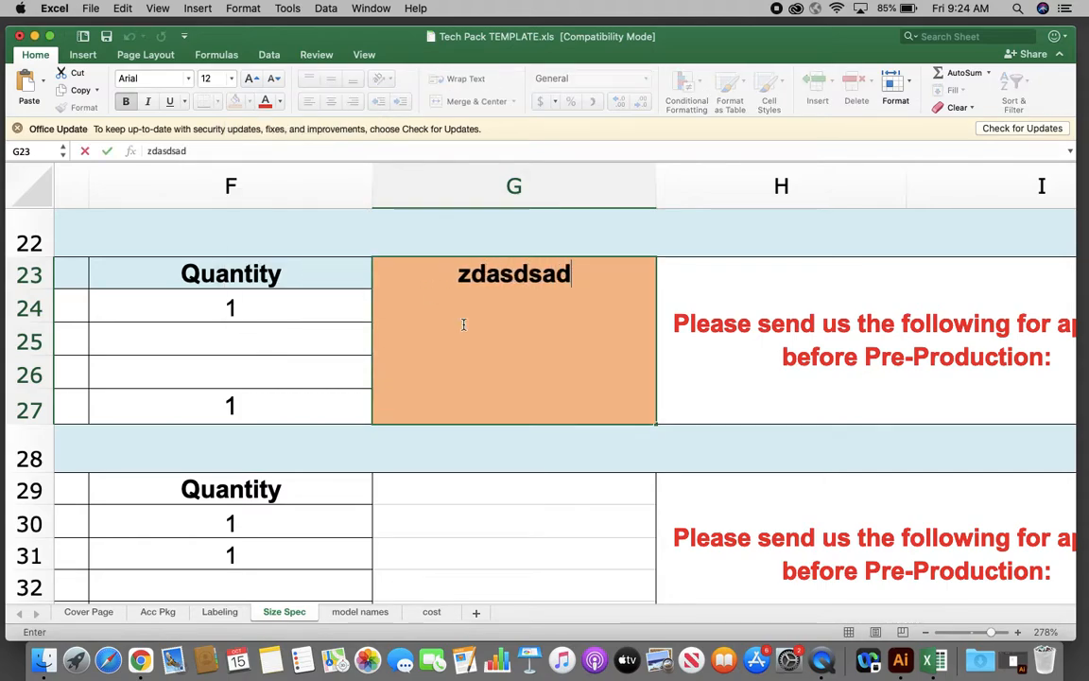
type("sadadsadasdsadsadsadsadasd")
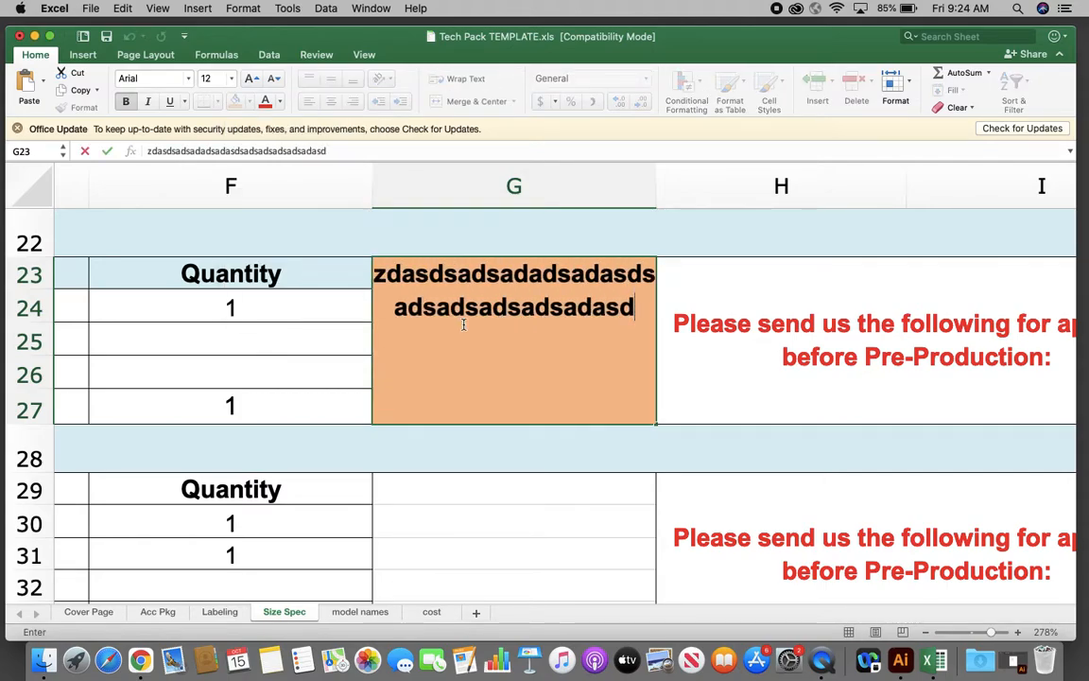
type("asdsadasdasdasdasdadsadadsadsa")
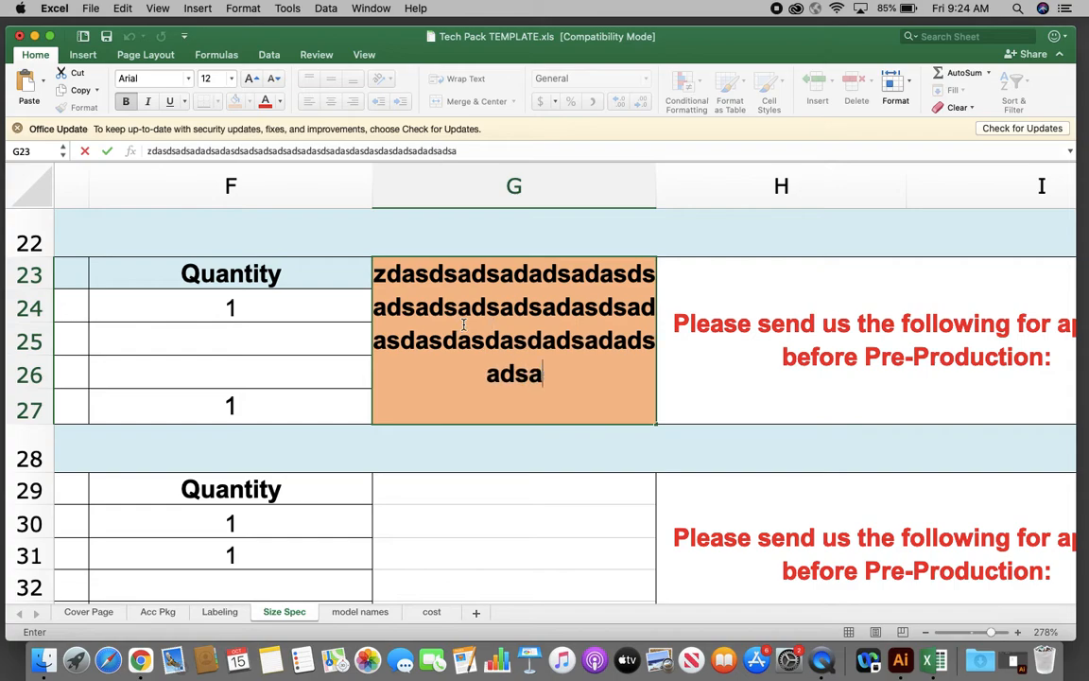
type("dsadsadadadadadadadada")
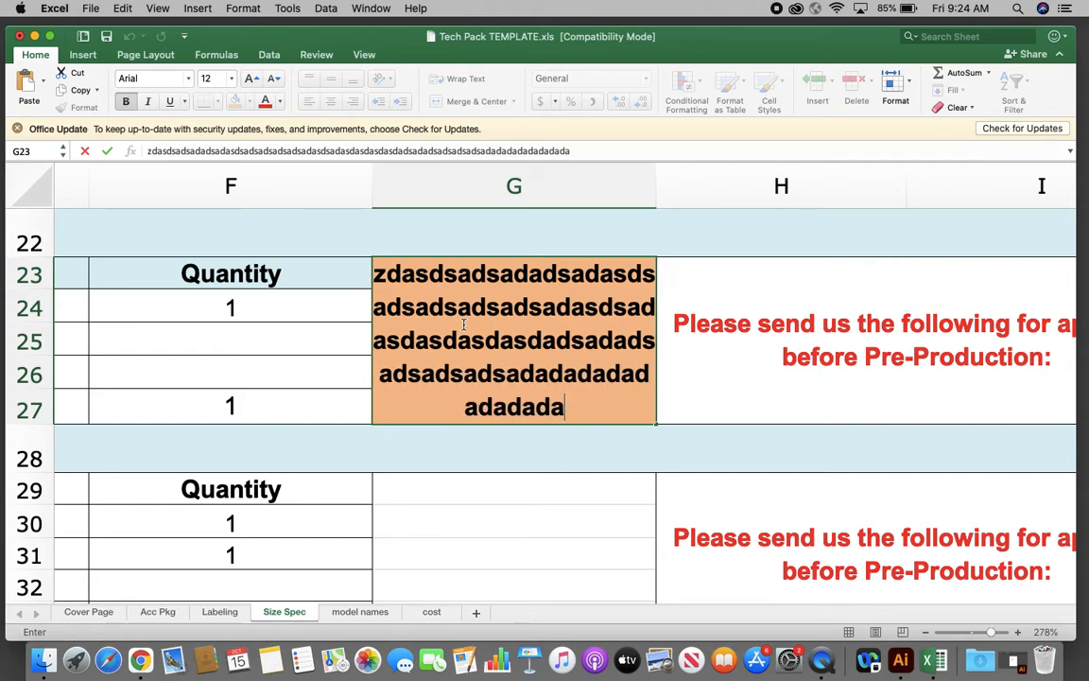
type("dadadadaadsadadsa")
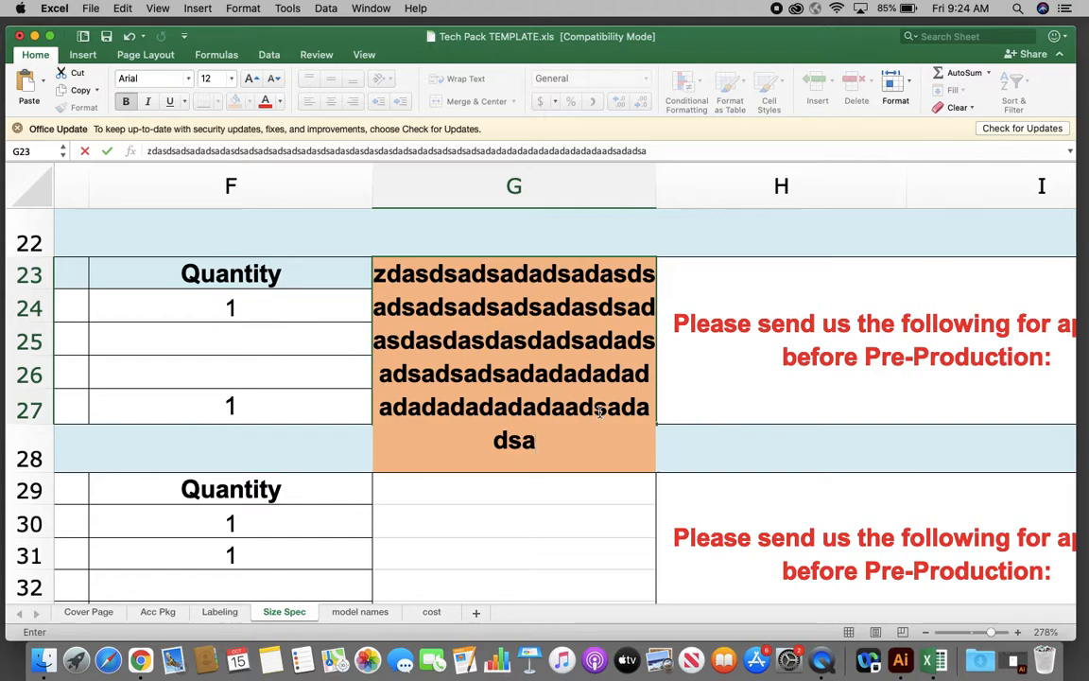
left_click(693, 401)
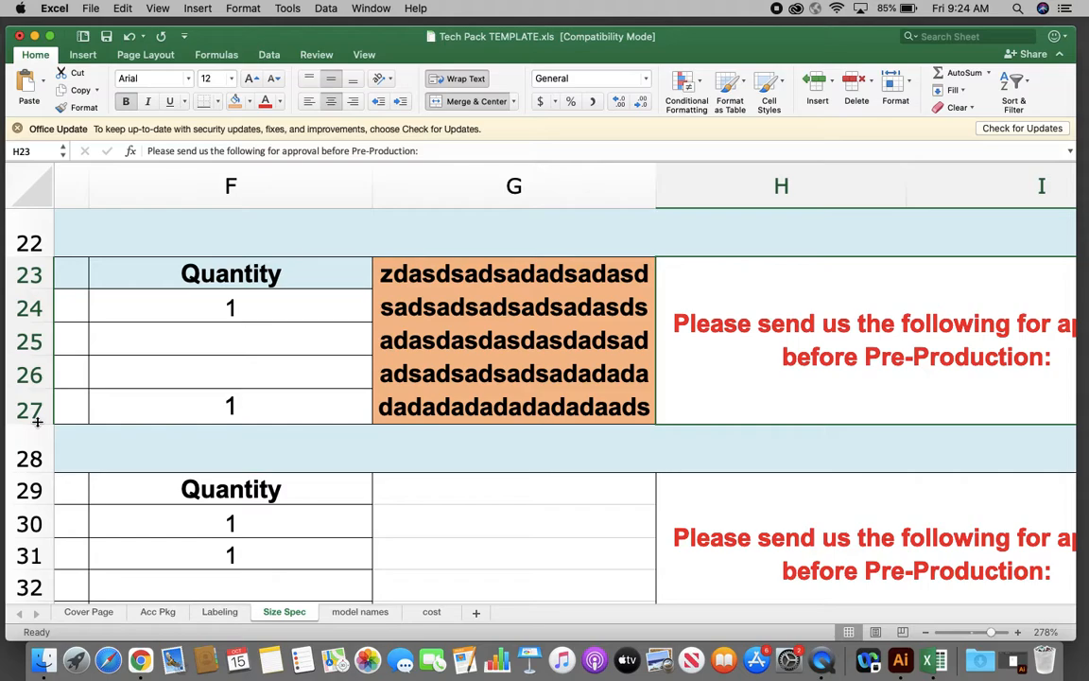
- Increase row 27's height until the orange cell's wrapped text fits, and shrink it sharply again
left_click_drag(37, 422, 38, 462)
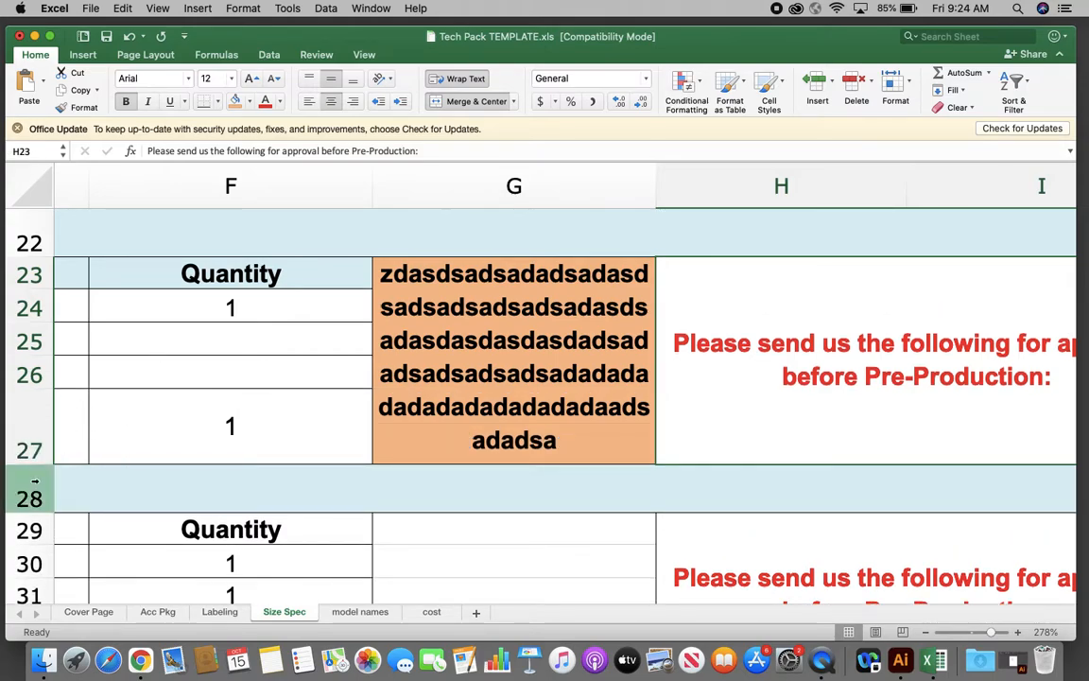
left_click_drag(34, 464, 32, 472)
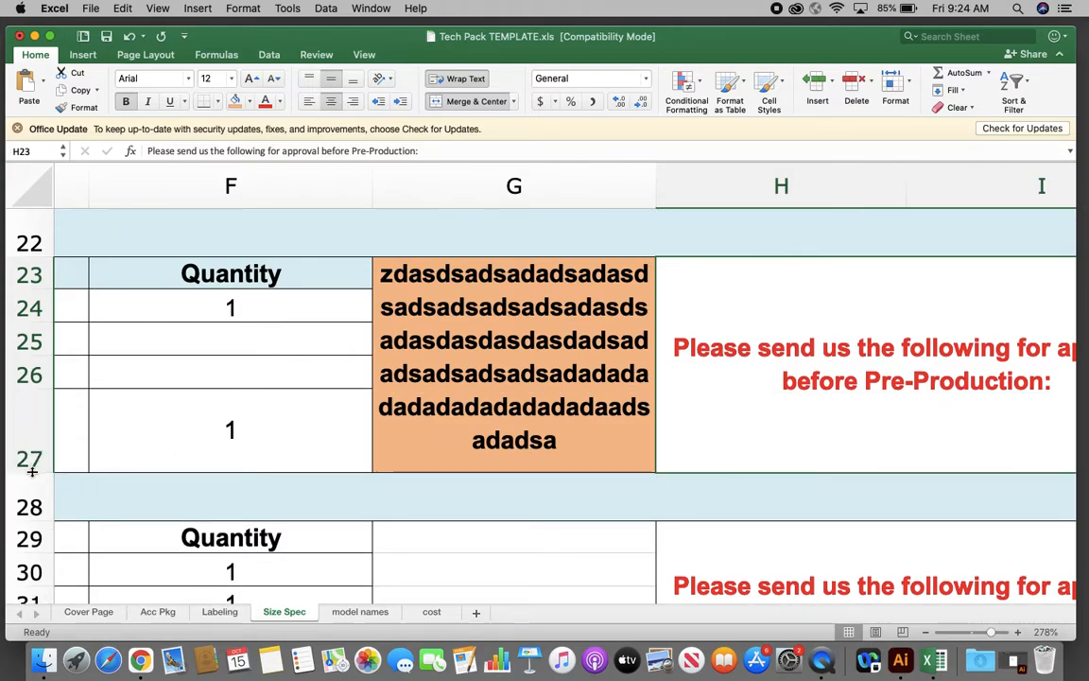
left_click_drag(33, 472, 38, 412)
left_click(100, 343)
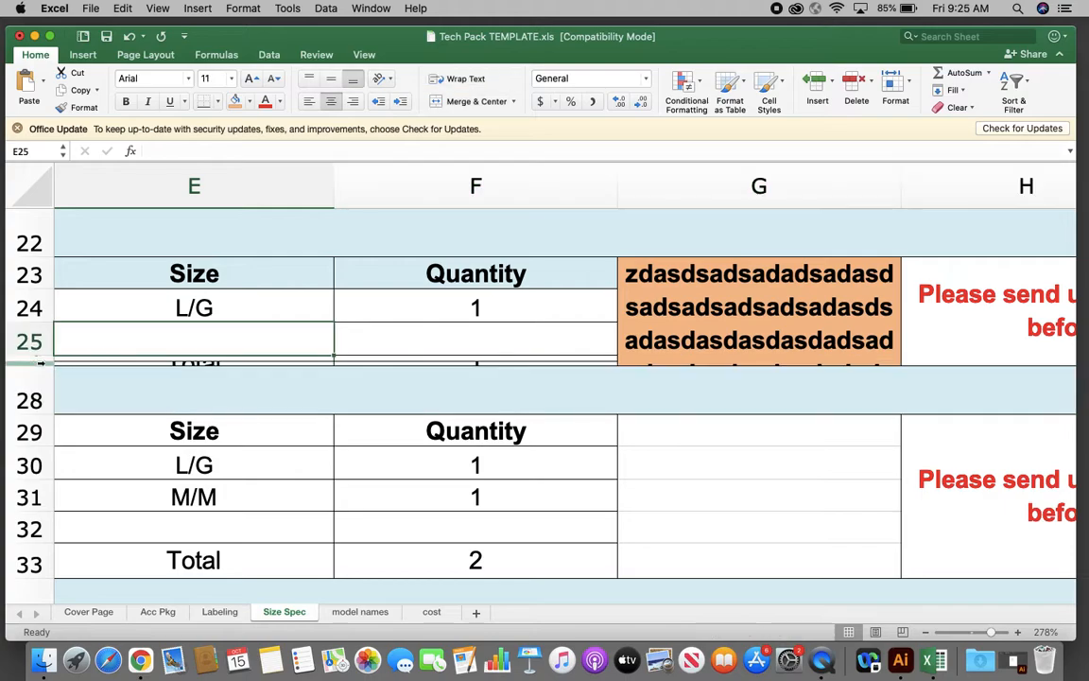
- Enlarge the squeezed rows 26 and 27 so all wrapped text in the orange merged cell fits
left_click_drag(37, 365, 38, 468)
left_click(116, 362)
left_click(101, 358)
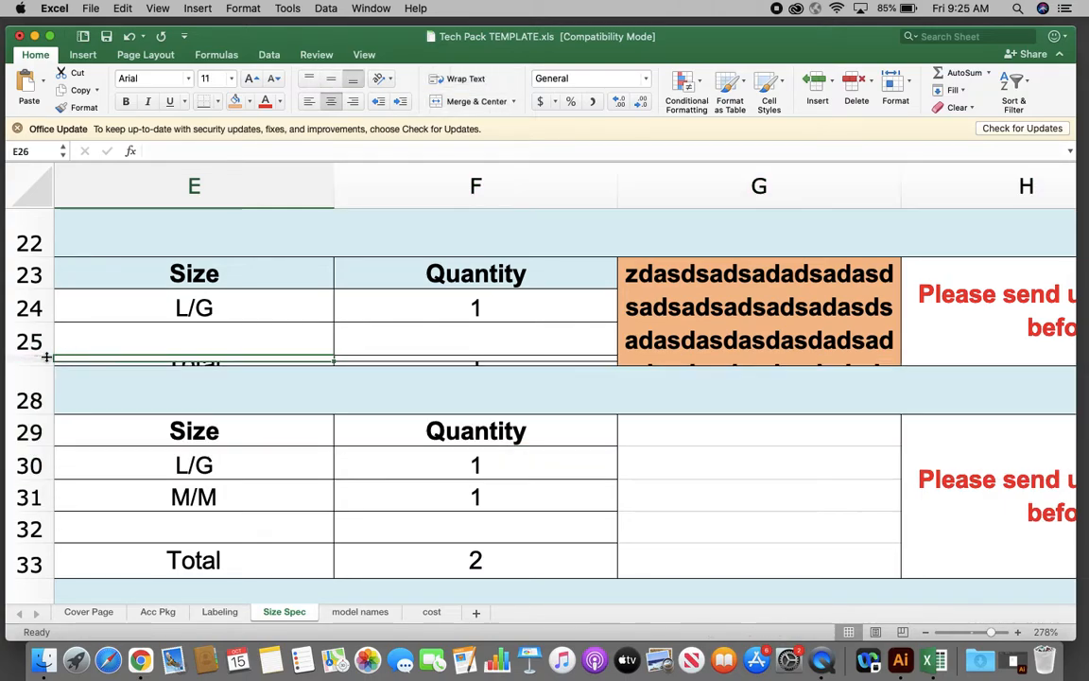
left_click_drag(41, 362, 41, 468)
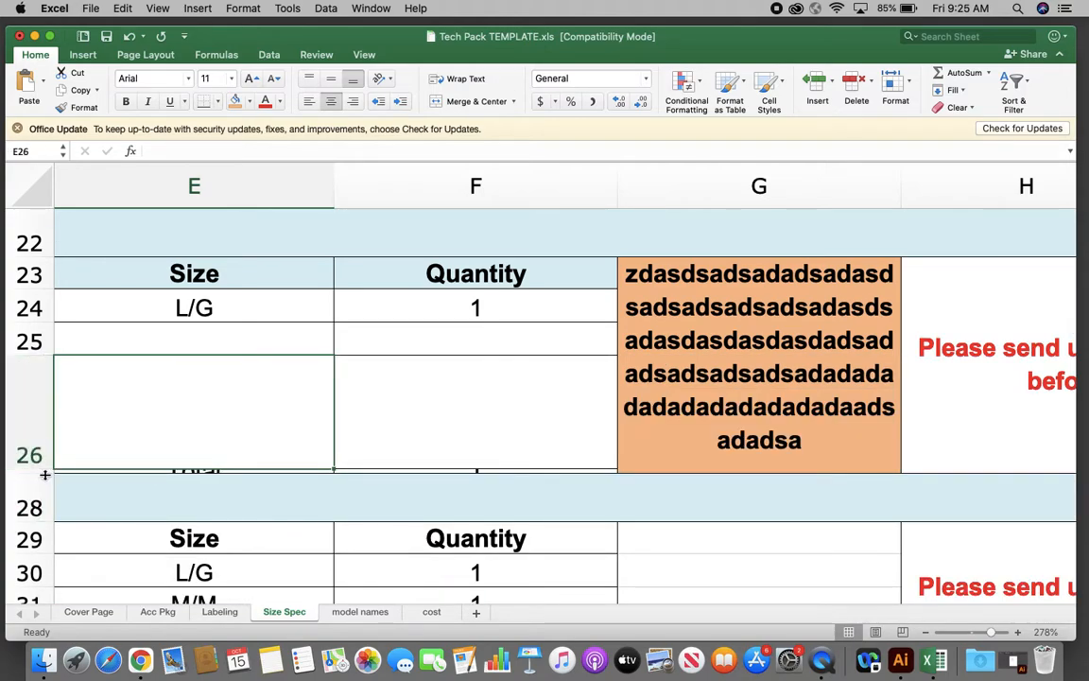
left_click_drag(45, 473, 44, 537)
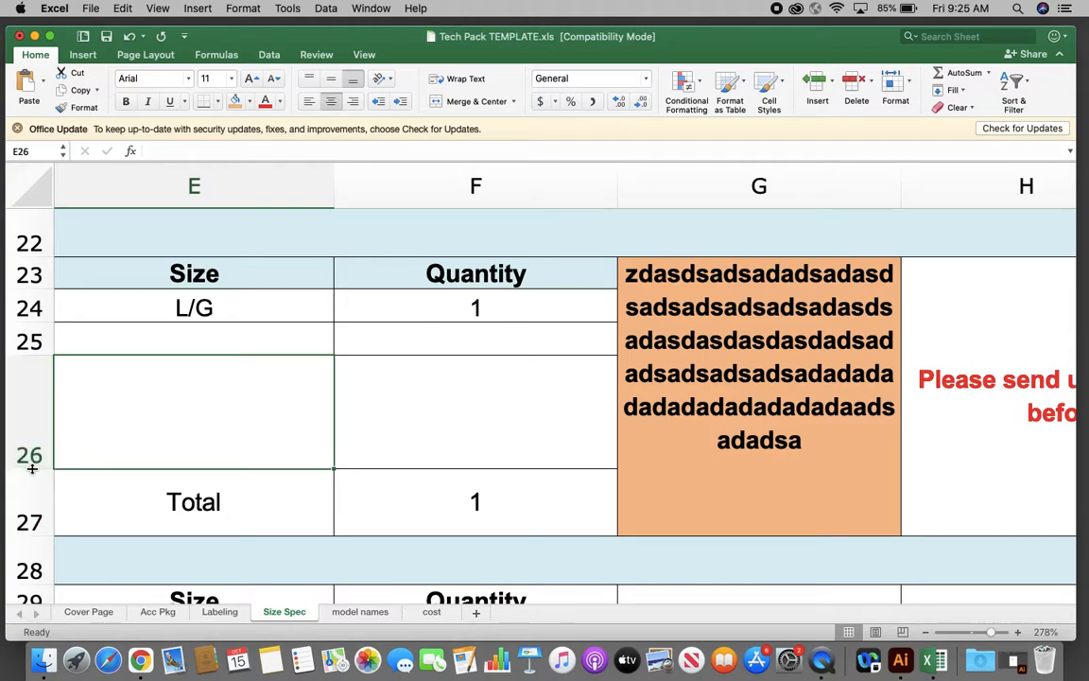
left_click_drag(31, 468, 31, 422)
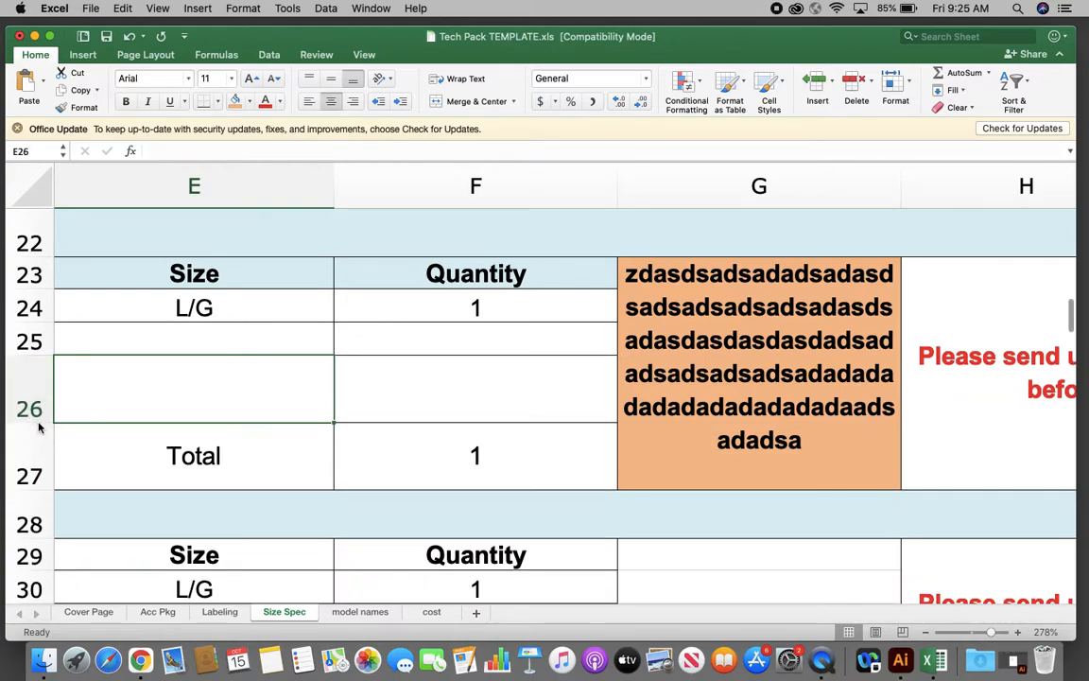
- Increase the height of row 4, the "AREAS OF MEASURMENT:" header row
scroll(360, 420, "up", 10)
scroll(360, 420, "left", 4)
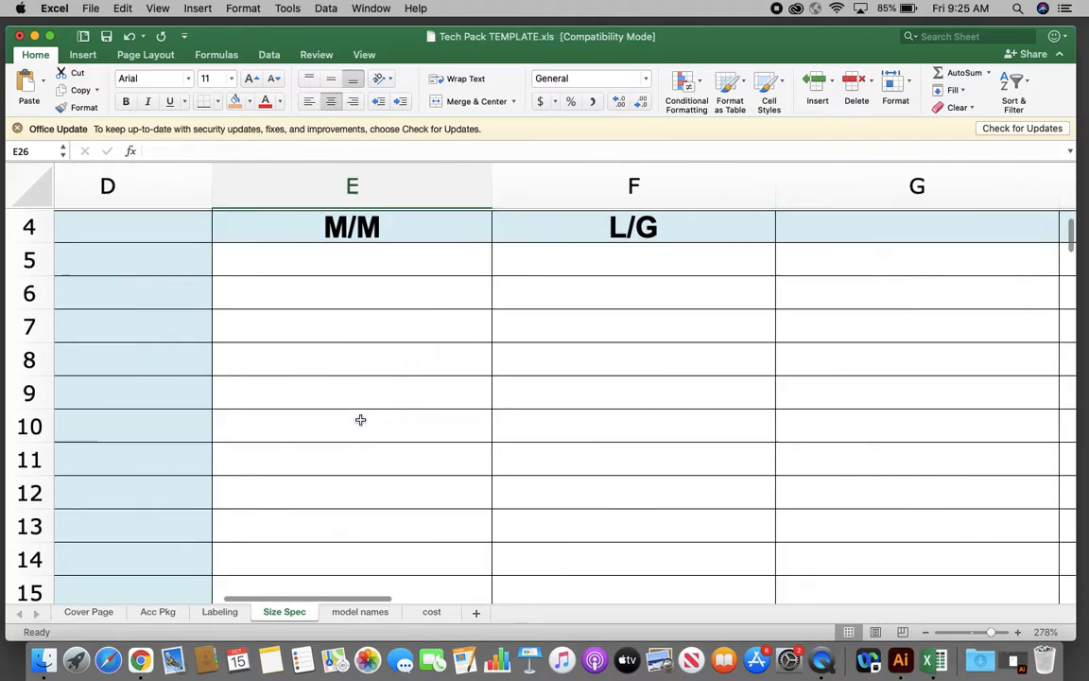
scroll(360, 420, "up", 2)
scroll(291, 382, "left", 2)
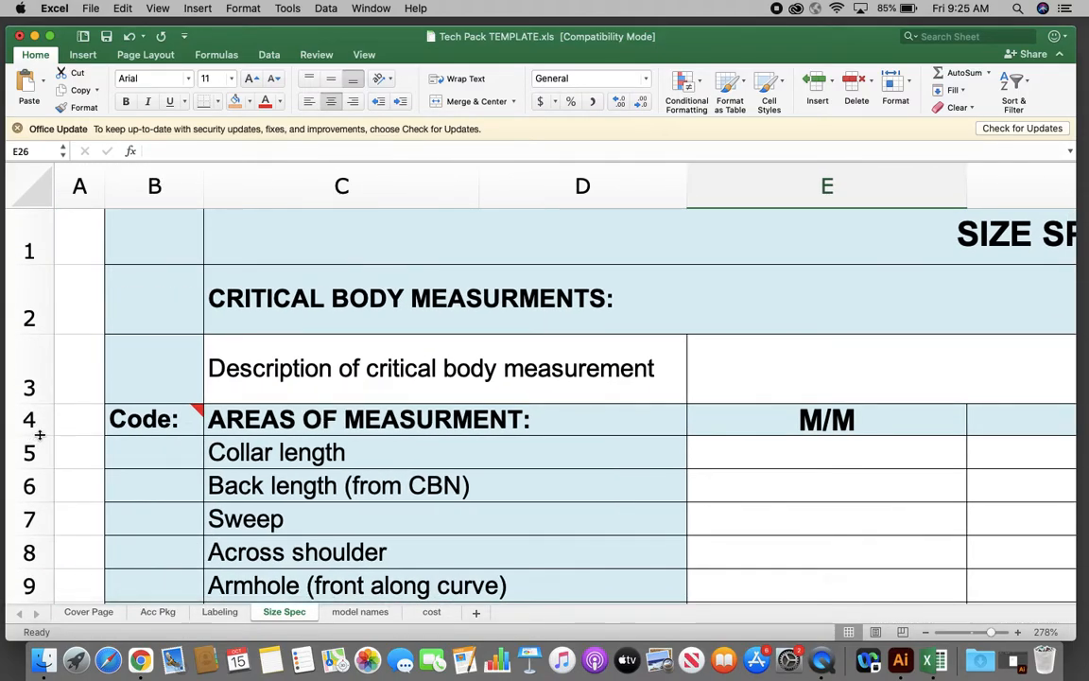
left_click_drag(40, 435, 43, 484)
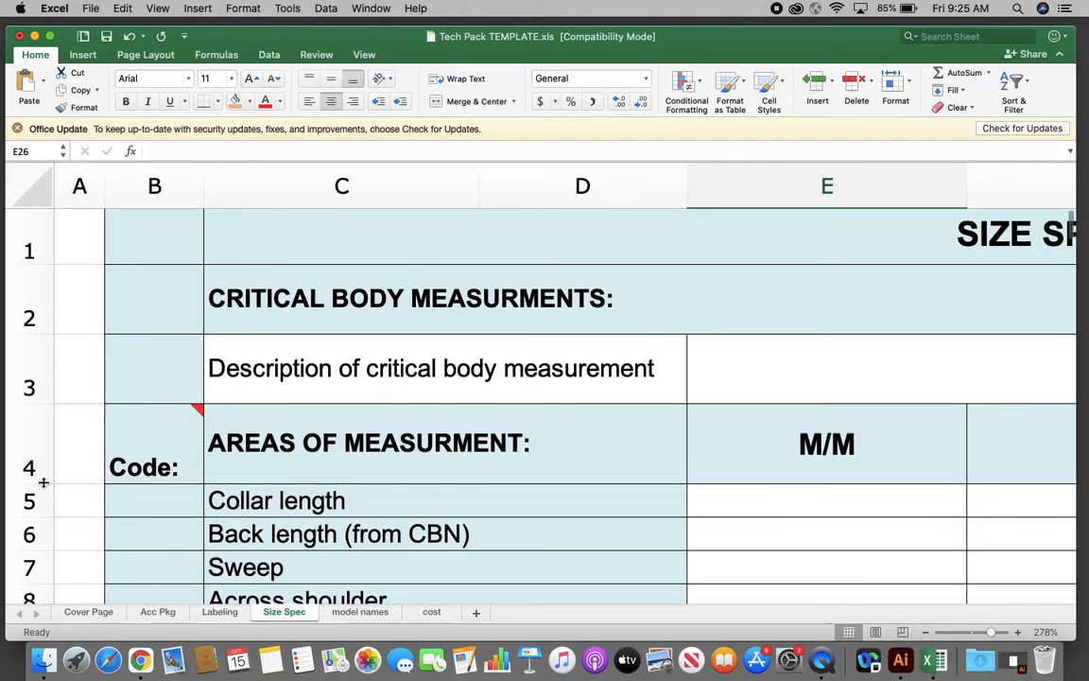
scroll(167, 440, "down", 2)
left_click(381, 414)
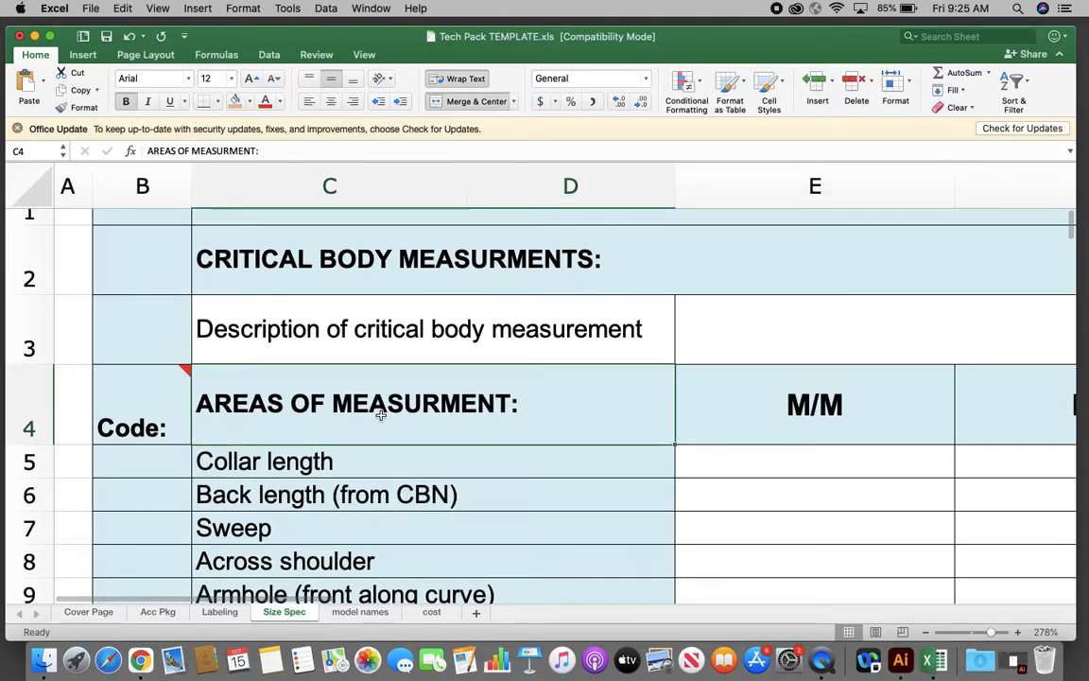
- Widen column G, which holds the orange merged cell, and make column F narrower
scroll(383, 417, "down", 2)
scroll(382, 416, "right", 3)
scroll(548, 383, "right", 3)
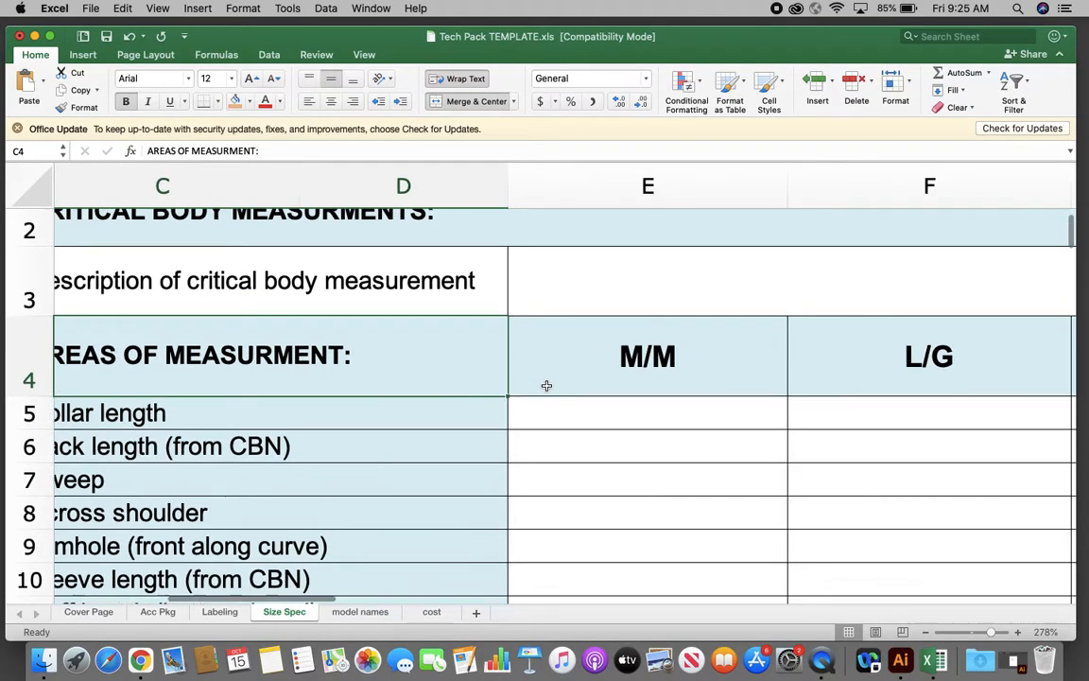
scroll(571, 355, "down", 2)
scroll(572, 355, "down", 10)
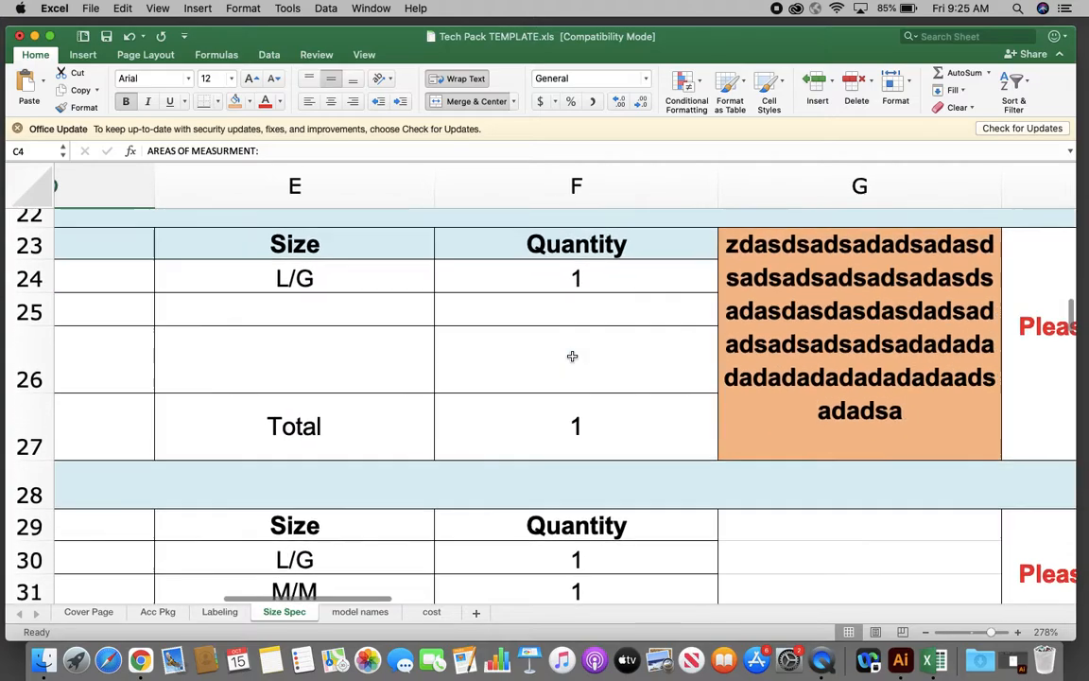
scroll(574, 355, "right", 3)
scroll(662, 378, "up", 2)
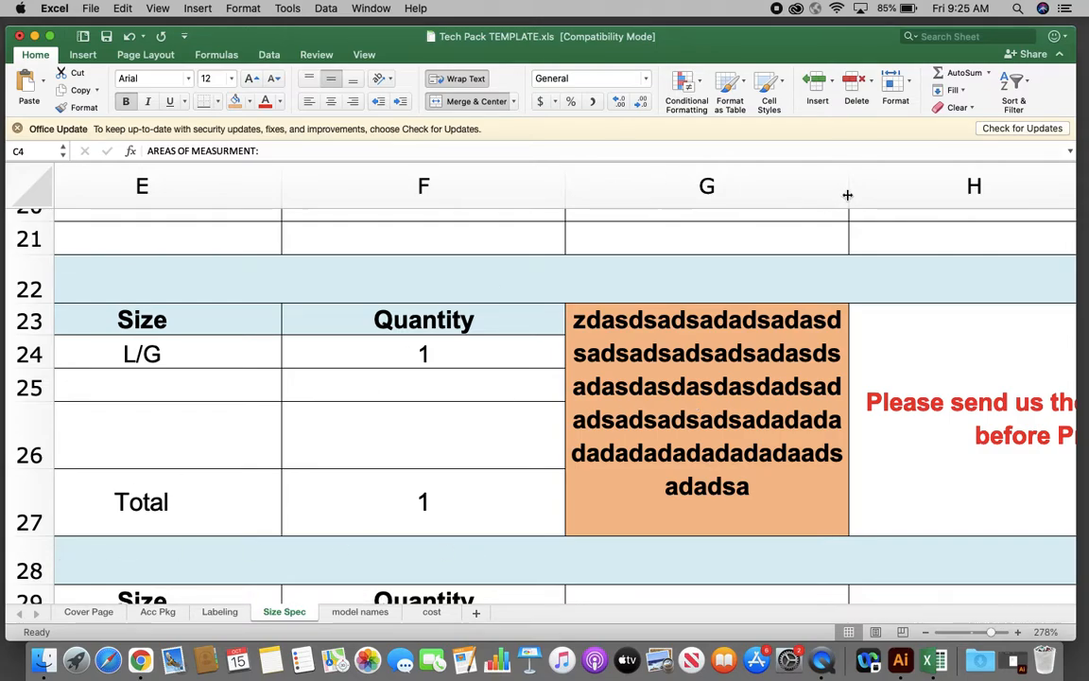
left_click_drag(850, 193, 898, 194)
left_click_drag(565, 185, 535, 185)
left_click_drag(868, 185, 886, 186)
- Clear the filler text from the orange merged cell G23 and unmerge it through its cell alignment format
left_click(689, 404)
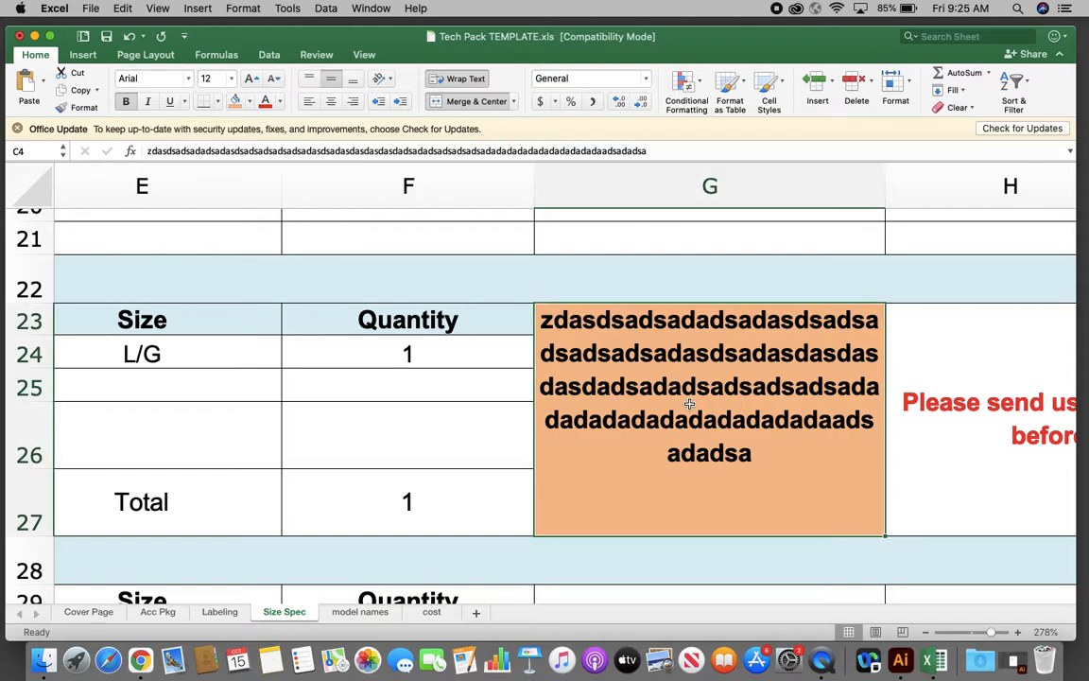
key("Delete")
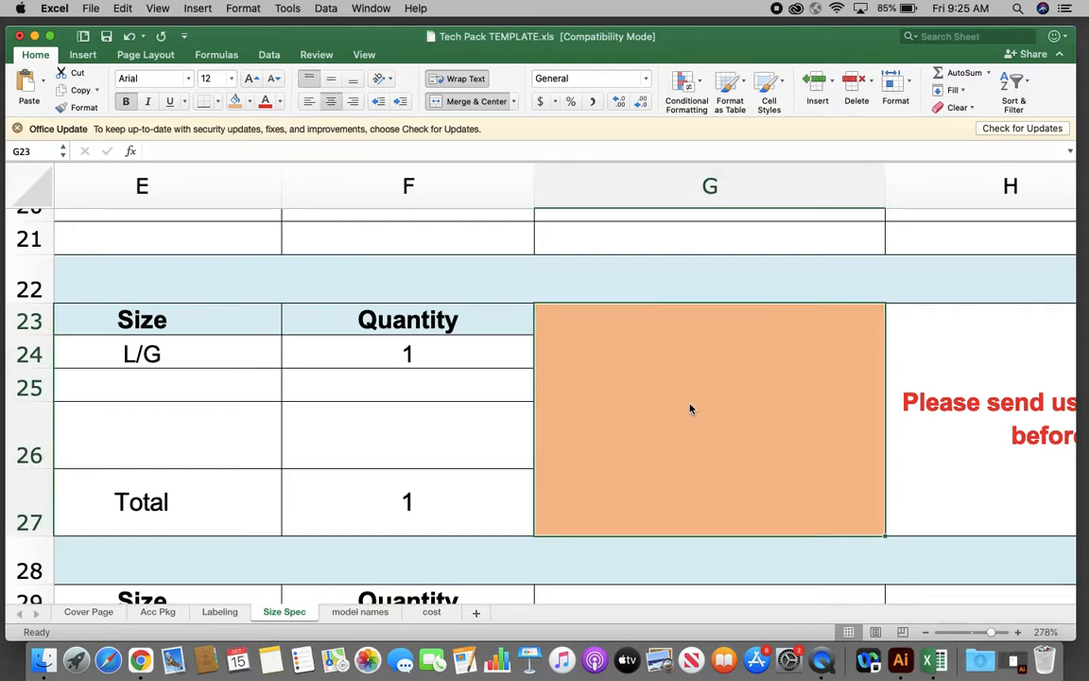
right_click(639, 384)
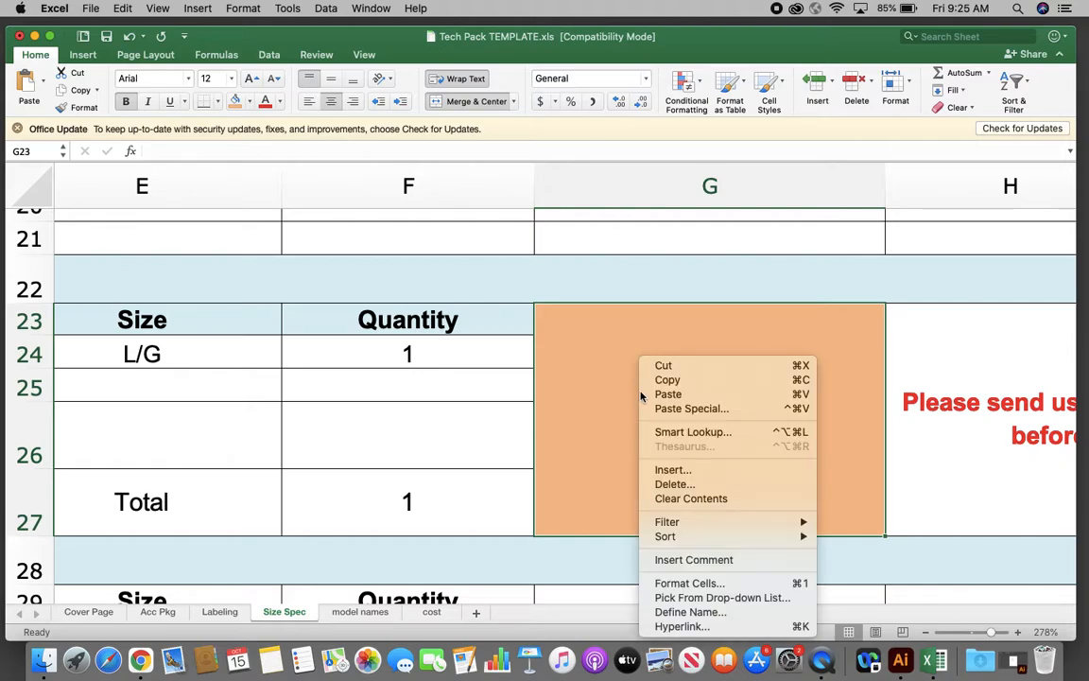
mouse_move(692, 544)
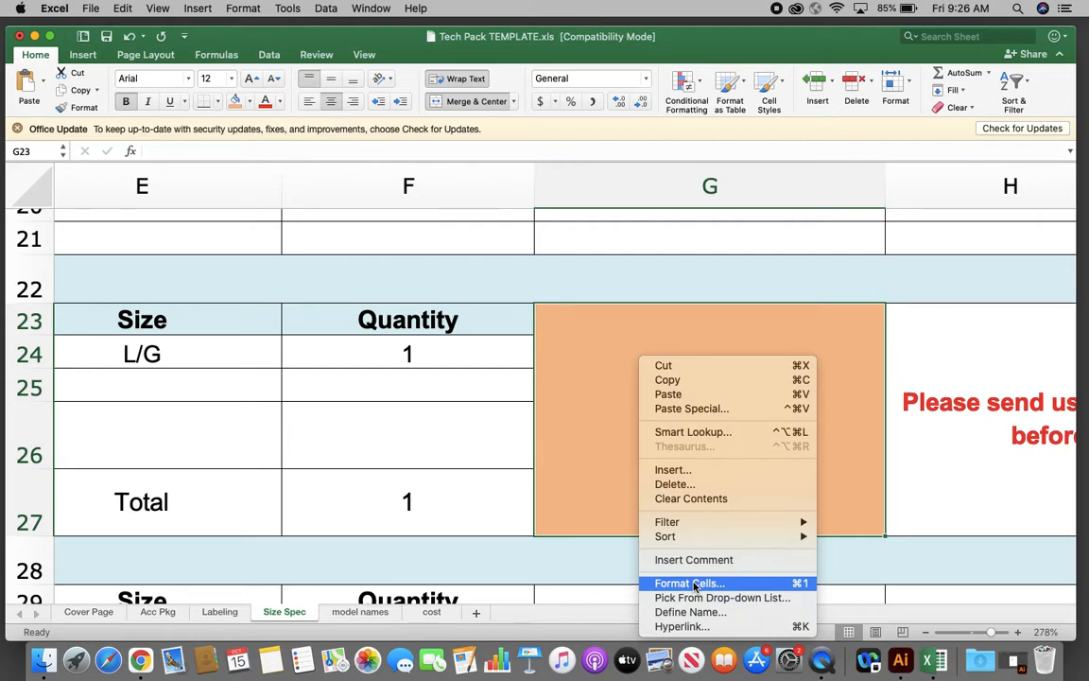
left_click(694, 585)
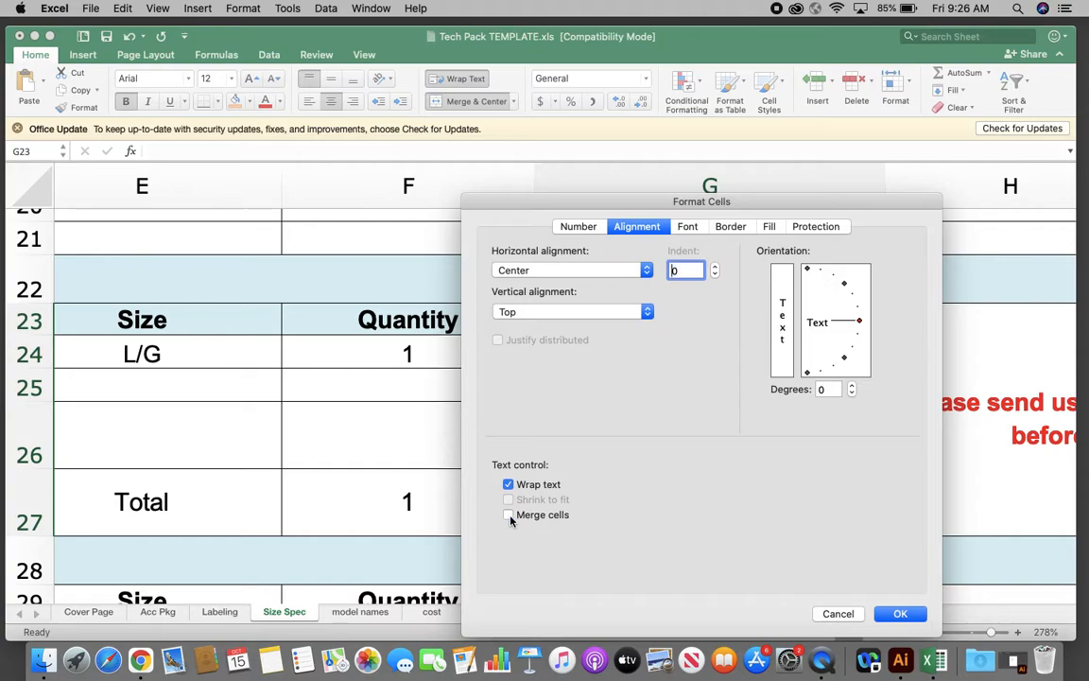
left_click(900, 613)
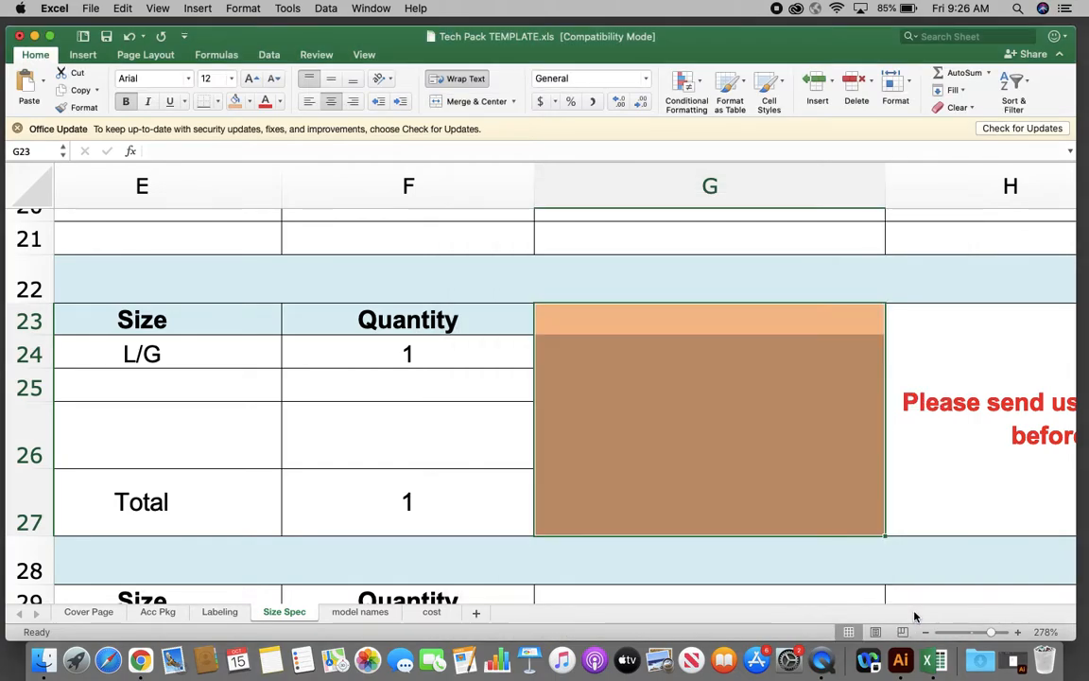
- Apply All Borders to the unmerged orange cells G23:G27
left_click(705, 408)
left_click_drag(615, 321, 630, 499)
left_click(218, 102)
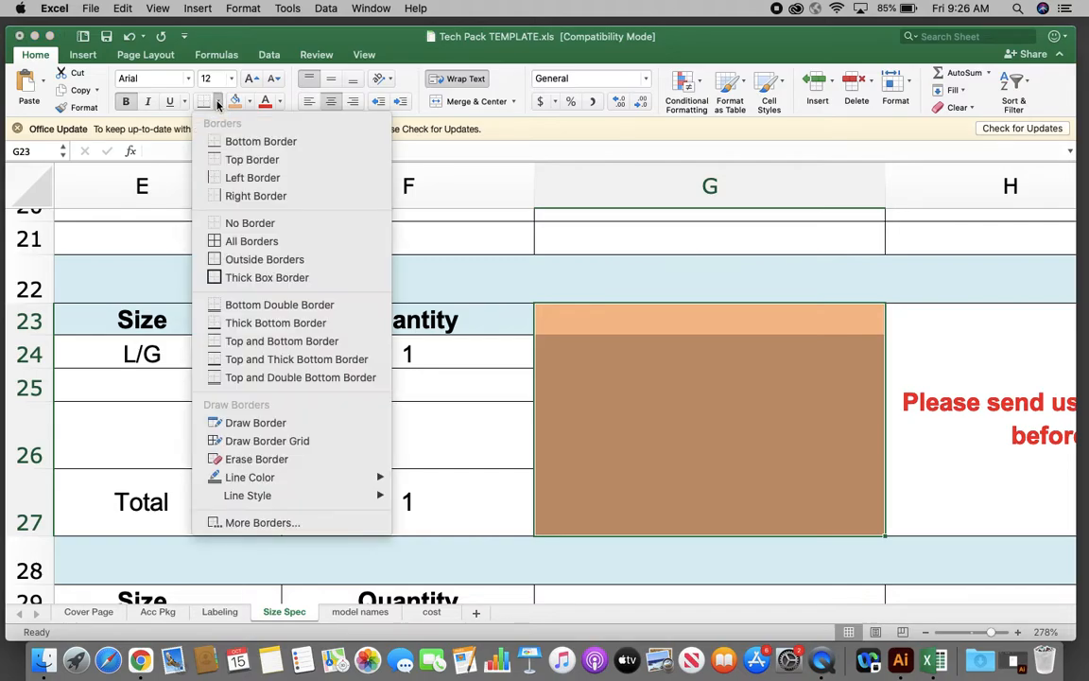
left_click(227, 241)
left_click(455, 408)
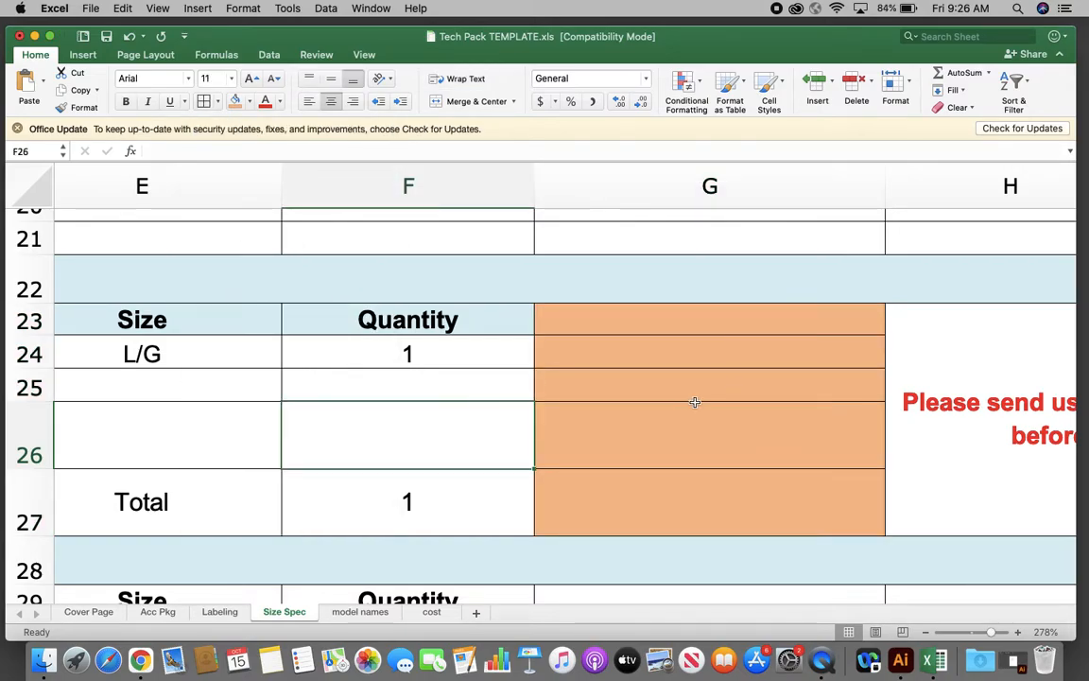
- Merge and center cells E8:G9 in the Across shoulder and Armhole rows
scroll(695, 403, "down", 5)
scroll(695, 403, "up", 4)
scroll(696, 403, "up", 6)
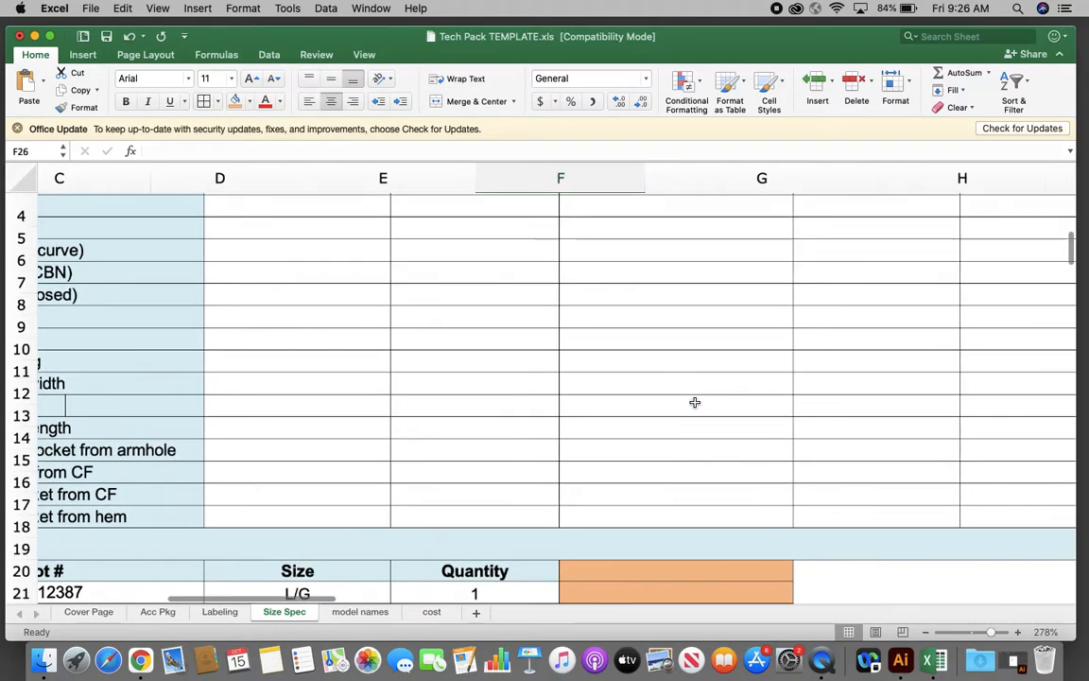
scroll(695, 407, "left", 3)
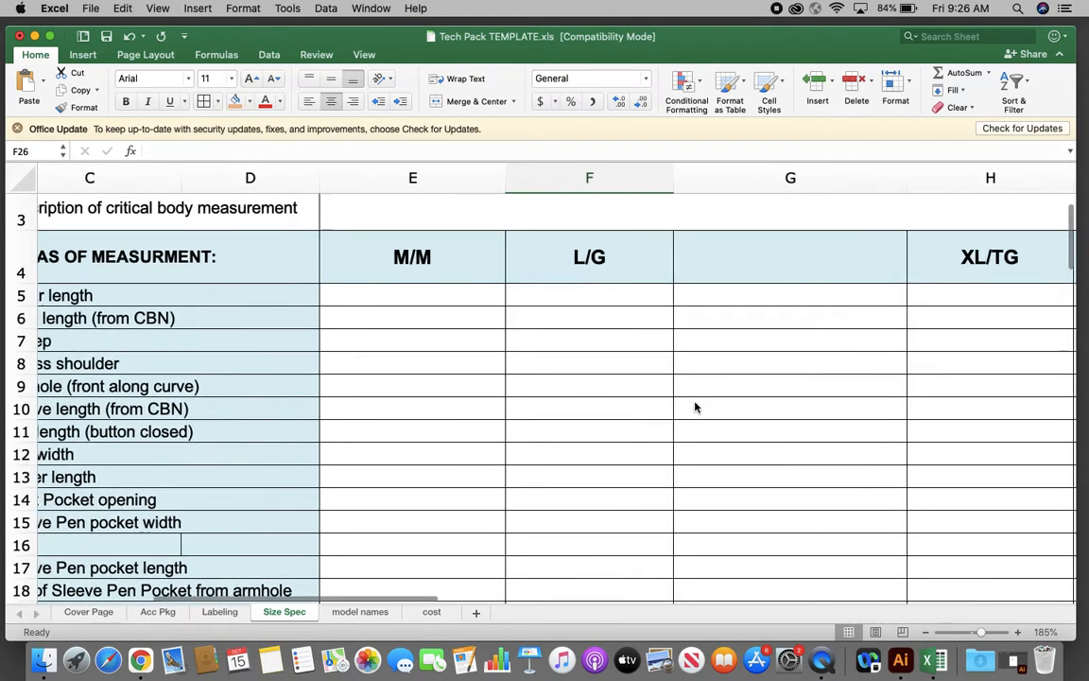
scroll(677, 369, "left", 2)
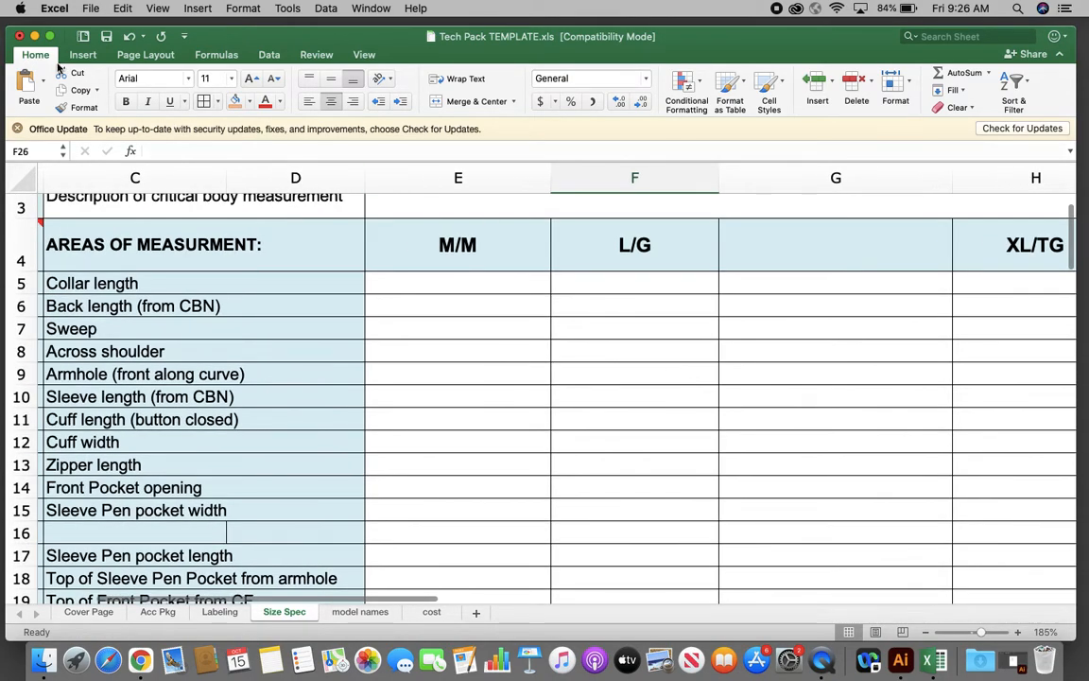
left_click(35, 54)
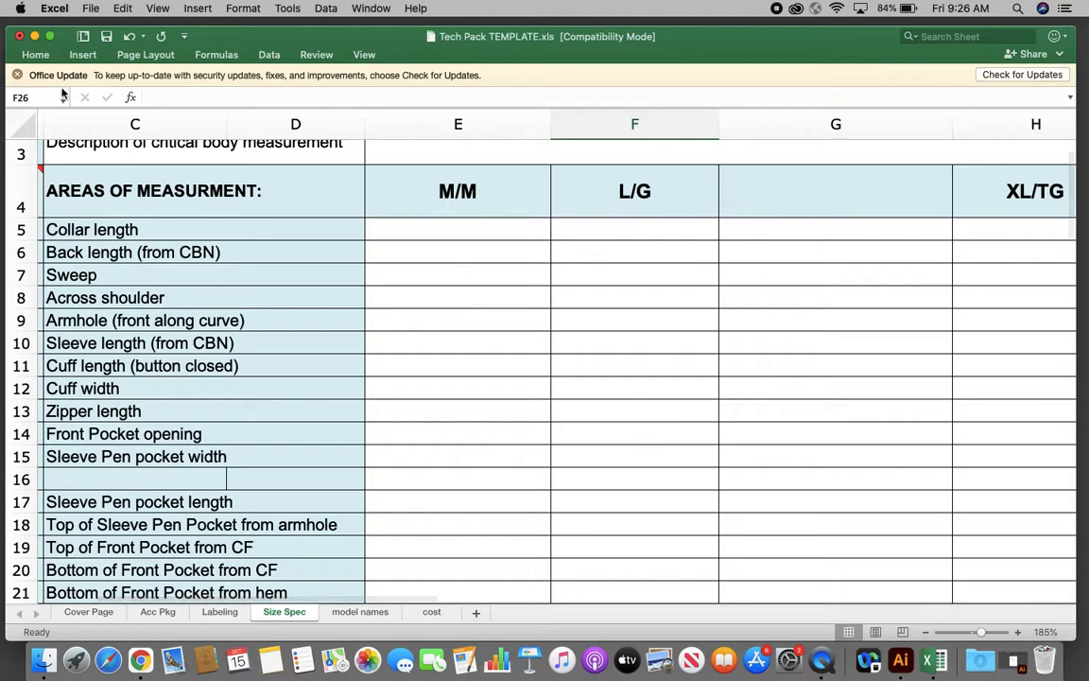
left_click(41, 56)
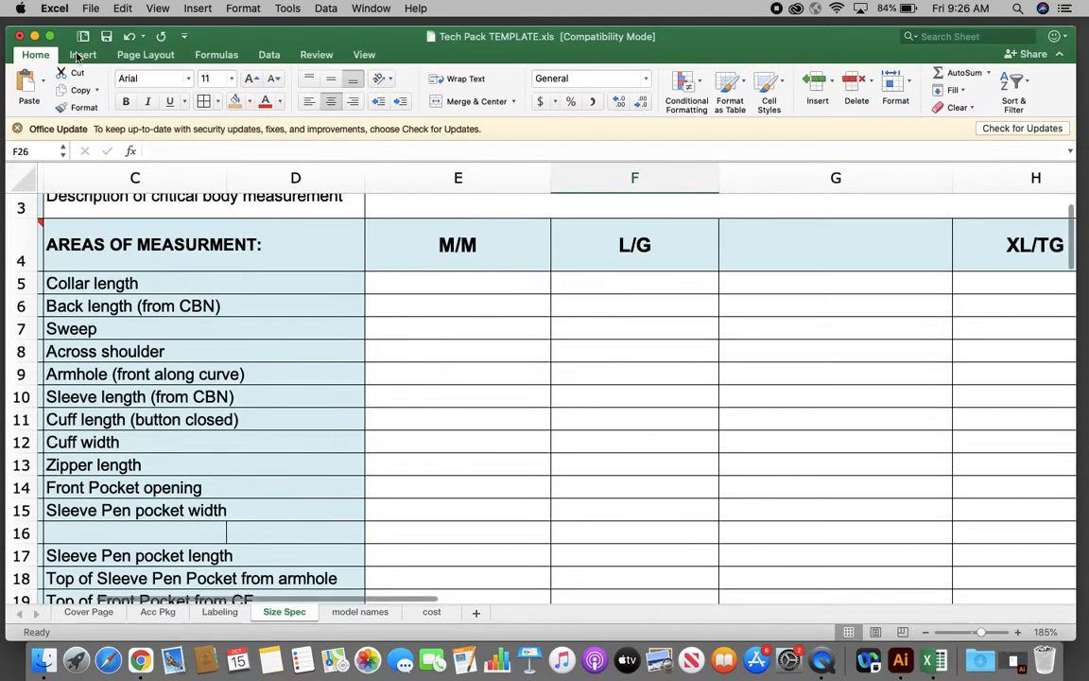
left_click_drag(495, 360, 839, 367)
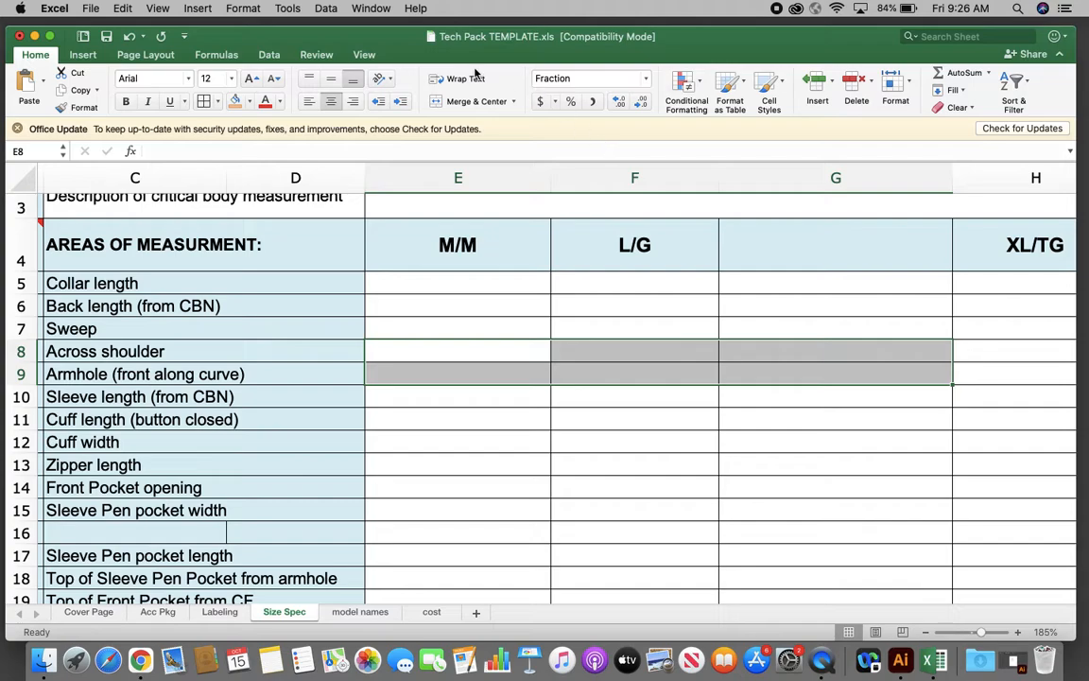
left_click(515, 102)
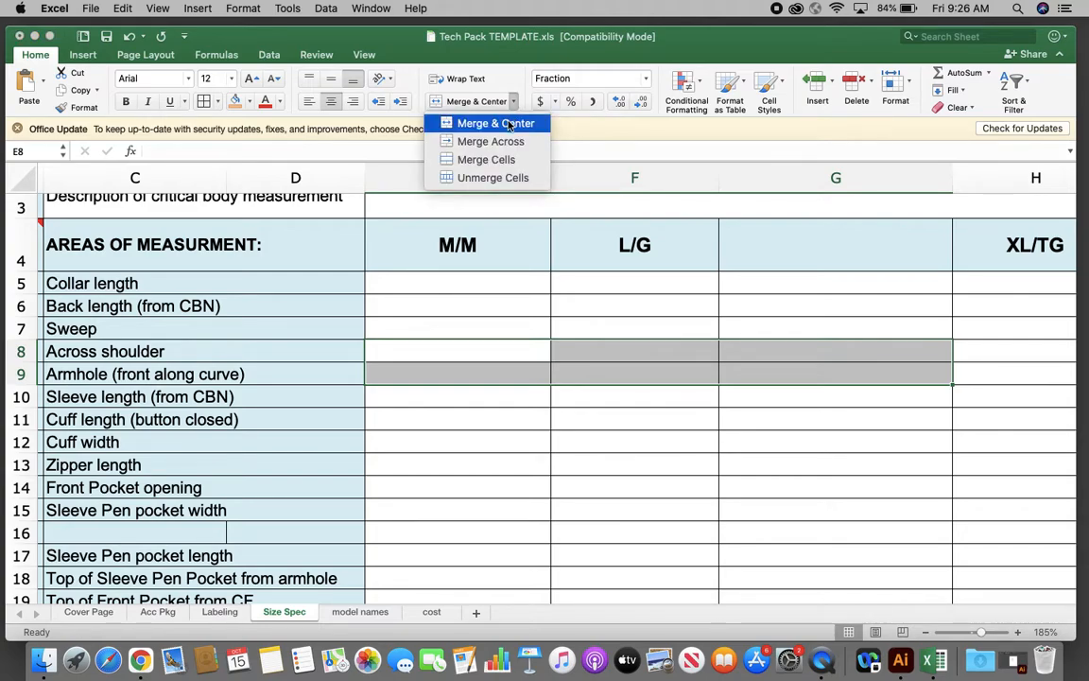
left_click(509, 124)
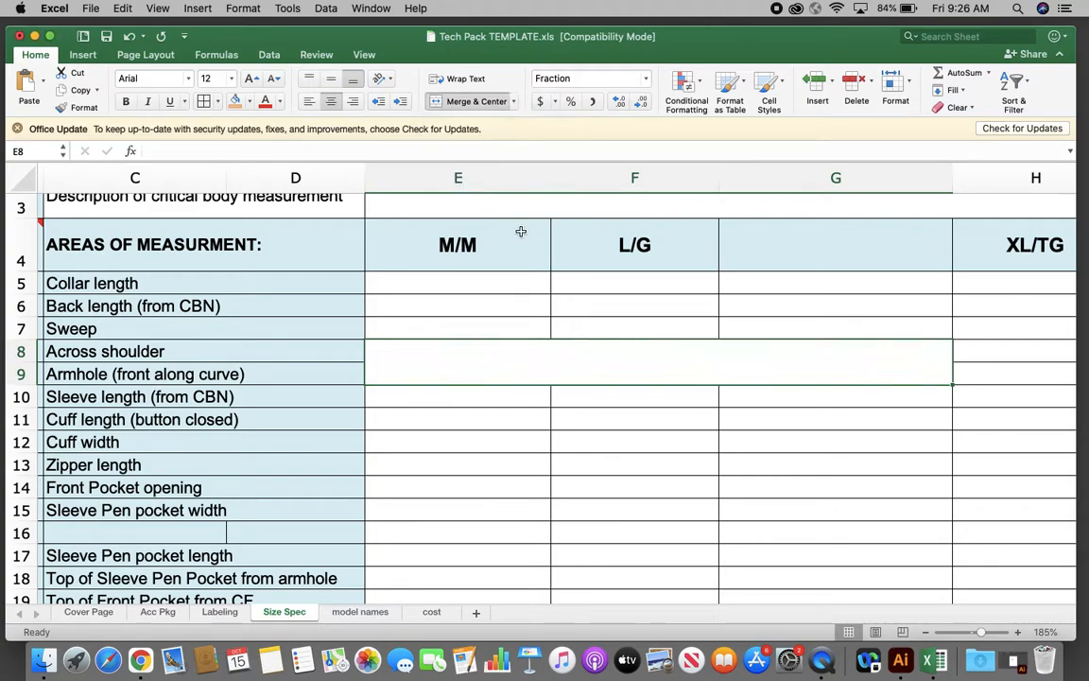
- Enter the sample text "cscdssfsdf" in the merged cell spanning E8:G9
type("cscdssfsdf")
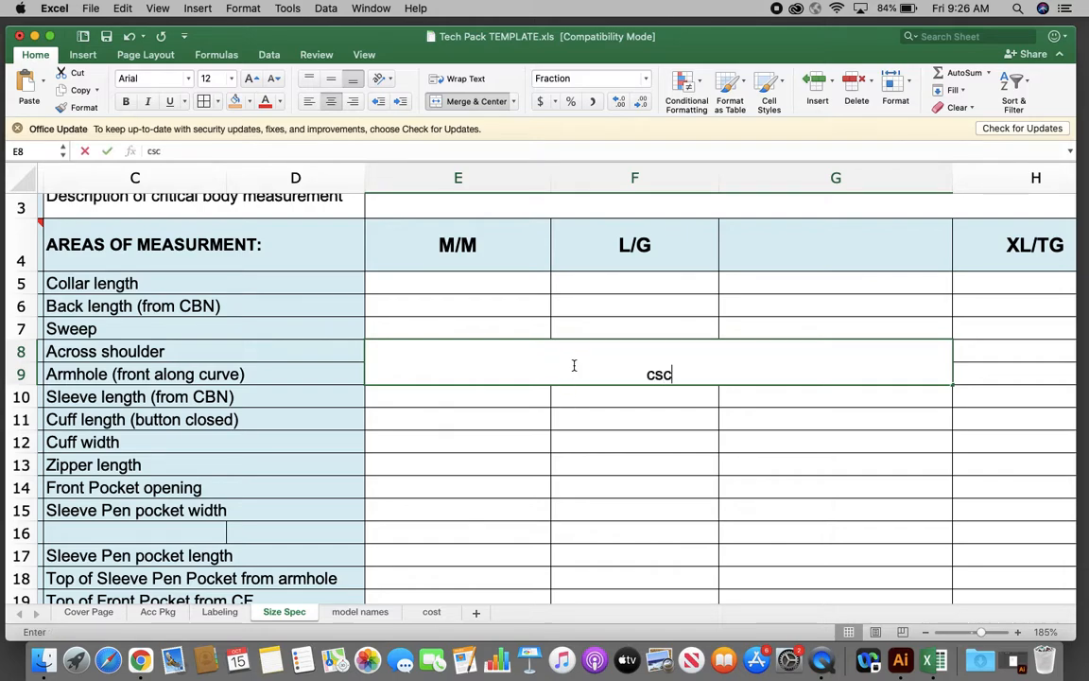
left_click(568, 437)
left_click(698, 373)
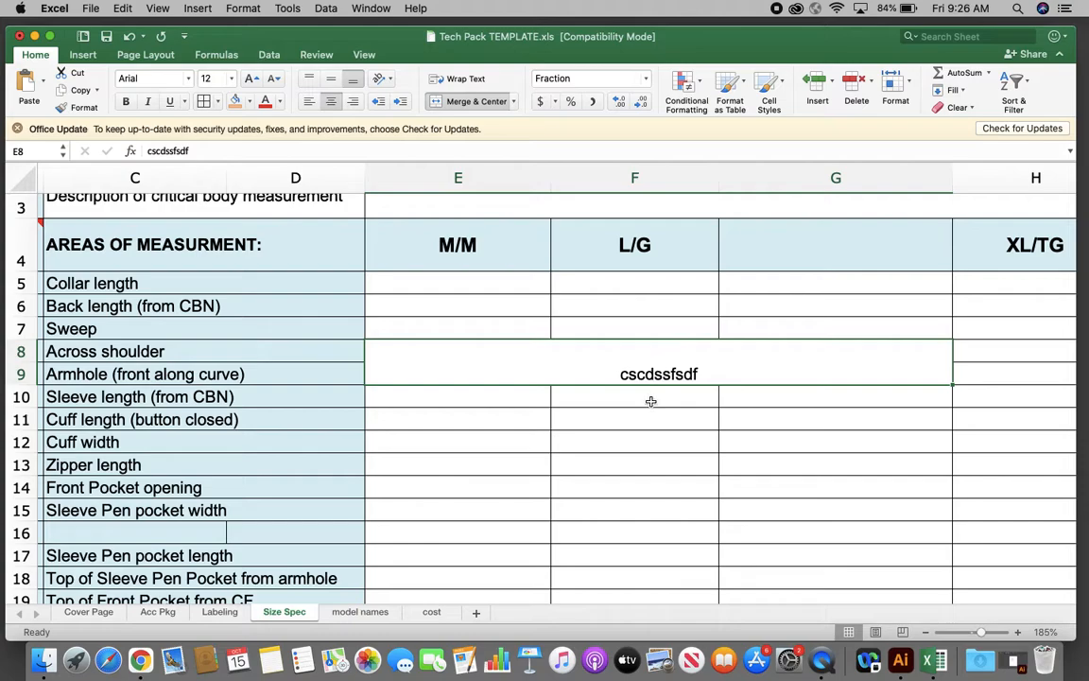
- Combine cells E12:G16 with the plain Merge Cells option, and unmerge them again
left_click_drag(506, 437, 761, 532)
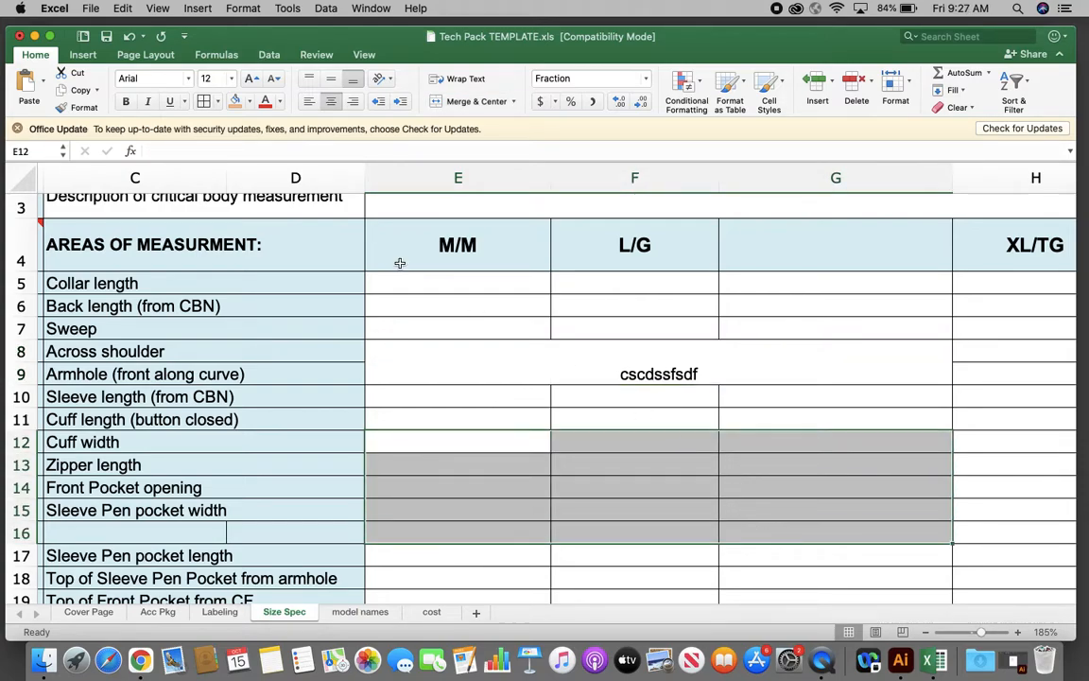
left_click(514, 101)
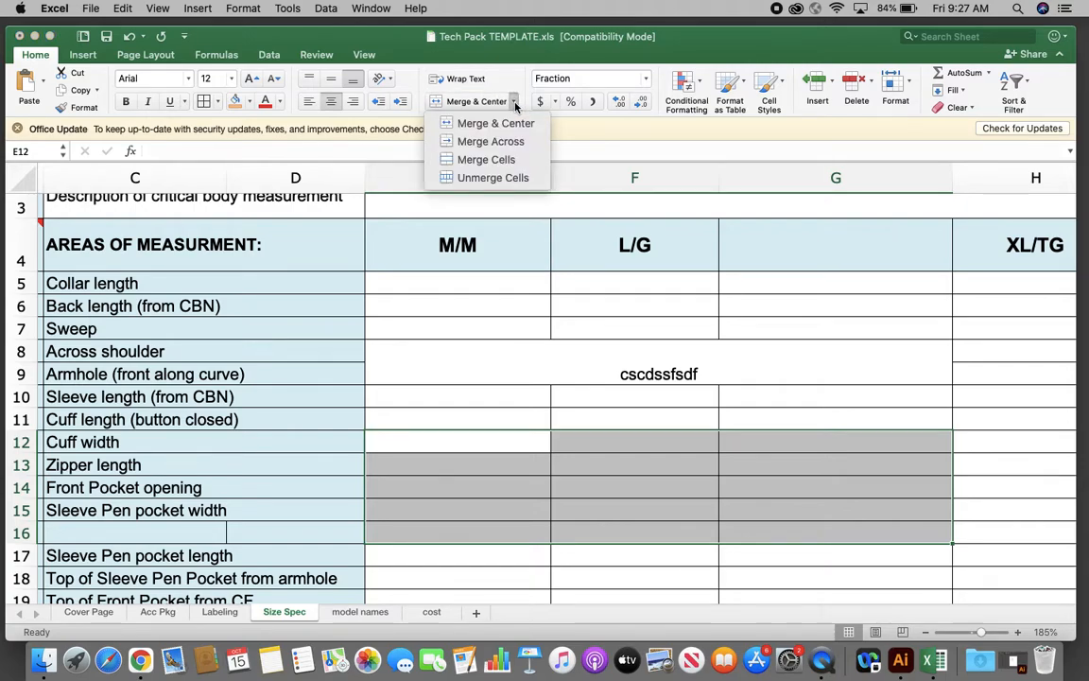
left_click(499, 163)
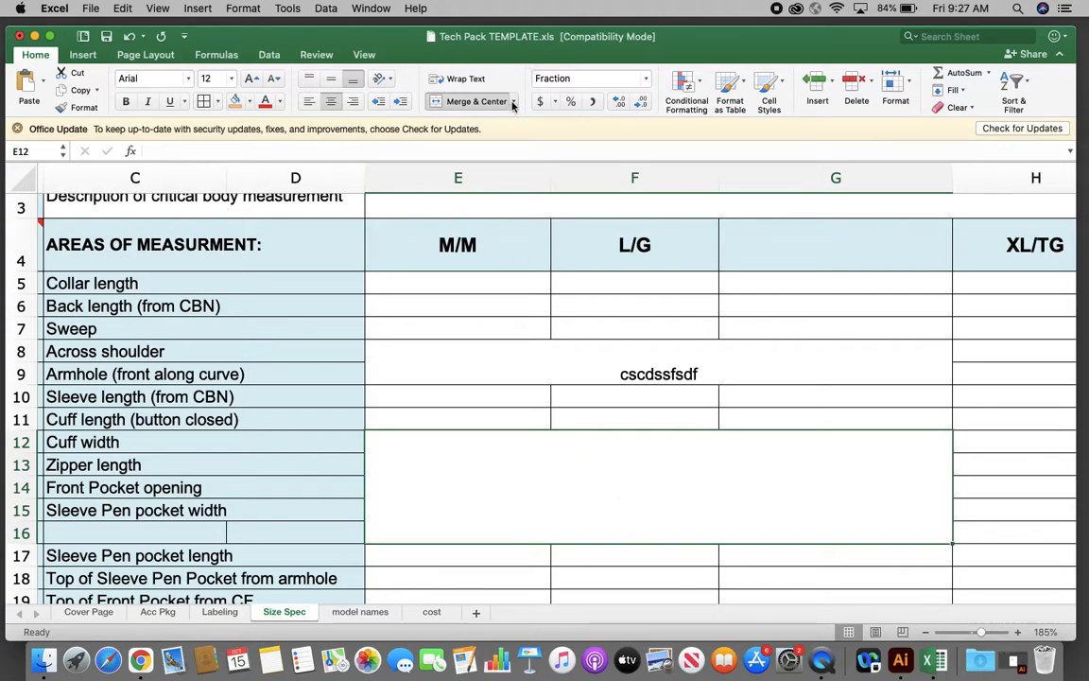
left_click(464, 99)
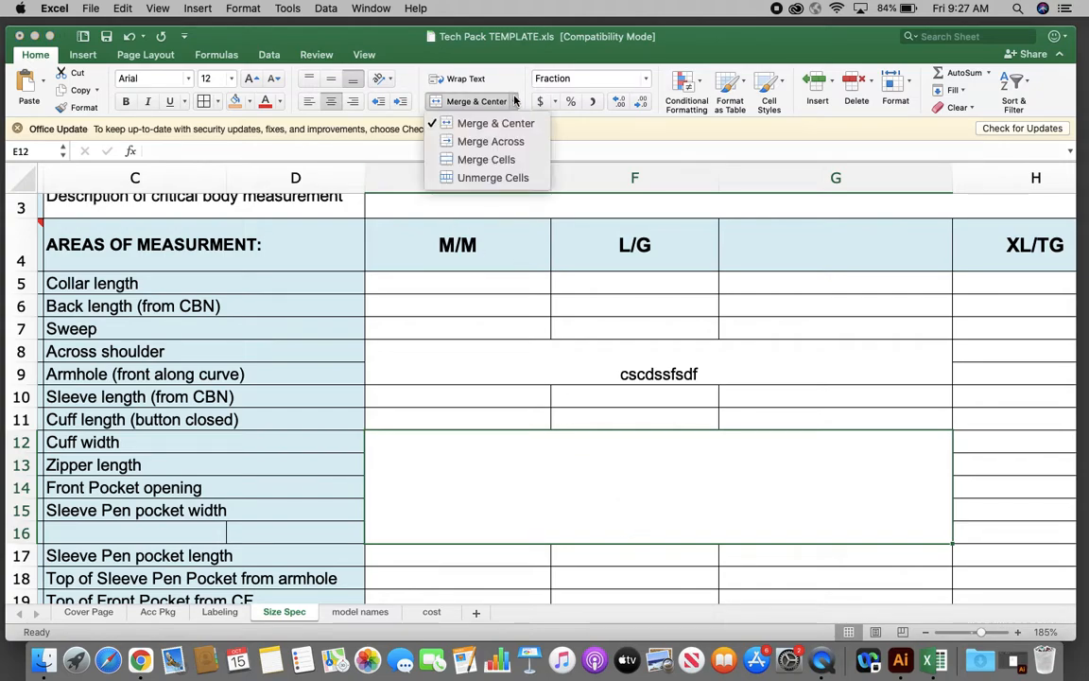
left_click(490, 179)
left_click(576, 482)
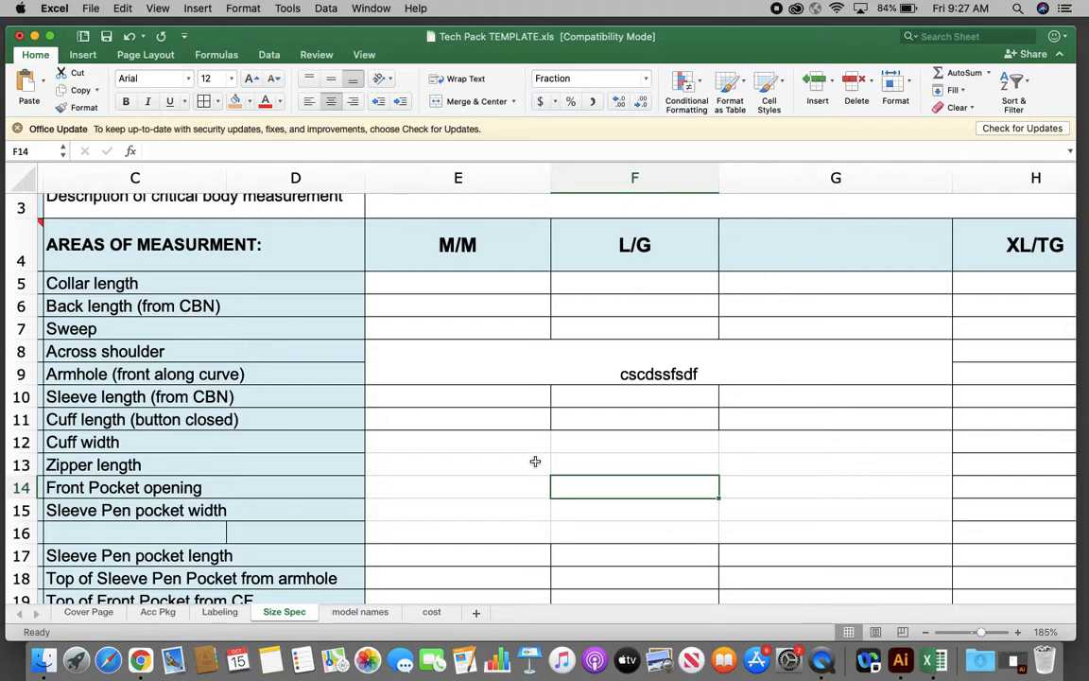
left_click(557, 362)
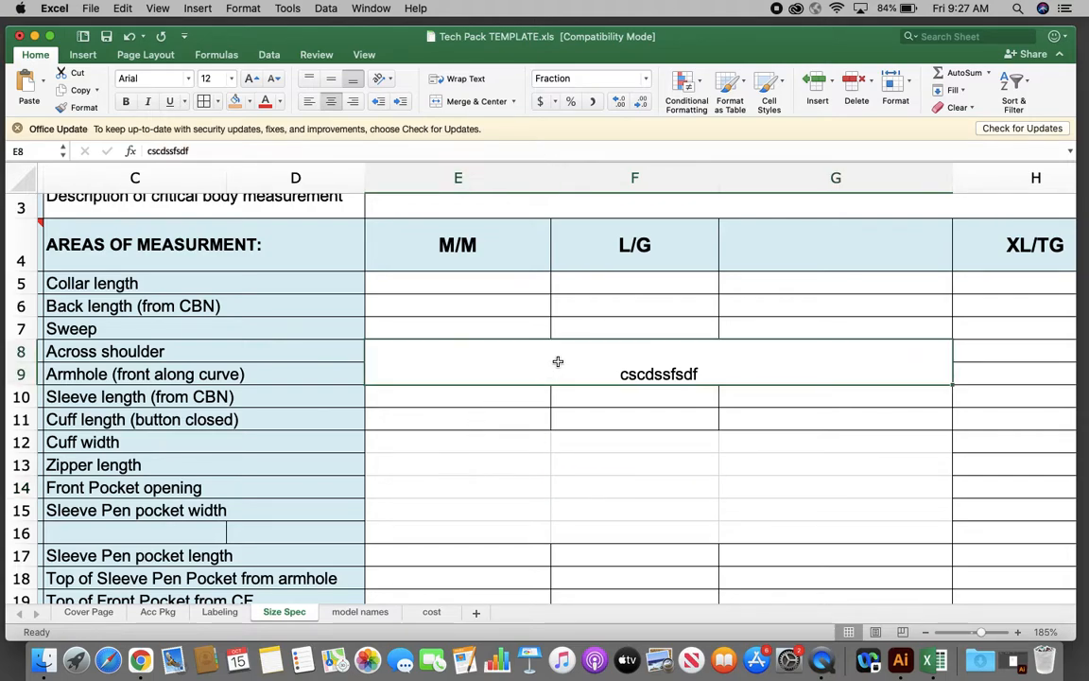
left_click_drag(450, 327, 657, 323)
left_click(589, 344)
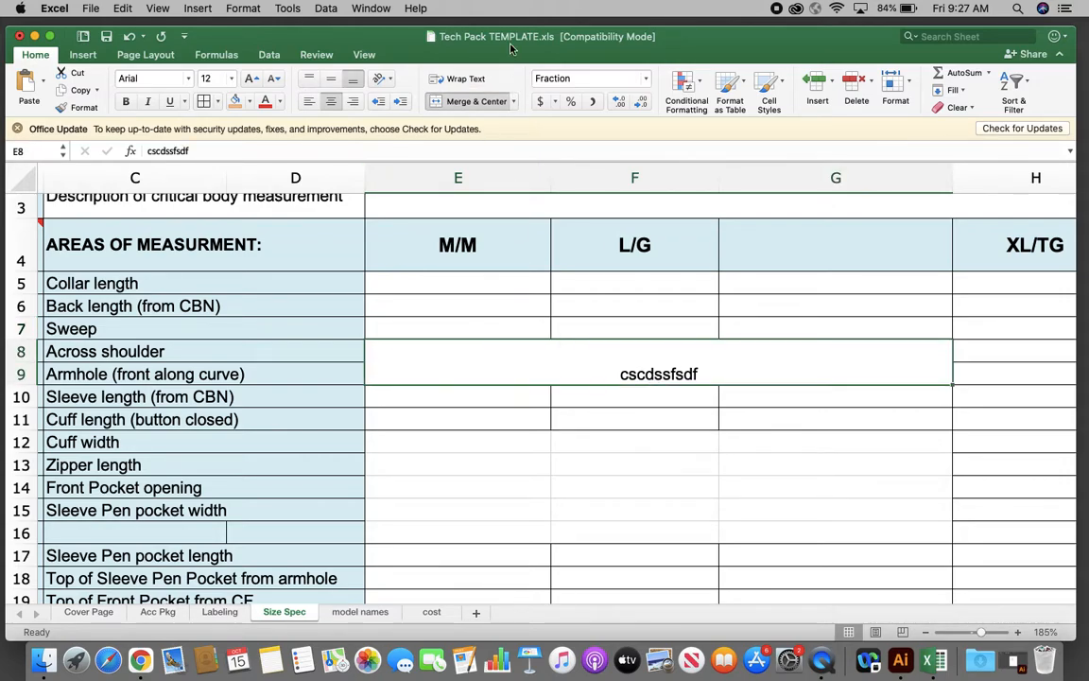
- Enter a long line of filler text in cell E5 and overwrite it with "zdsasaa"
left_click(478, 279)
type("sd")
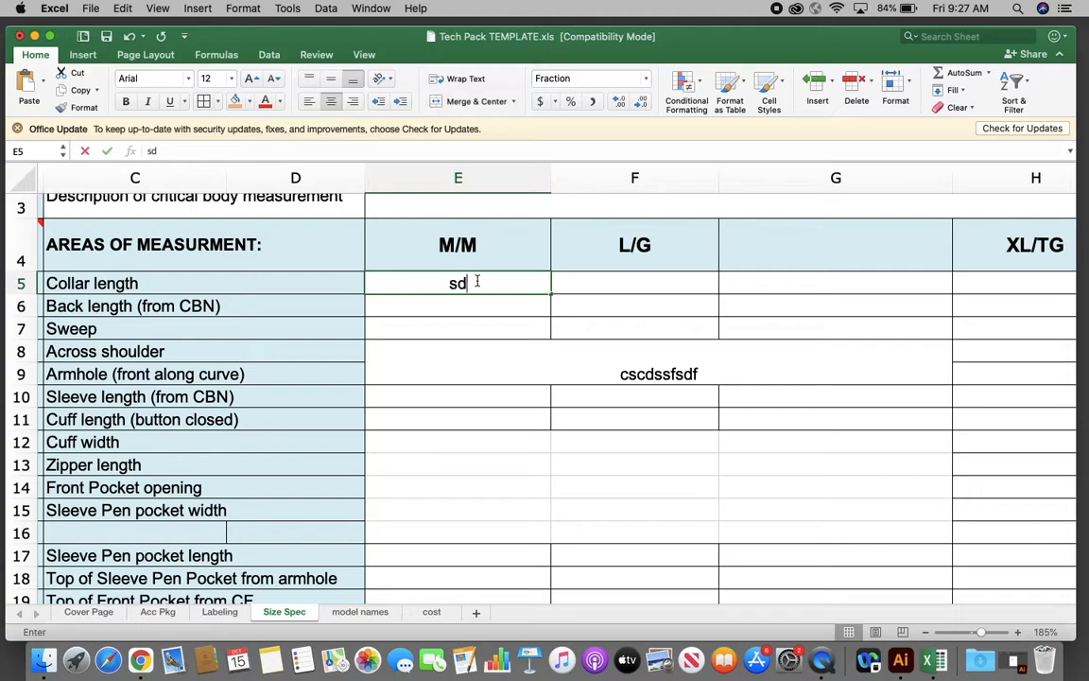
type("asdsadadasdsadasdsadadadadad")
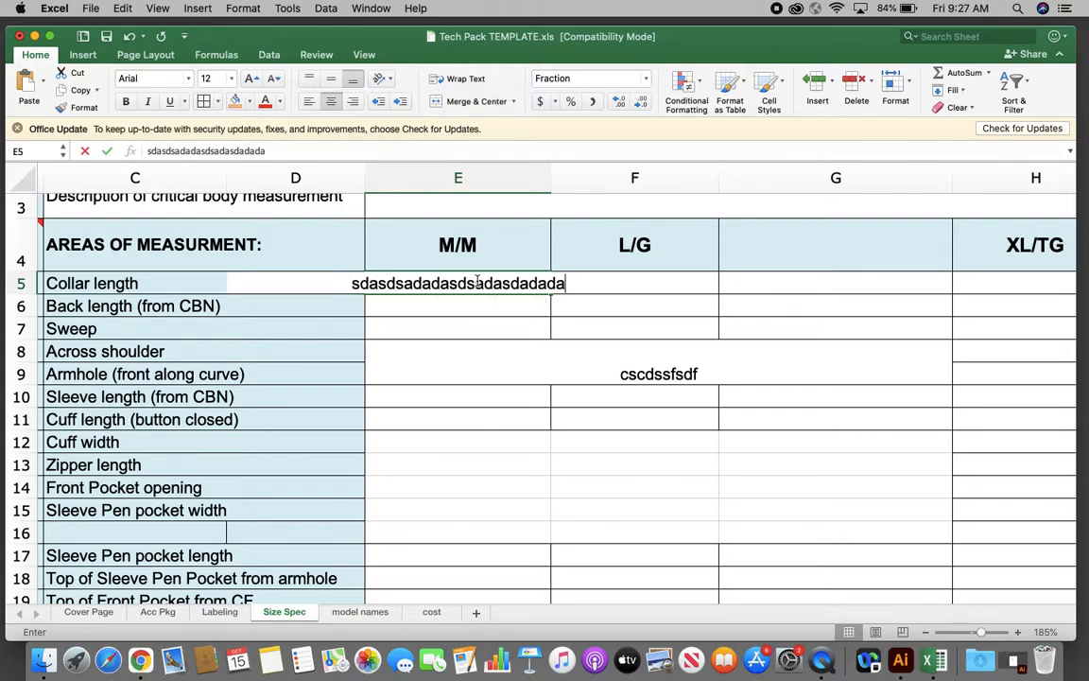
key("Return")
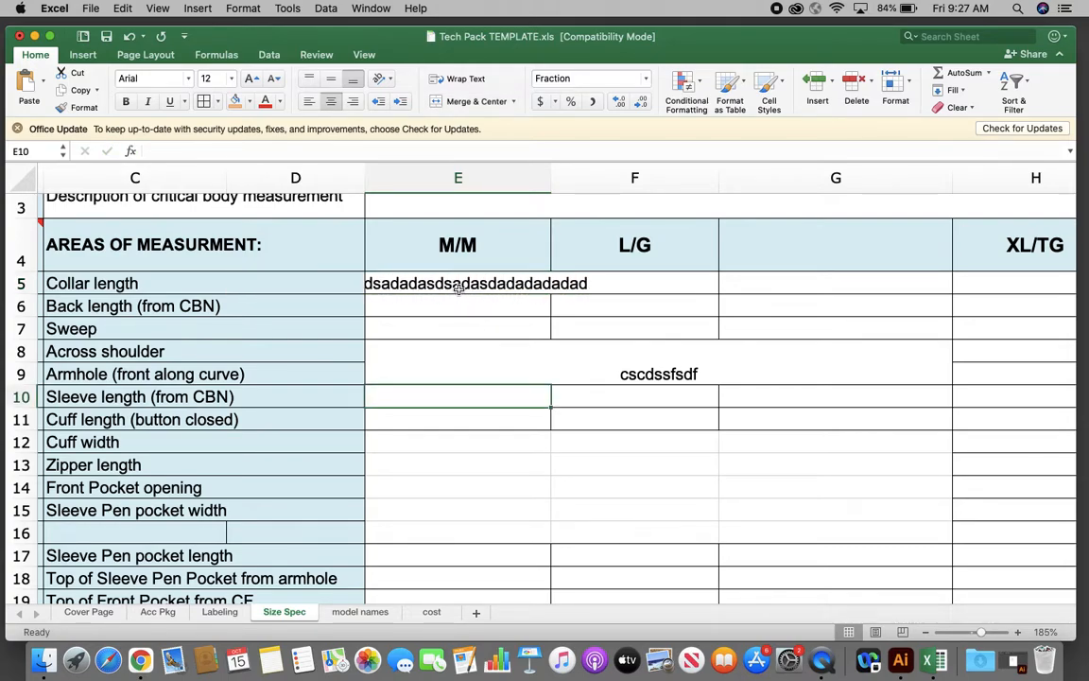
type("zdsasaa")
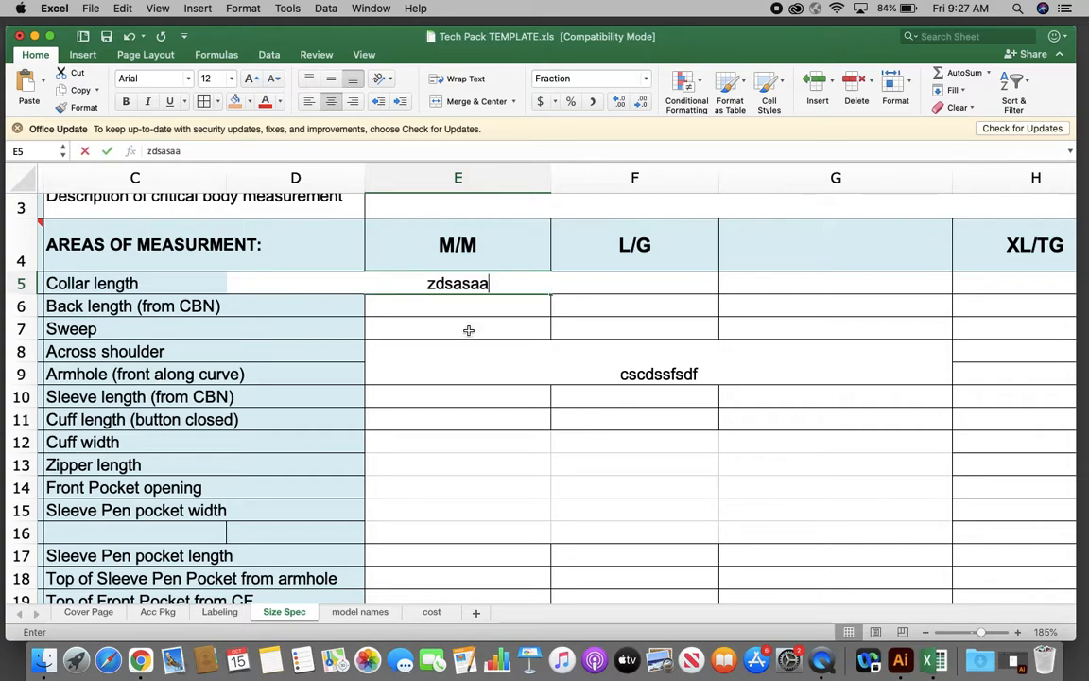
left_click(469, 331)
- Replace the content of cell E5 with a long filler string beginning "dssdsadsadada" that exceeds the column width
left_click(481, 291)
type("dss")
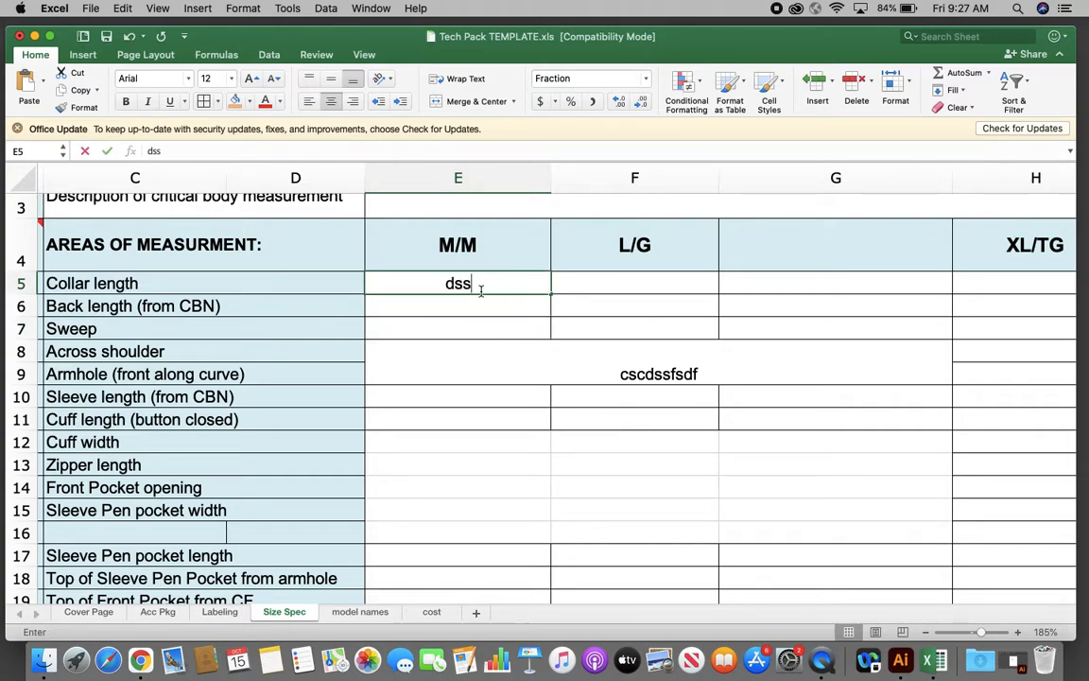
type("dsadsadadadadadadadadada")
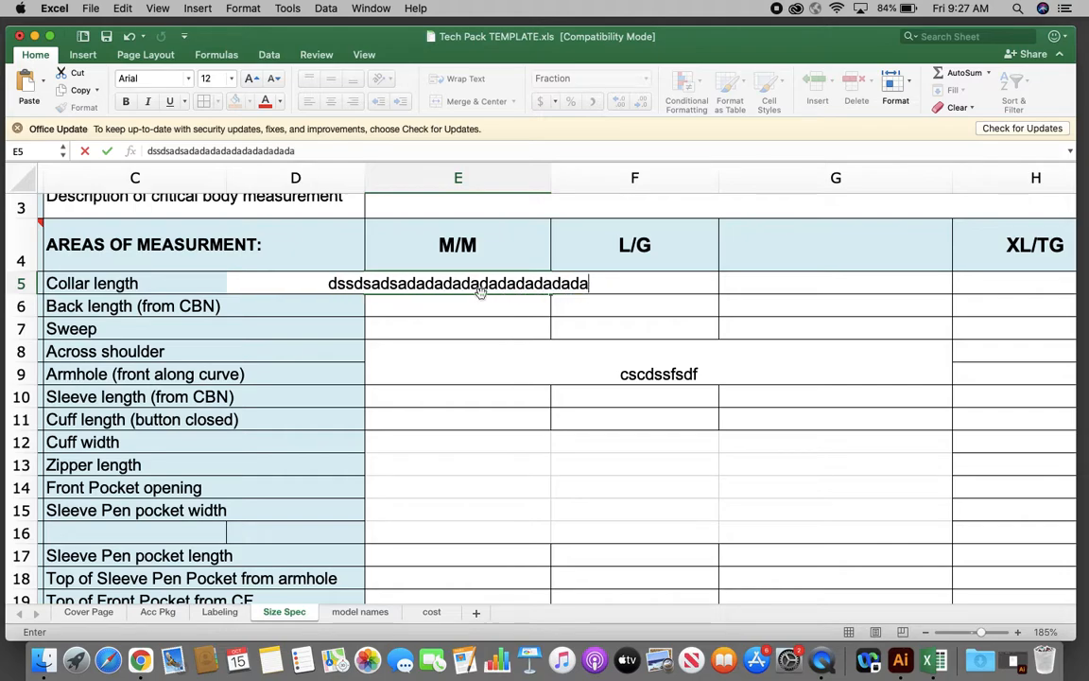
left_click(485, 378)
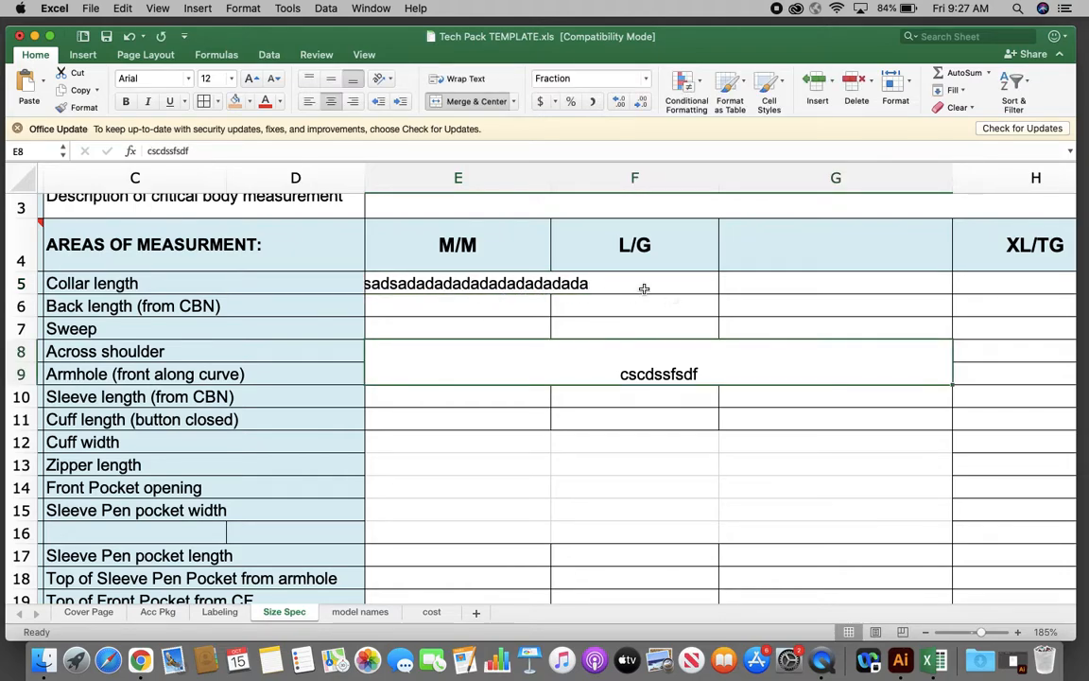
- Turn on Wrap Text for cell E5 in the Collar length row
left_click(536, 283)
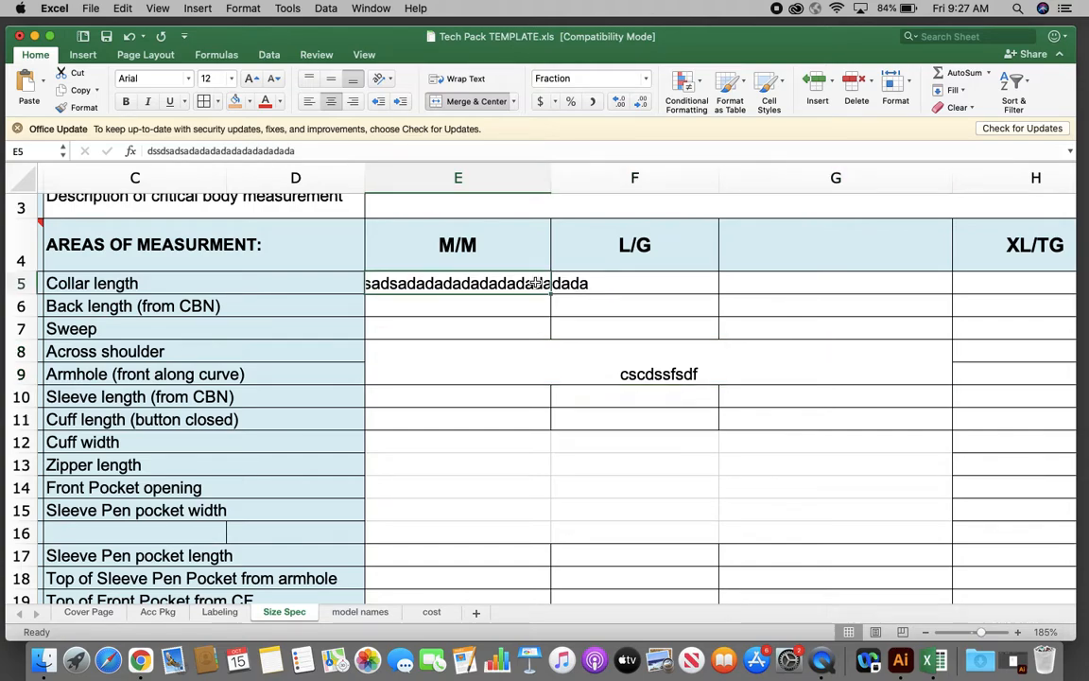
left_click(471, 80)
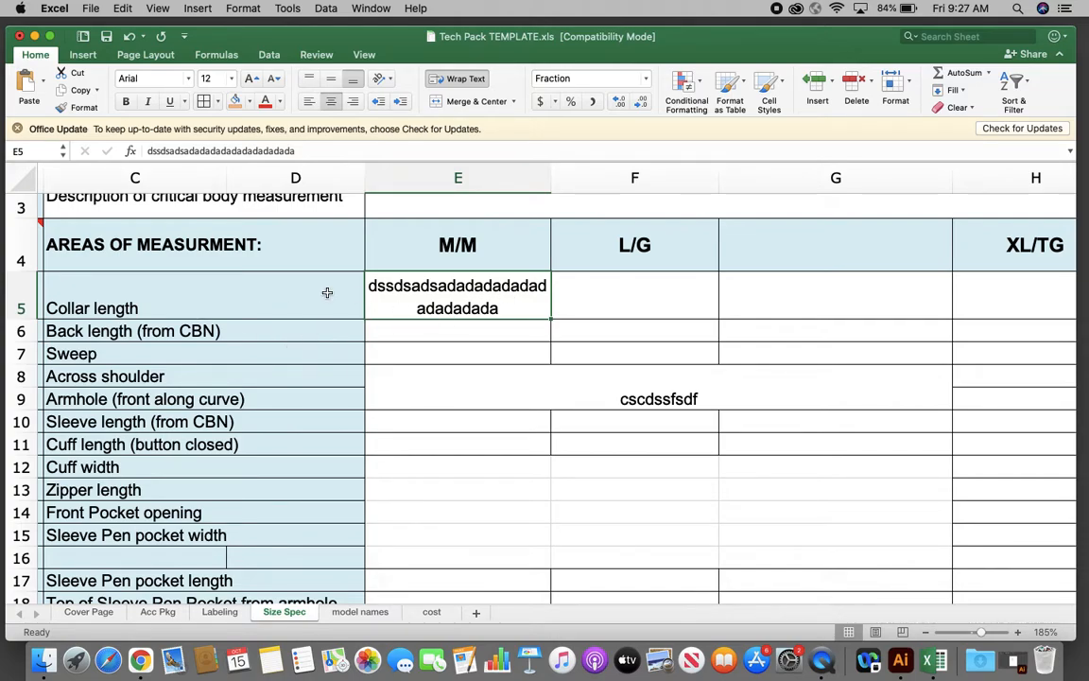
left_click(435, 372)
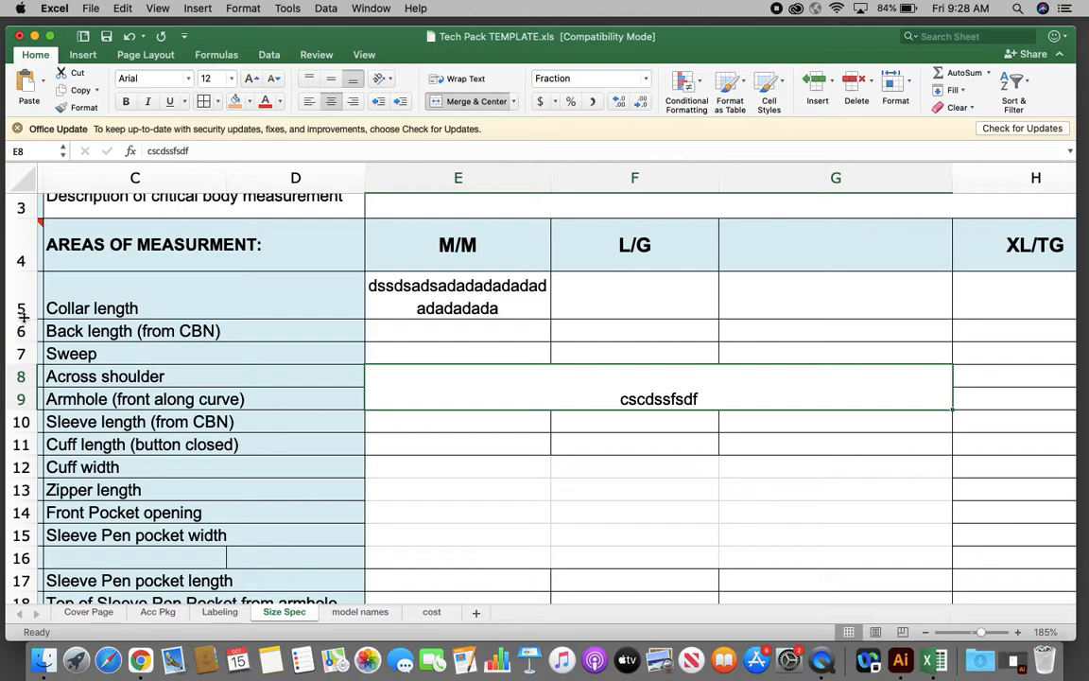
- Make the Collar length row slightly taller, and open the Format Cells alignment settings for the merged cell E8
mouse_move(27, 317)
left_mouse_down()
mouse_move(26, 343)
mouse_move(26, 322)
left_mouse_up()
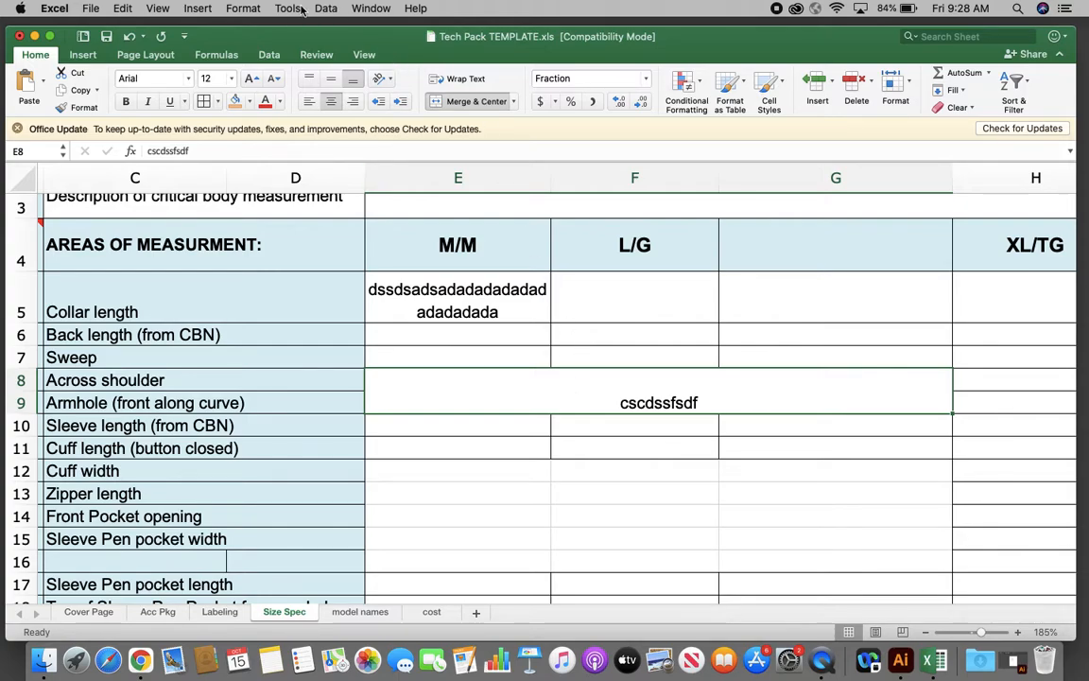
left_click(242, 8)
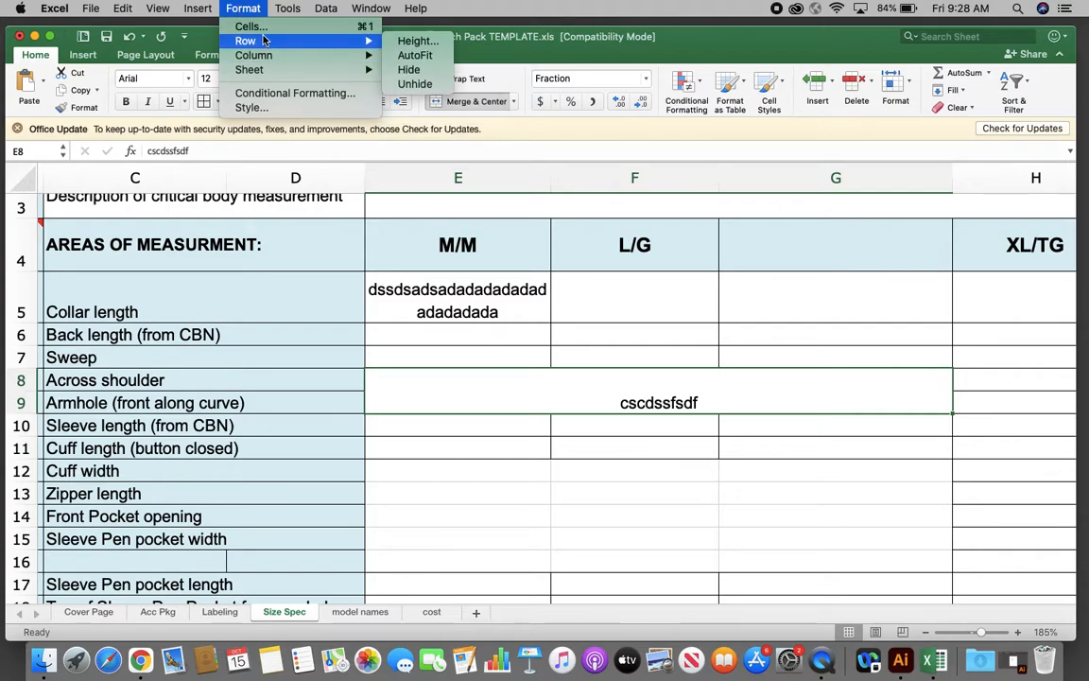
left_click(264, 28)
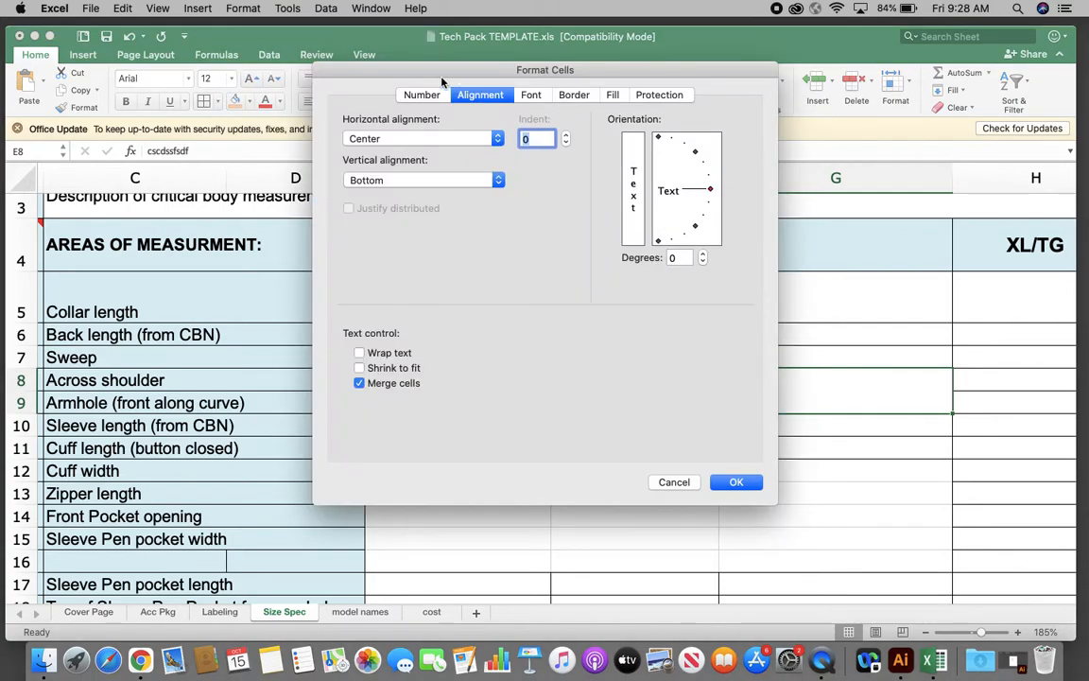
left_click_drag(441, 81, 703, 114)
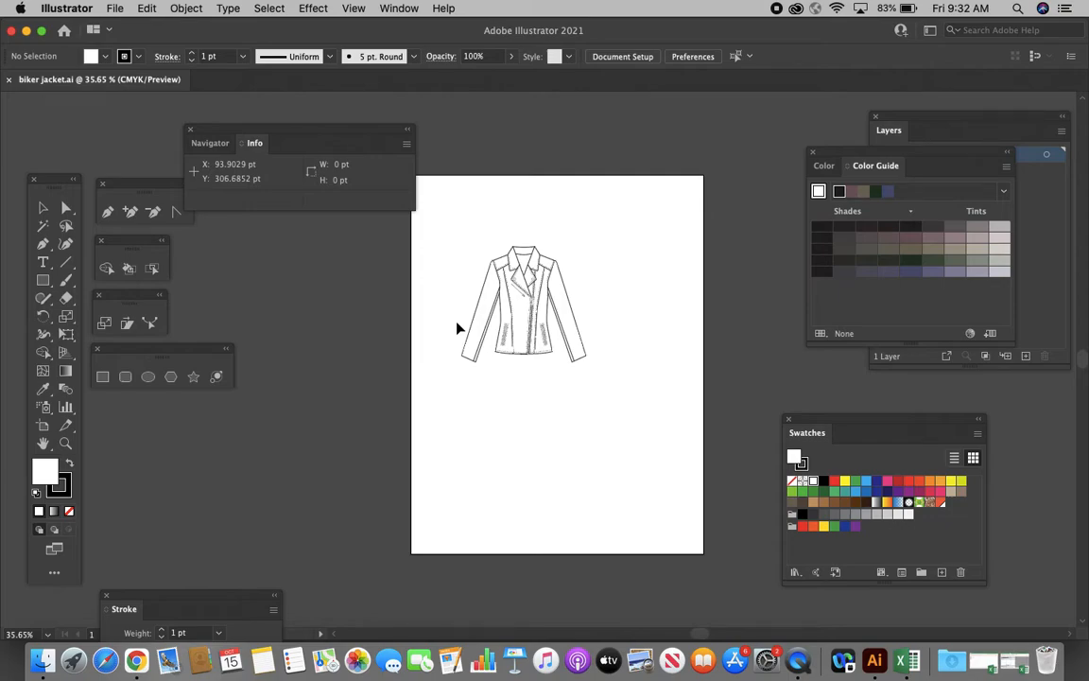
- Switch to Illustrator with biker jacket.ai and delete the diagonal arrow's shaft below the lapel on the jacket's chest
scroll(457, 328, "up", 5)
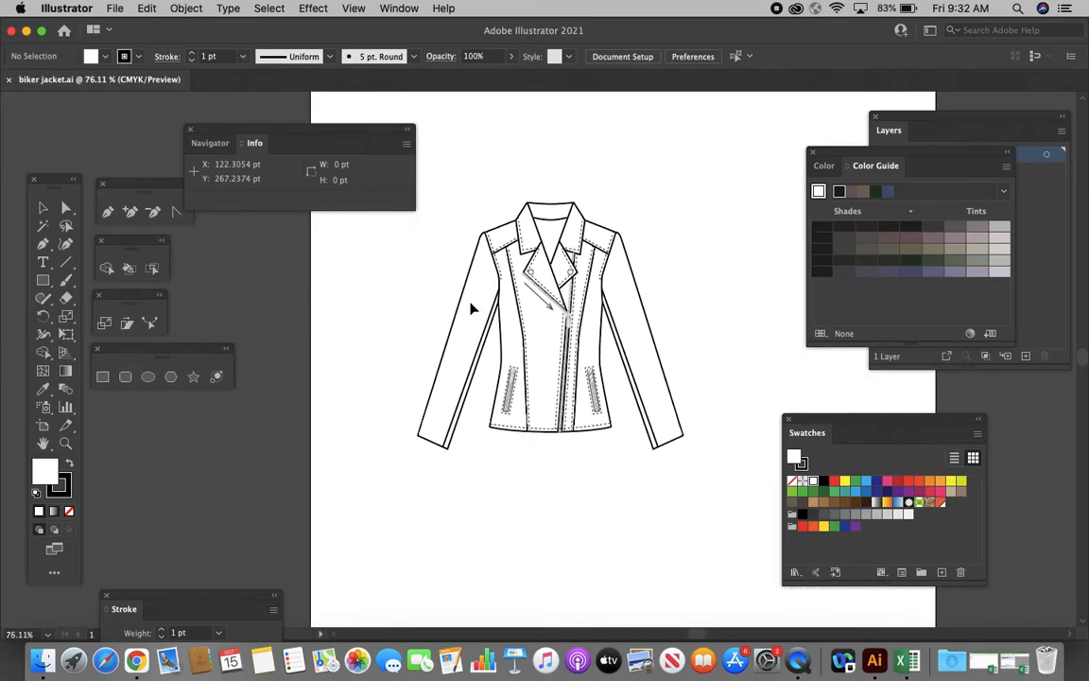
scroll(471, 309, "up", 1)
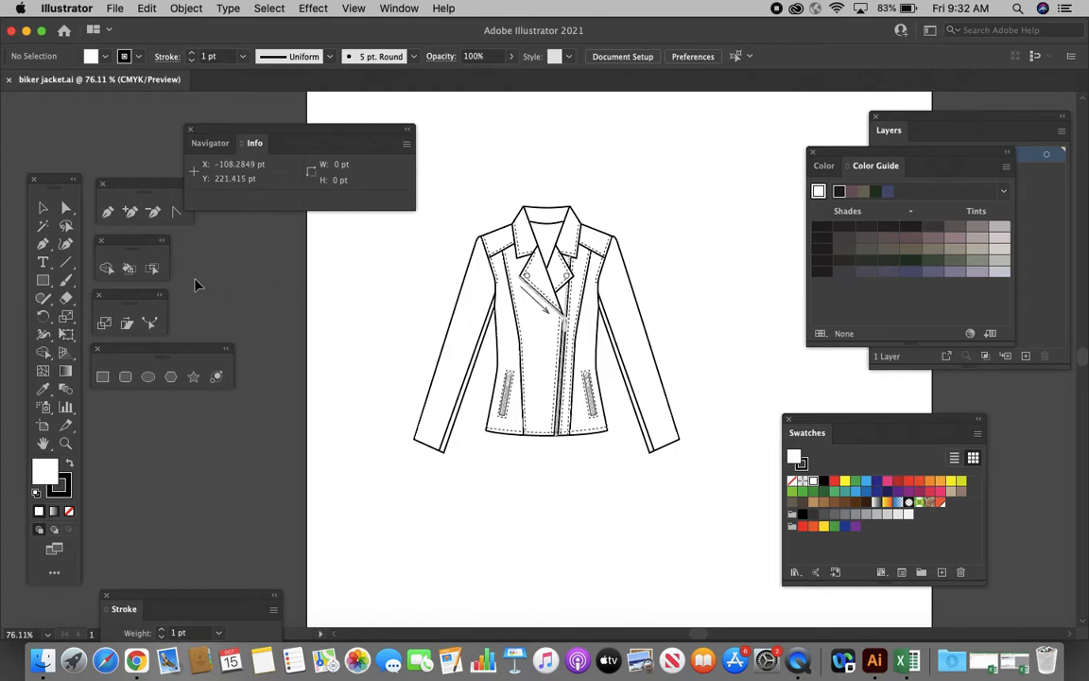
left_click(66, 208)
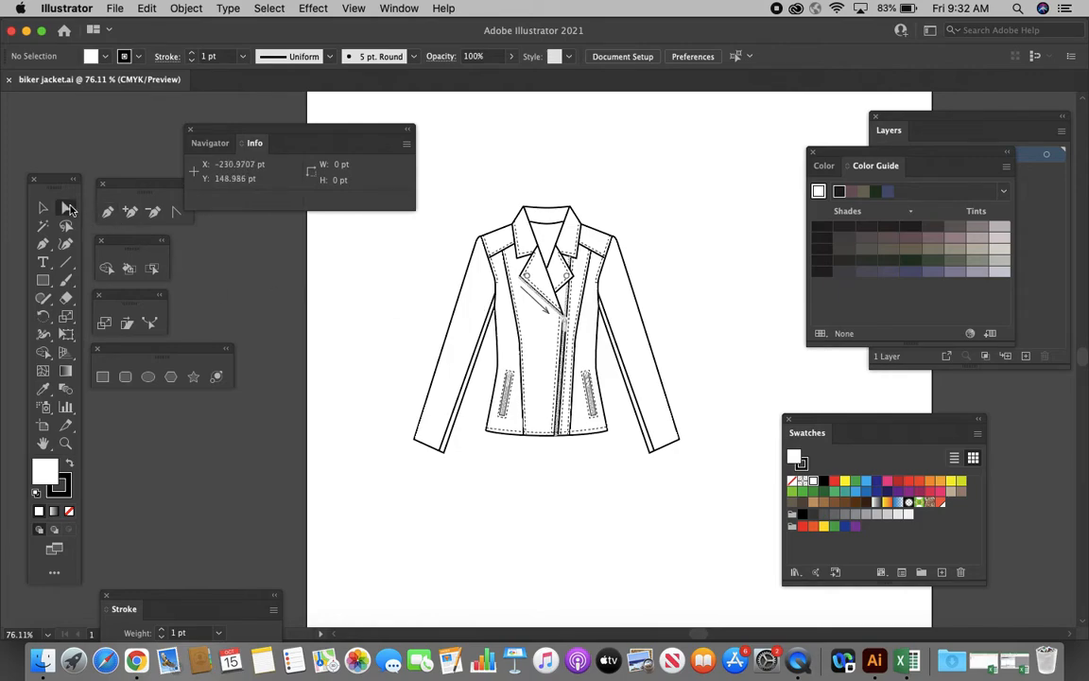
left_click(531, 297)
key("Delete")
scroll(463, 301, "down", 2)
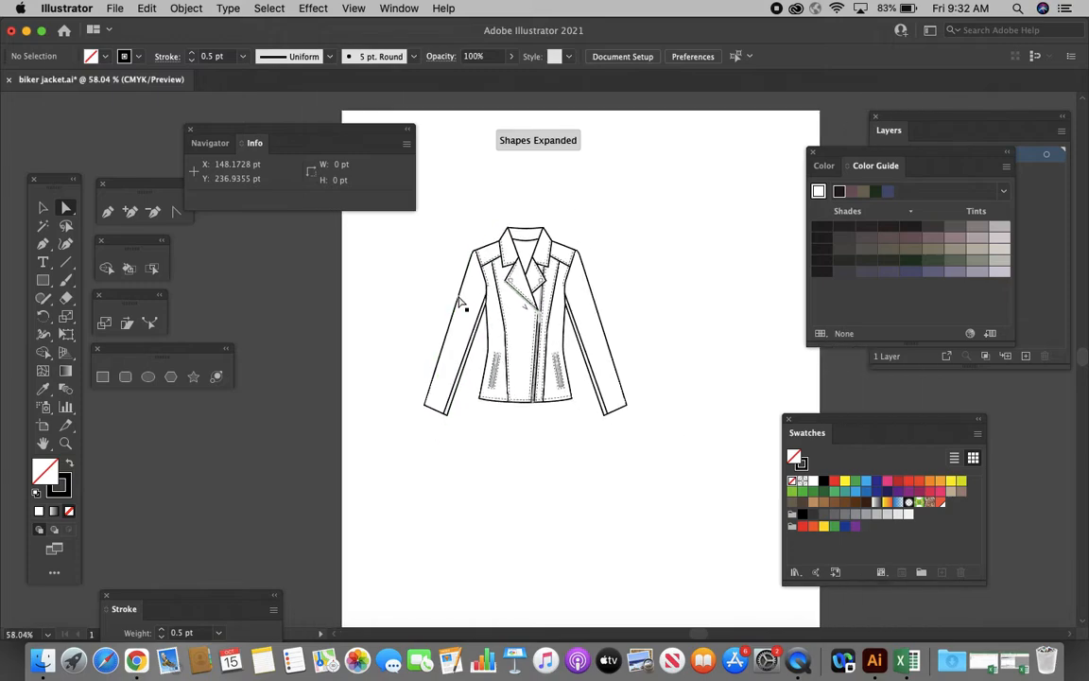
- Select the whole jacket drawing and set up its export to the Desktop in JPEG format as biker jacket.jpg
key("v")
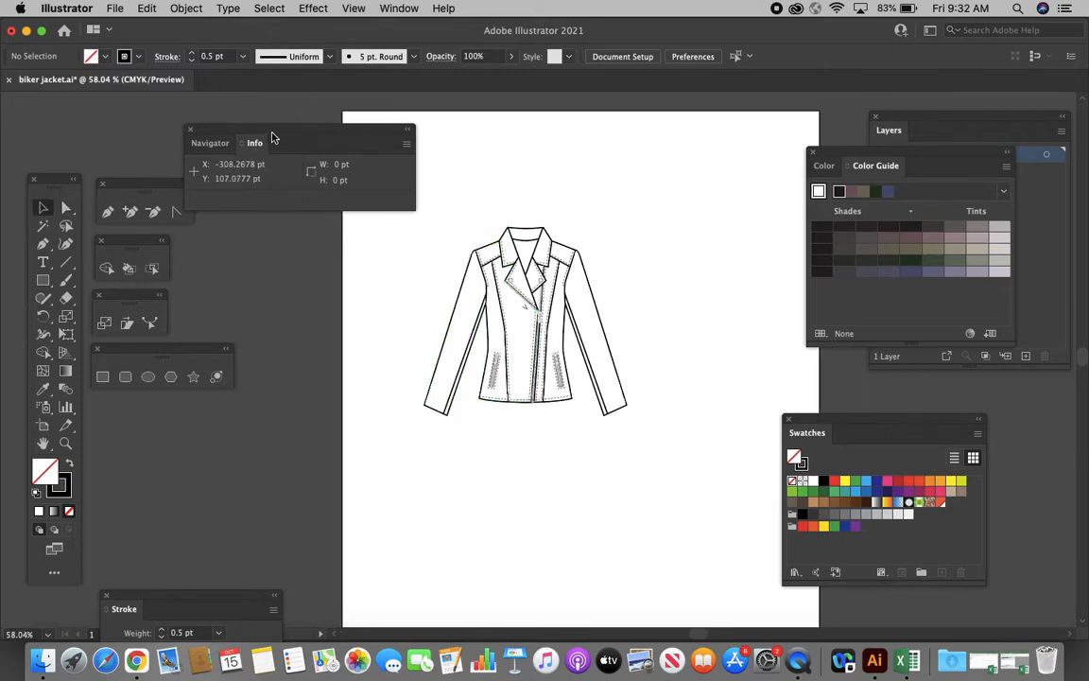
left_click_drag(249, 123, 208, 109)
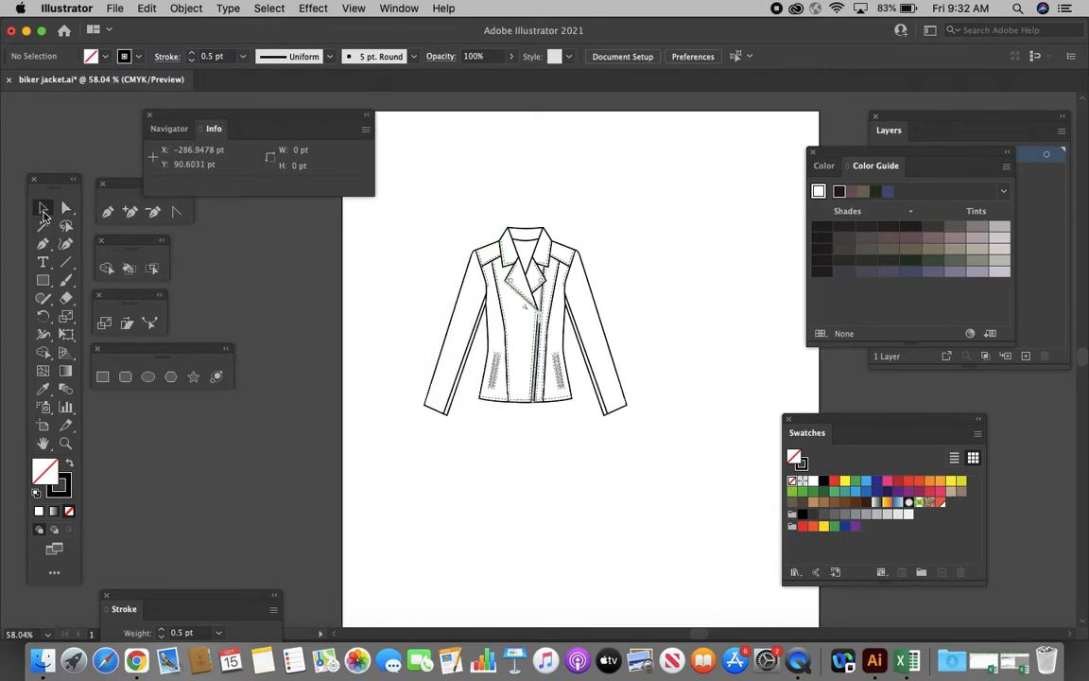
left_click_drag(411, 223, 678, 440)
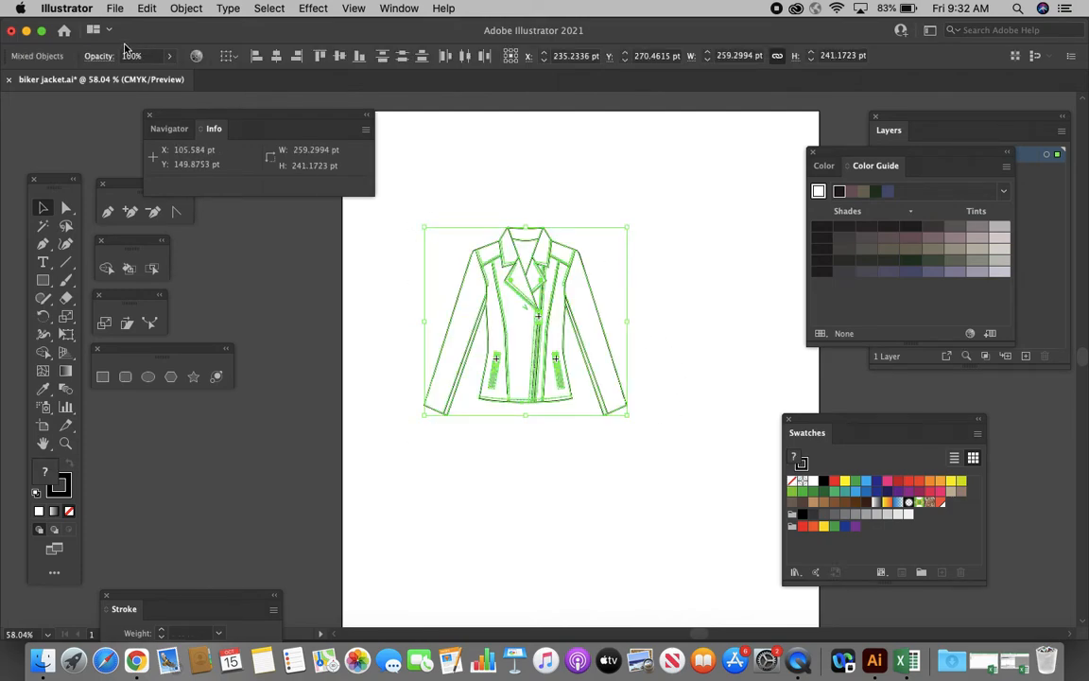
left_click(115, 7)
mouse_move(190, 274)
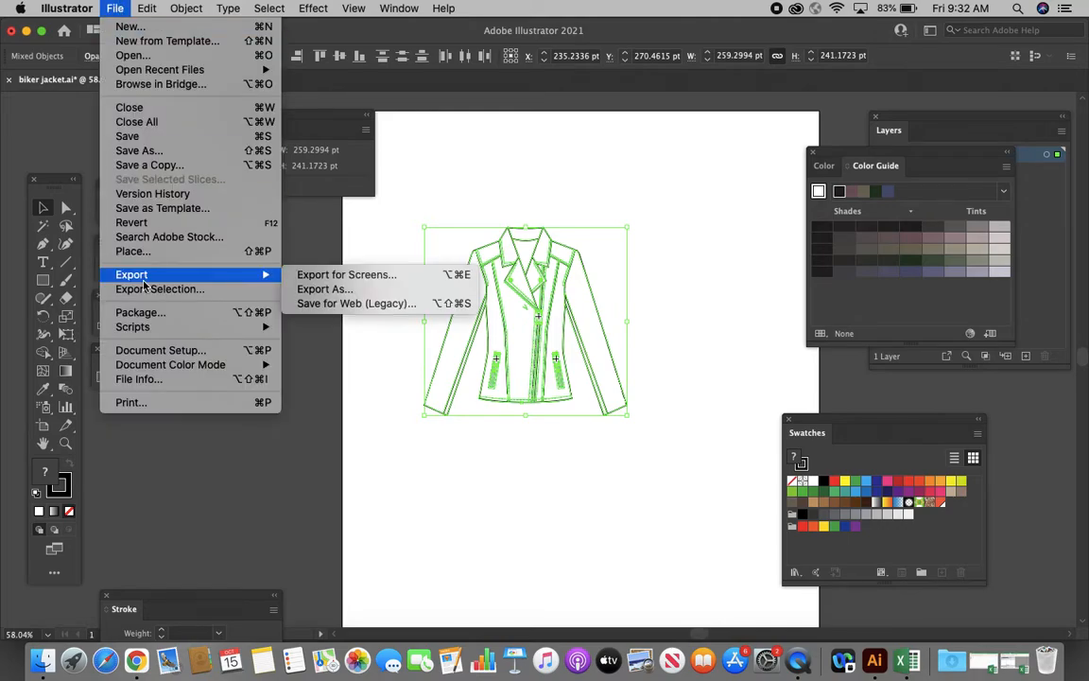
left_click(319, 292)
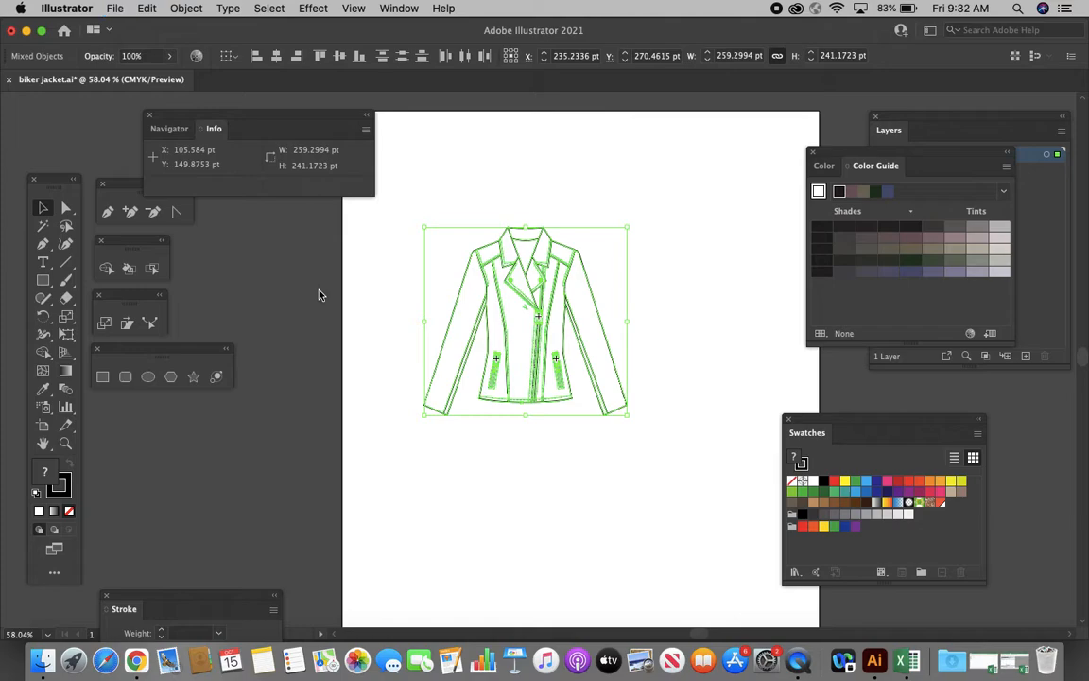
left_click(525, 210)
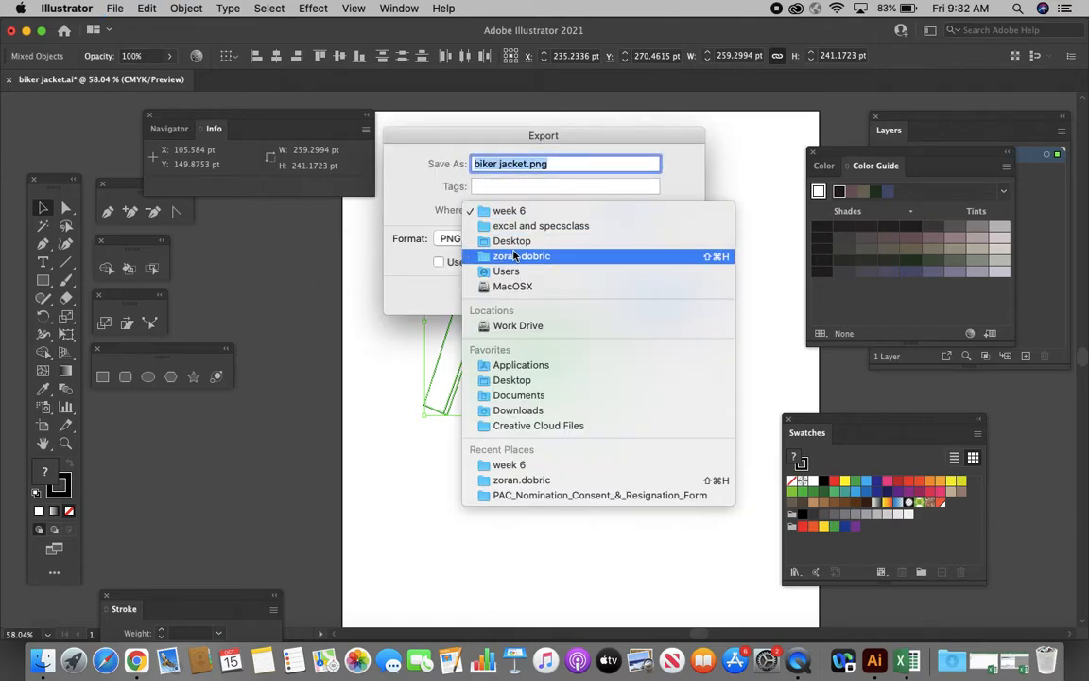
left_click(516, 241)
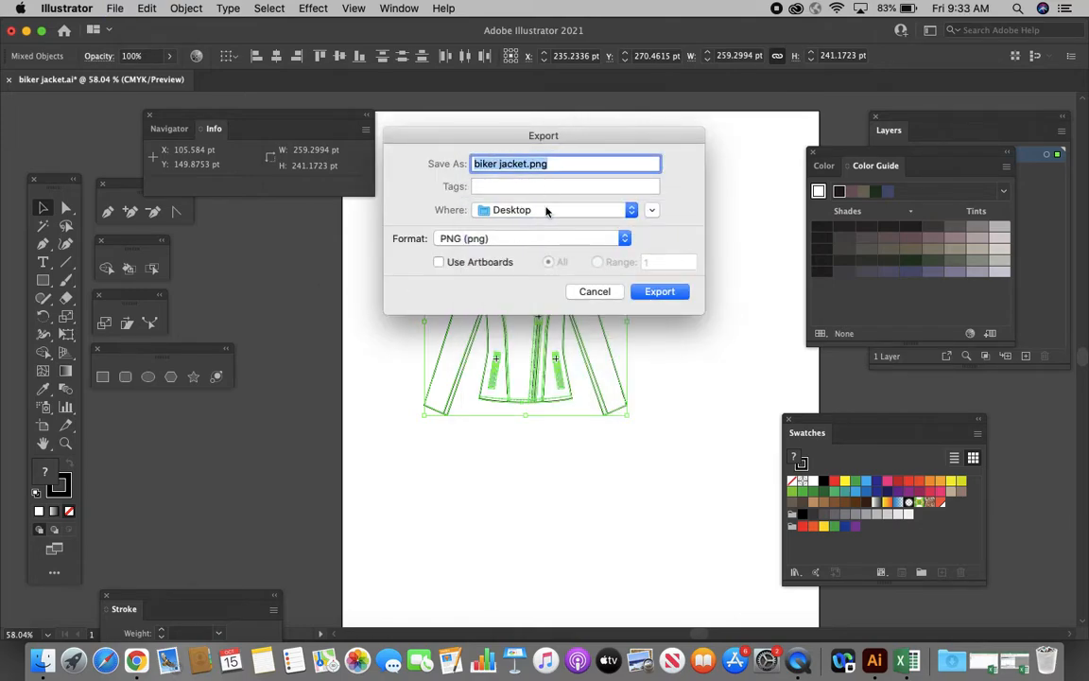
left_click(537, 239)
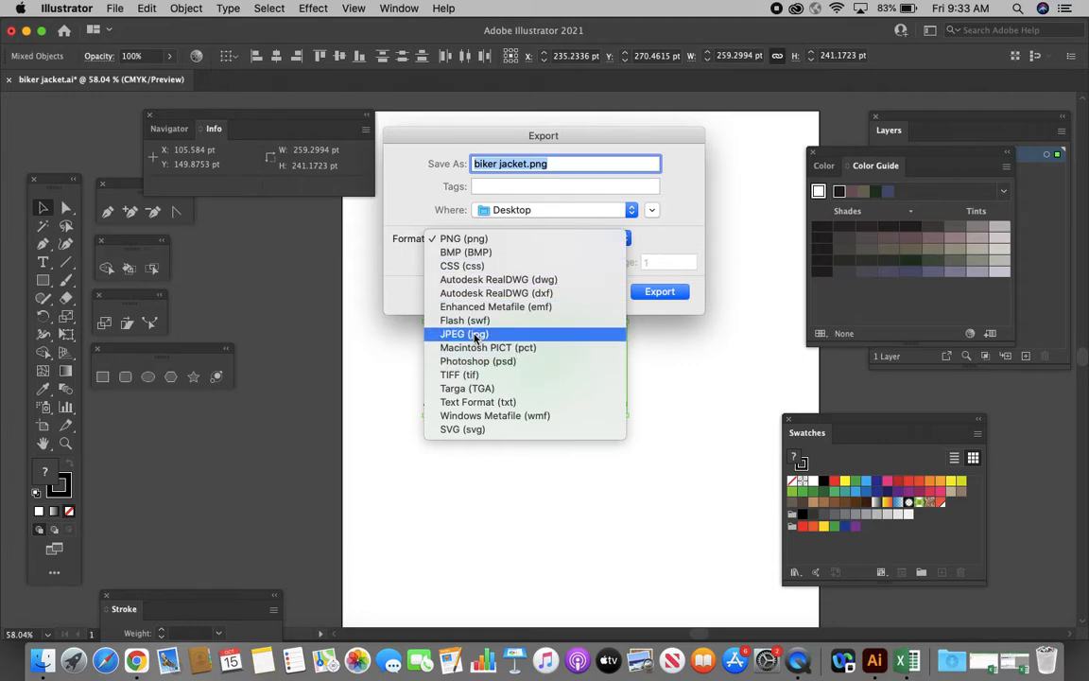
left_click(457, 335)
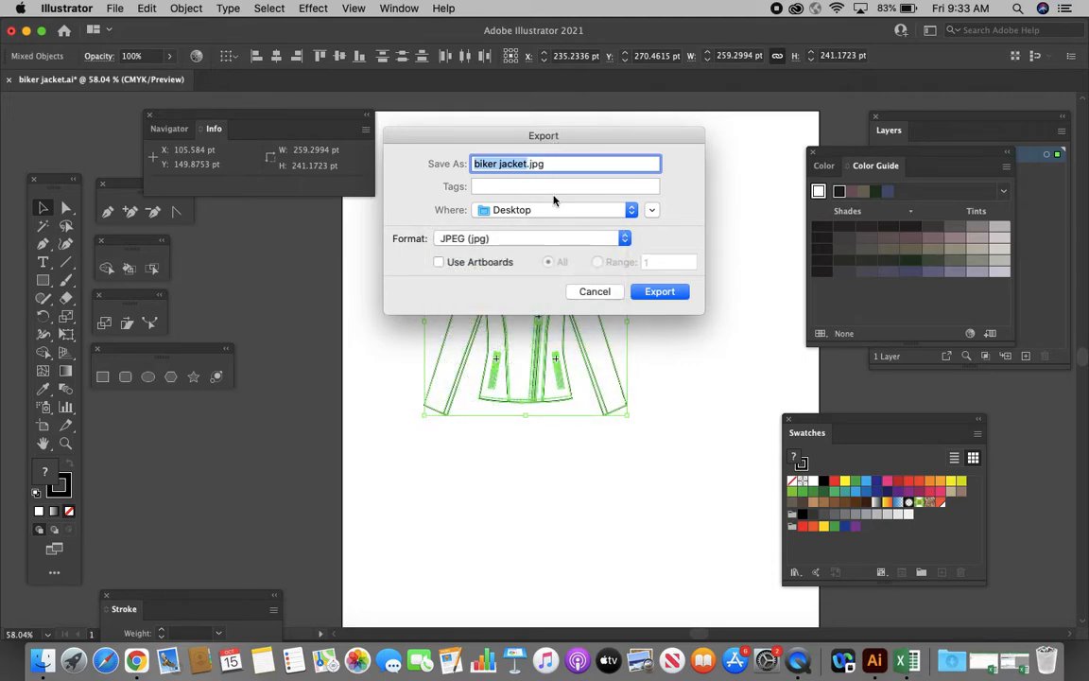
- Export the JPEG at Medium (150 ppi) resolution with the CMYK color model and maximum quality
left_click(668, 292)
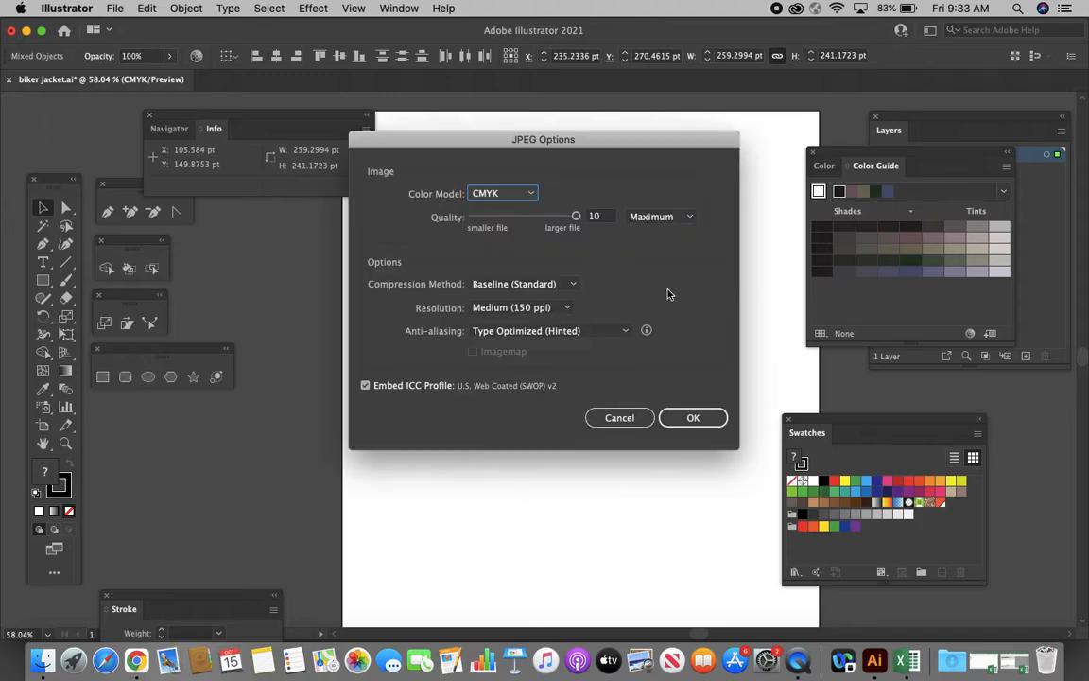
left_click(568, 310)
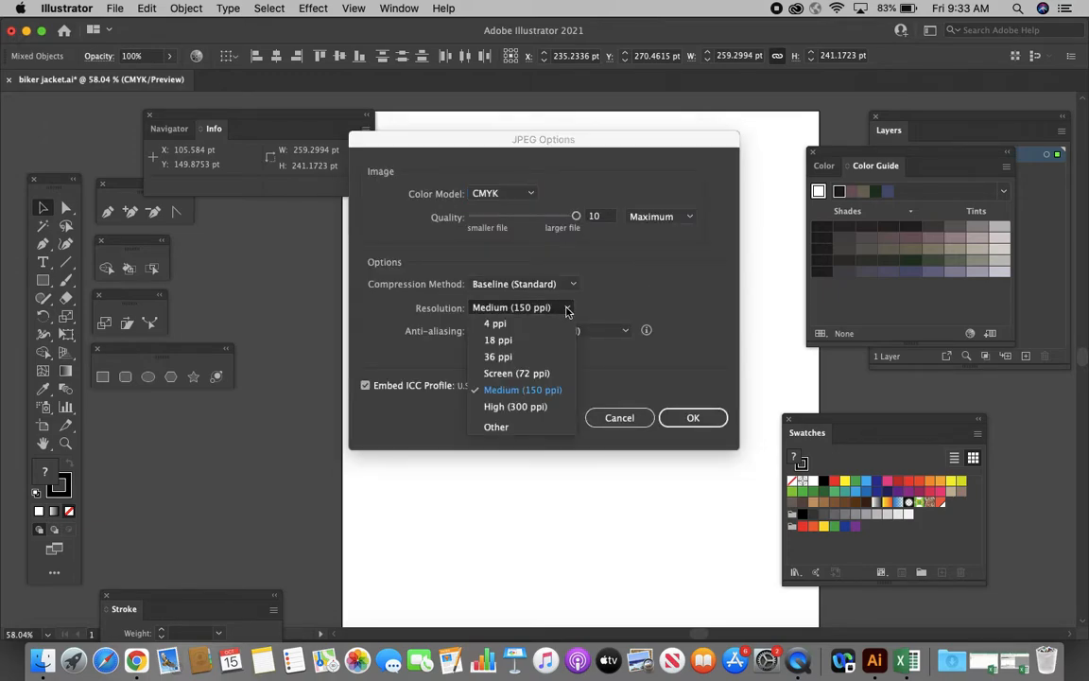
left_click(550, 391)
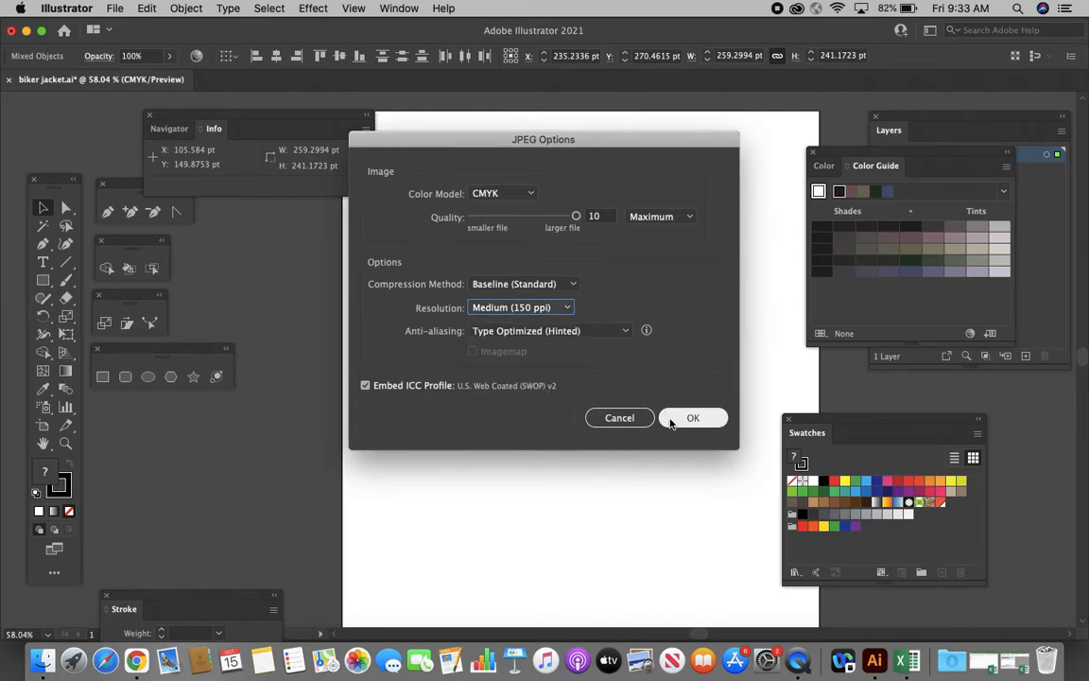
left_click(692, 421)
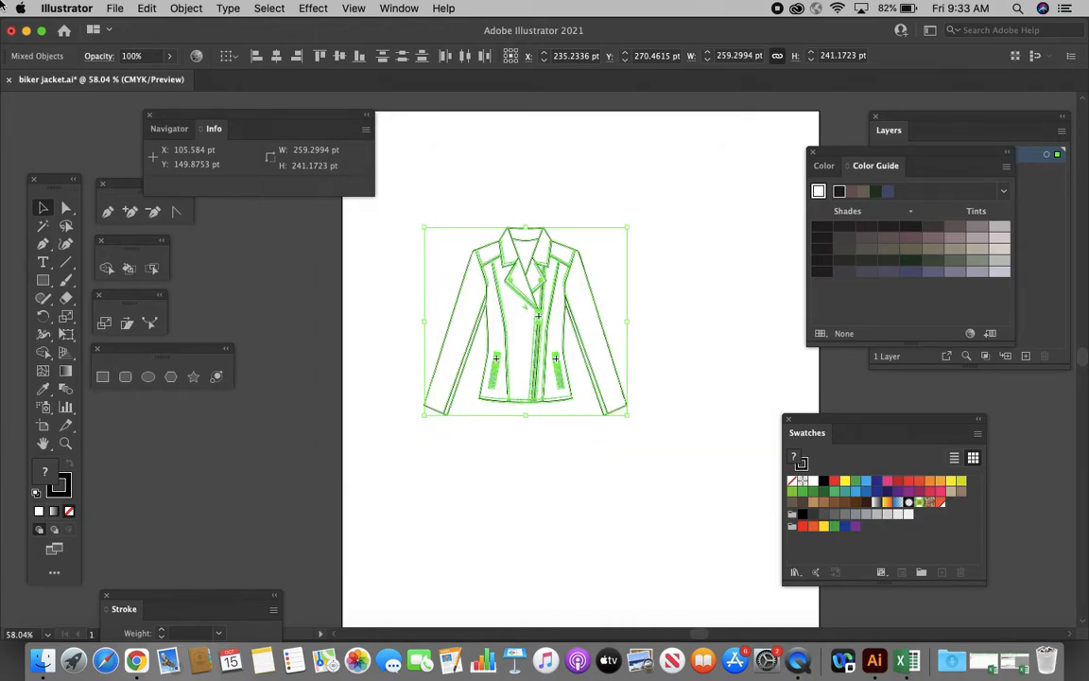
- Clear the open windows off the desktop, move biker jacket.jpg above the excel and specsclass folder, and check the image in Preview
left_click(27, 31)
left_click(473, 303)
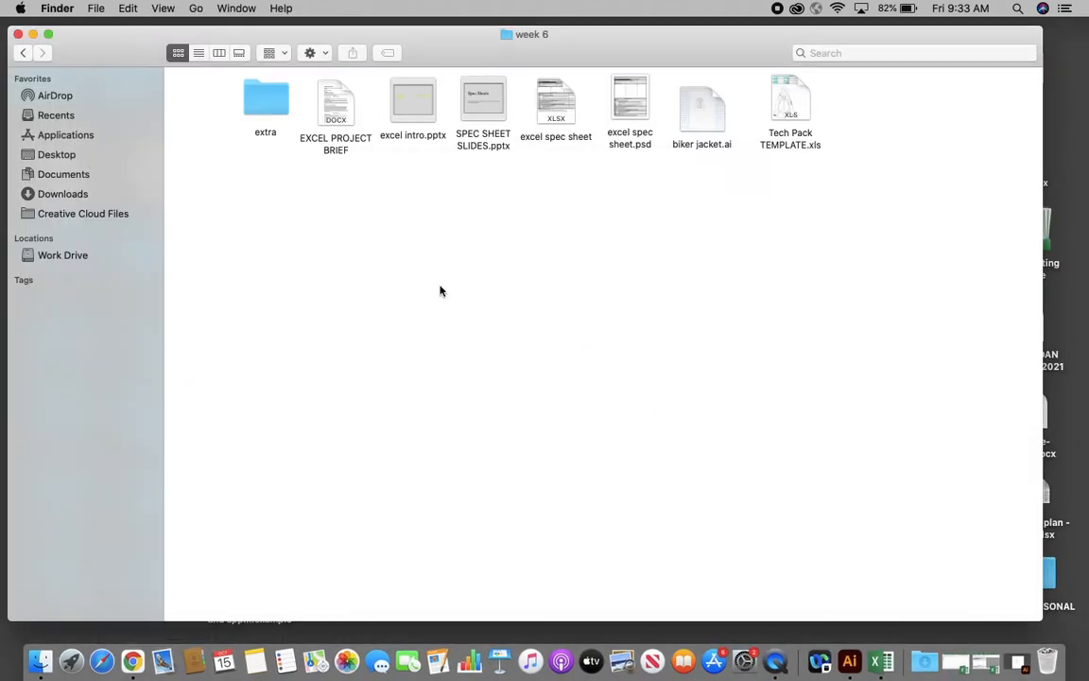
left_click(17, 36)
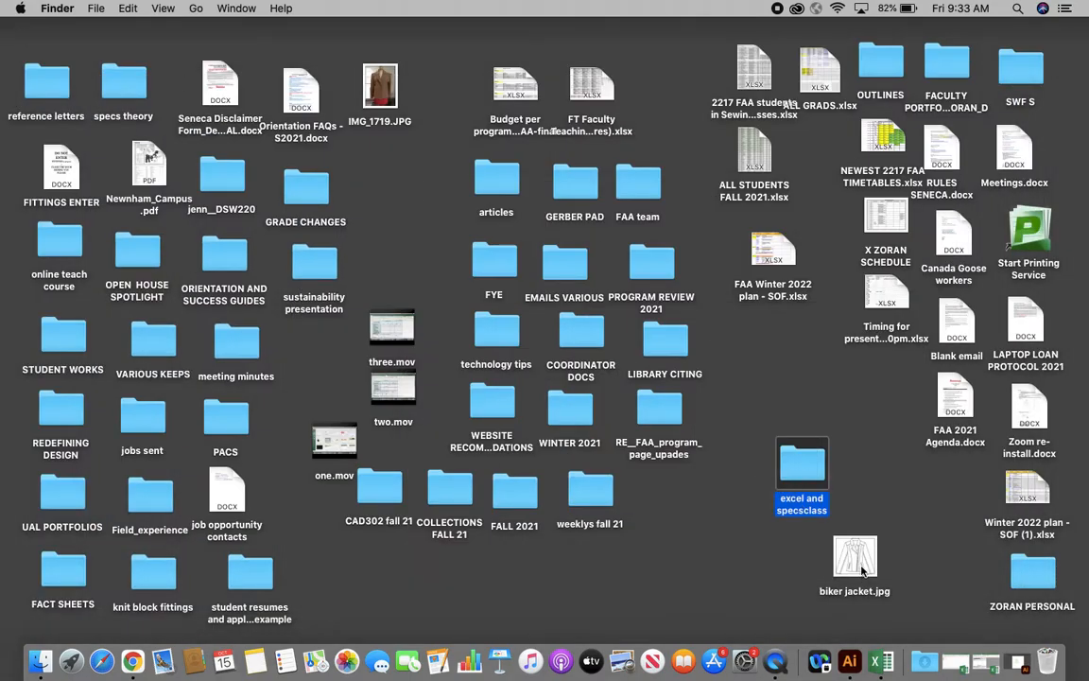
left_click_drag(863, 568, 797, 377)
double_click(796, 377)
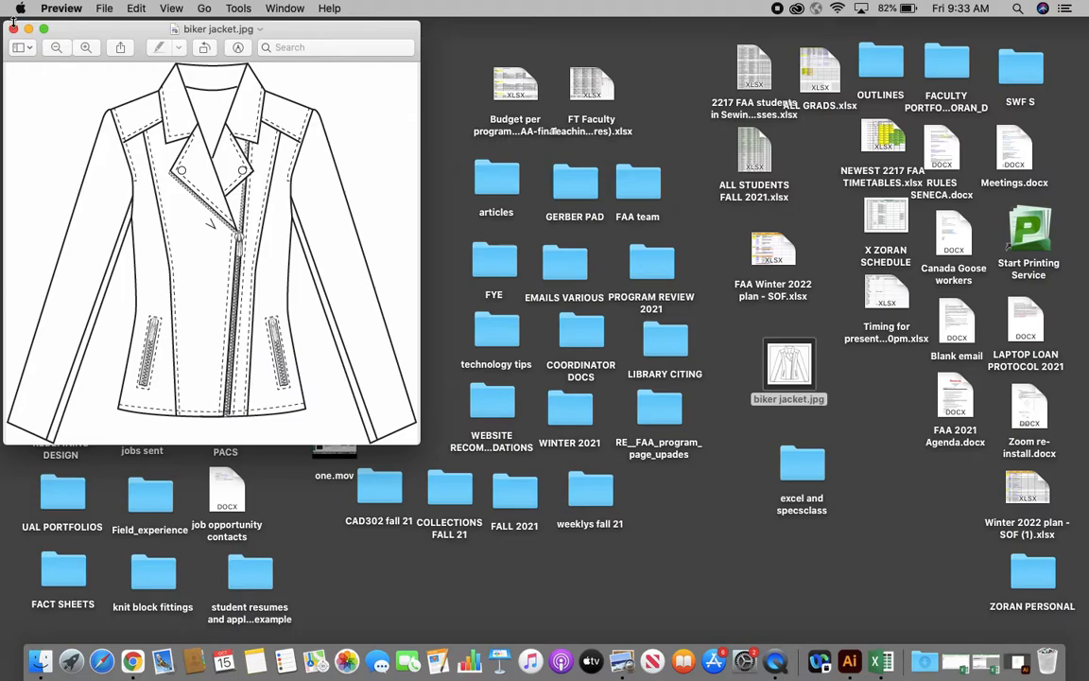
left_click(14, 29)
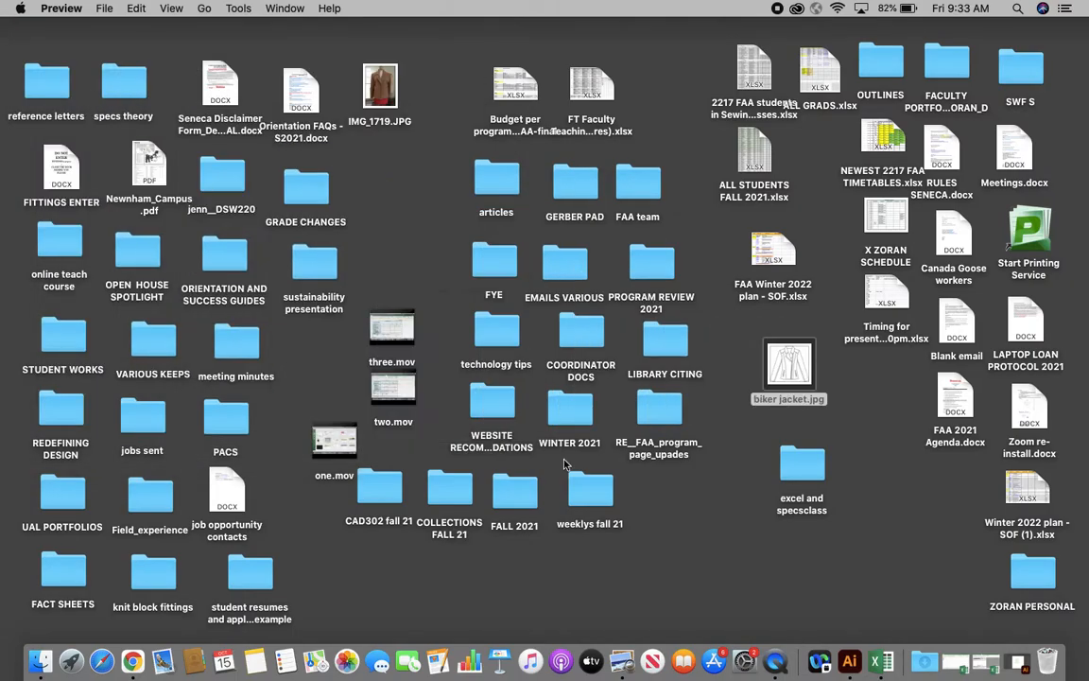
- Switch to the excel spec sheet workbook in Excel, insert biker jacket.jpg into the front sketch box and shrink it to fit
left_click(969, 666)
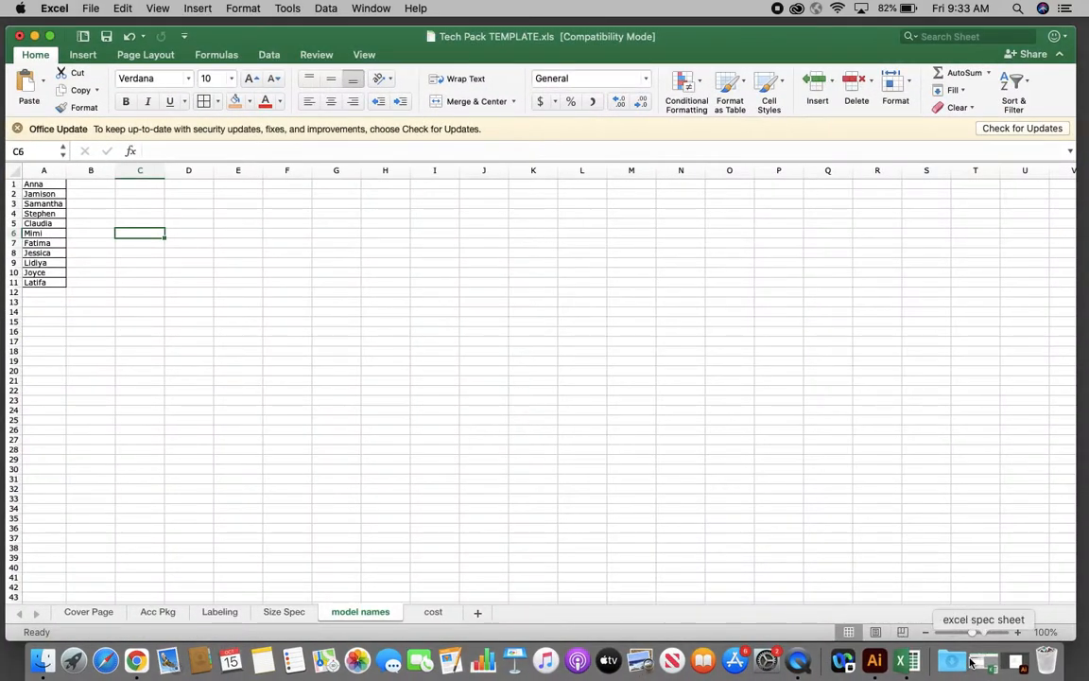
left_click(971, 662)
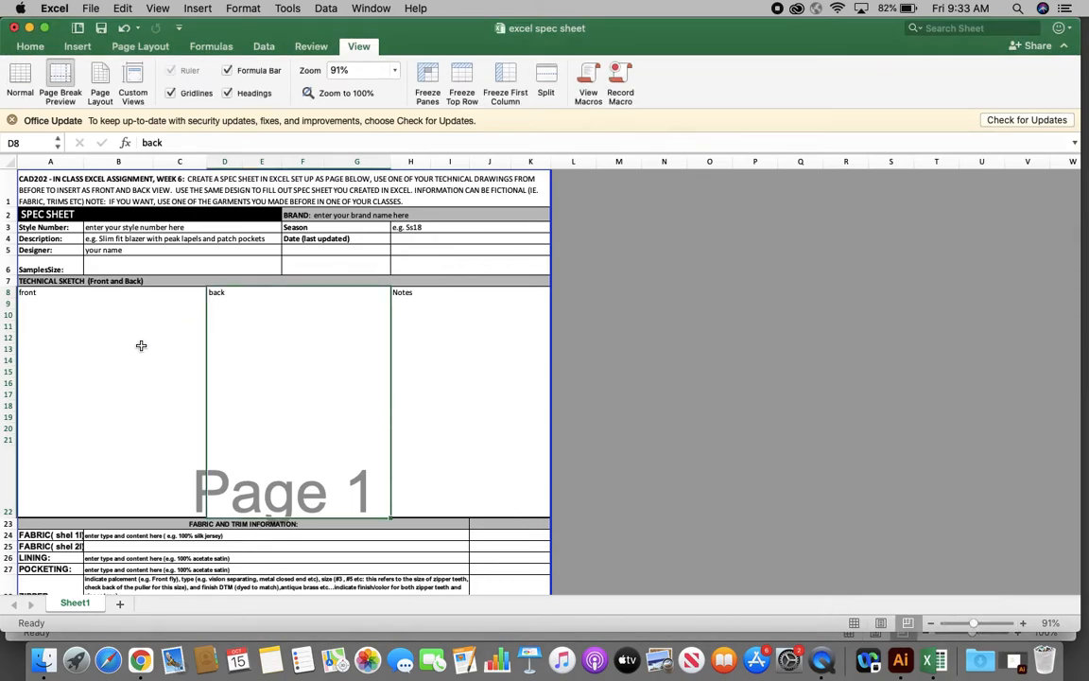
left_click(140, 347)
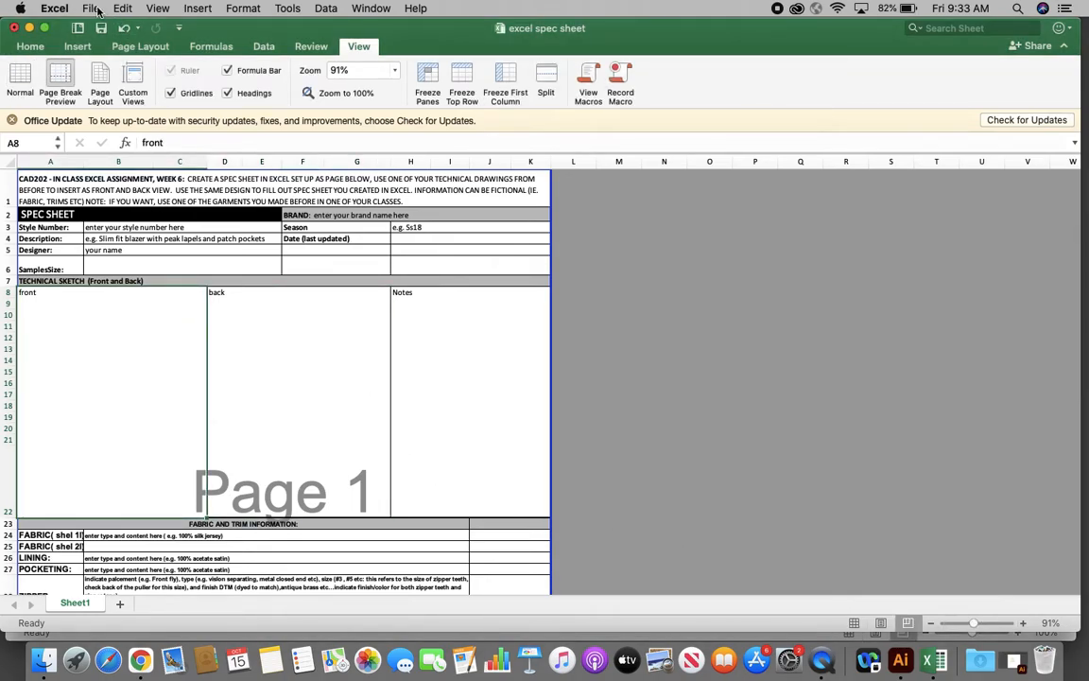
left_click(199, 9)
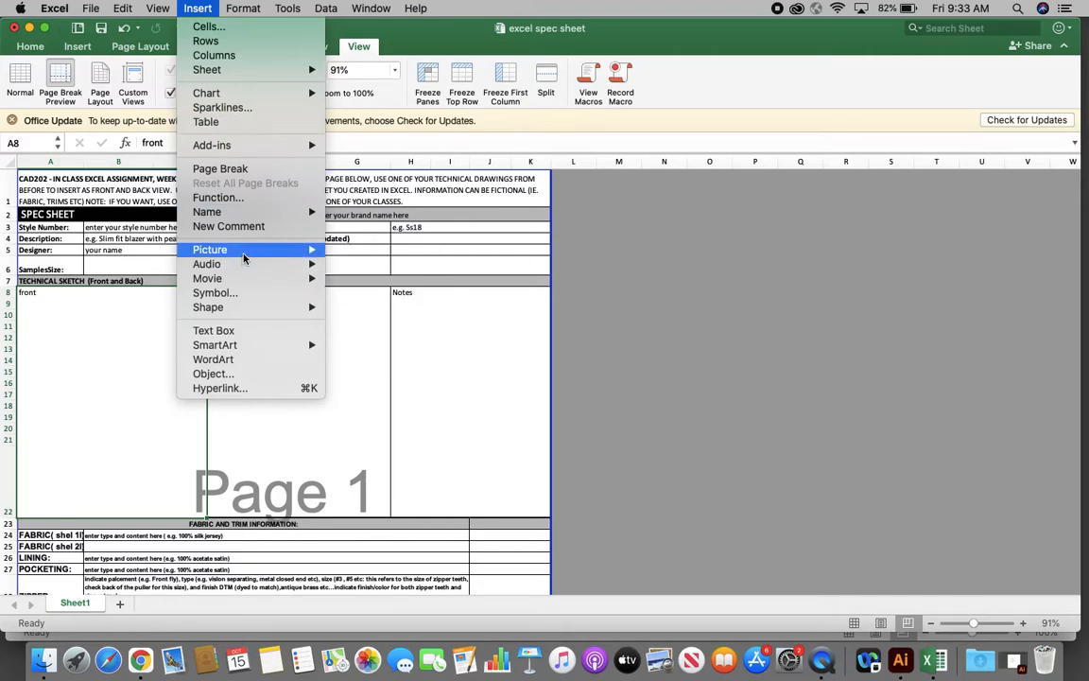
mouse_move(244, 256)
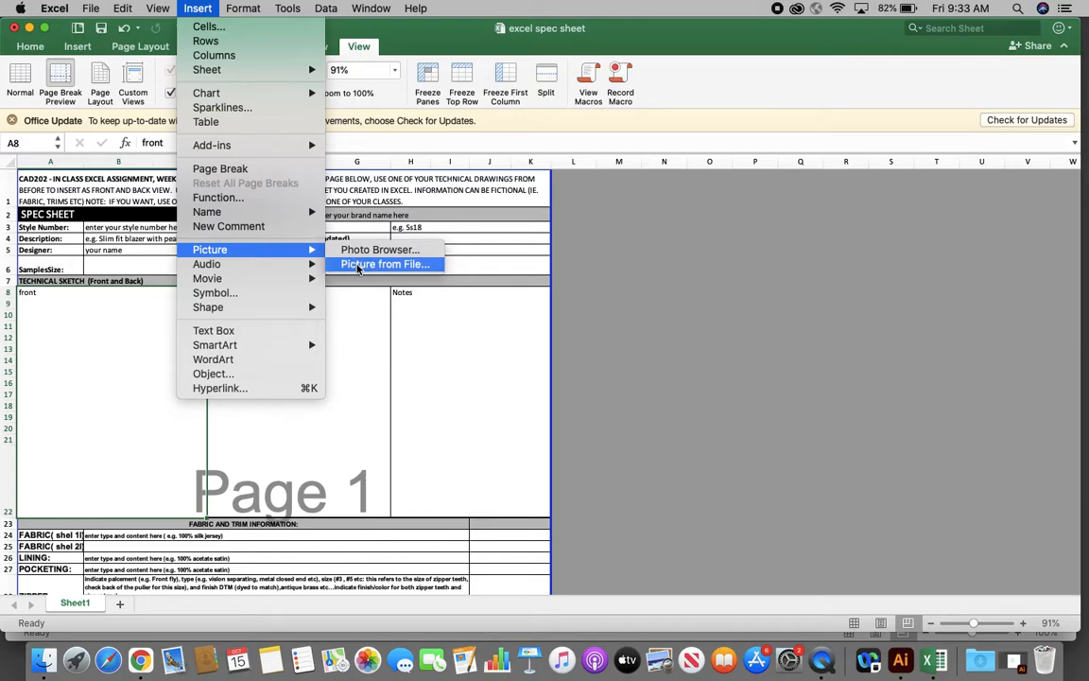
left_click(359, 265)
left_click(276, 188)
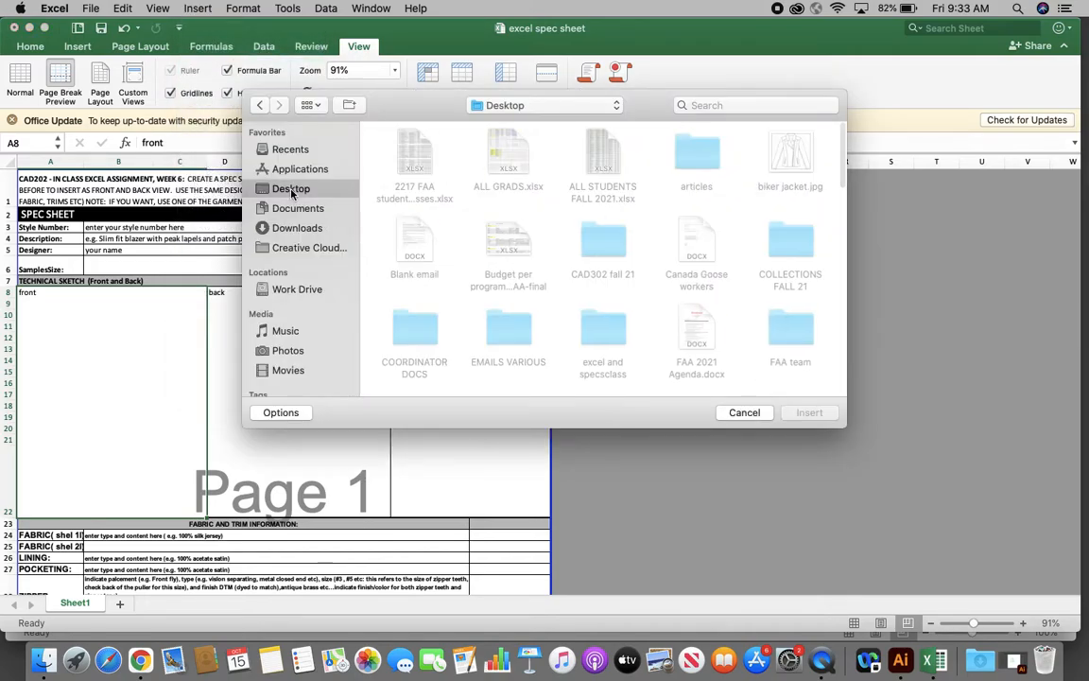
left_click(804, 162)
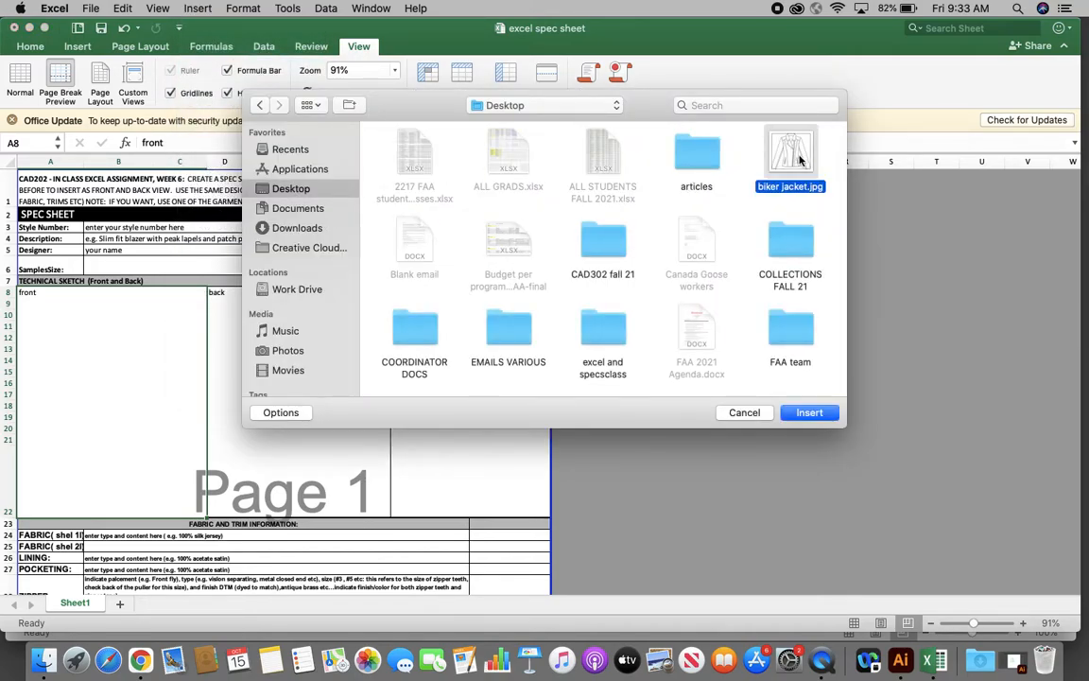
left_click(807, 412)
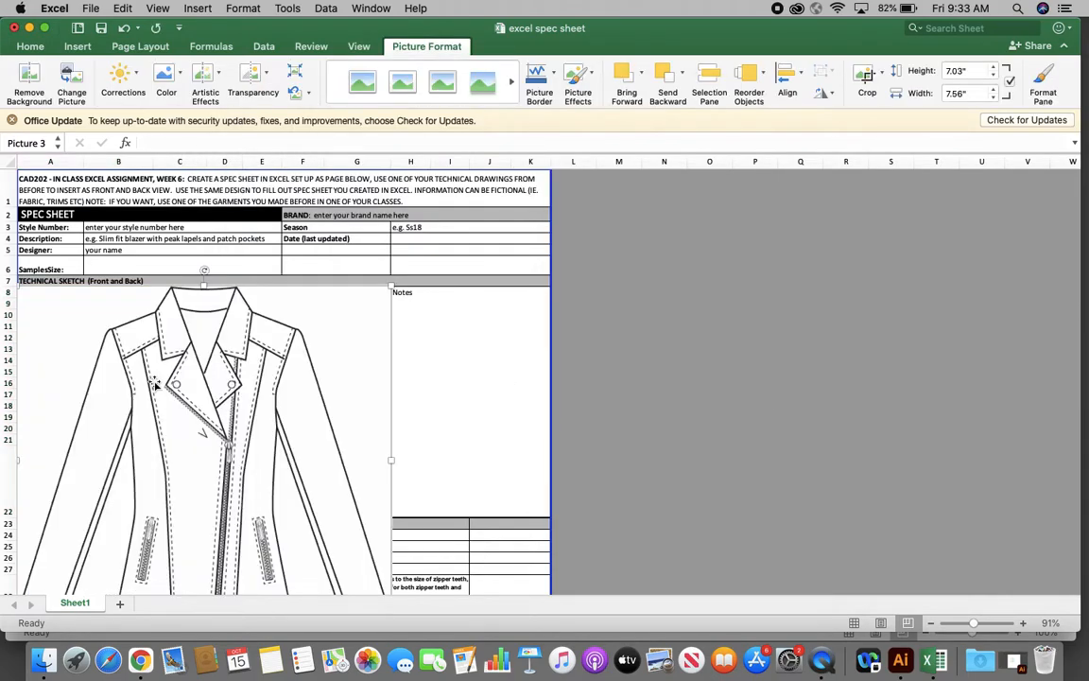
left_click_drag(390, 287, 151, 368)
- Select the empty back sketch box and open the picture insertion options
left_click(278, 397)
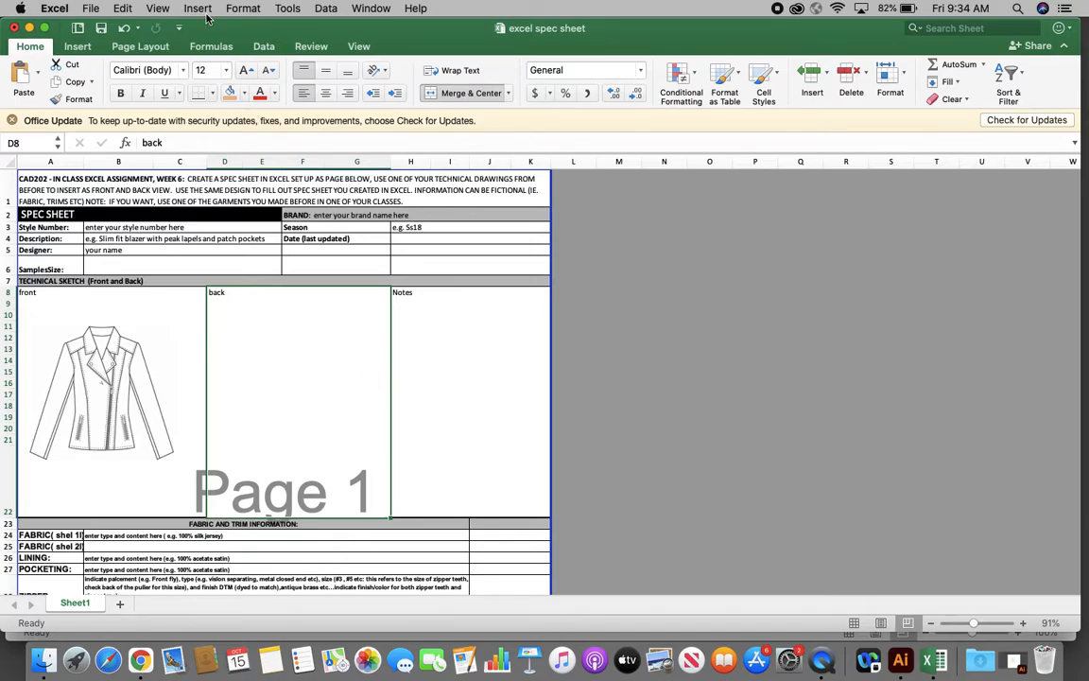
left_click(79, 47)
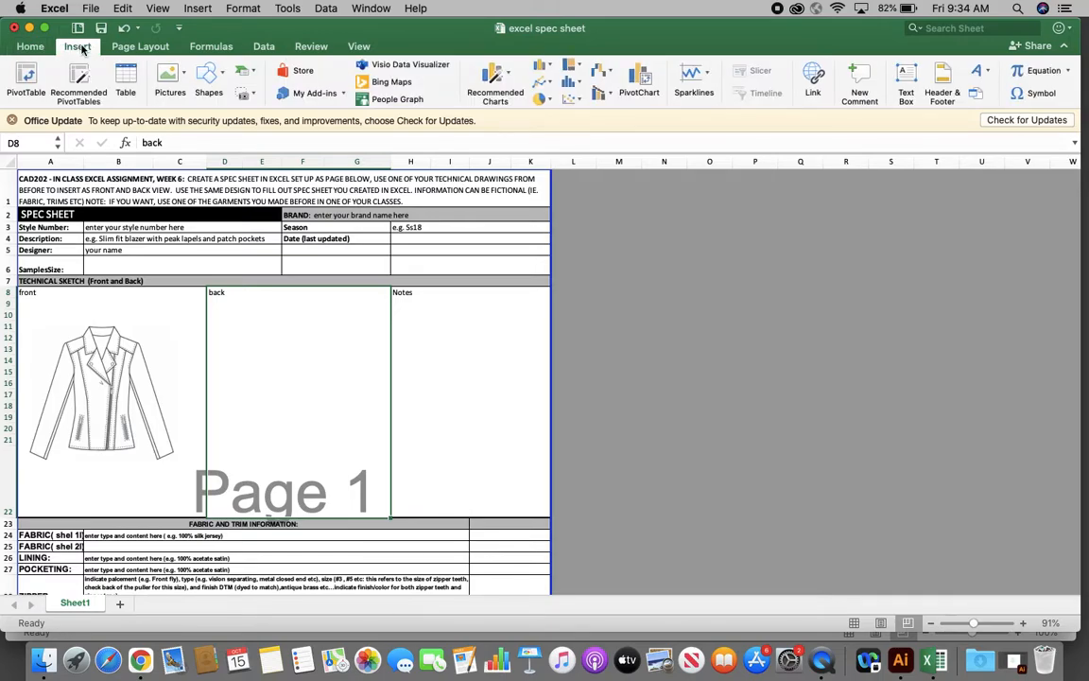
left_click(186, 76)
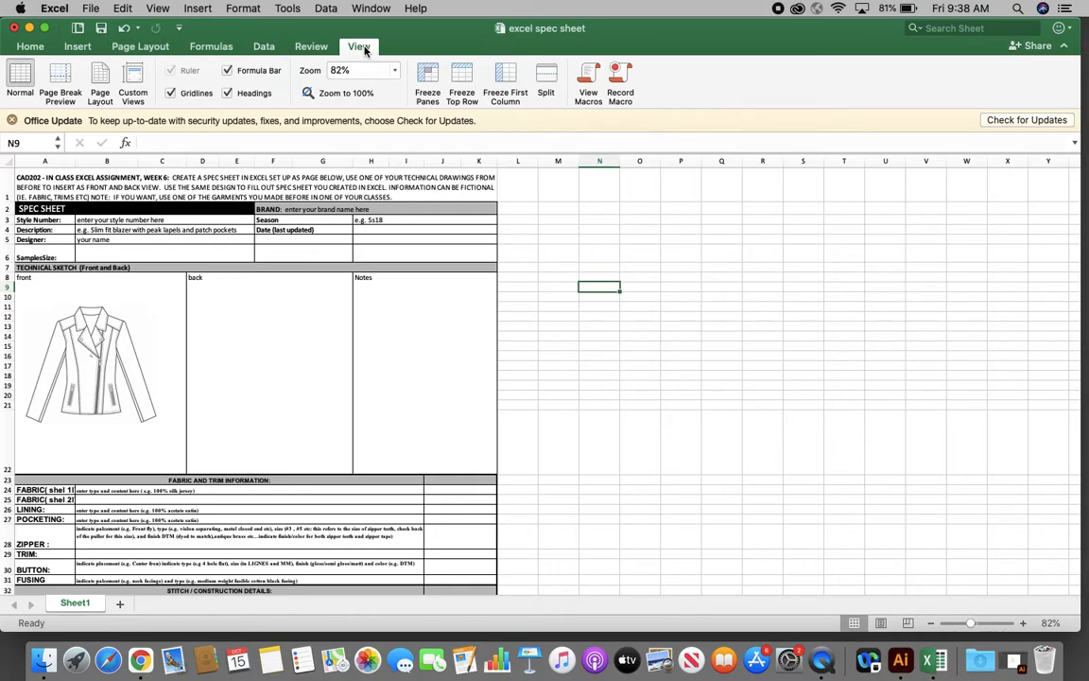
- Show the sheet in Page Break Preview and examine how the page boundary frames the spec sheet down to the comments
left_click(19, 72)
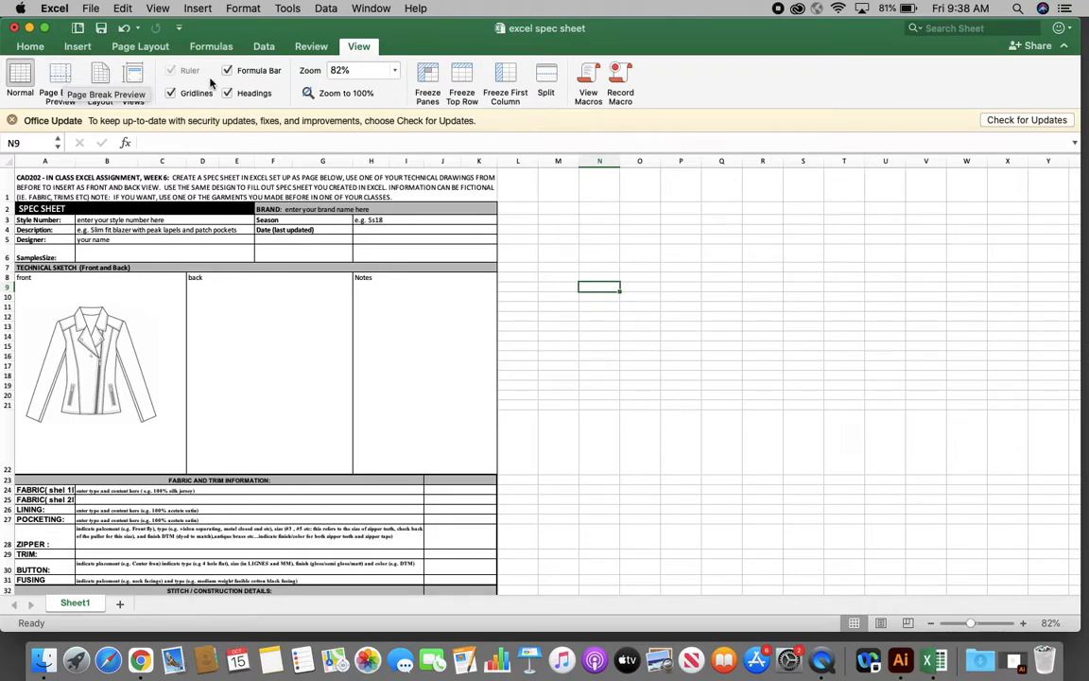
left_click(64, 69)
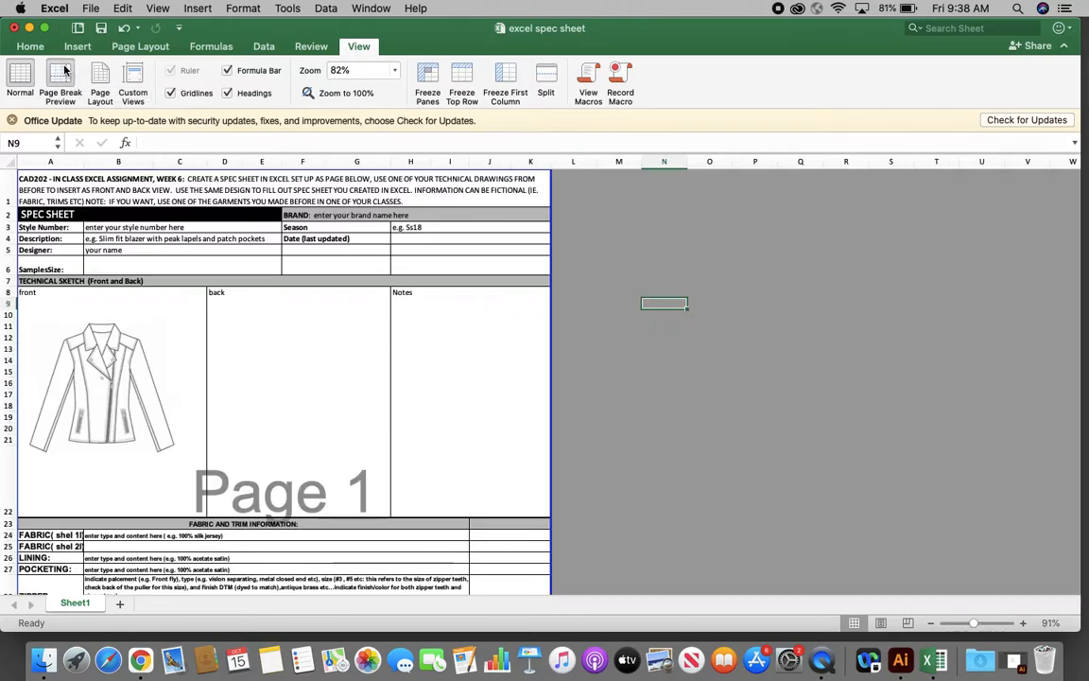
scroll(299, 328, "down", 10)
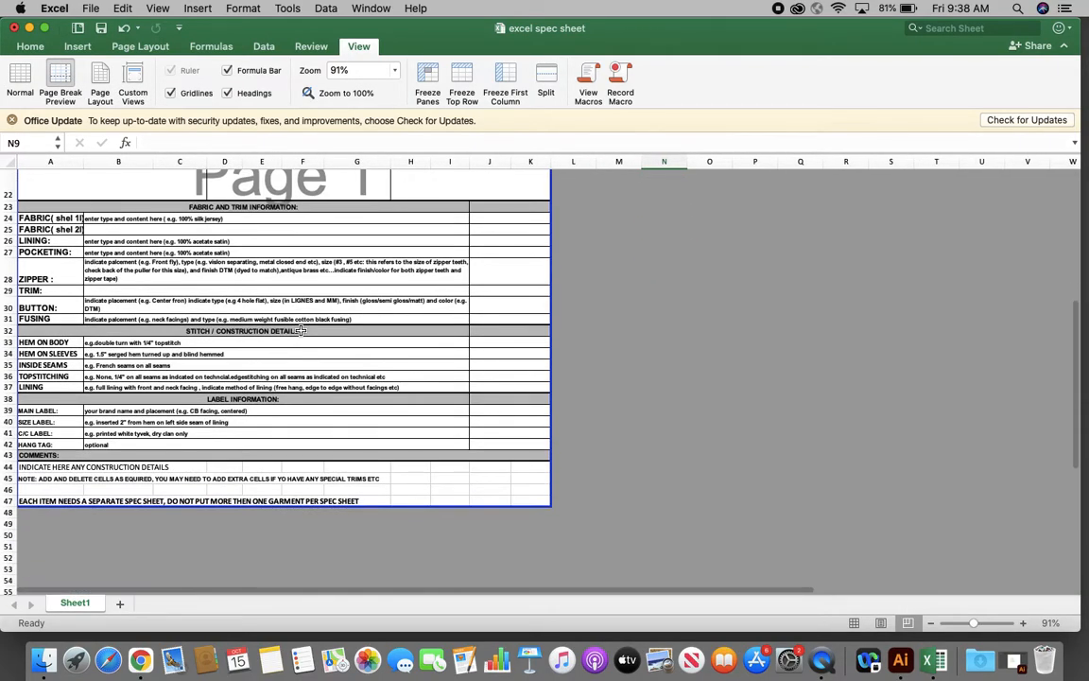
scroll(299, 330, "up", 10)
scroll(299, 330, "down", 4)
scroll(299, 330, "down", 2)
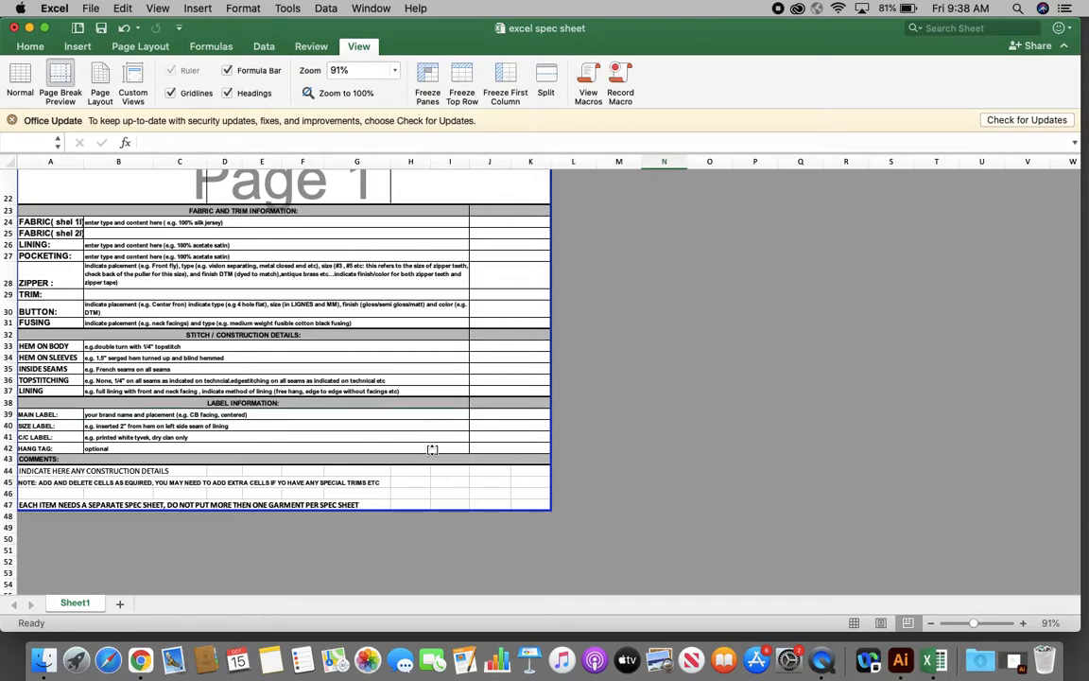
scroll(432, 454, "up", 5)
right_click(431, 356)
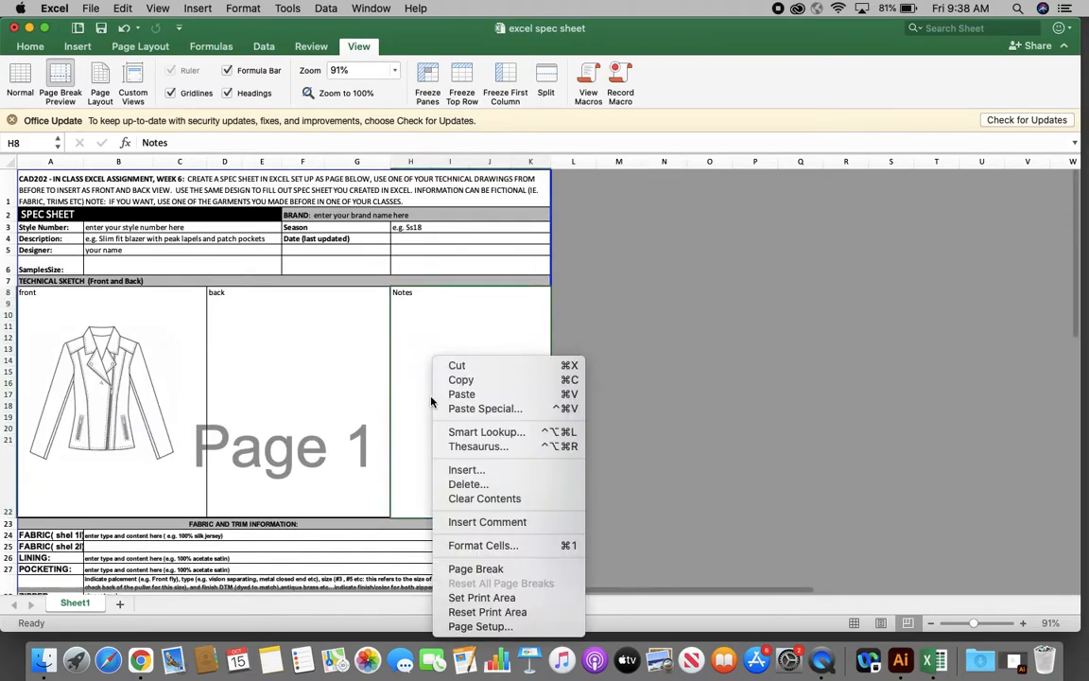
left_click(281, 484)
- Move the bottom page boundary up to just below the ZIPPER row, and move it back below the final note in row 47
scroll(280, 483, "down", 7)
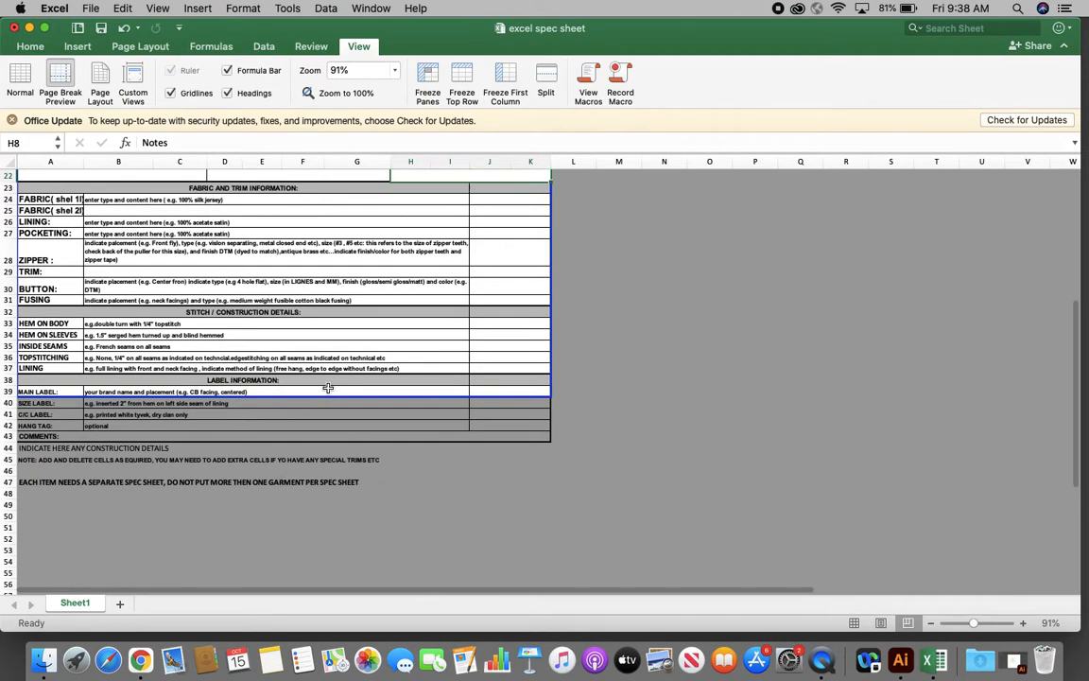
left_click_drag(327, 397, 327, 266)
scroll(327, 284, "up", 5)
left_click(585, 388)
scroll(587, 388, "down", 4)
scroll(586, 389, "up", 3)
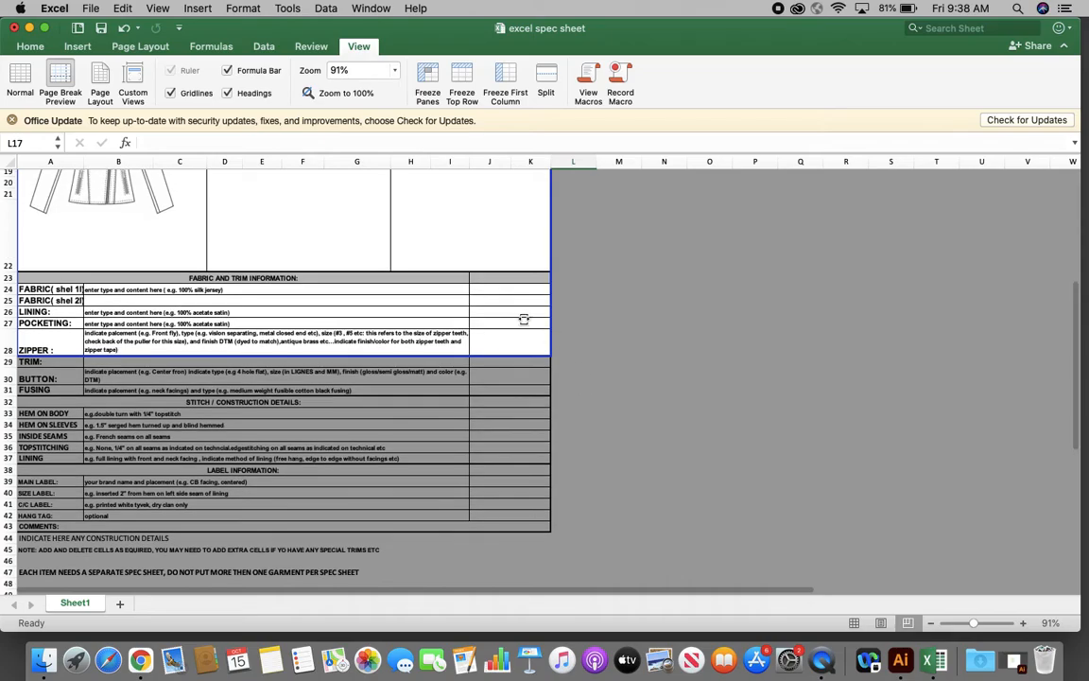
scroll(289, 279, "up", 4)
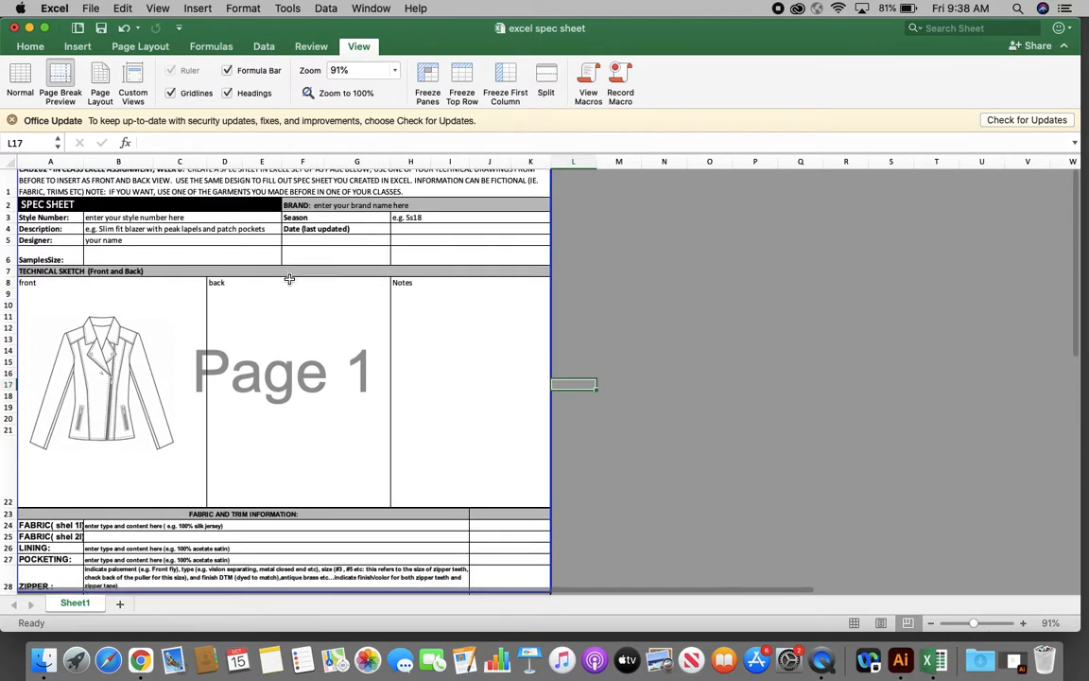
scroll(290, 279, "down", 7)
scroll(289, 279, "down", 1)
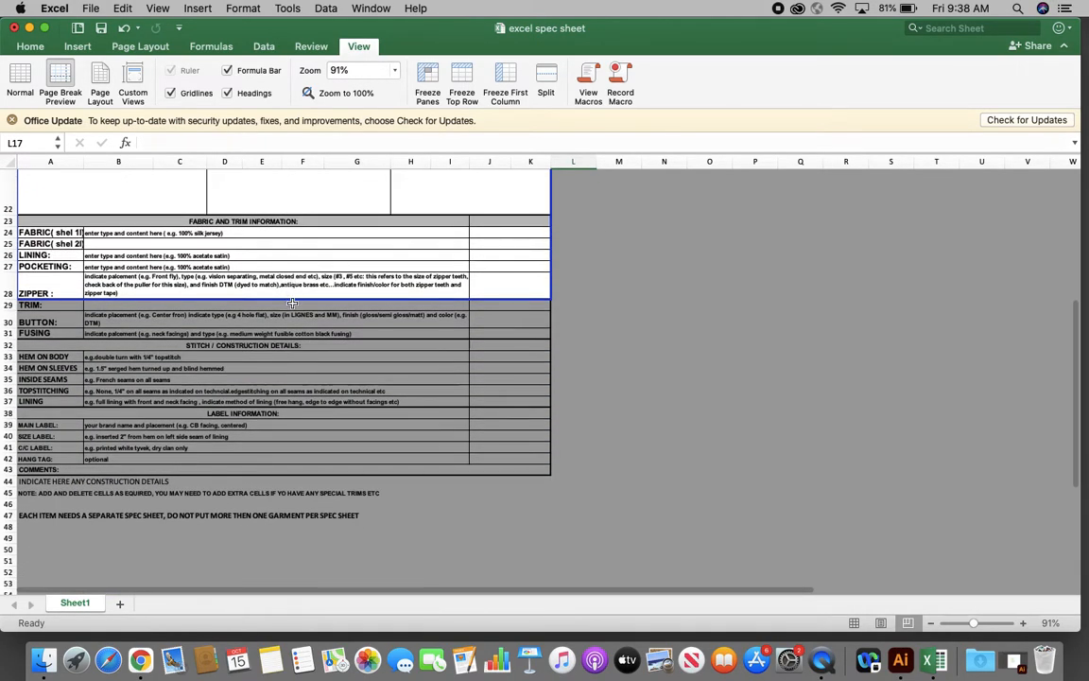
left_click_drag(293, 300, 293, 521)
- Extend the right page boundary to include column L and enter dasdsadada in cell L8
scroll(379, 426, "up", 1)
left_click_drag(551, 311, 597, 318)
scroll(596, 319, "up", 5)
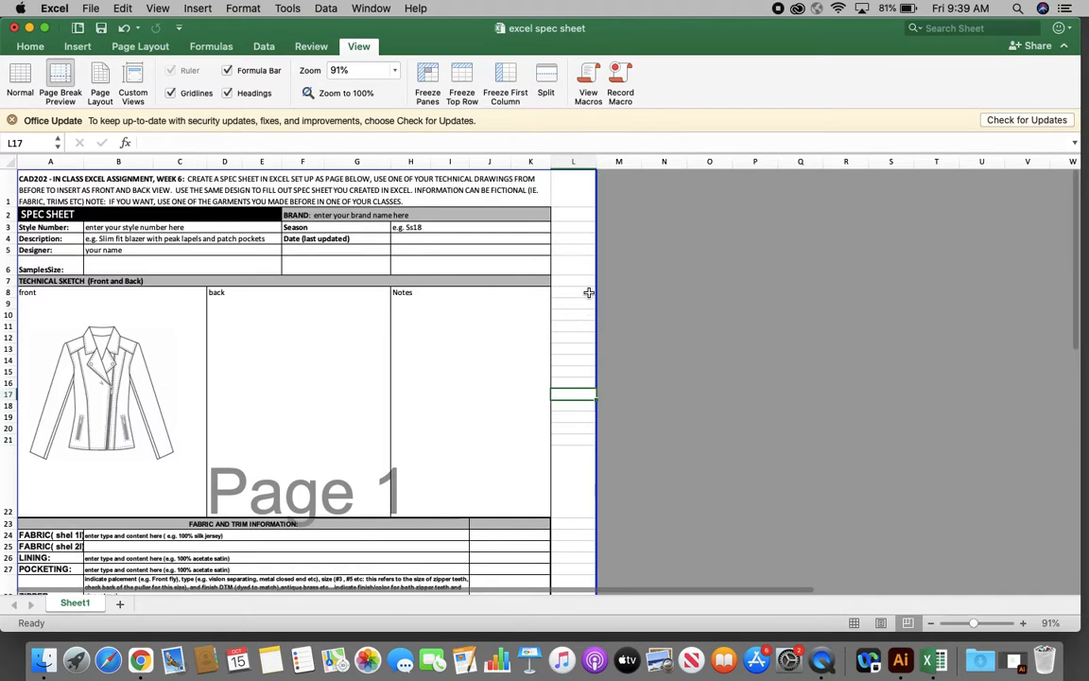
left_click(576, 292)
type("dasdsadada")
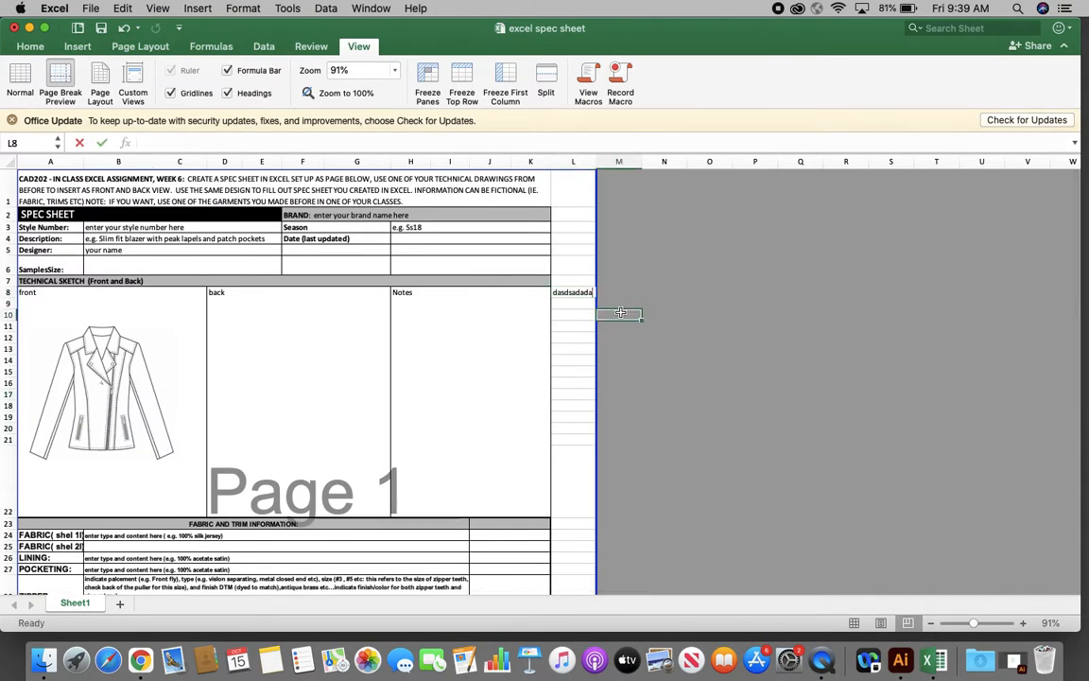
left_click(620, 312)
- Return the sheet to Normal view and check the text beside the Notes box
left_click(18, 81)
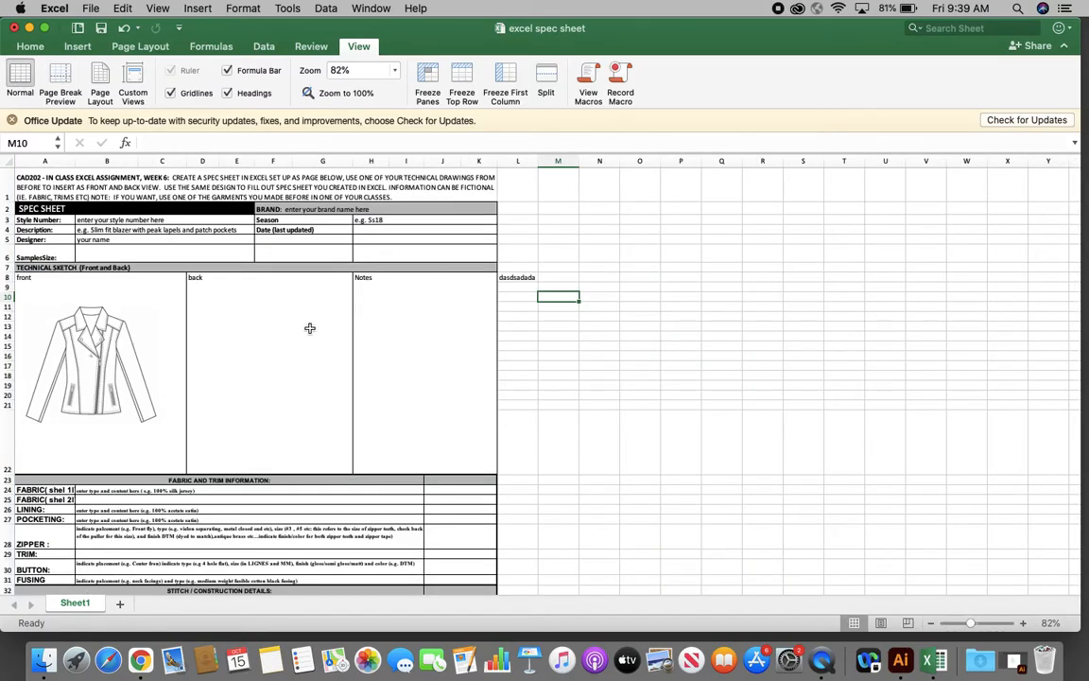
scroll(310, 329, "up", 2)
scroll(310, 328, "left", 2)
scroll(310, 328, "up", 2)
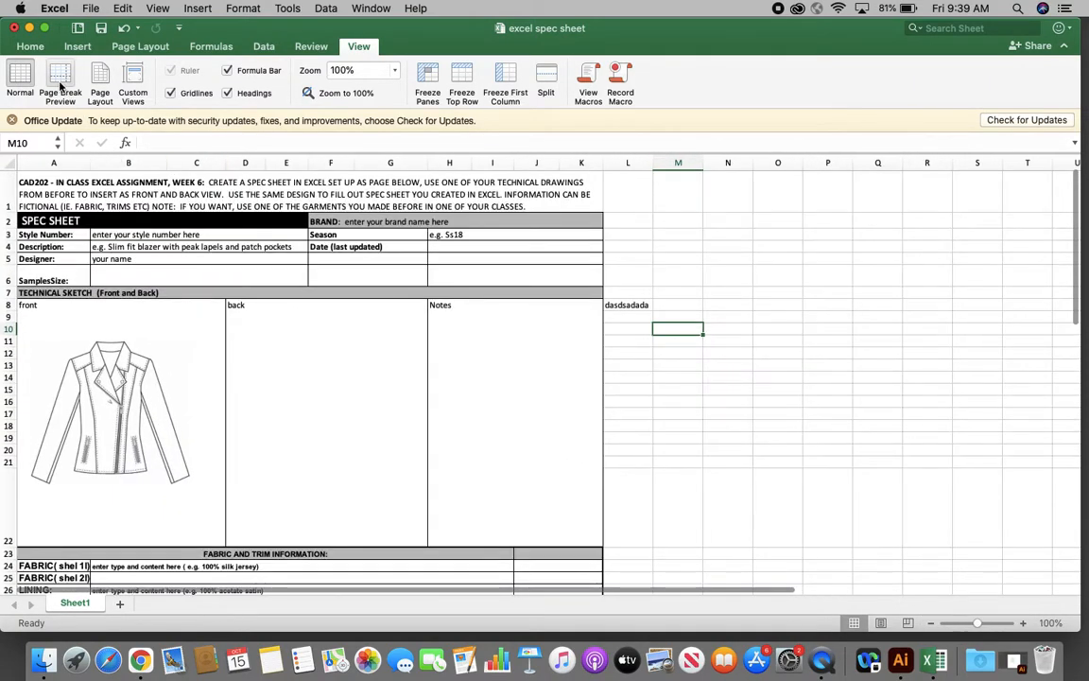
- In Page Break Preview, move the right page boundary back to the edge of column K so that column L is excluded
left_click(60, 80)
scroll(303, 329, "down", 3)
scroll(305, 328, "up", 3)
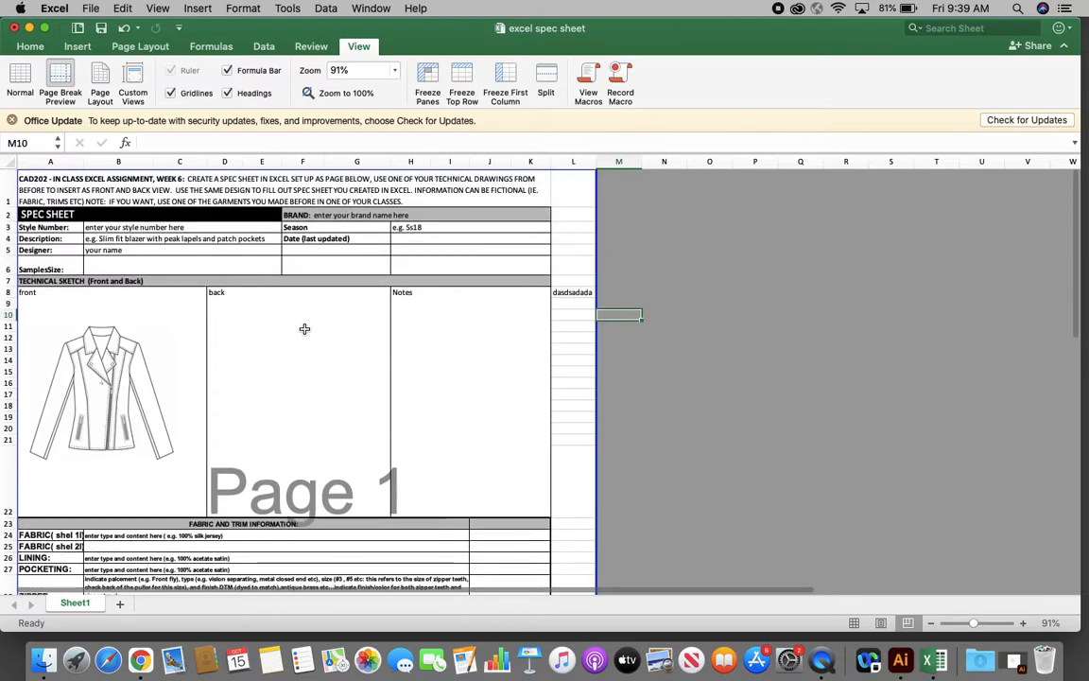
scroll(305, 329, "down", 3)
scroll(305, 328, "up", 3)
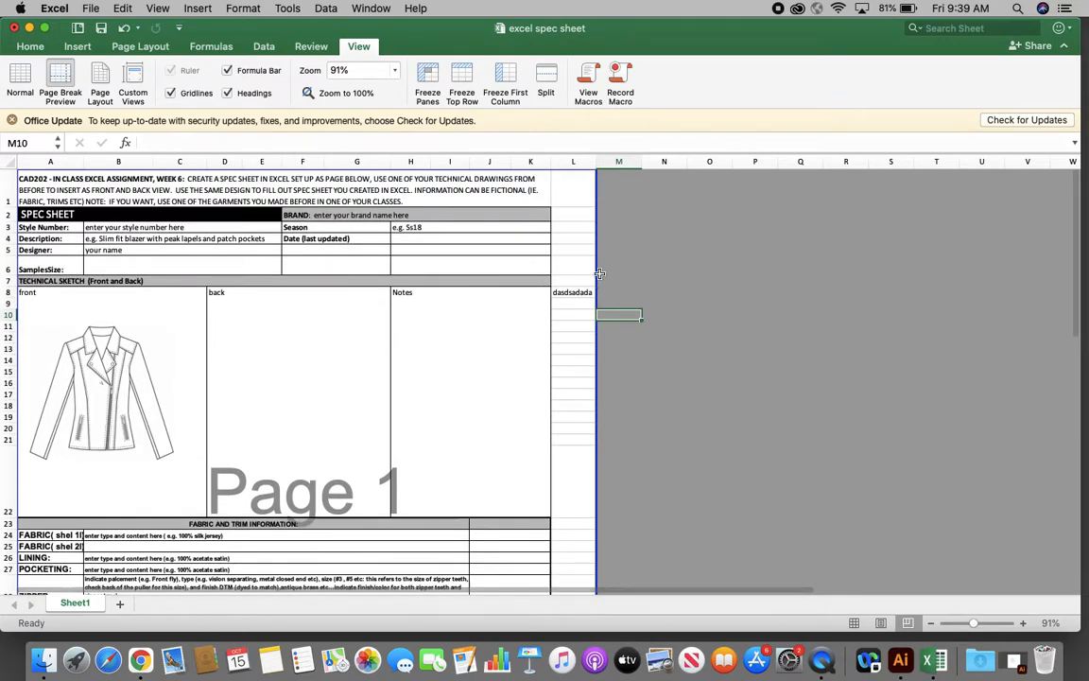
left_click_drag(600, 273, 548, 290)
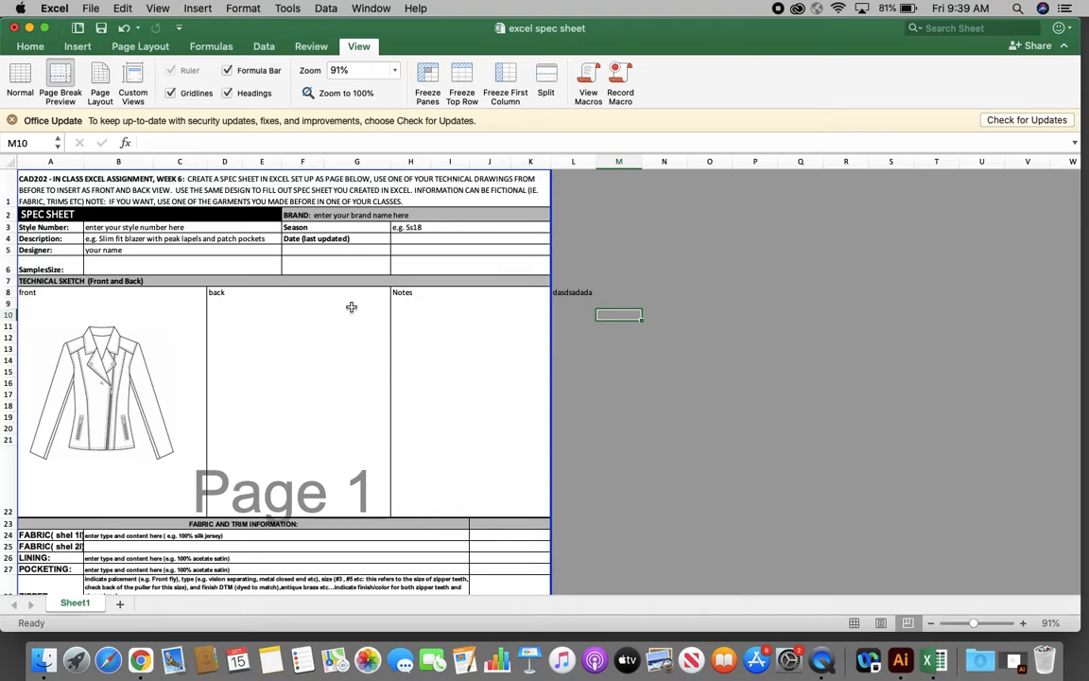
- Show the sheet in Page Layout view and examine both pages with their header and footer areas
left_click(102, 73)
scroll(364, 348, "down", 10)
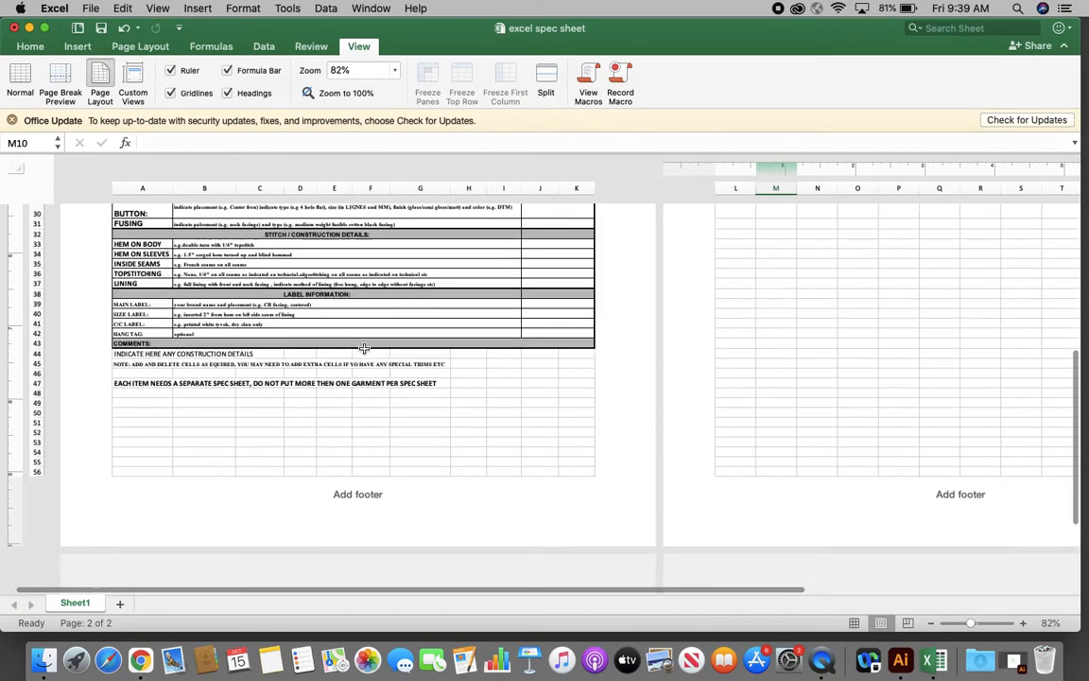
scroll(364, 348, "right", 3)
scroll(364, 348, "right", 3)
scroll(364, 348, "left", 5)
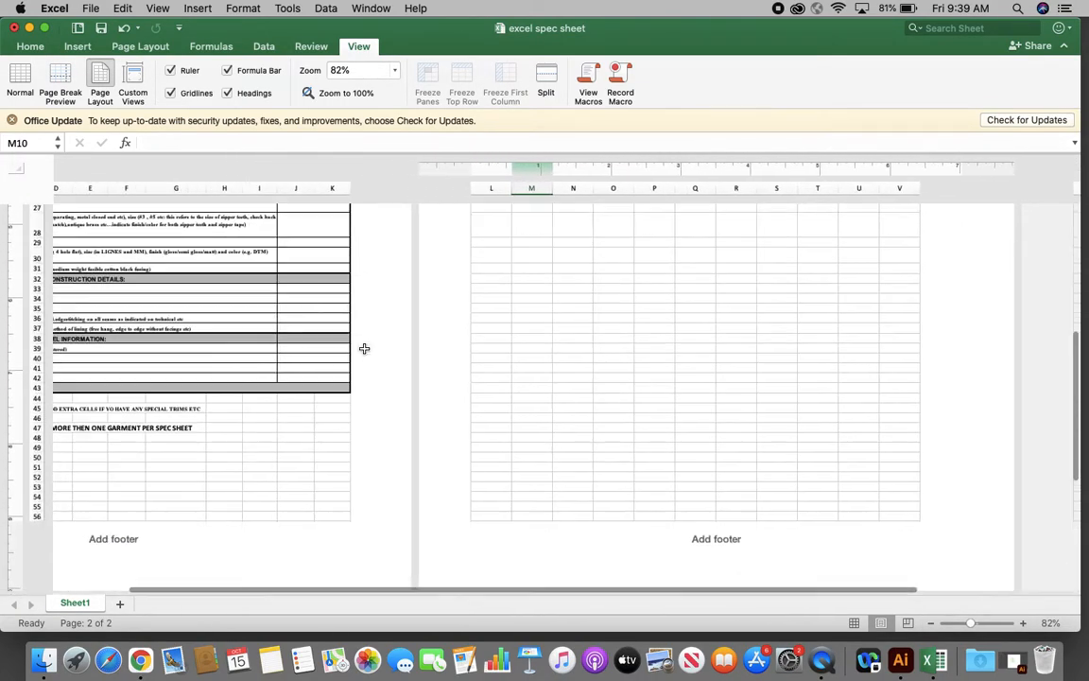
scroll(364, 348, "up", 10)
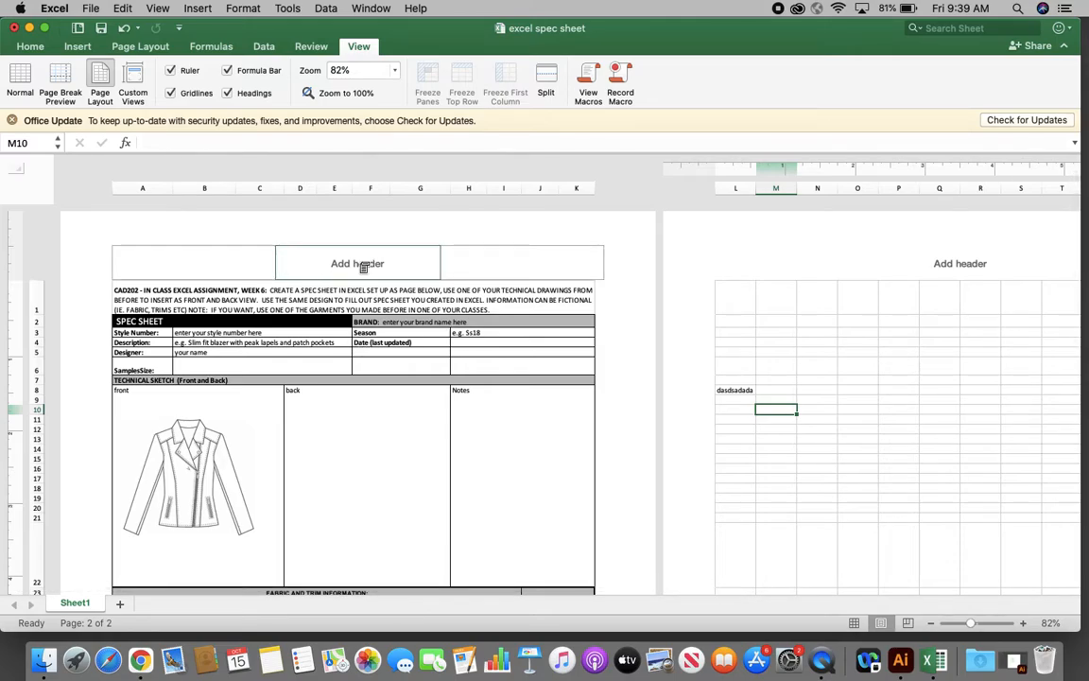
- Enter csadsadadadadadada in the center section of the page header and check the footer area
left_click(363, 268)
type("csadsadad")
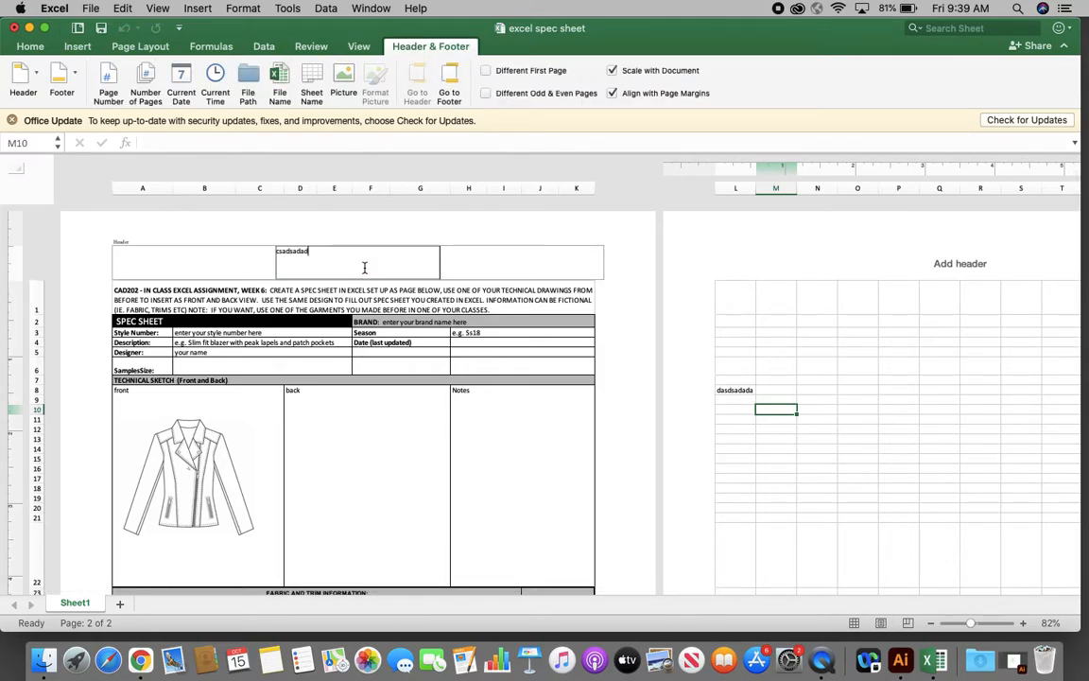
type("adadadada")
left_click(743, 313)
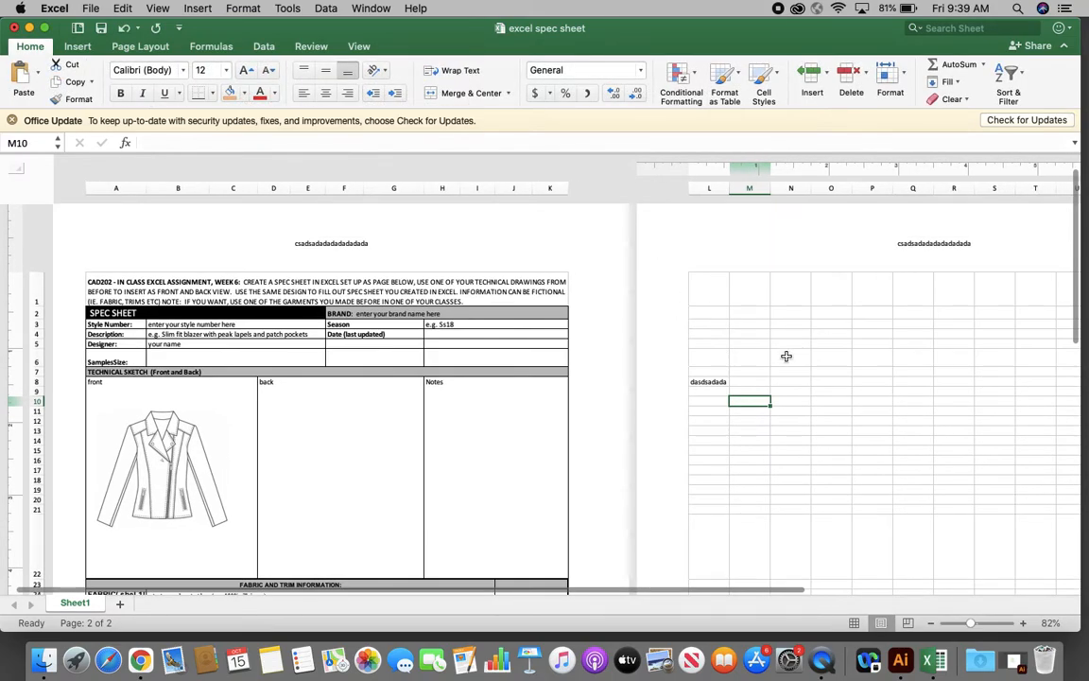
scroll(785, 357, "down", 10)
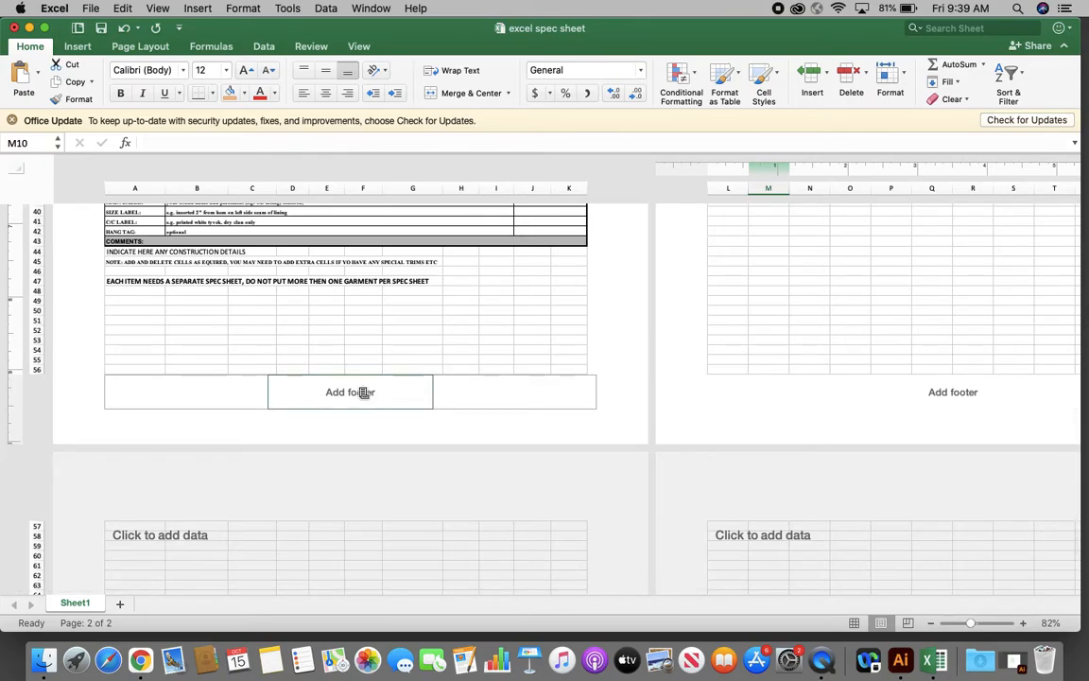
scroll(321, 279, "up", 10)
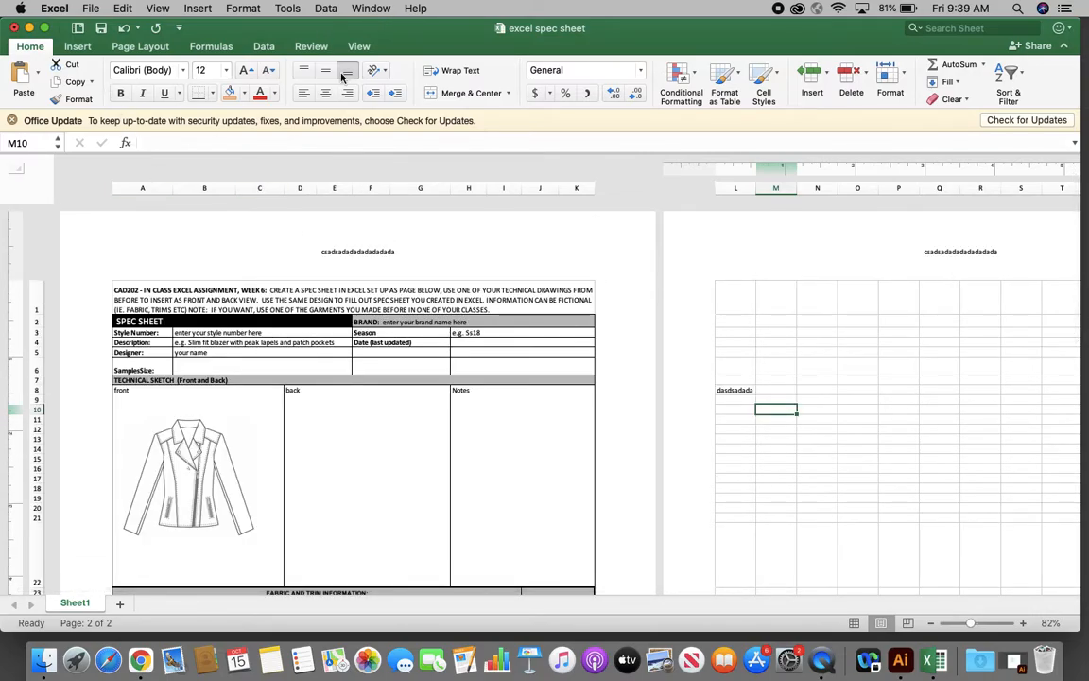
- Return to Normal view, add a new worksheet and enter sdsadsadda in its cell B4
left_click(357, 45)
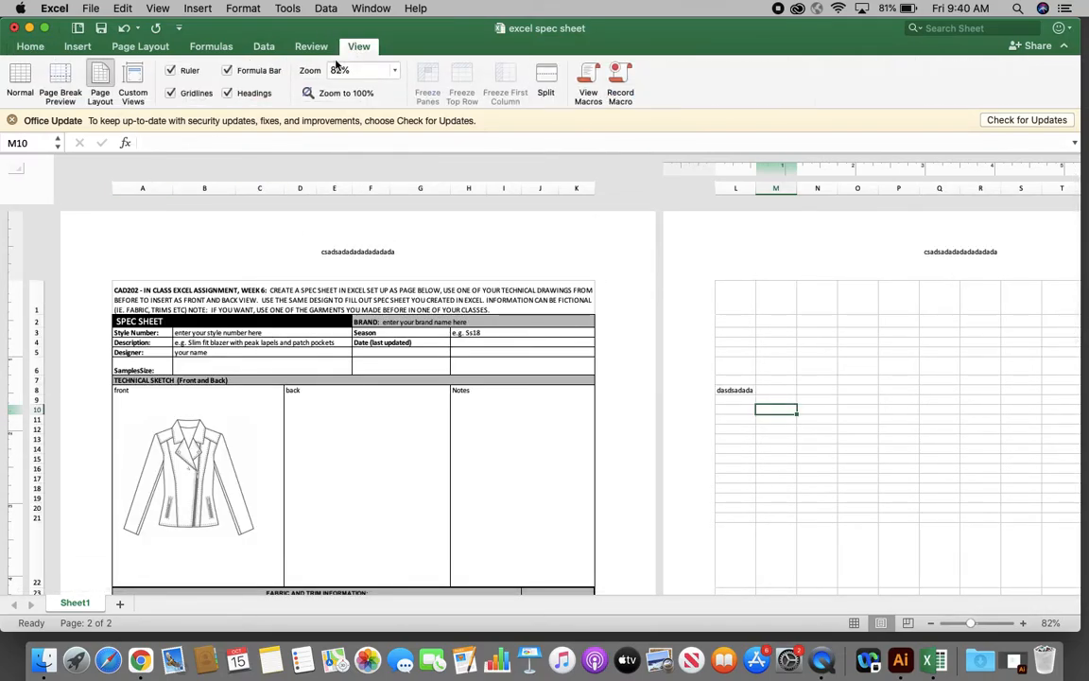
left_click(20, 74)
scroll(226, 325, "down", 5)
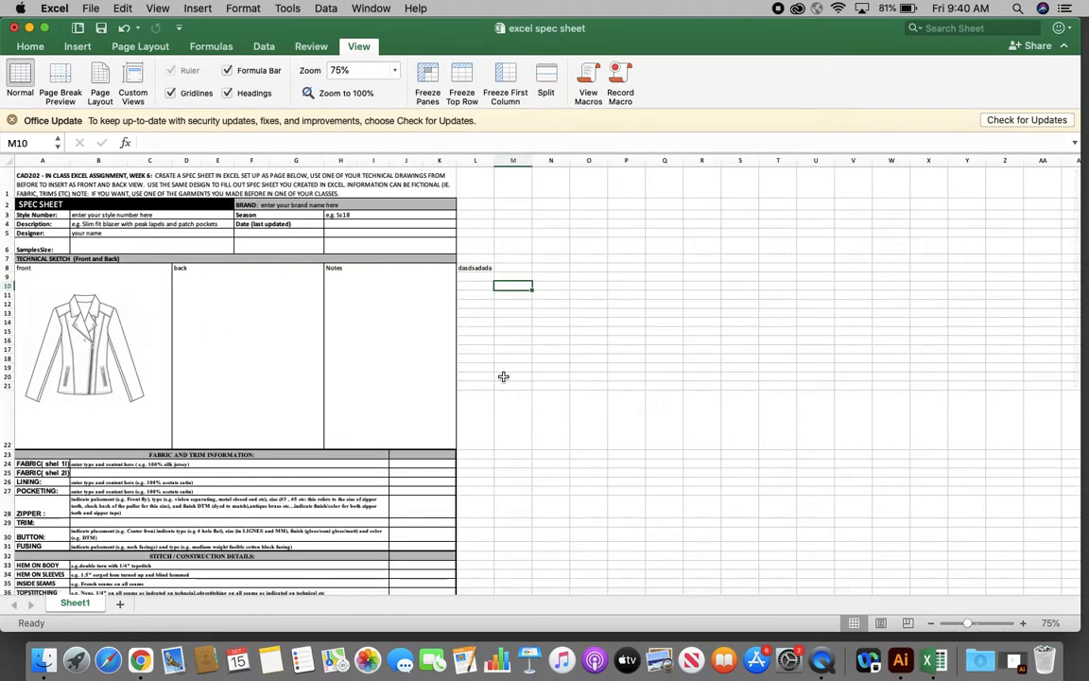
left_click(121, 608)
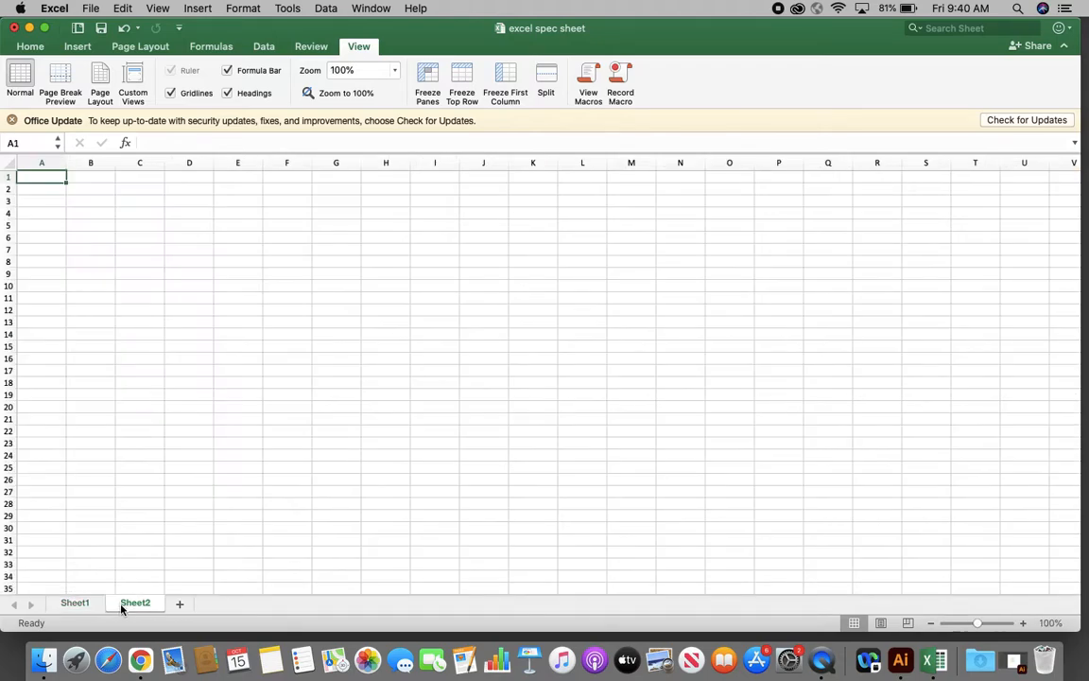
left_click(98, 212)
type("sdsadsadda")
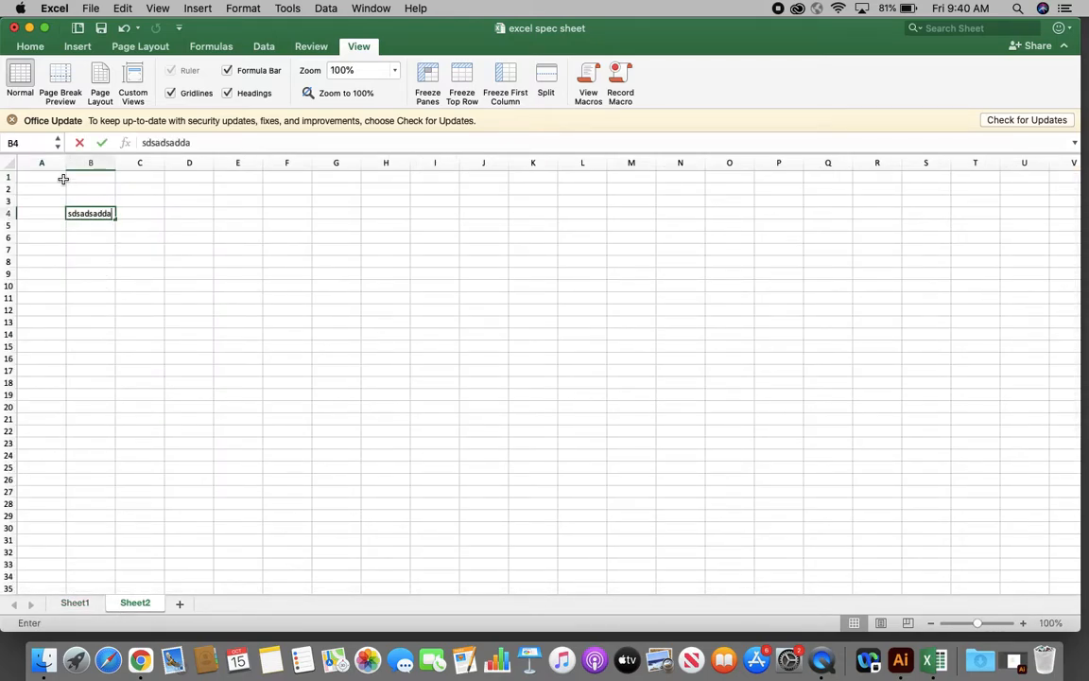
- Set the range A1:F30 of the new worksheet as its print area
left_click_drag(47, 177, 302, 532)
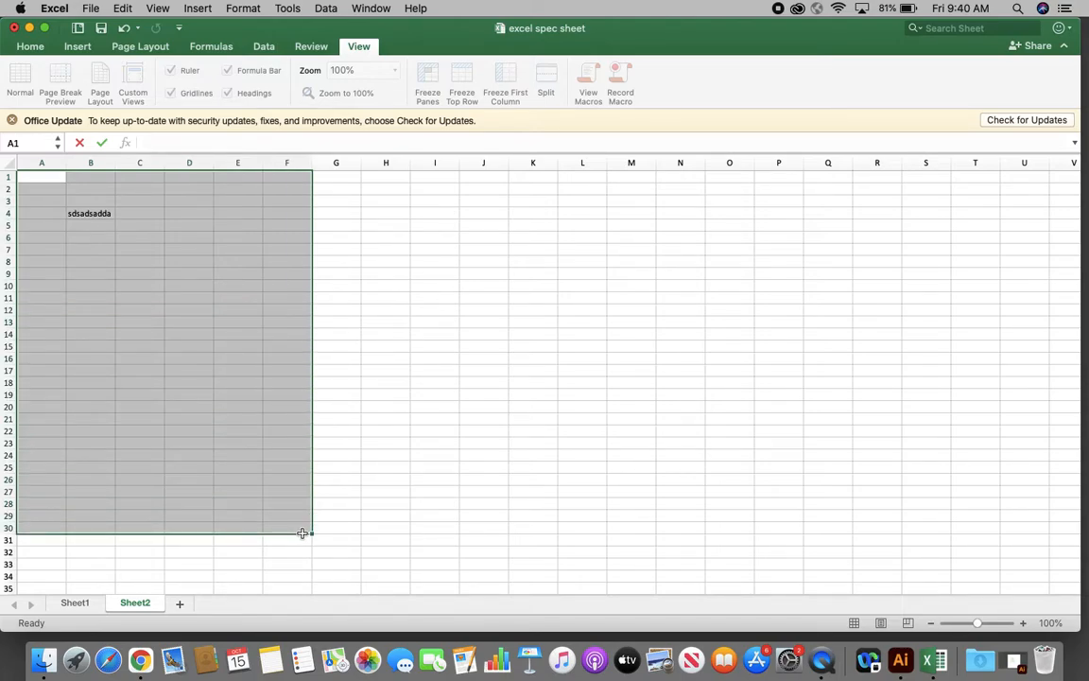
left_click(91, 8)
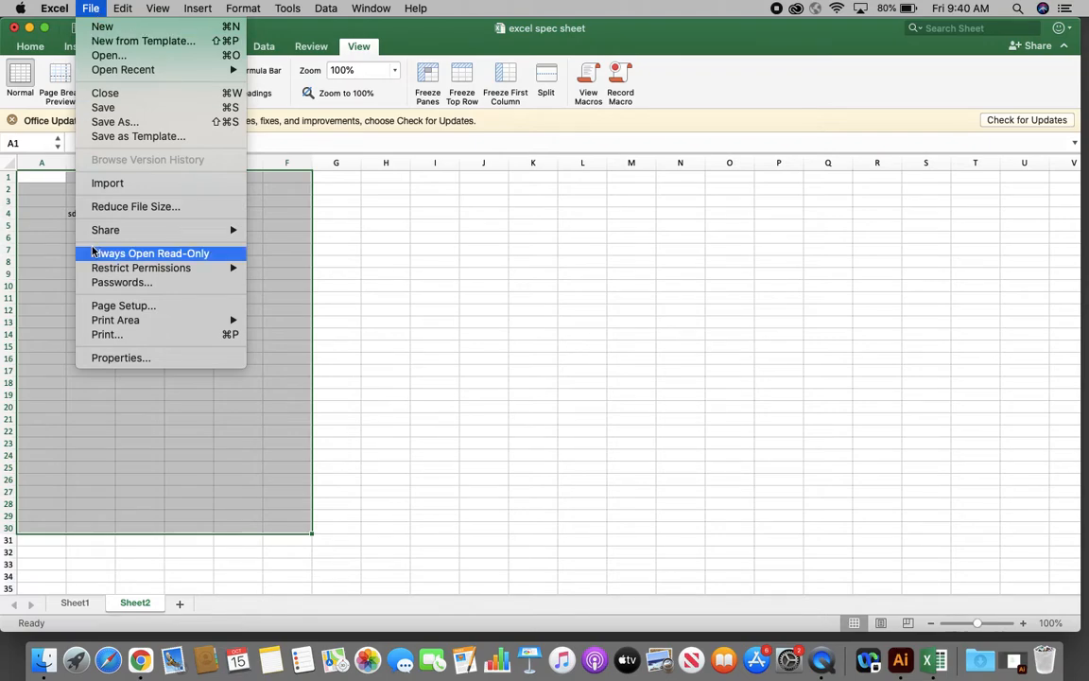
mouse_move(115, 319)
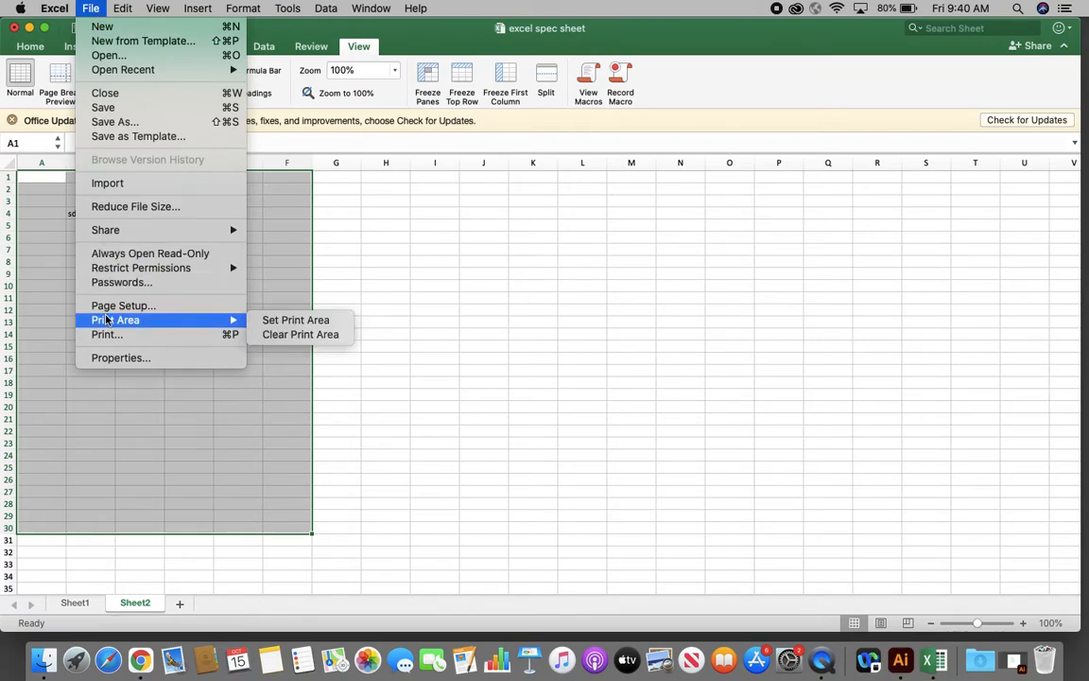
left_click(305, 323)
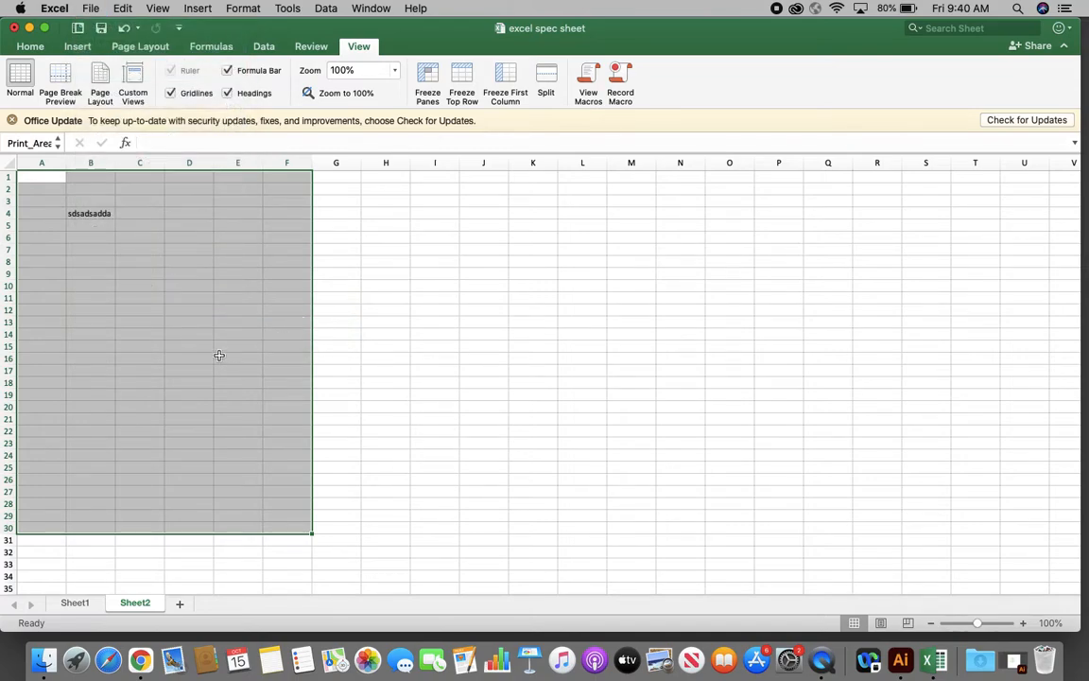
left_click(153, 360)
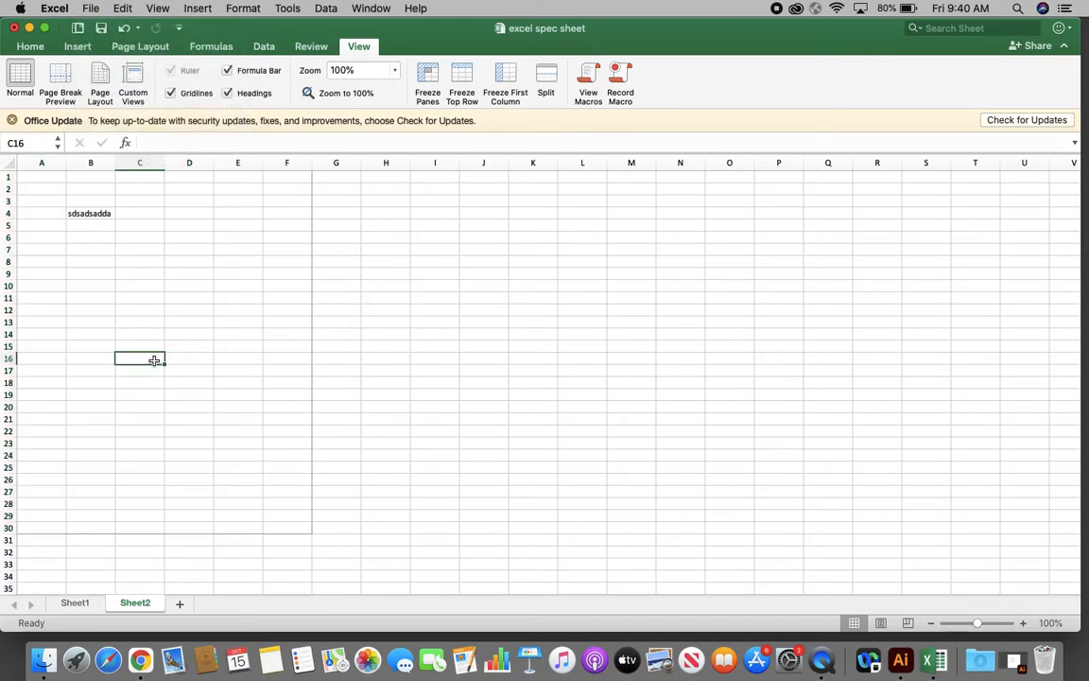
- Show the second worksheet in Page Break Preview to view its print area
left_click(59, 82)
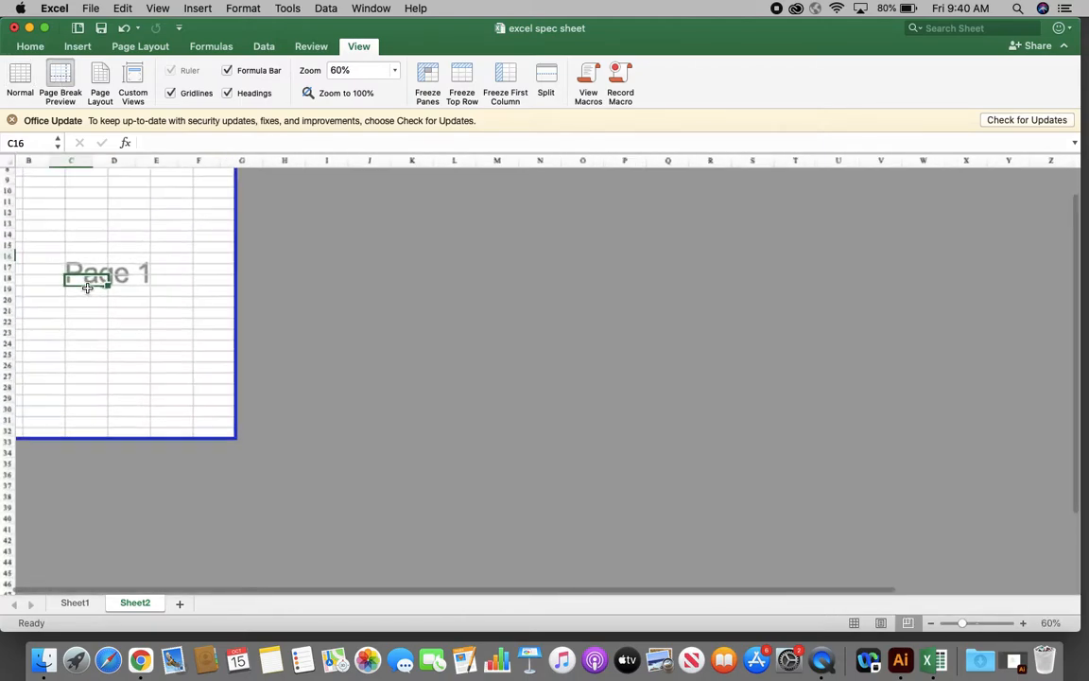
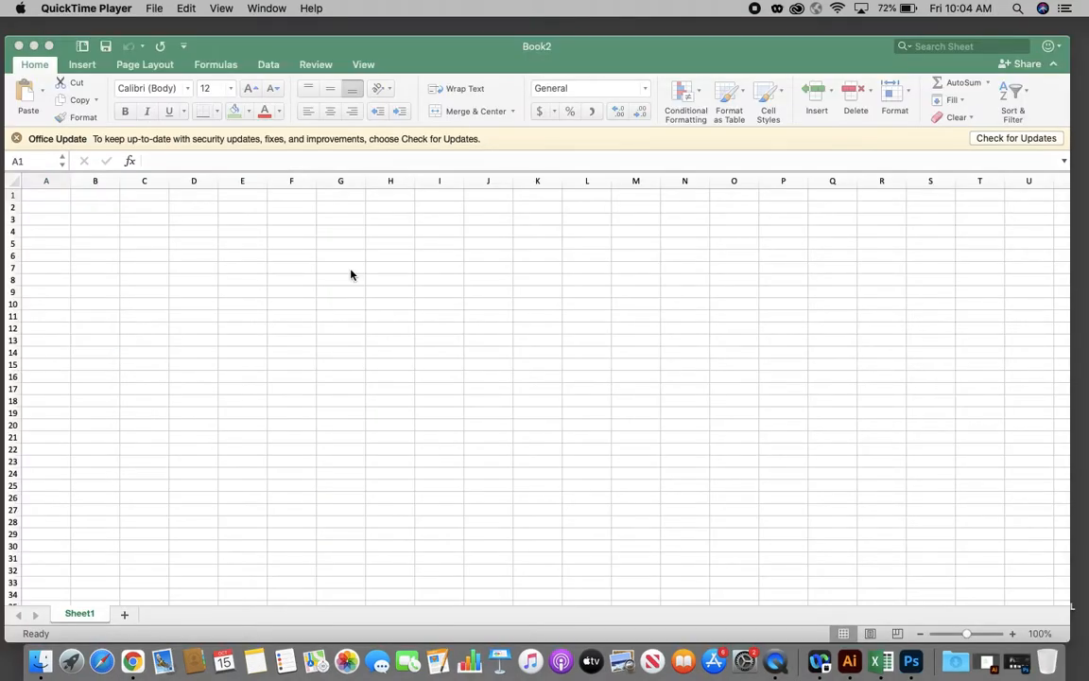
- In the blank workbook, merge and center cells A1:E1, and separately merge and center F1:K1
left_click(260, 241)
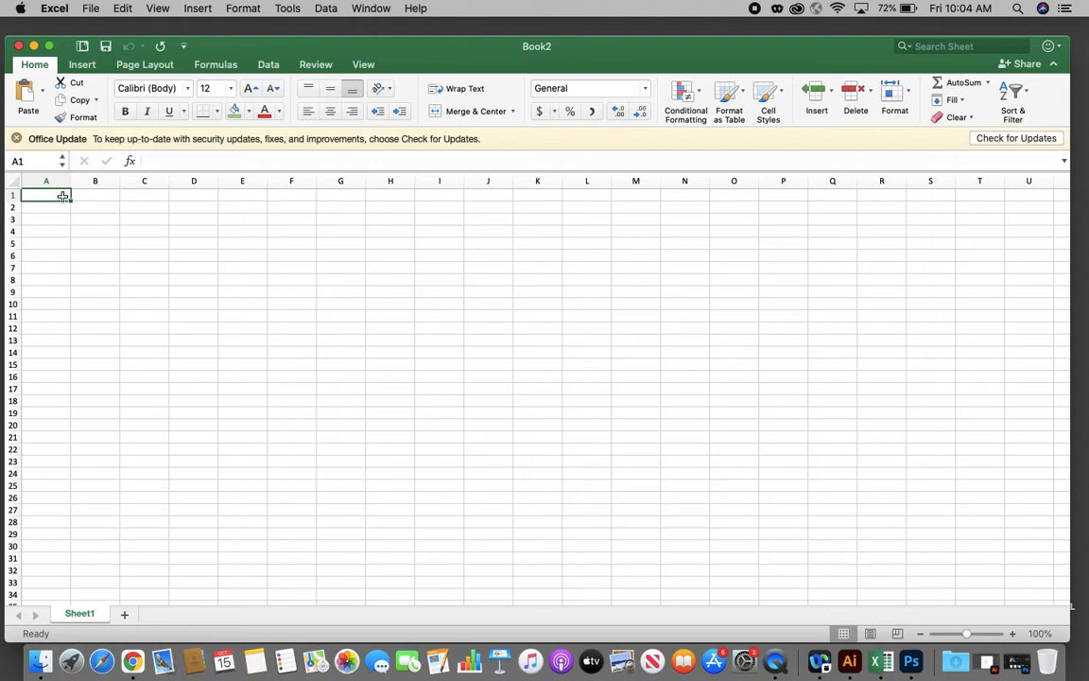
left_click_drag(63, 196, 249, 196)
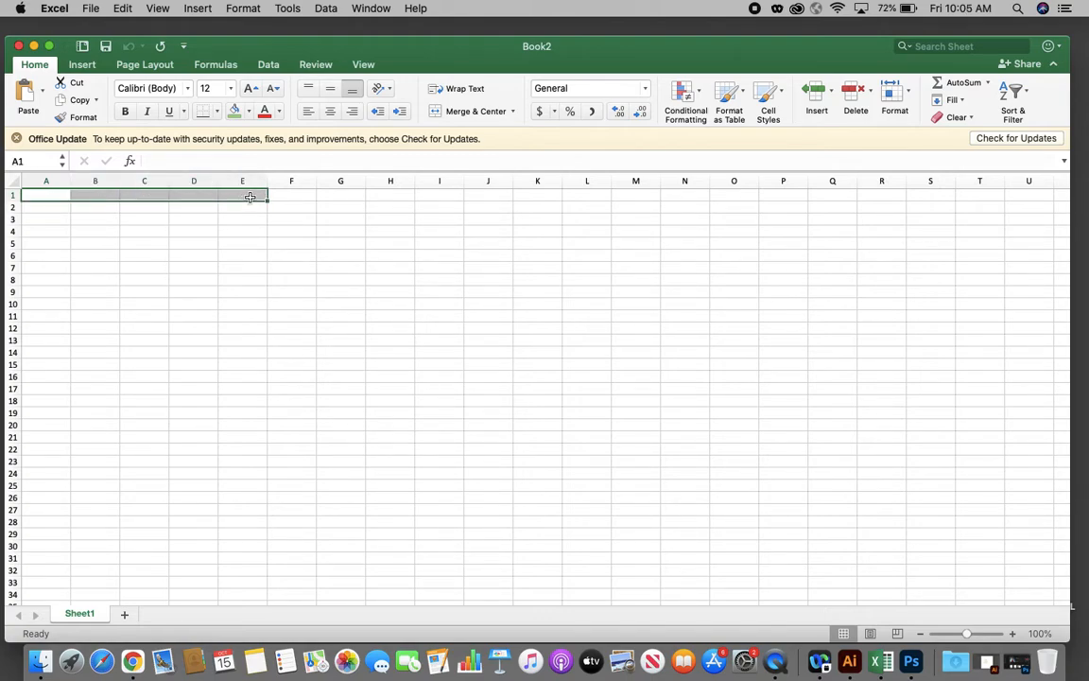
left_click(476, 112)
left_click(326, 289)
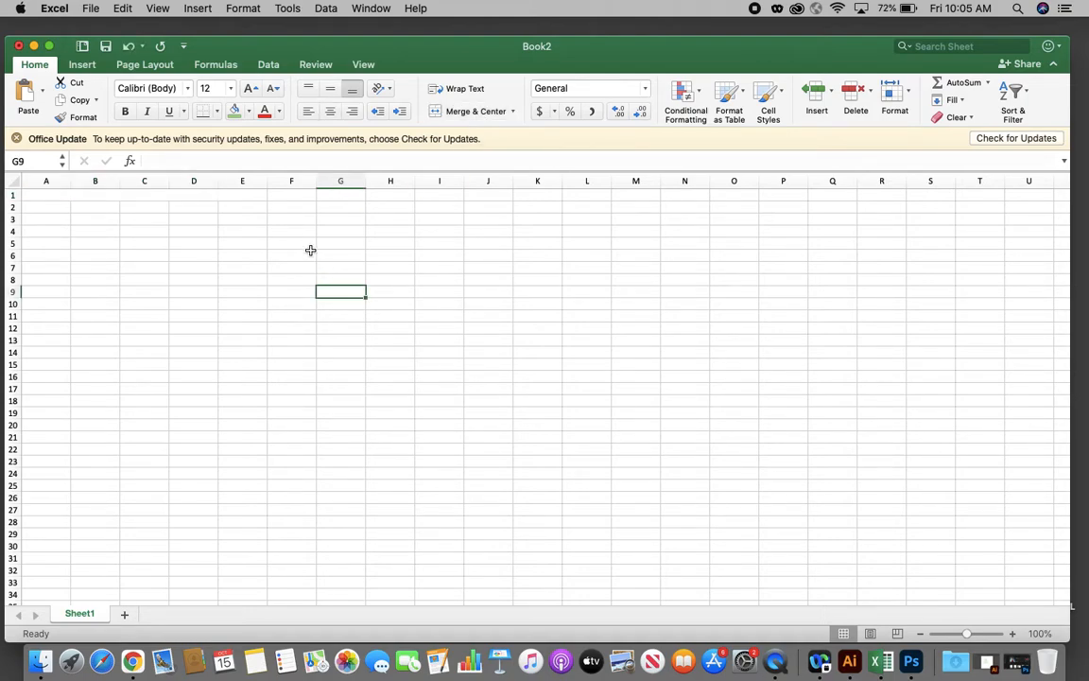
left_click(288, 195)
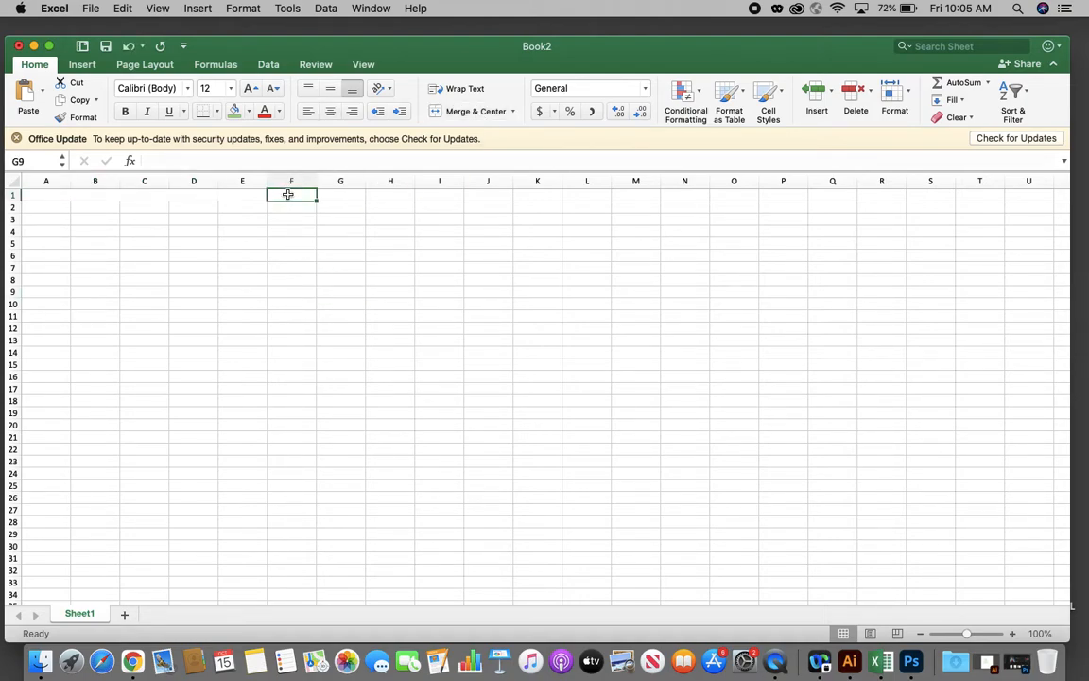
left_click_drag(288, 194, 542, 195)
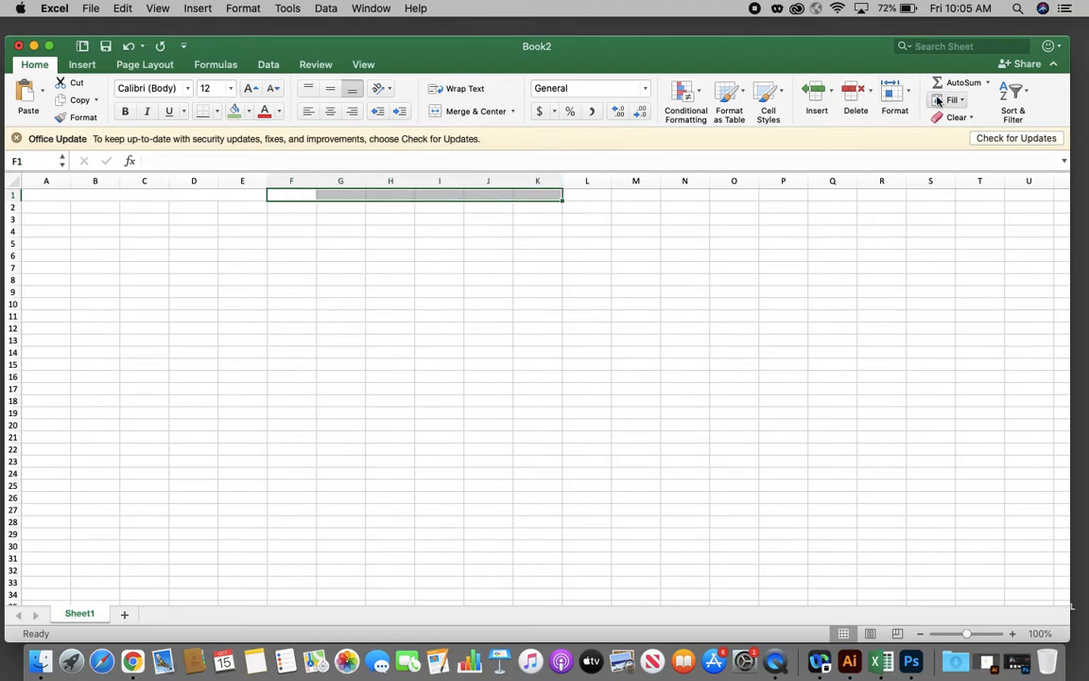
left_click(470, 111)
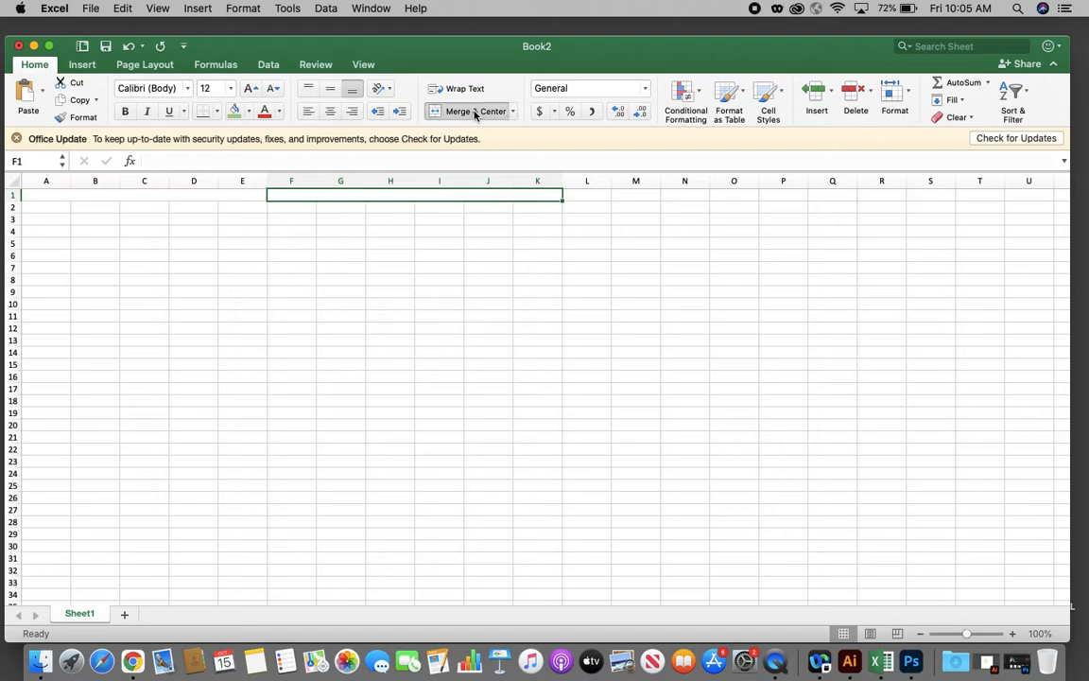
left_click(388, 236)
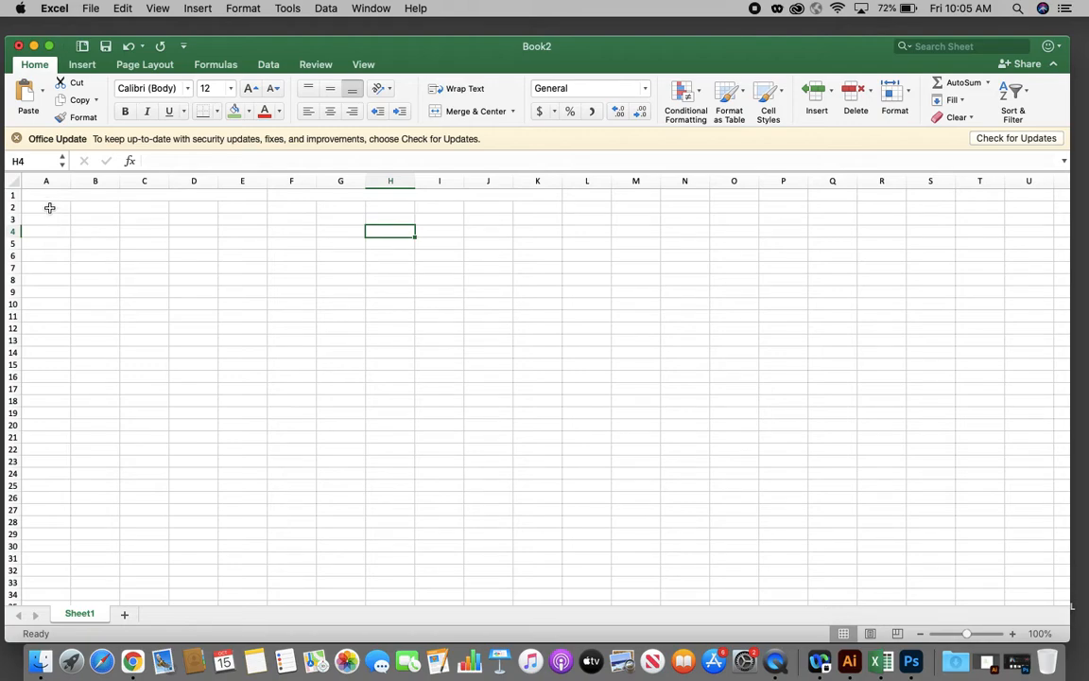
- In row 2, merge and center cells B2:E2, and separately merge and center G2:K2
left_click(87, 208)
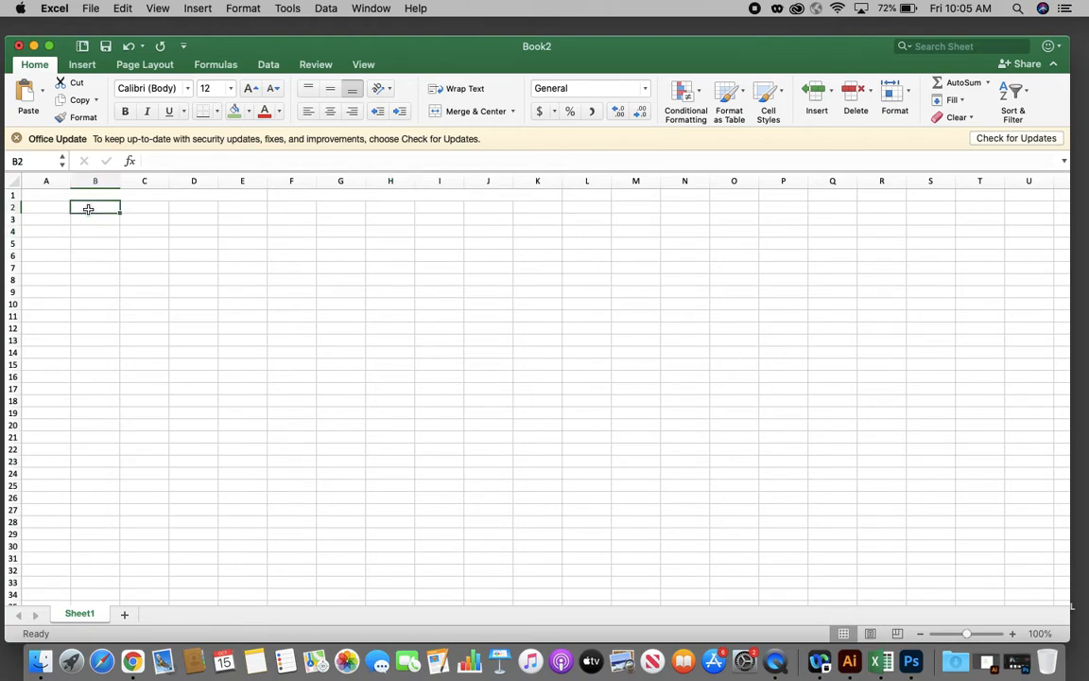
left_click_drag(87, 208, 252, 208)
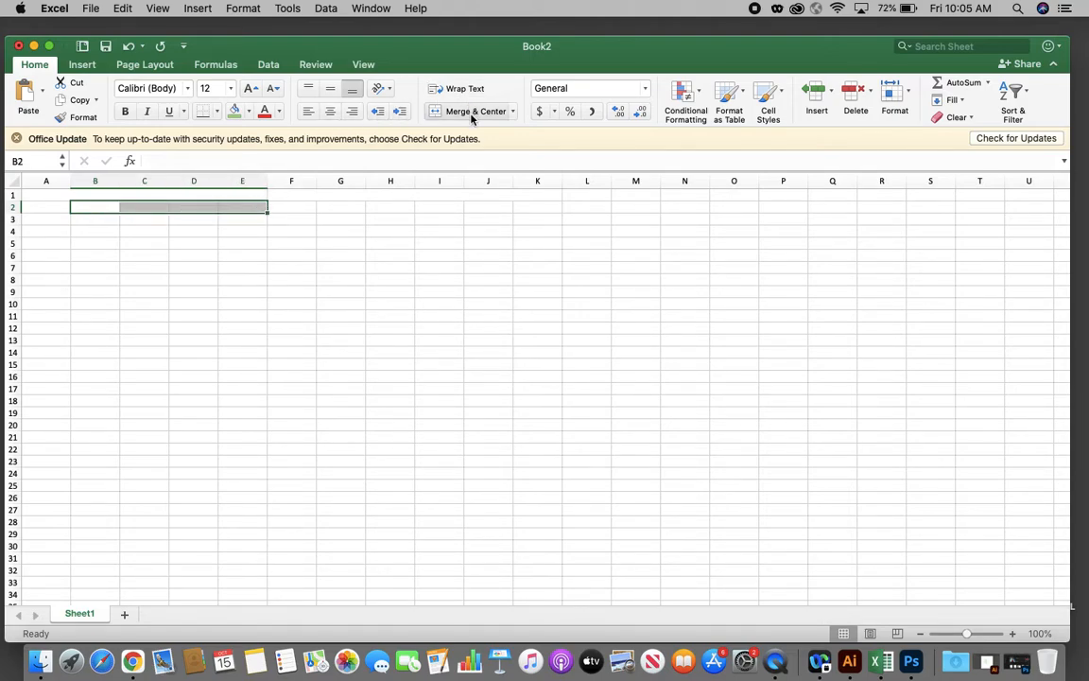
left_click(440, 111)
left_click(364, 281)
left_click(303, 210)
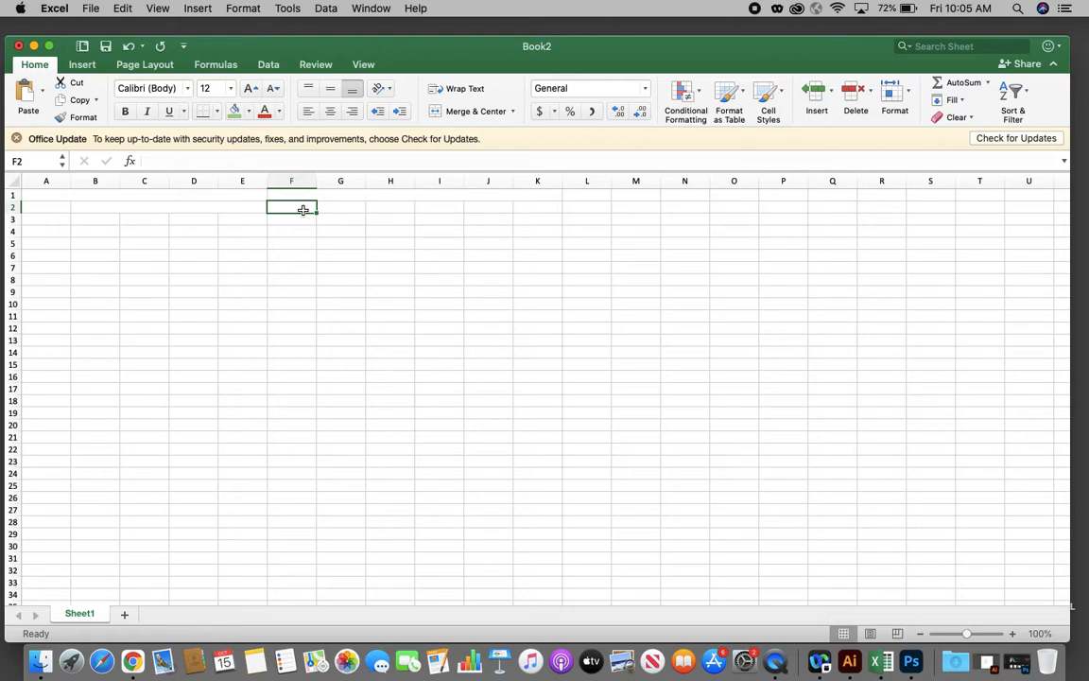
left_click(339, 209)
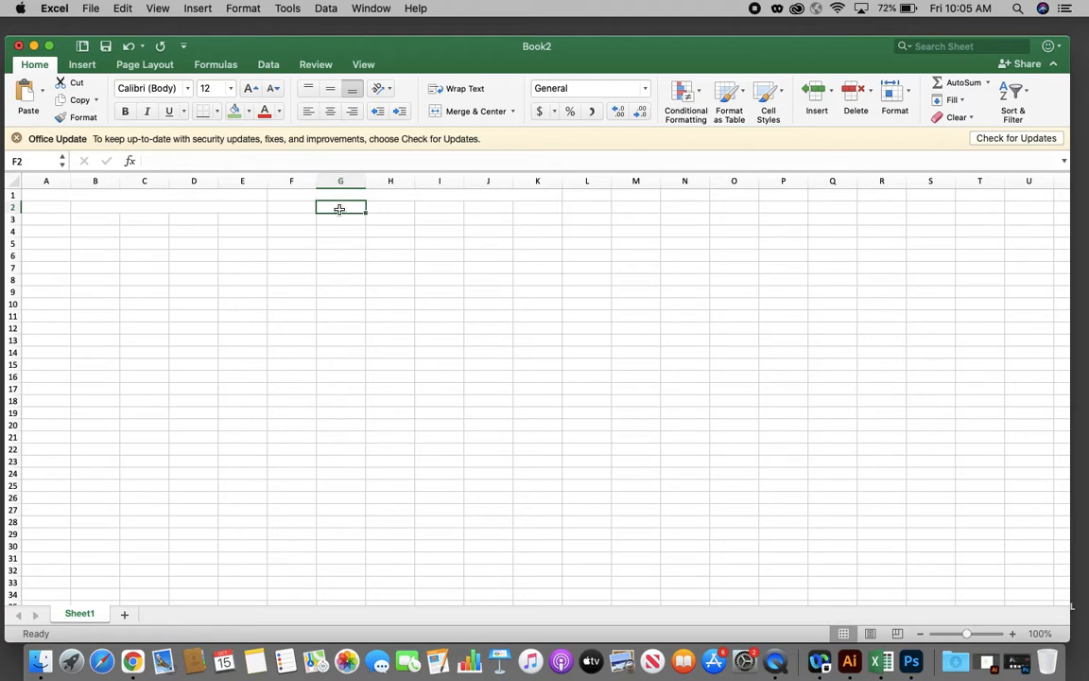
left_click_drag(340, 209, 535, 204)
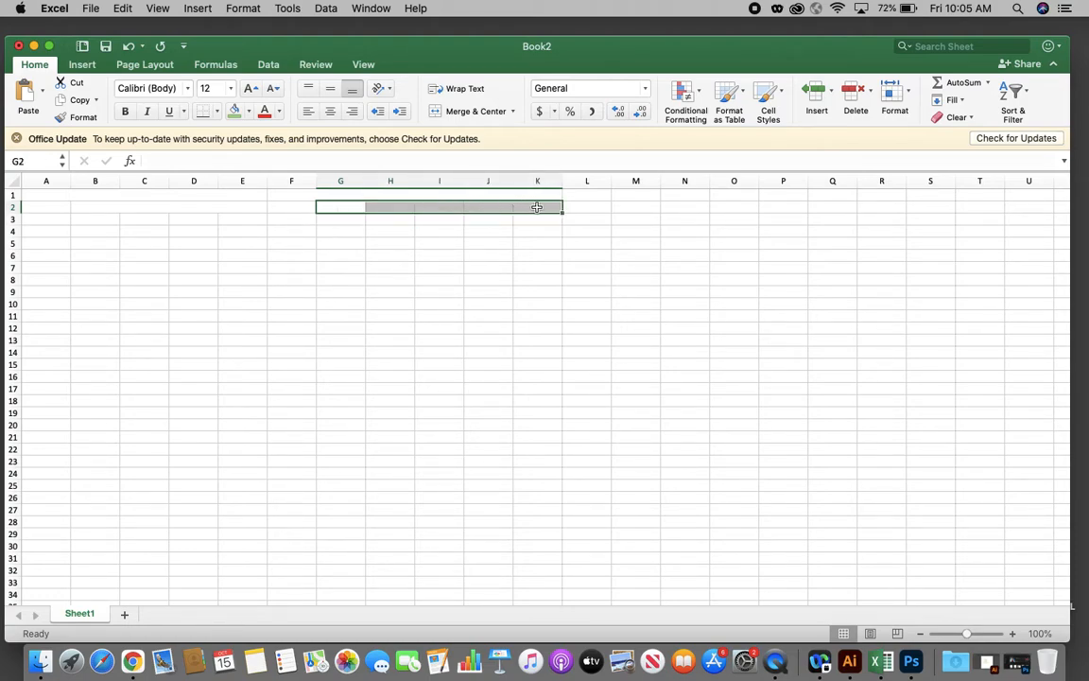
left_click(477, 111)
left_click(399, 304)
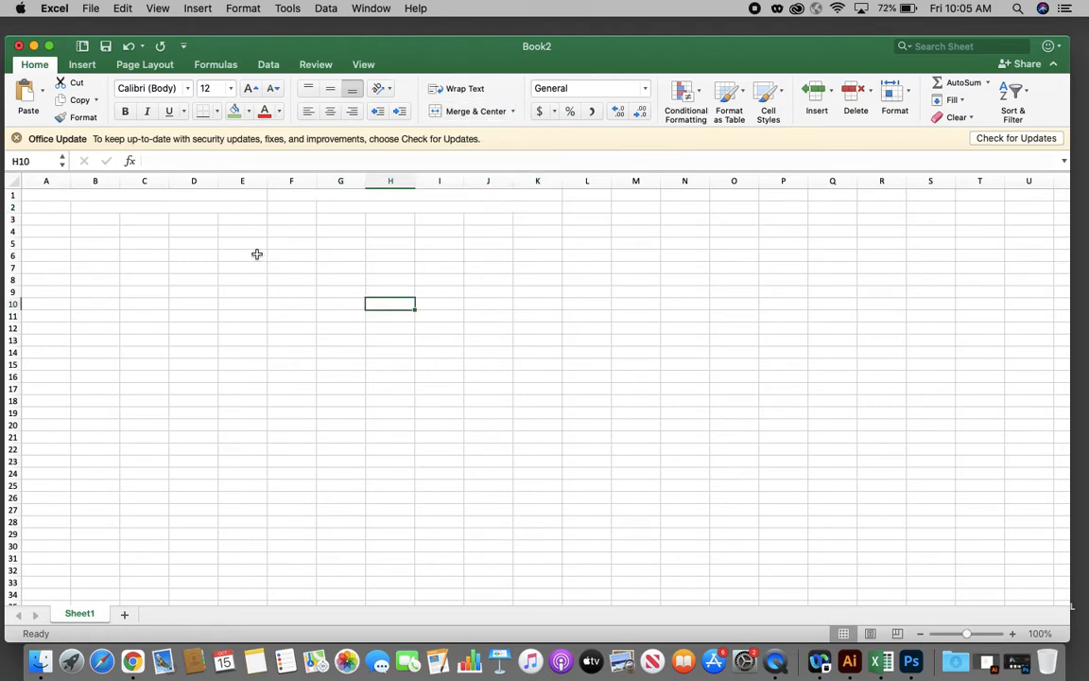
- Apply all borders to the range A1:K34
left_click_drag(43, 195, 425, 591)
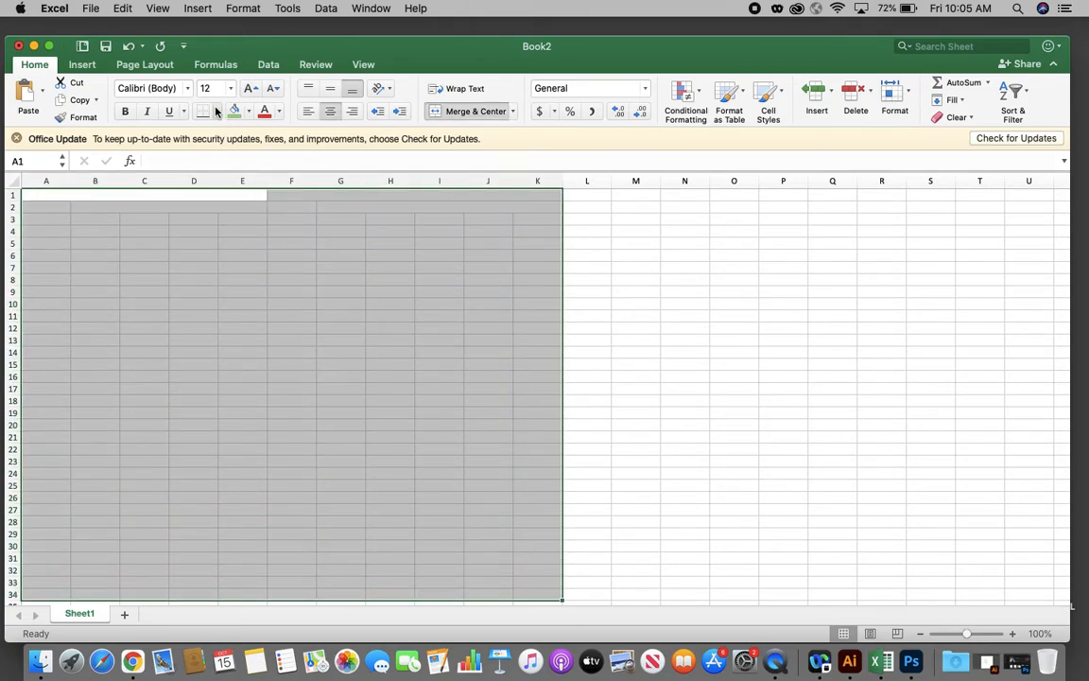
left_click(215, 111)
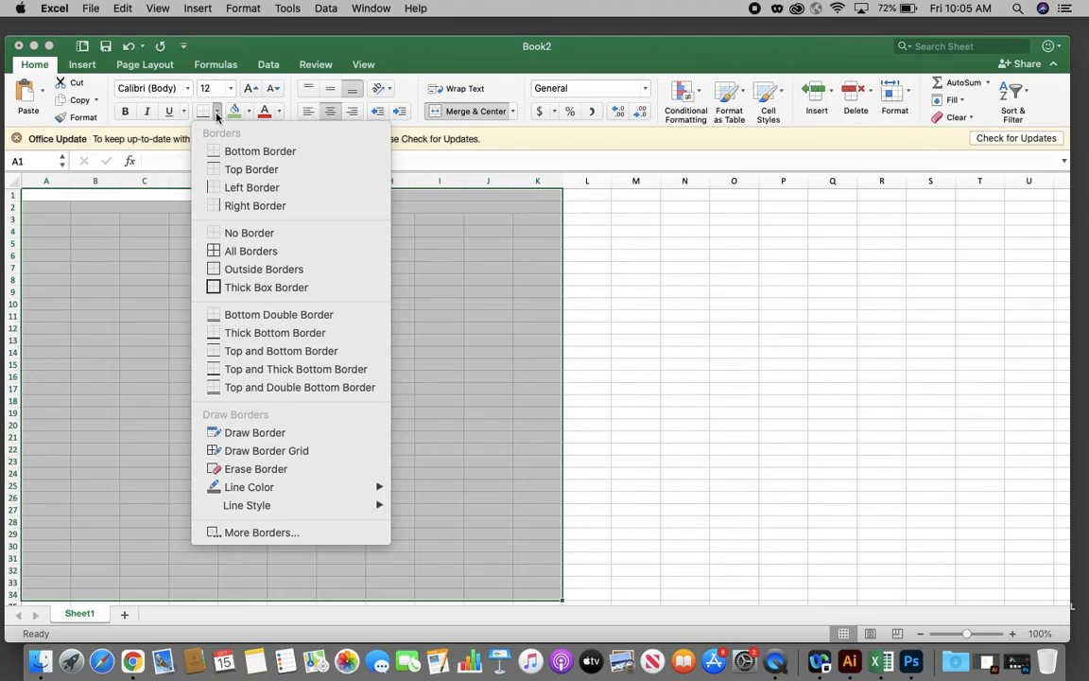
left_click(234, 251)
left_click(235, 253)
- Enter Spec sheet as the title in the merged cell A1:E1
scroll(235, 252, "up", 5)
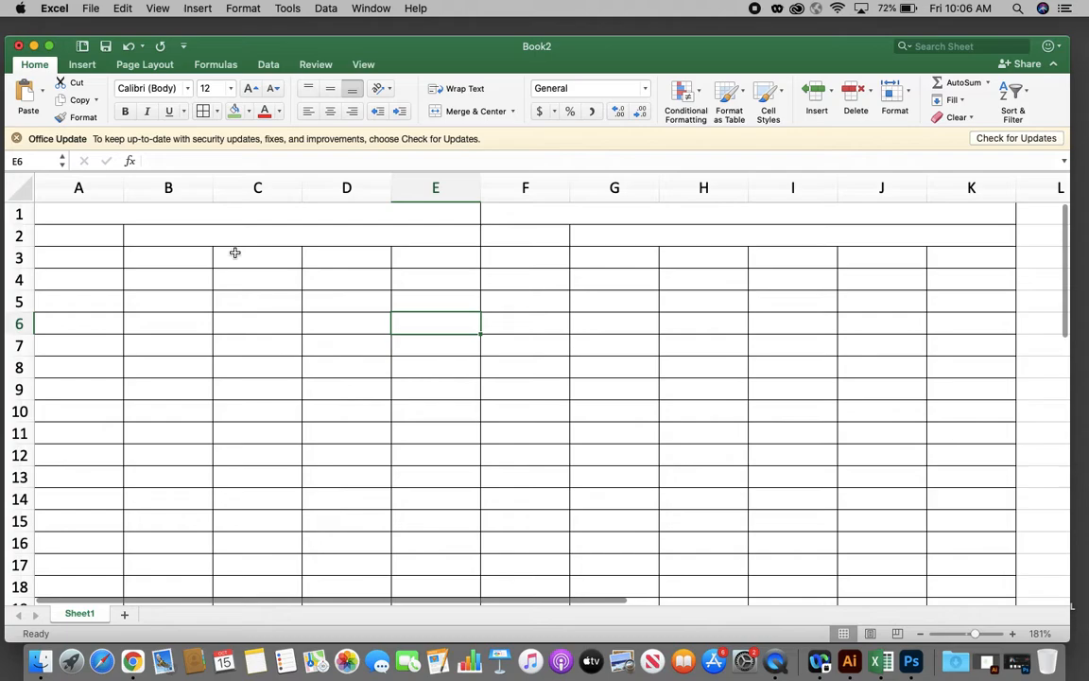
left_click(57, 214)
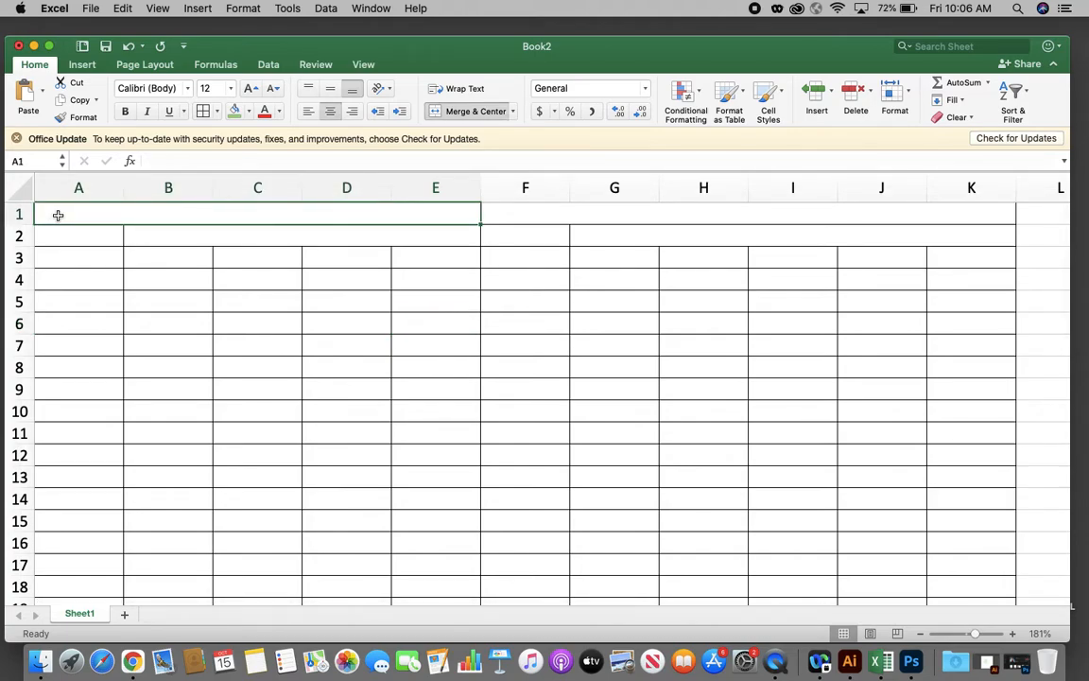
type("Sp")
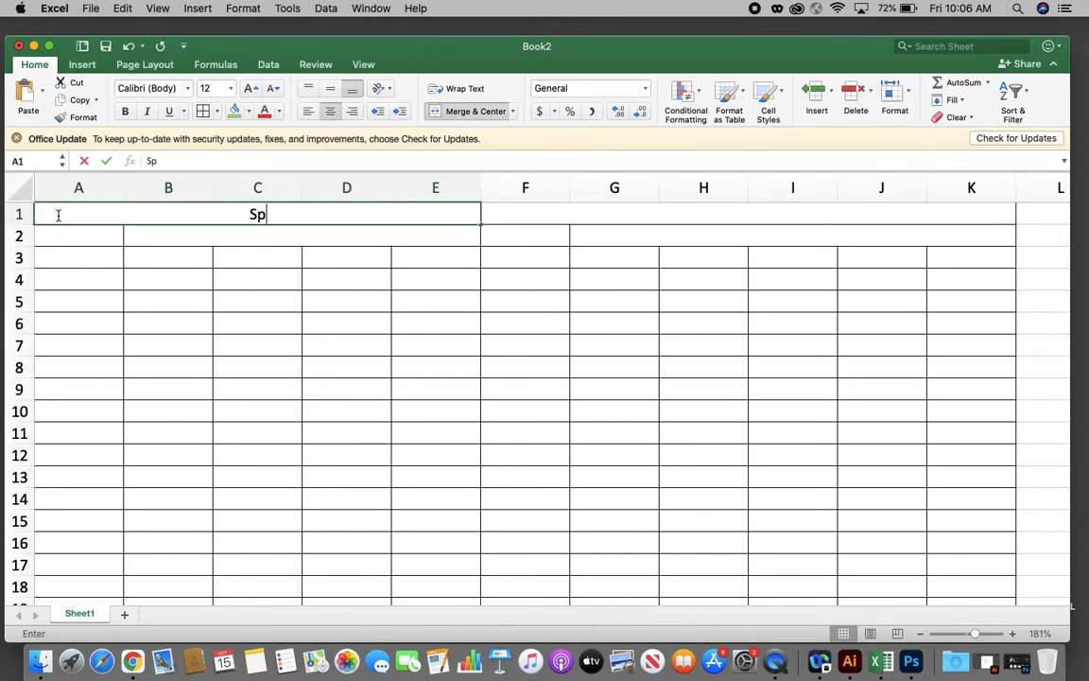
type("ec sheet")
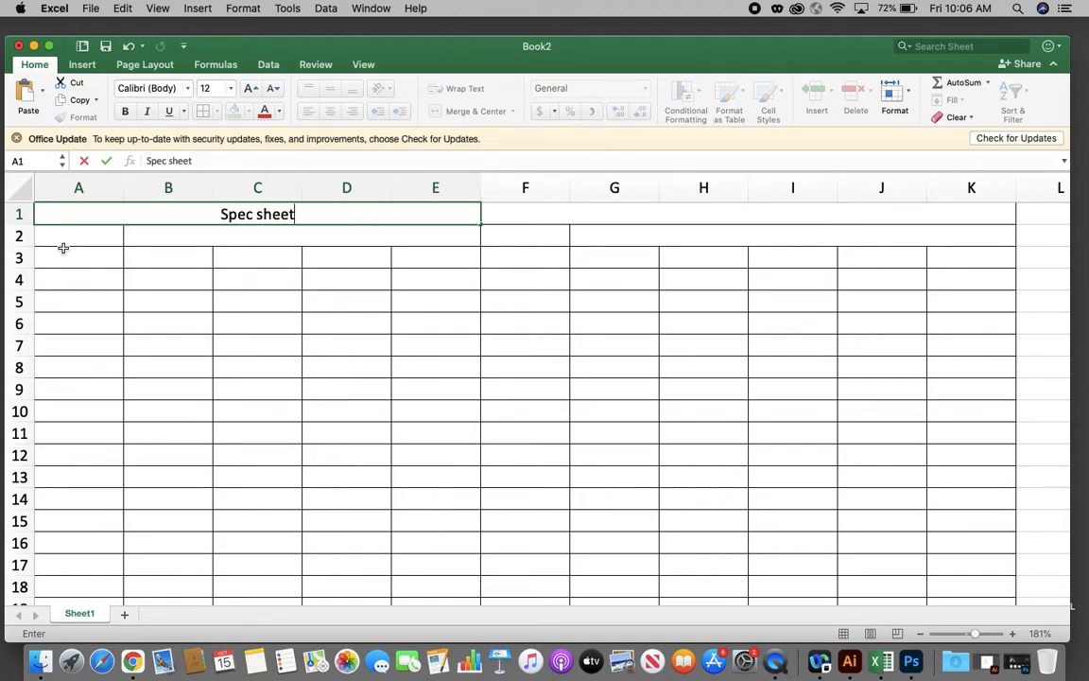
left_click(94, 297)
- Left-align the Spec sheet title cell and fill it with light green
left_click(118, 216)
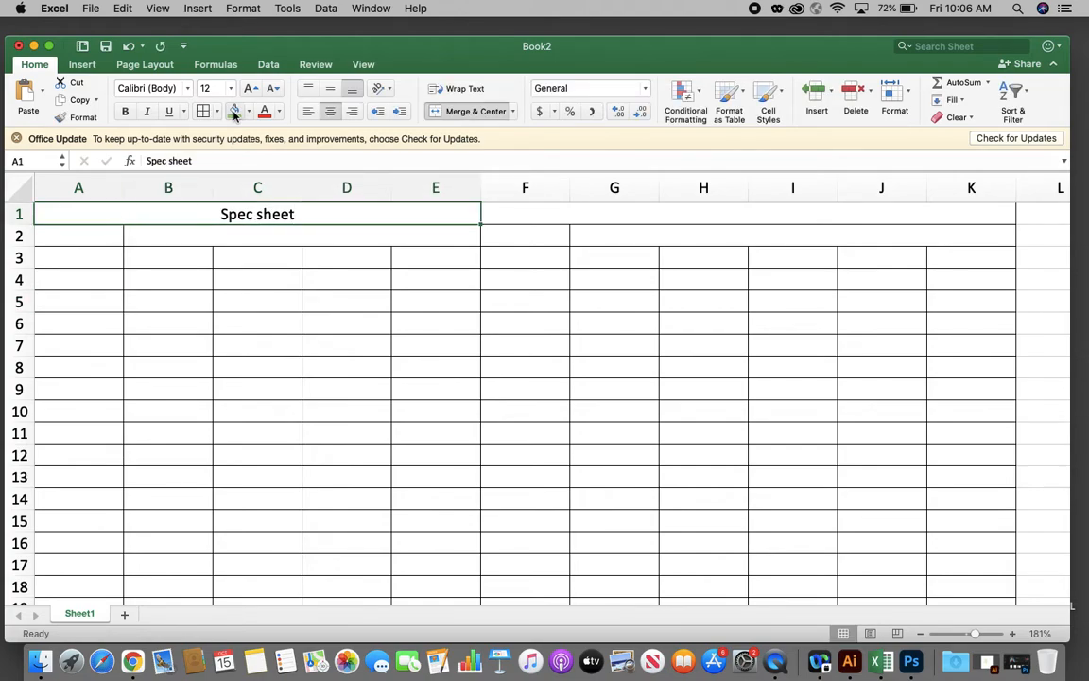
left_click(308, 110)
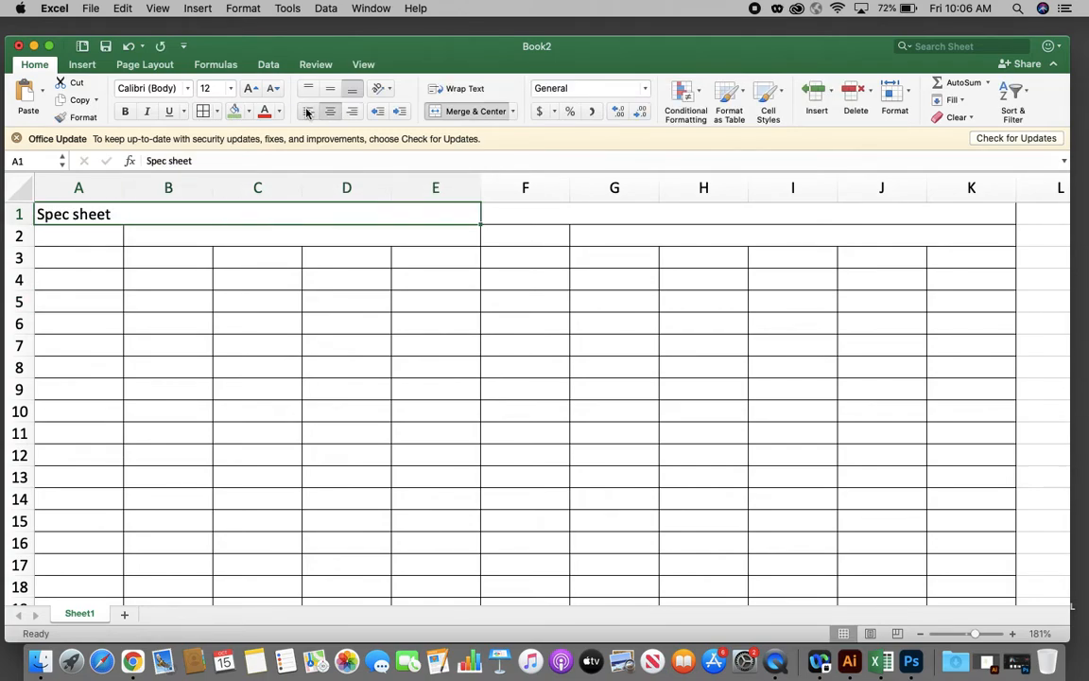
left_click(248, 111)
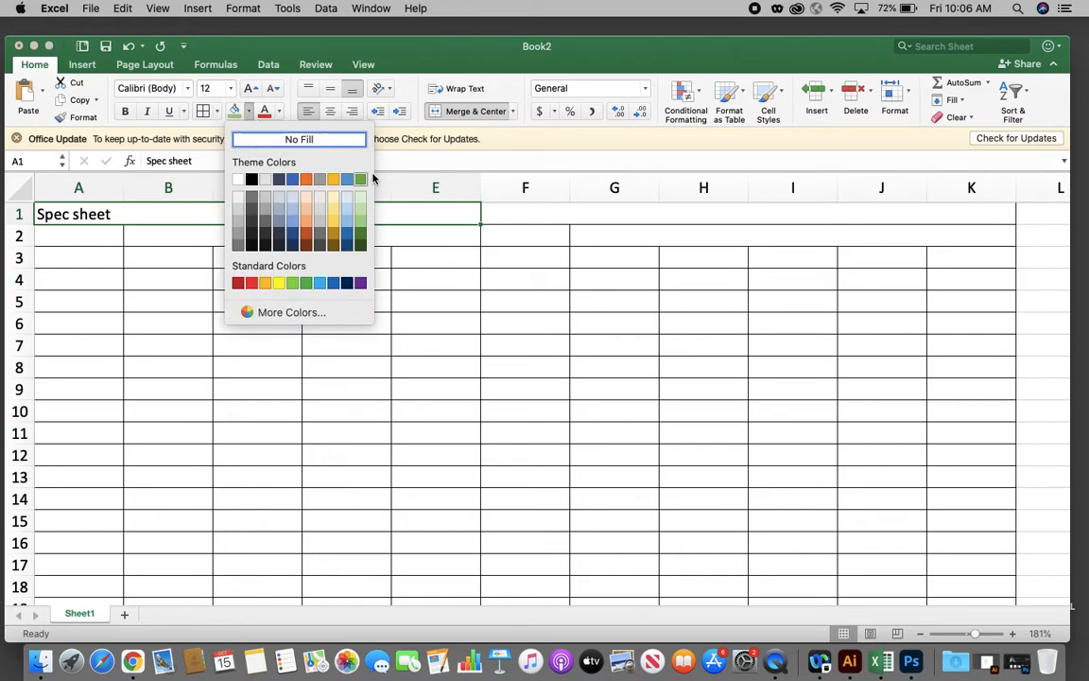
left_click(361, 210)
left_click(347, 286)
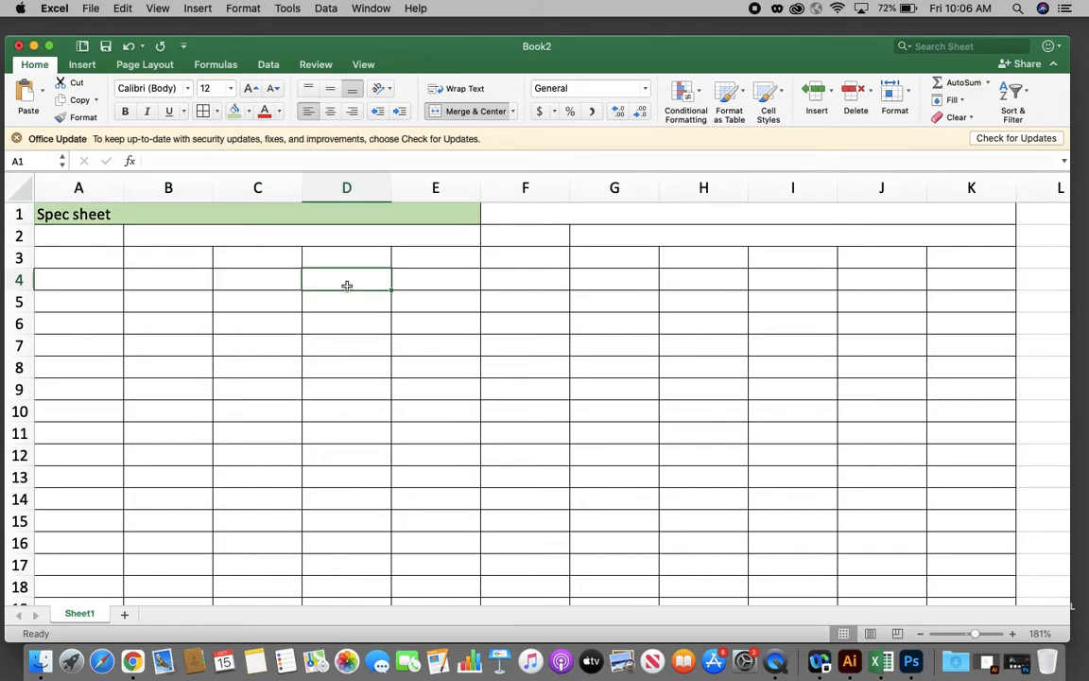
- Enter Brand: xxxxxx in the merged cell F1:K1
left_click(539, 212)
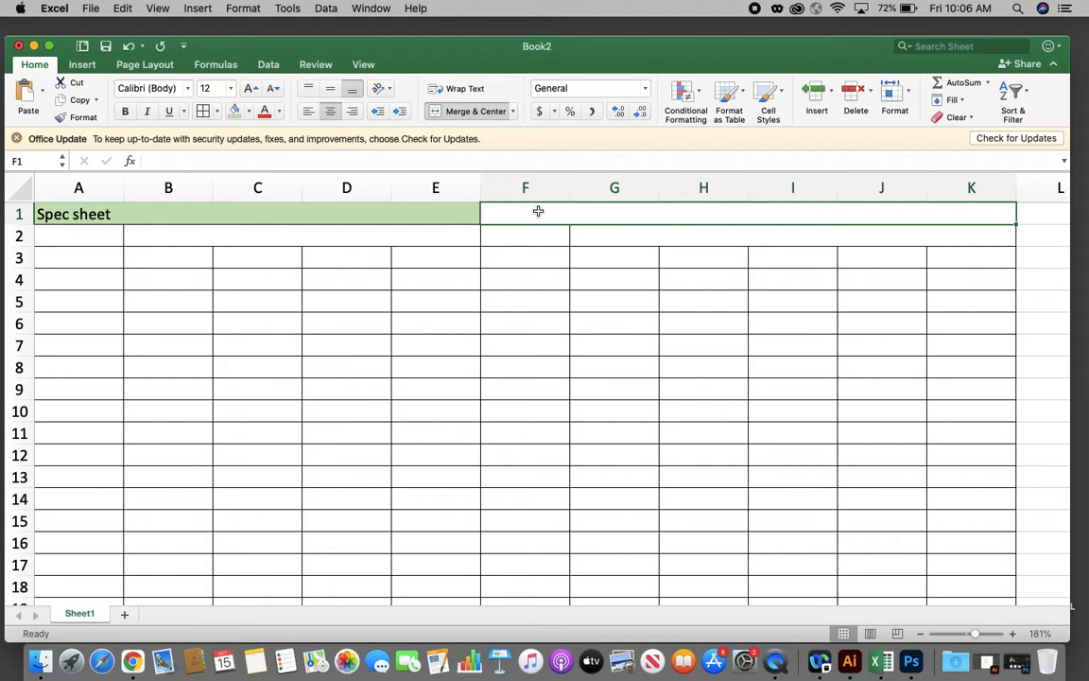
type("Bra")
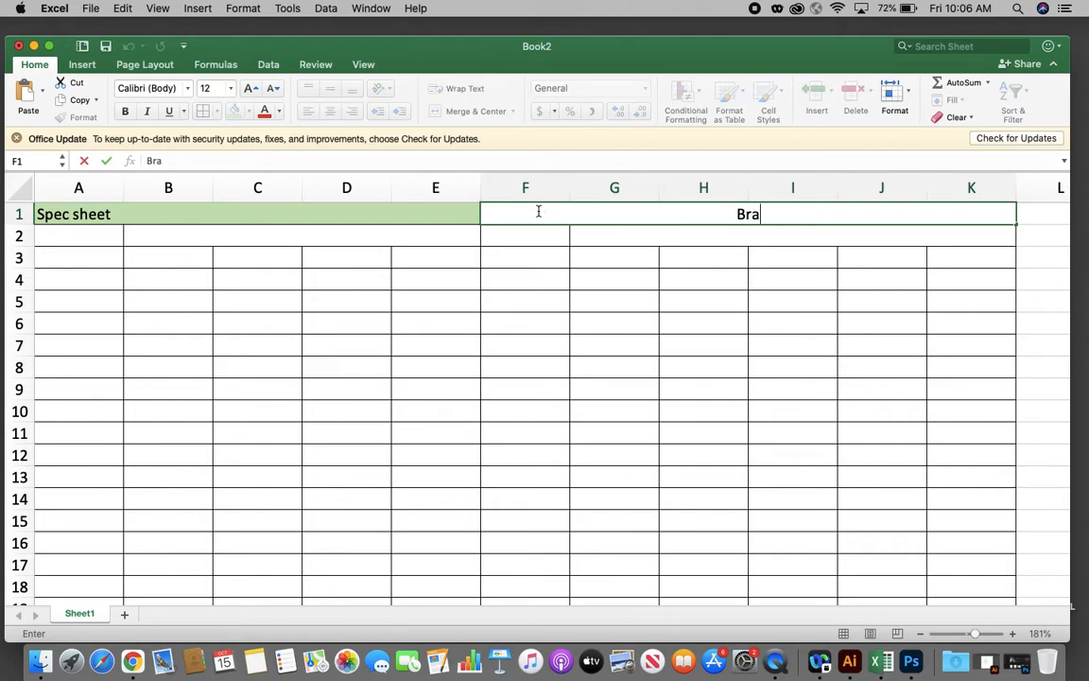
type("nd: xxxxxx")
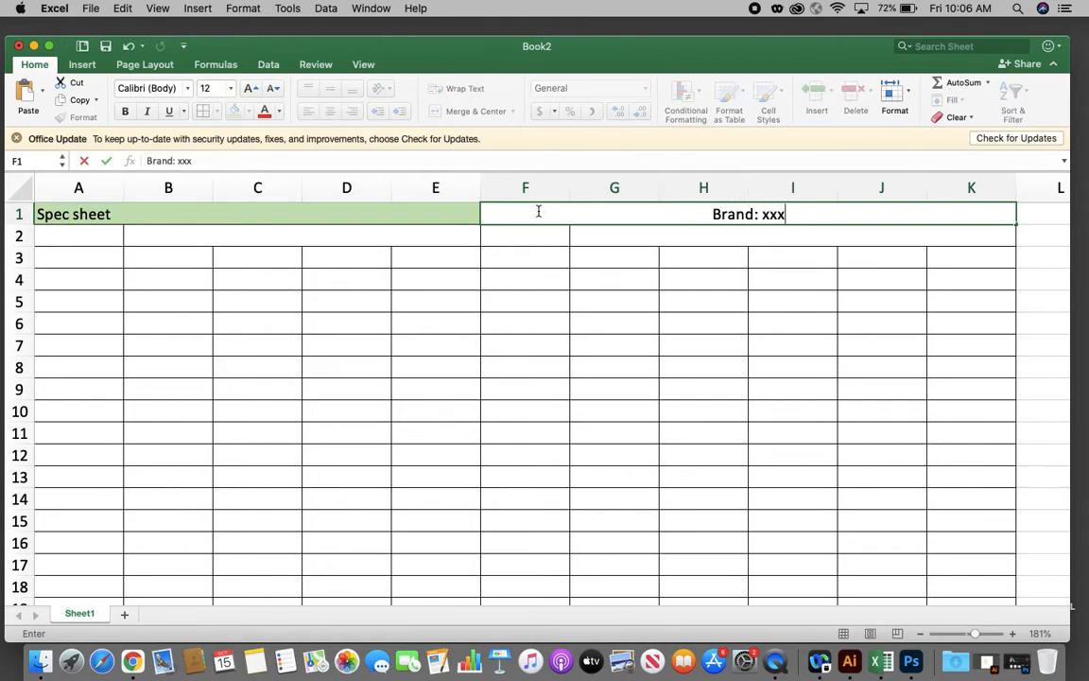
left_click(571, 295)
- Left-align the Brand cell and fill it with light gold
left_click(569, 213)
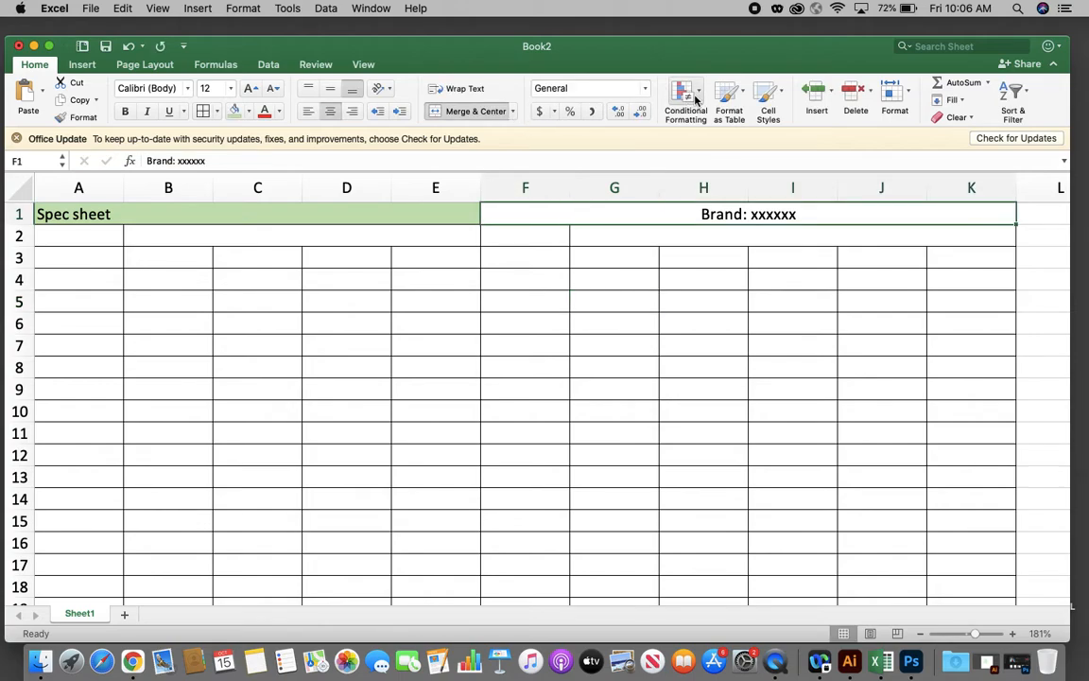
left_click(308, 112)
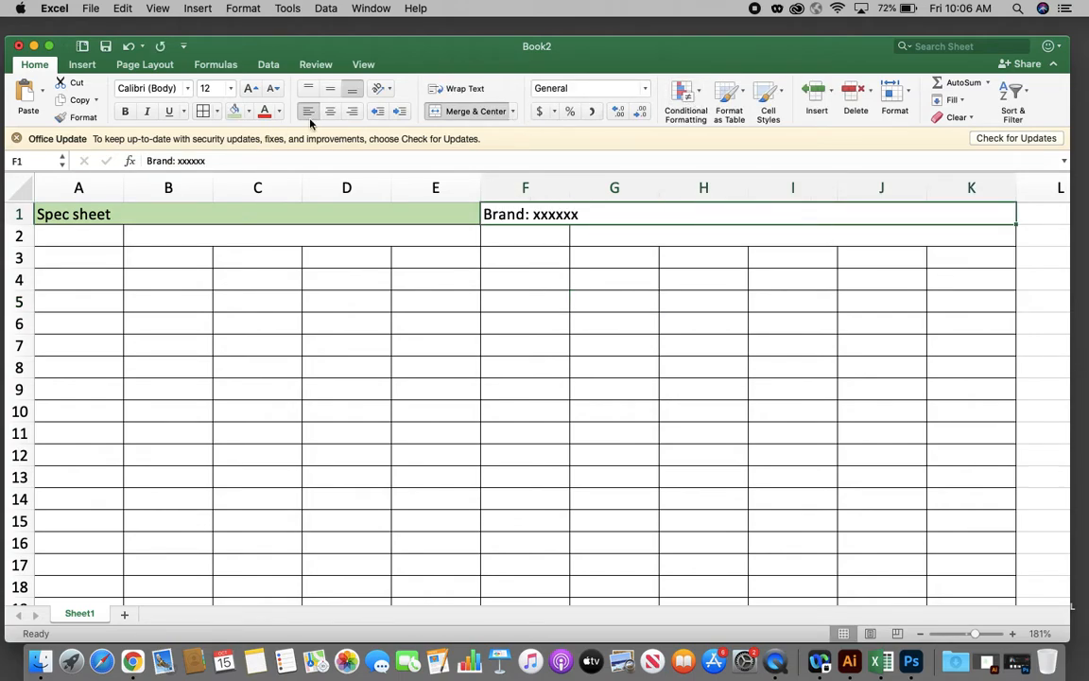
left_click(250, 112)
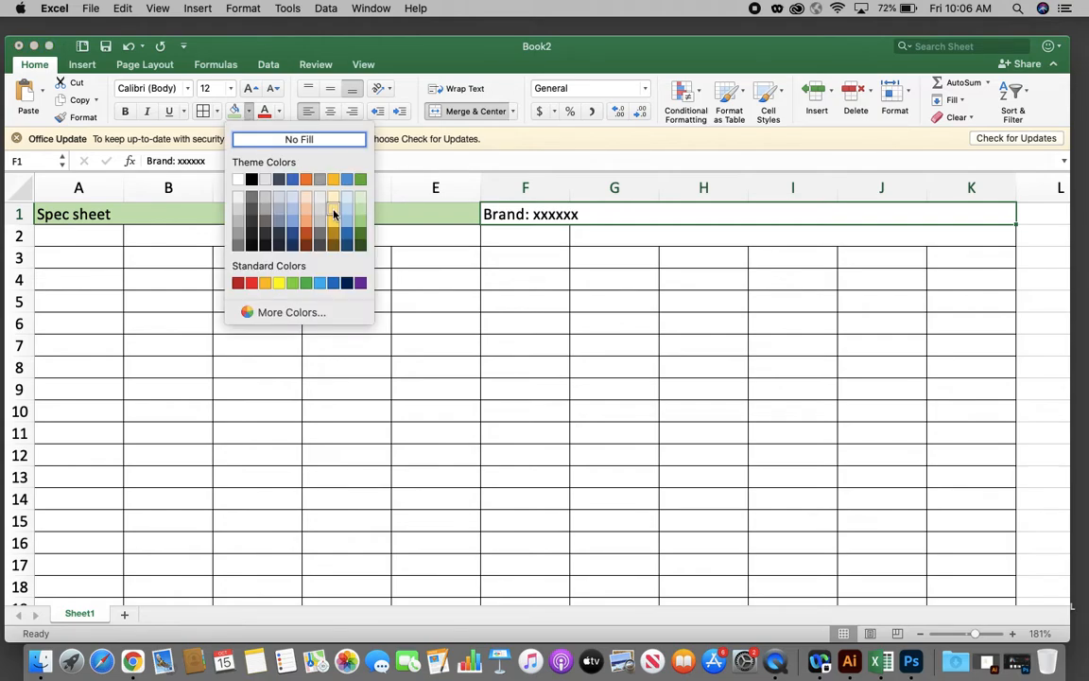
left_click(333, 208)
left_click(370, 319)
- Enter the label Styel number in cell A2 and widen column A to fit it
left_click(91, 240)
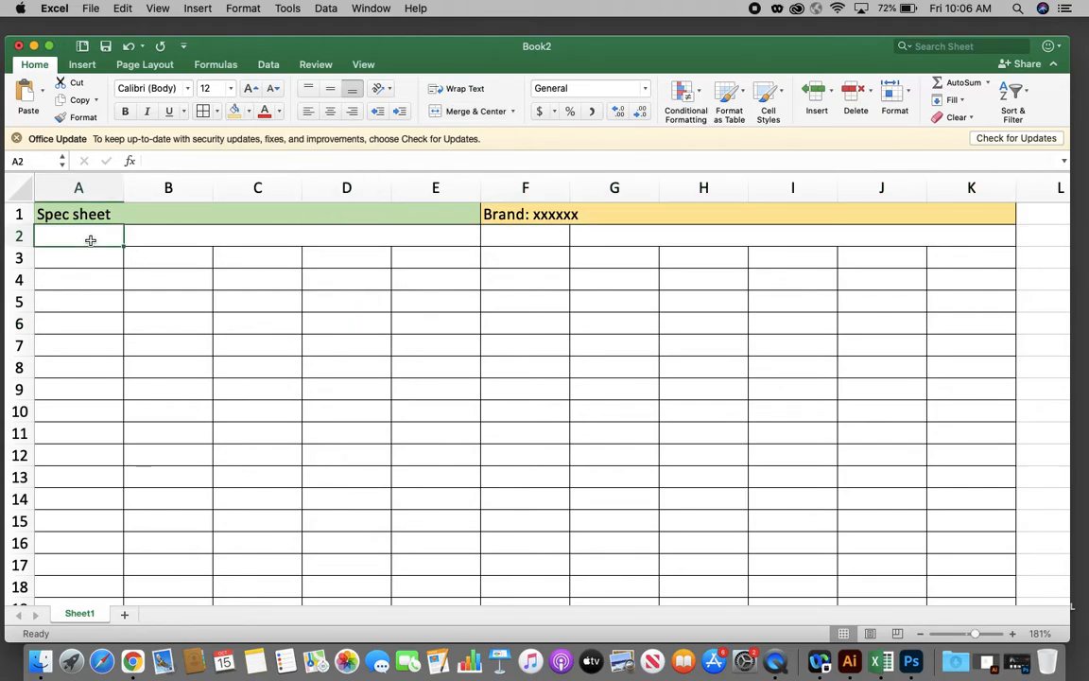
type("Styel number")
left_click(150, 333)
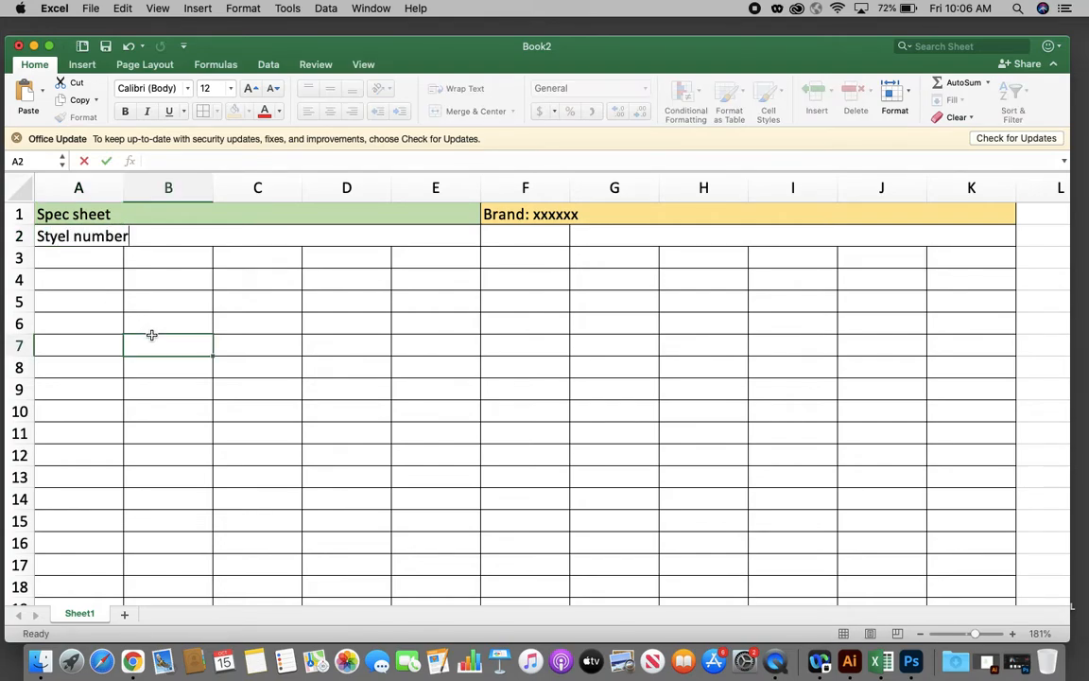
left_click_drag(123, 183, 143, 181)
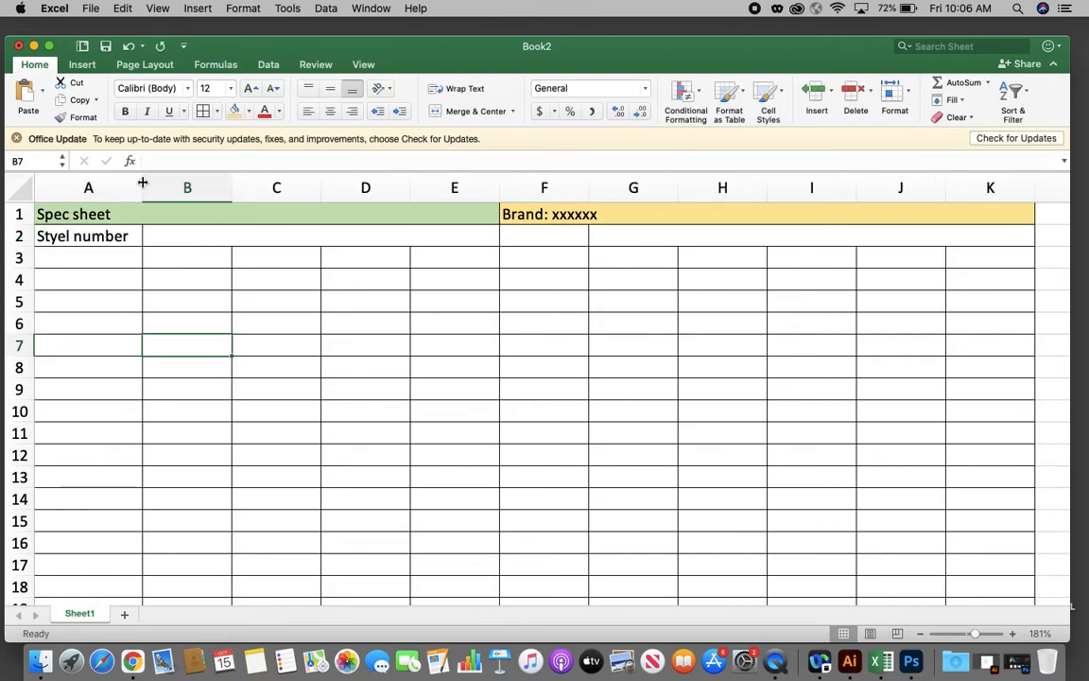
- Enter the placeholder xxxxxxx as the style number value in the merged cell B2:E2
left_click(166, 236)
type("xxxxxxx")
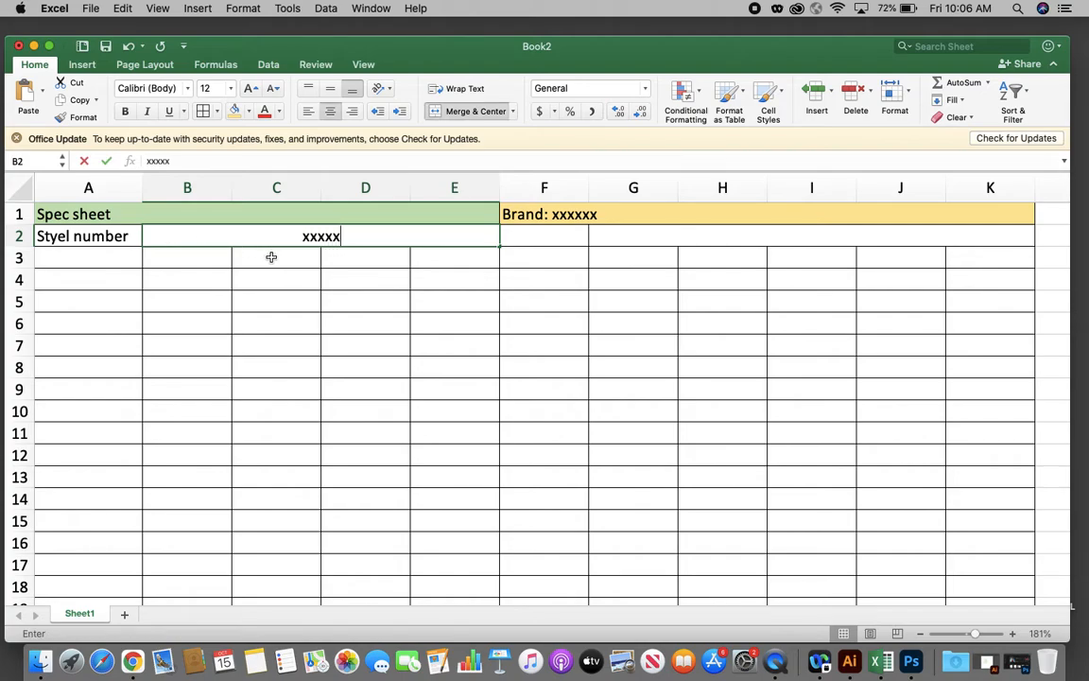
left_click(331, 298)
- Enter the label Season: in cell F2 and a placeholder string of c's in the merged cell G2:K2
left_click(519, 239)
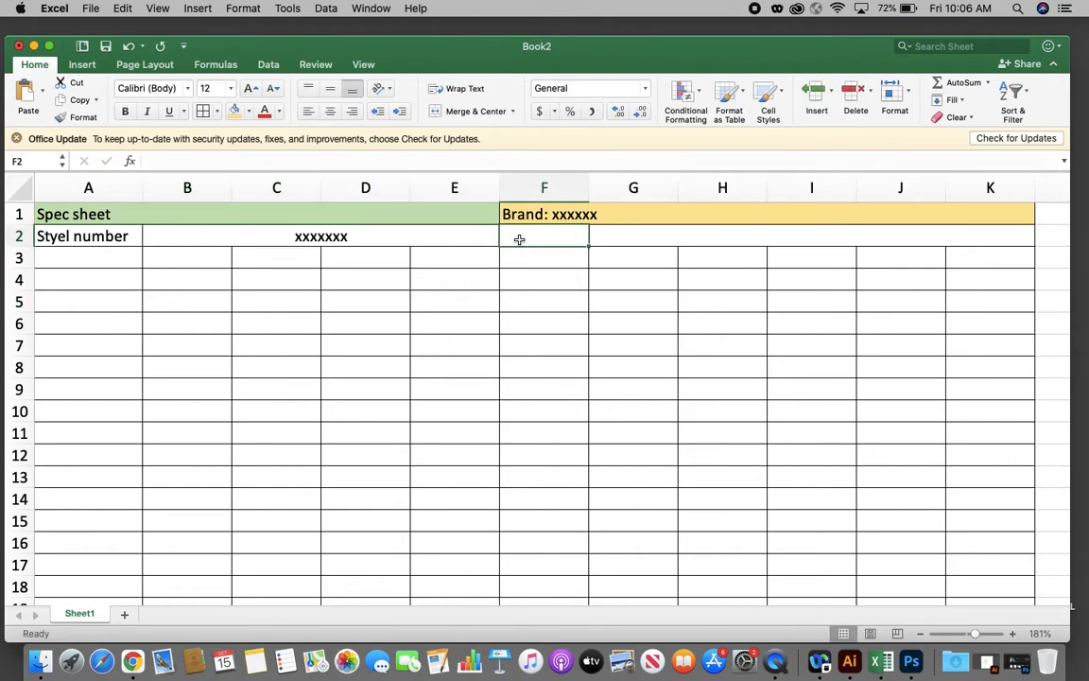
type("Season:")
left_click(637, 254)
left_click(642, 237)
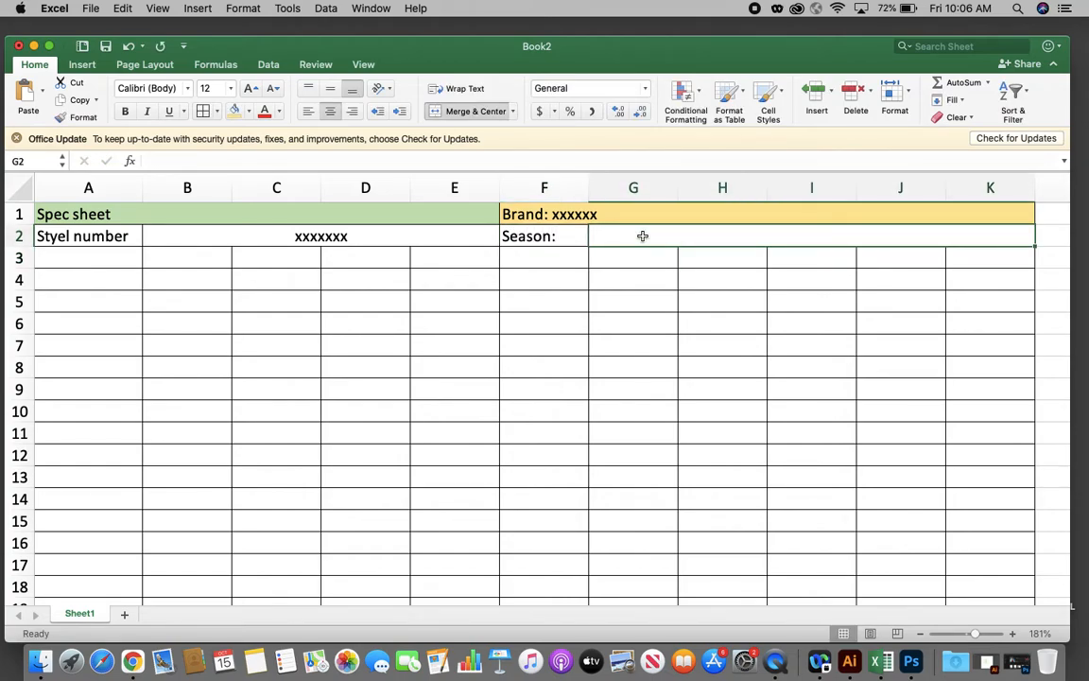
type("ccccccccccc")
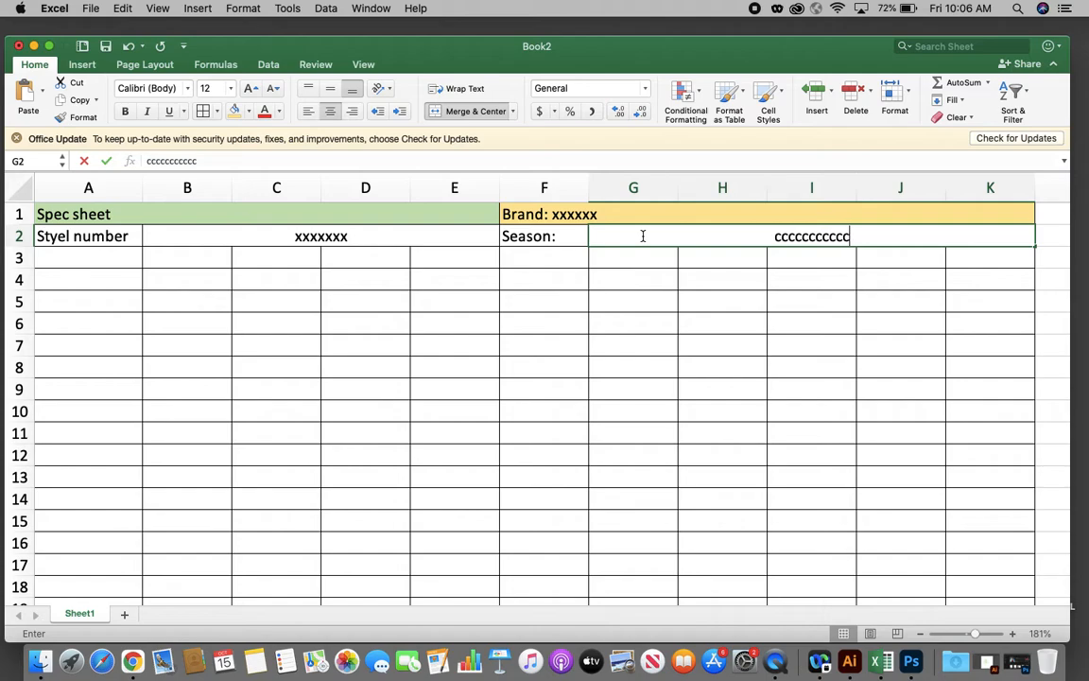
type("ccccccccc")
left_click(608, 301)
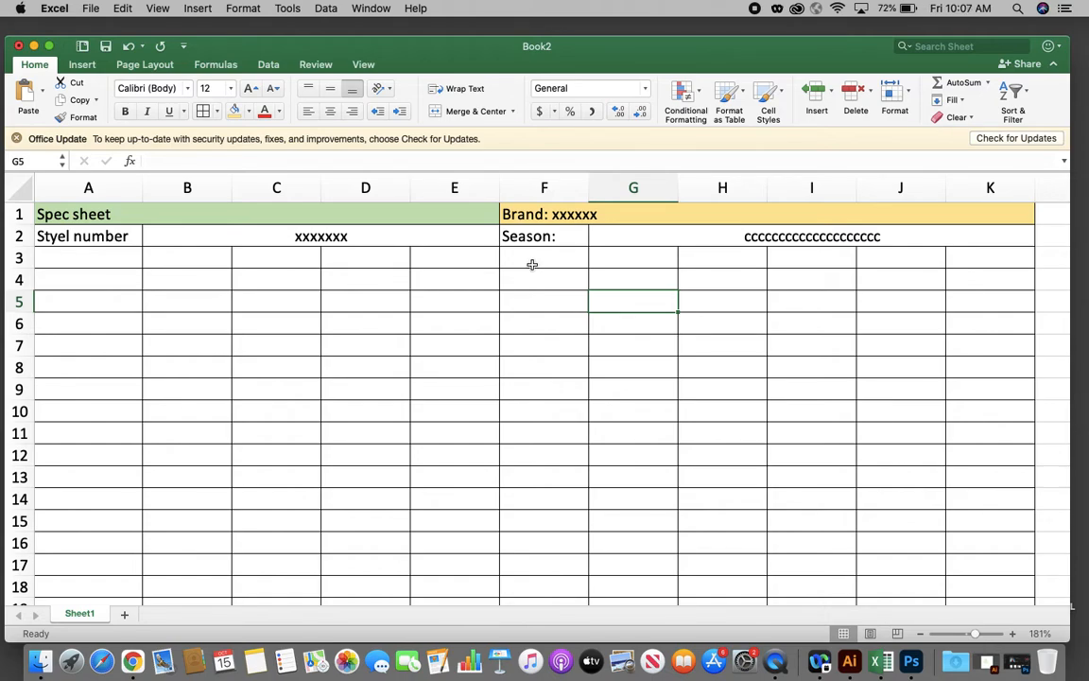
- Merge and center cells A6:K6 into one heading bar and fill it with gold
left_click(123, 258)
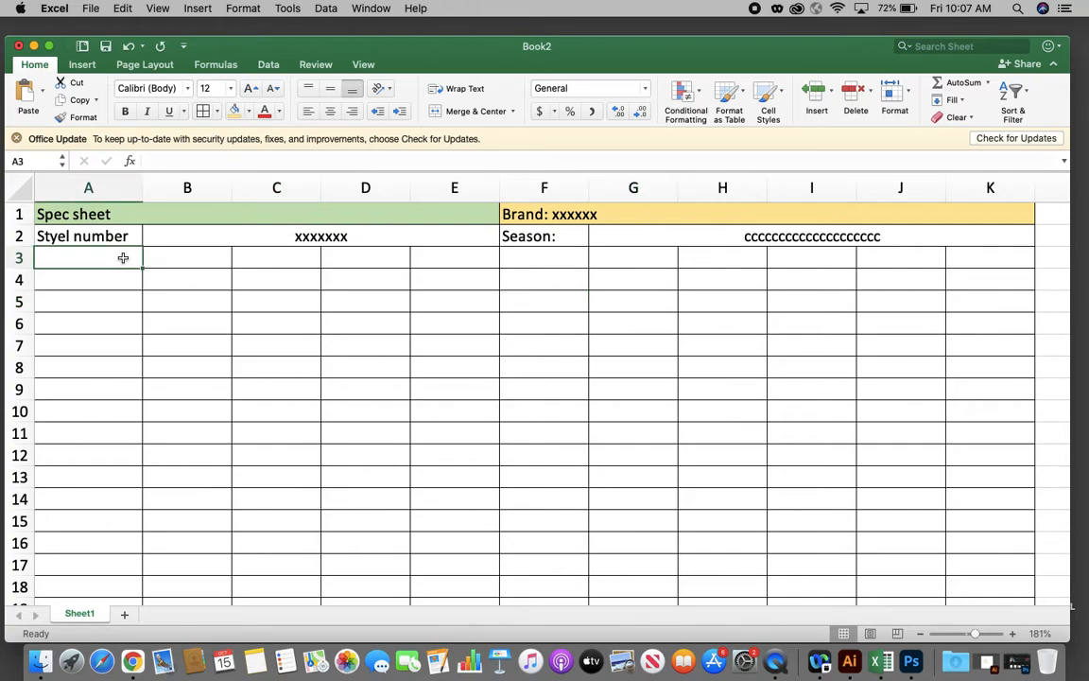
left_click(107, 285)
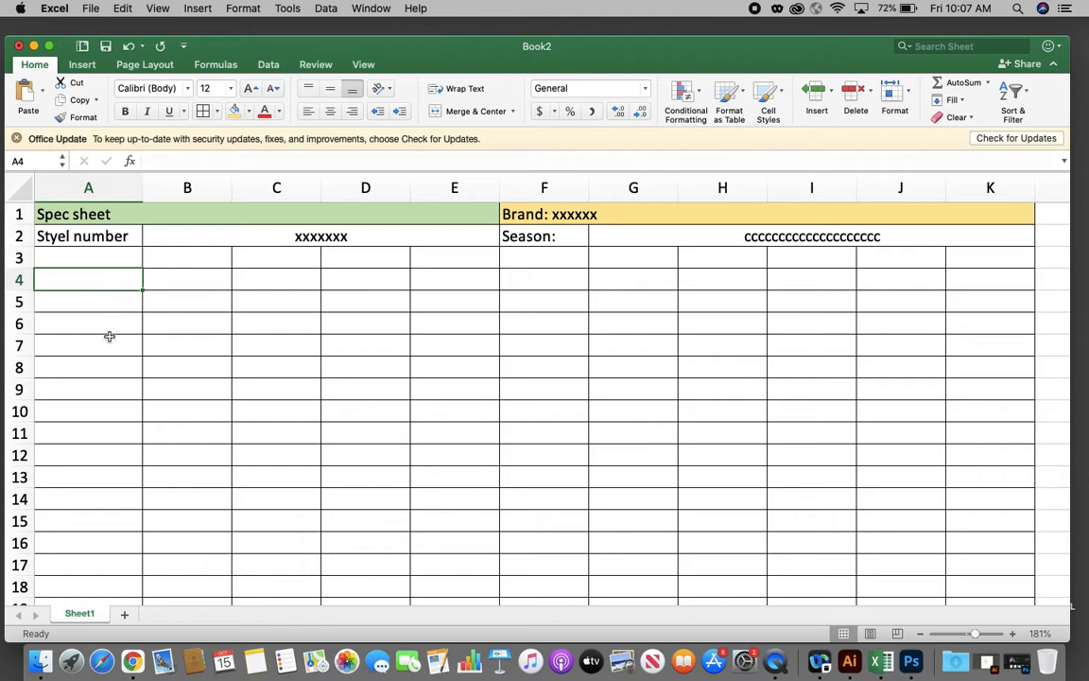
left_click(105, 321)
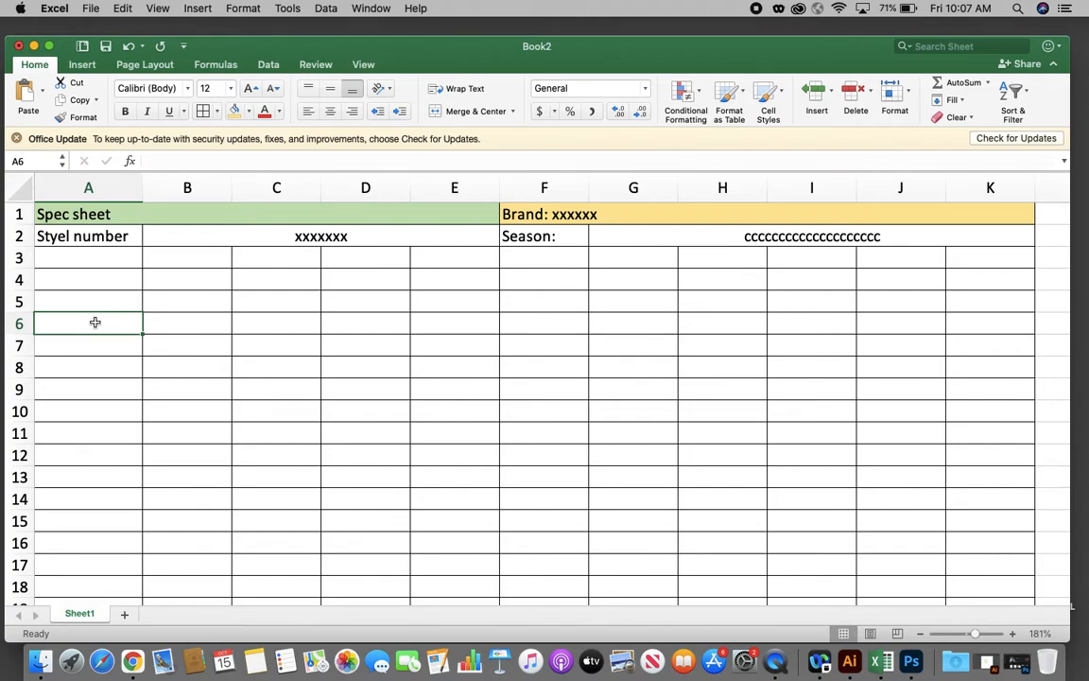
left_click_drag(94, 322, 1005, 328)
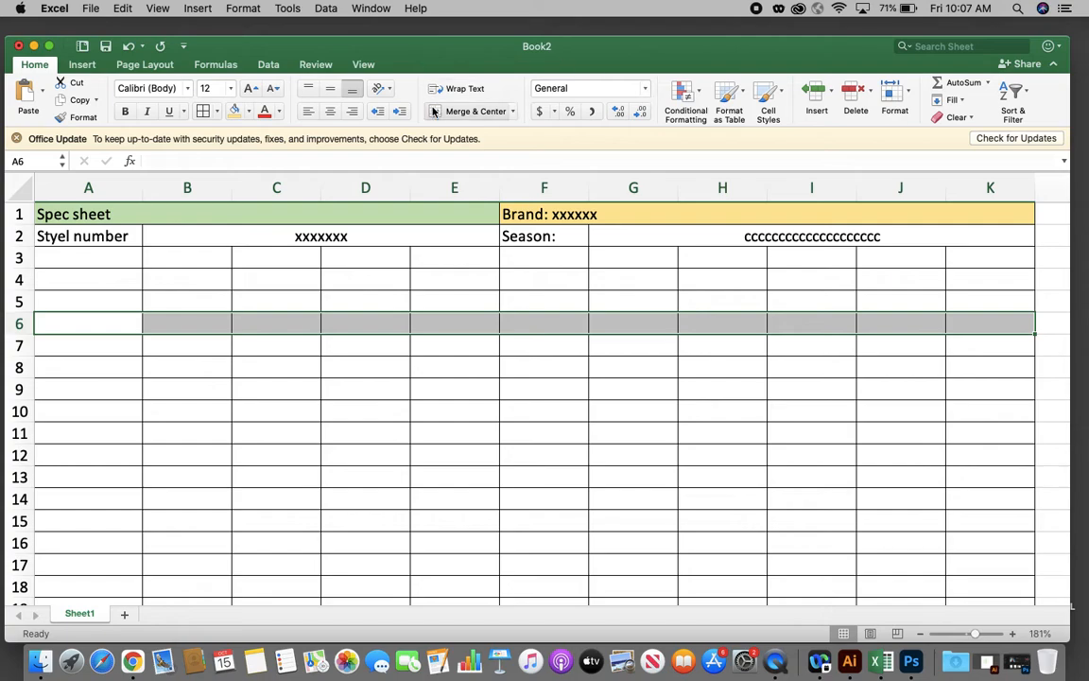
left_click(474, 113)
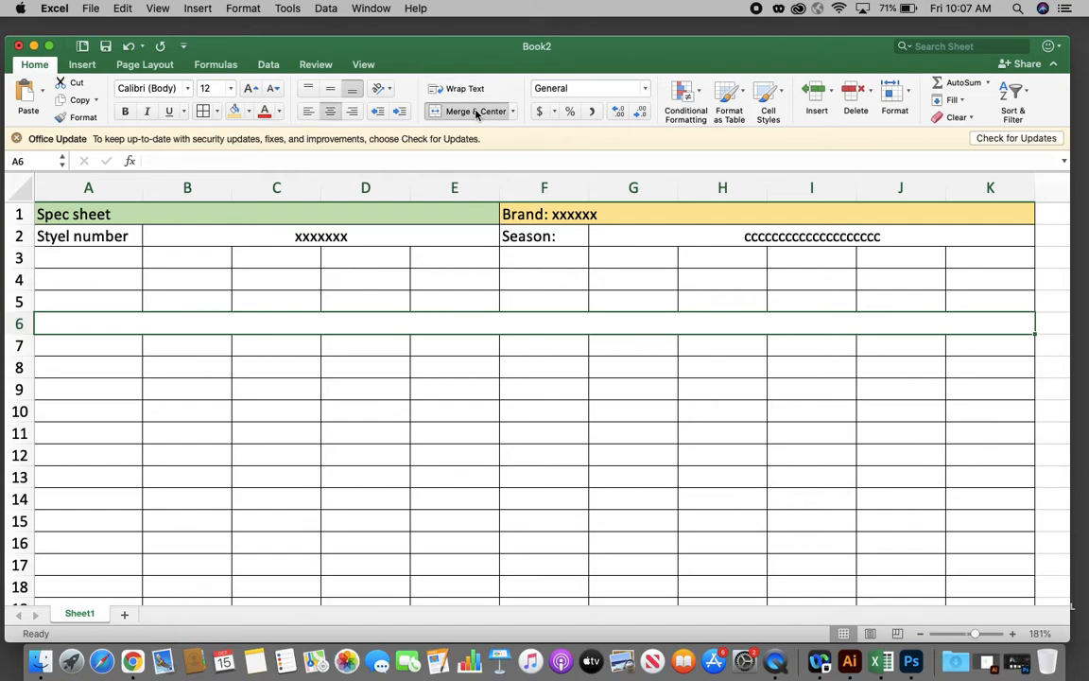
left_click(250, 111)
left_click(333, 206)
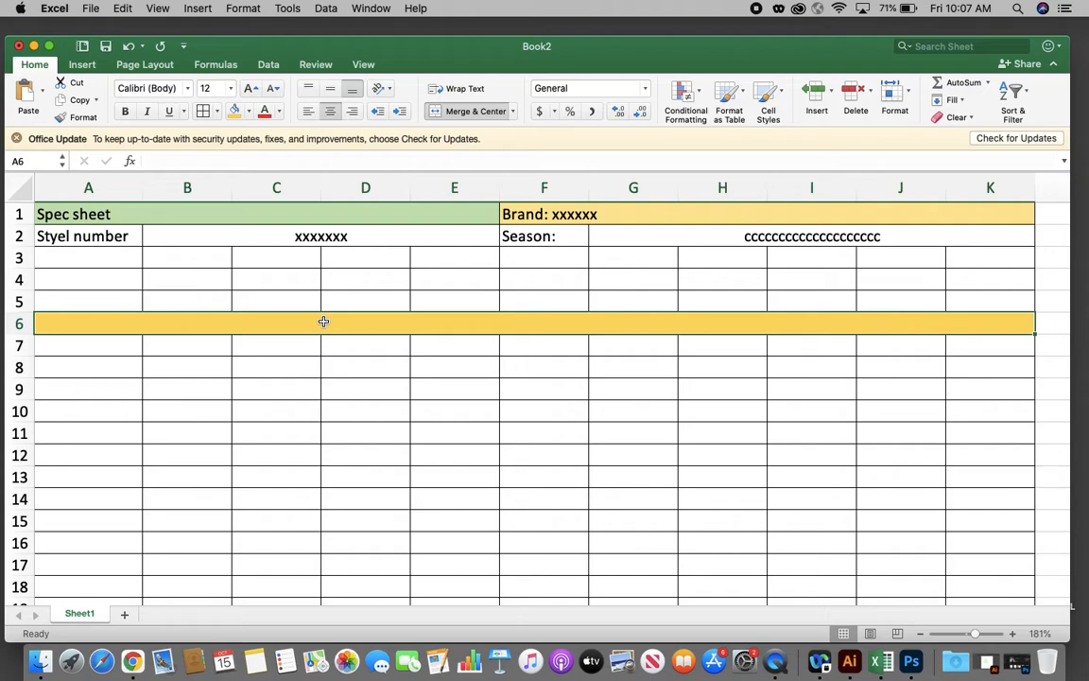
- Enter the heading Technical sketch front and back in the merged row 6 bar
type("Technica")
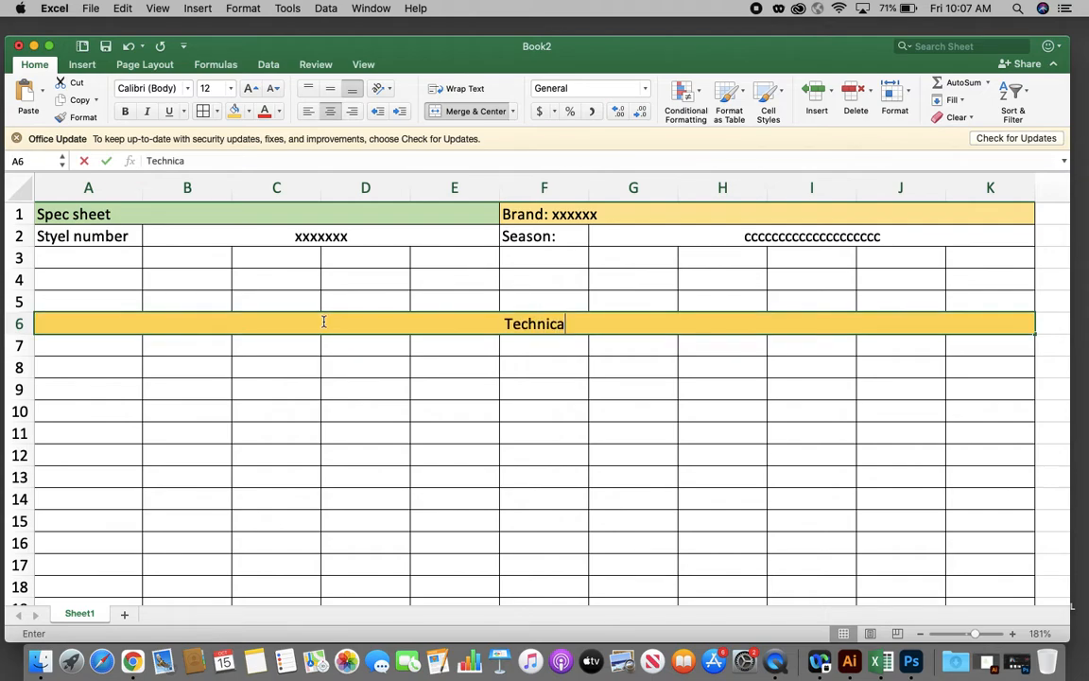
type("l sketch front and")
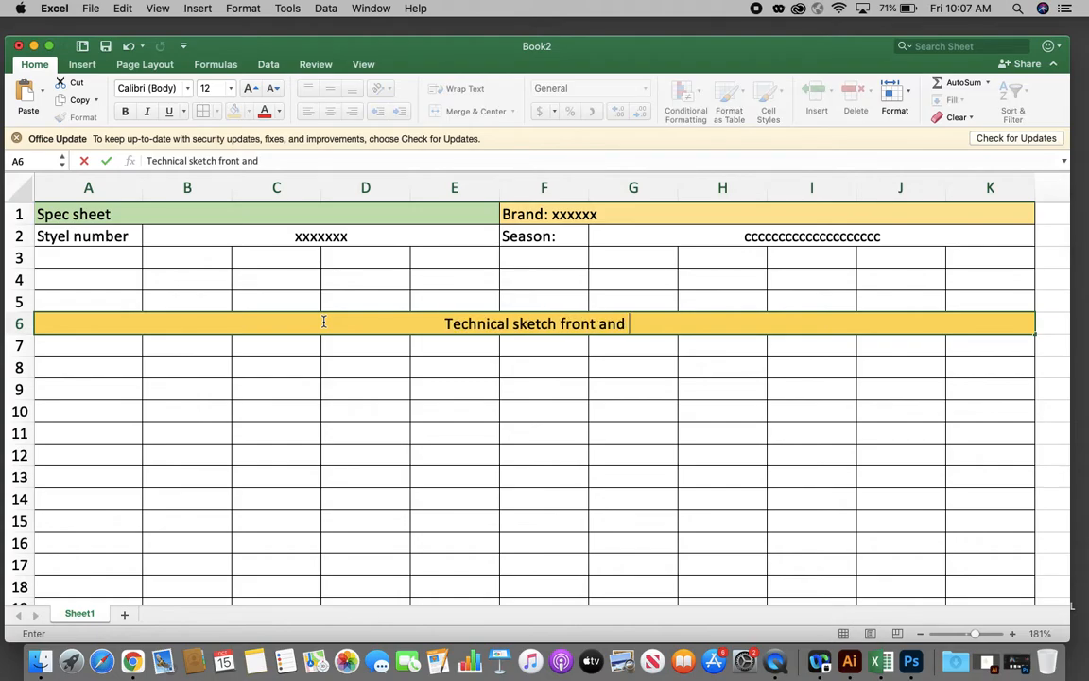
key("BackSpace")
type("back")
left_click(331, 427)
scroll(332, 429, "down", 1)
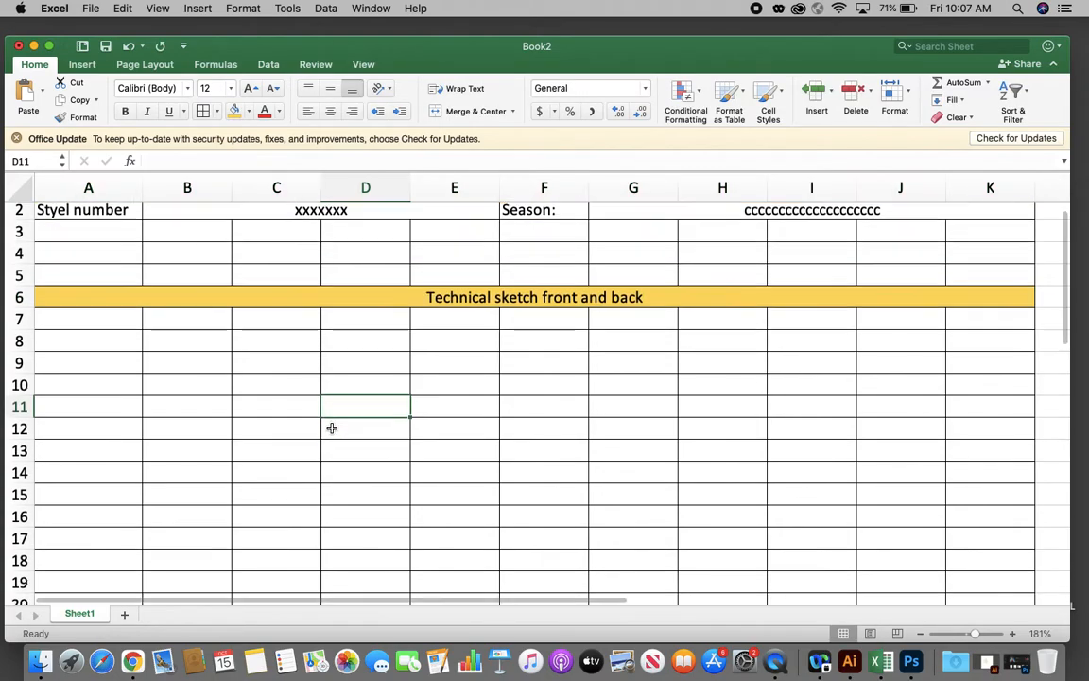
scroll(332, 428, "down", 1)
scroll(332, 428, "down", 4)
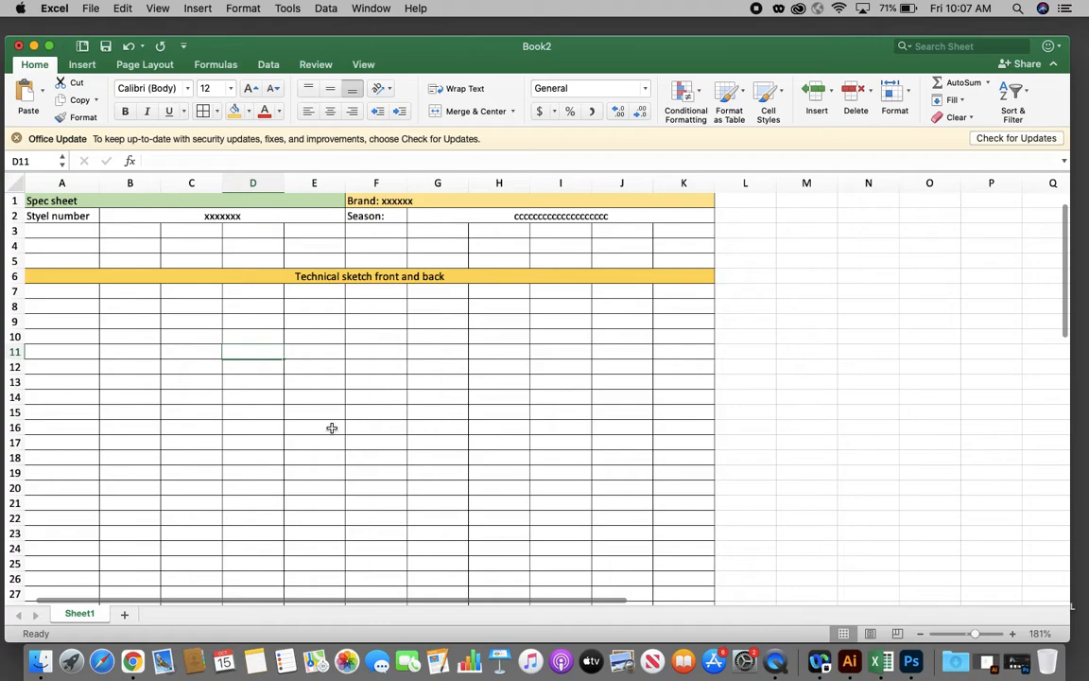
- Merge and center cells A7:D20 into a single sketch block below the heading bar
left_click(336, 278)
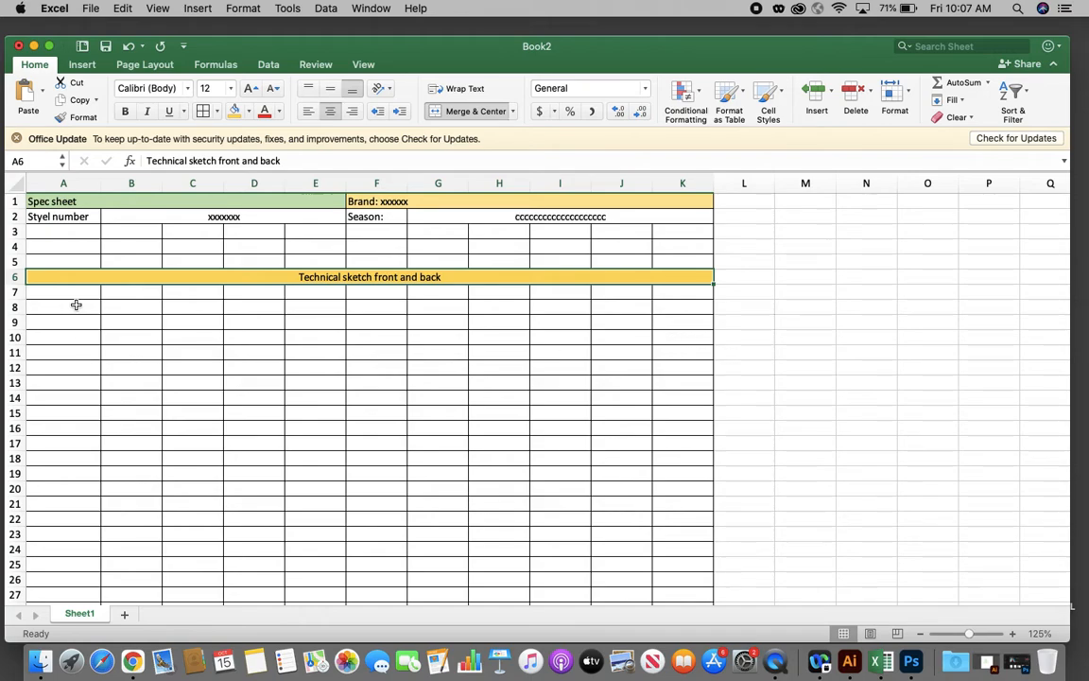
left_click_drag(77, 294, 227, 473)
left_click(250, 483)
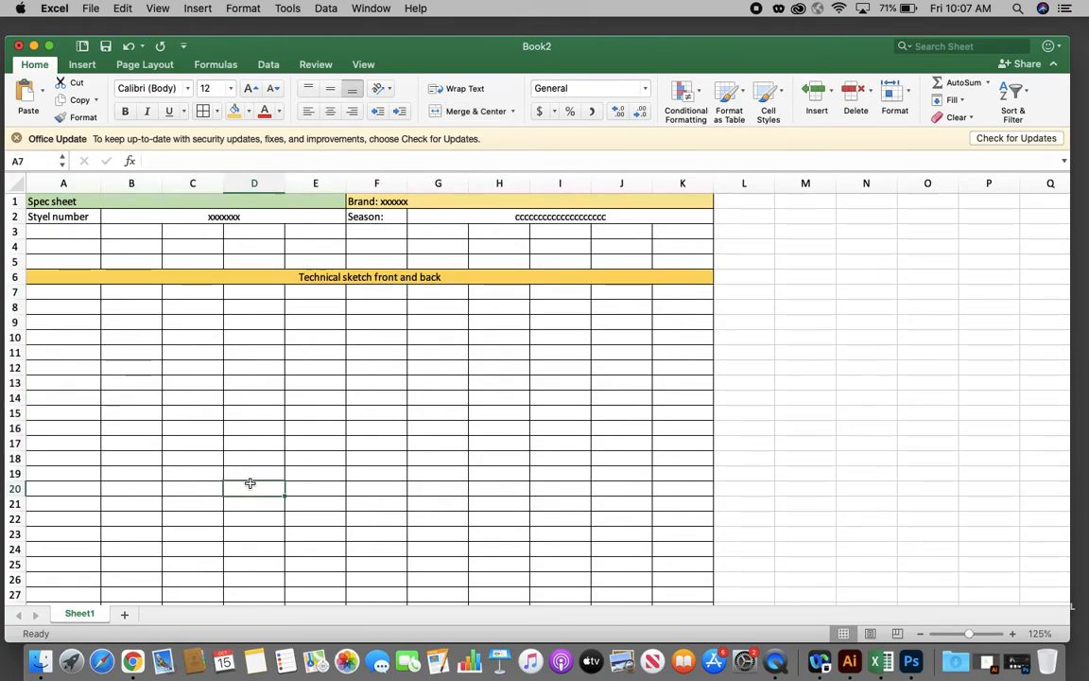
left_click_drag(43, 293, 245, 487)
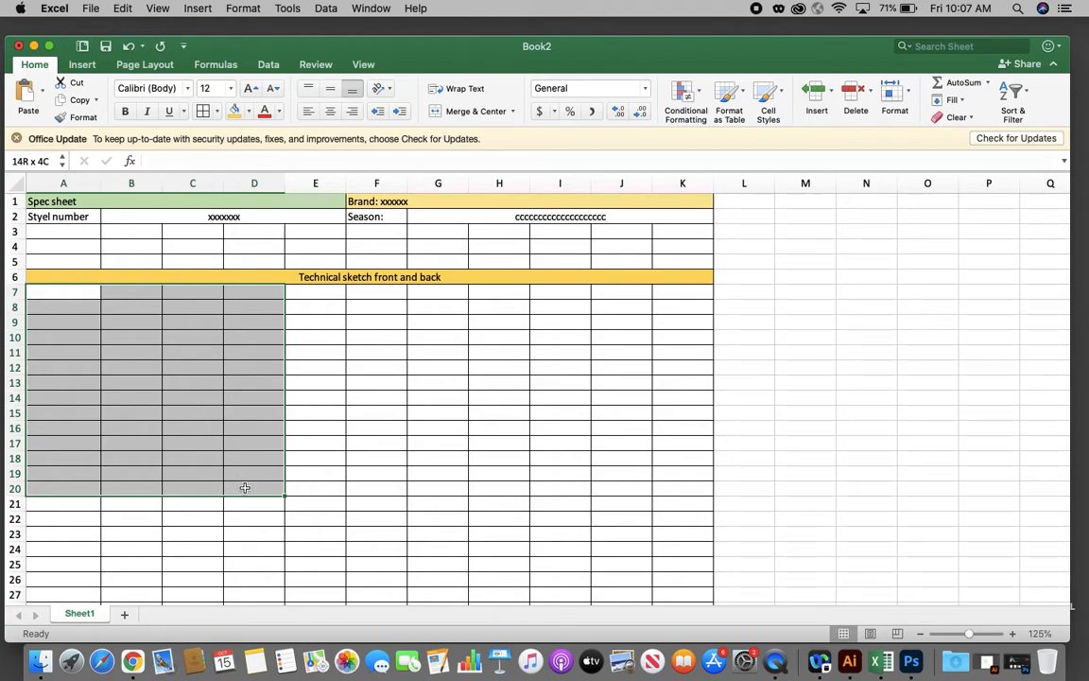
left_click(476, 112)
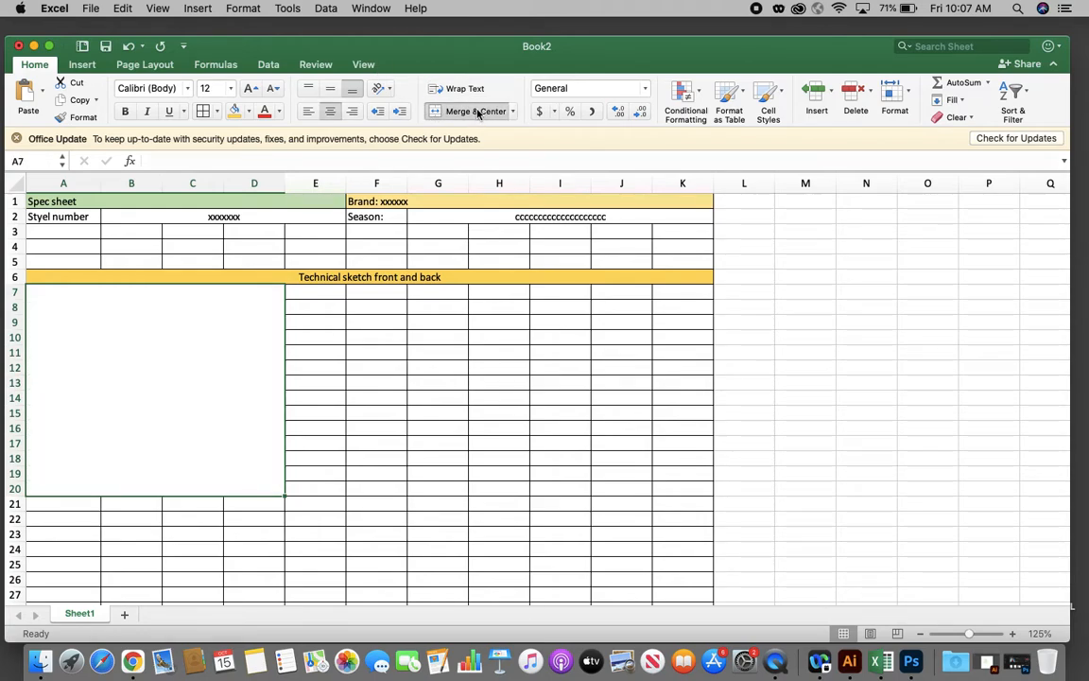
- Merge cells E7:H20 into a second sketch block and cells I7:K20 into a third
left_click_drag(323, 295, 496, 489)
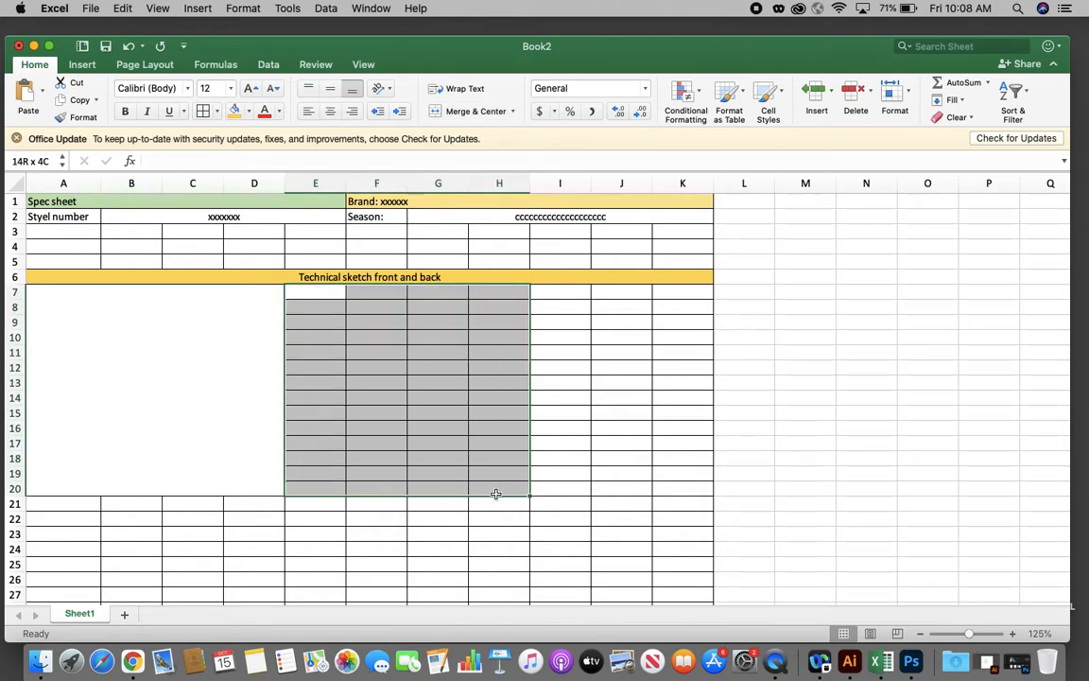
left_click(473, 111)
left_click(627, 397)
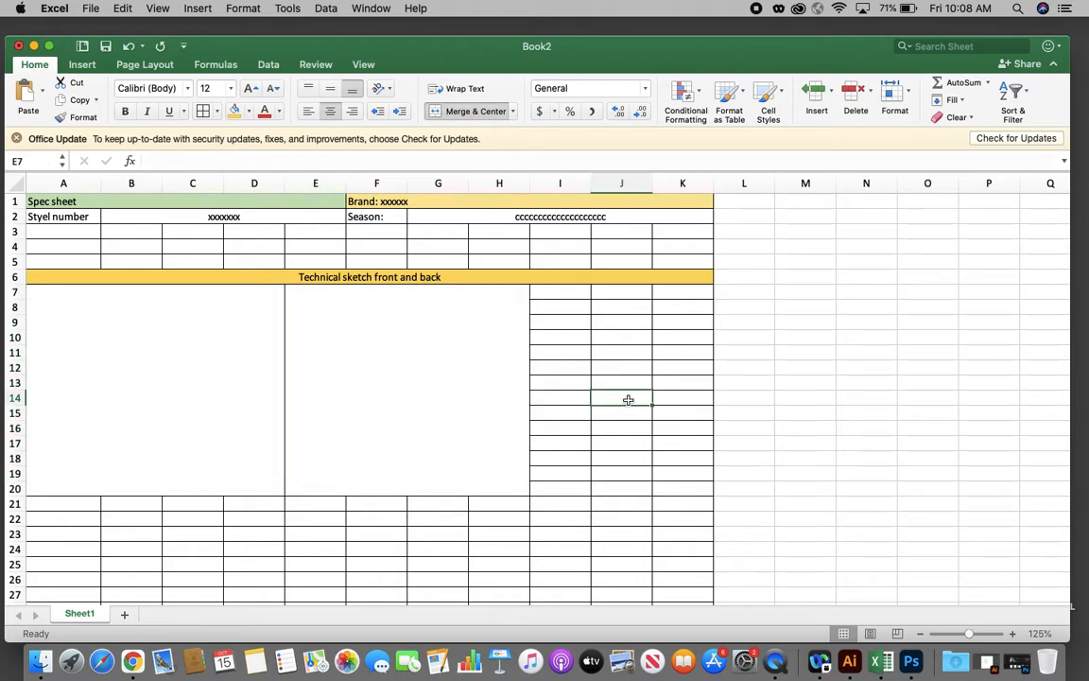
left_click_drag(560, 292, 687, 487)
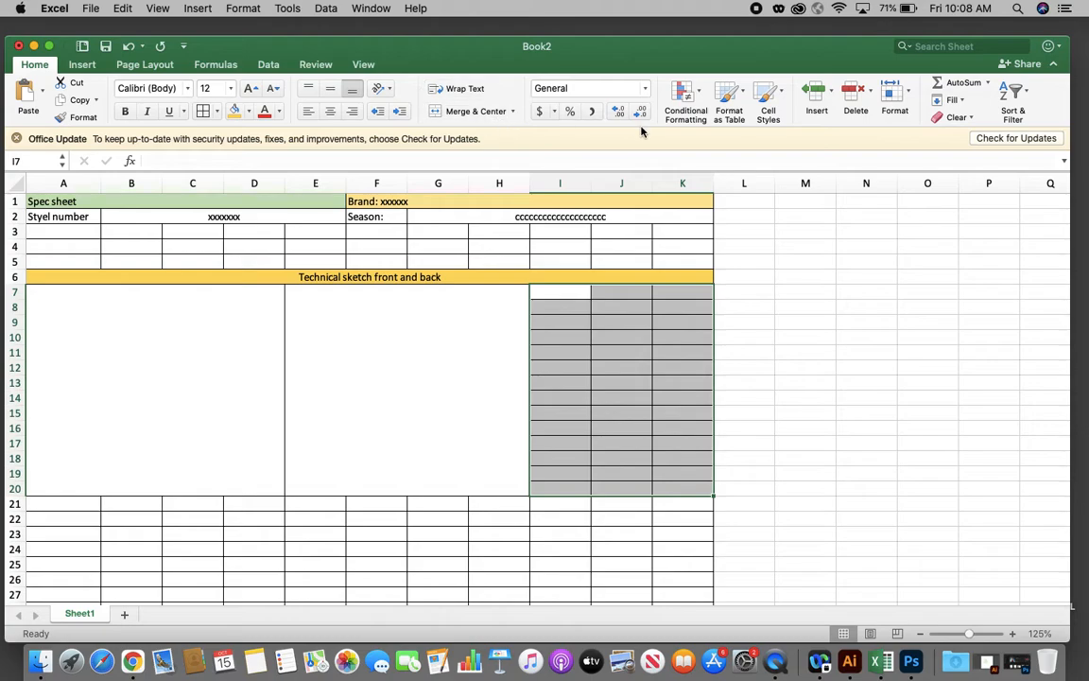
left_click(463, 112)
left_click(440, 301)
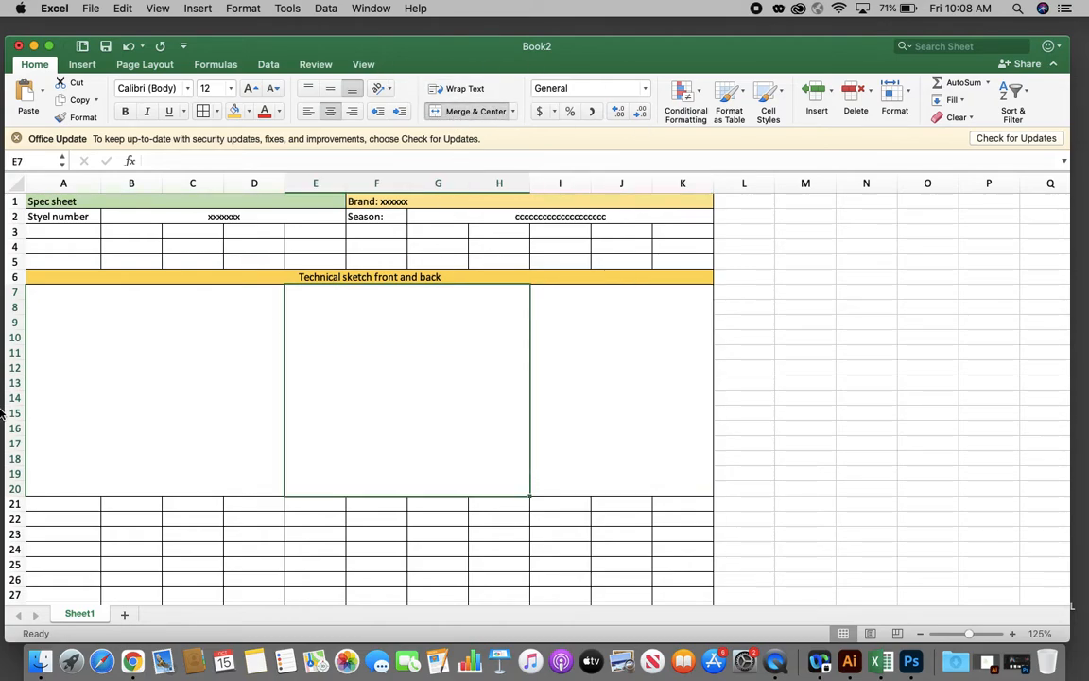
- Increase the height of row 20 to make the three merged sketch blocks taller
left_click_drag(15, 495, 19, 518)
left_click(69, 469)
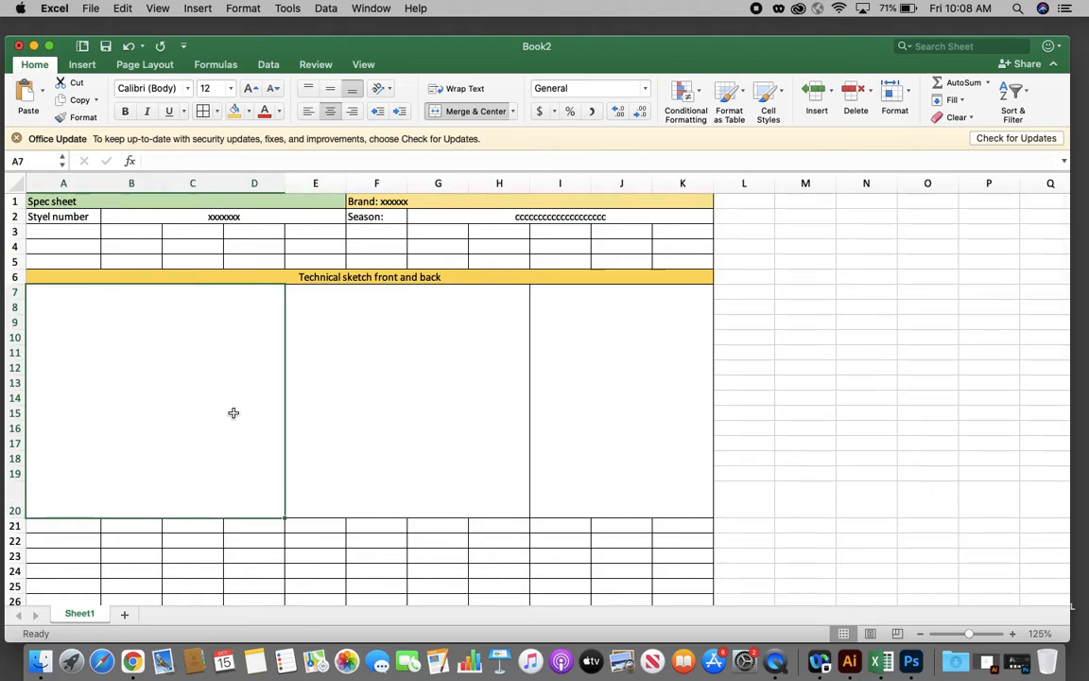
scroll(234, 413, "down", 1)
scroll(234, 414, "up", 1)
scroll(234, 413, "down", 1)
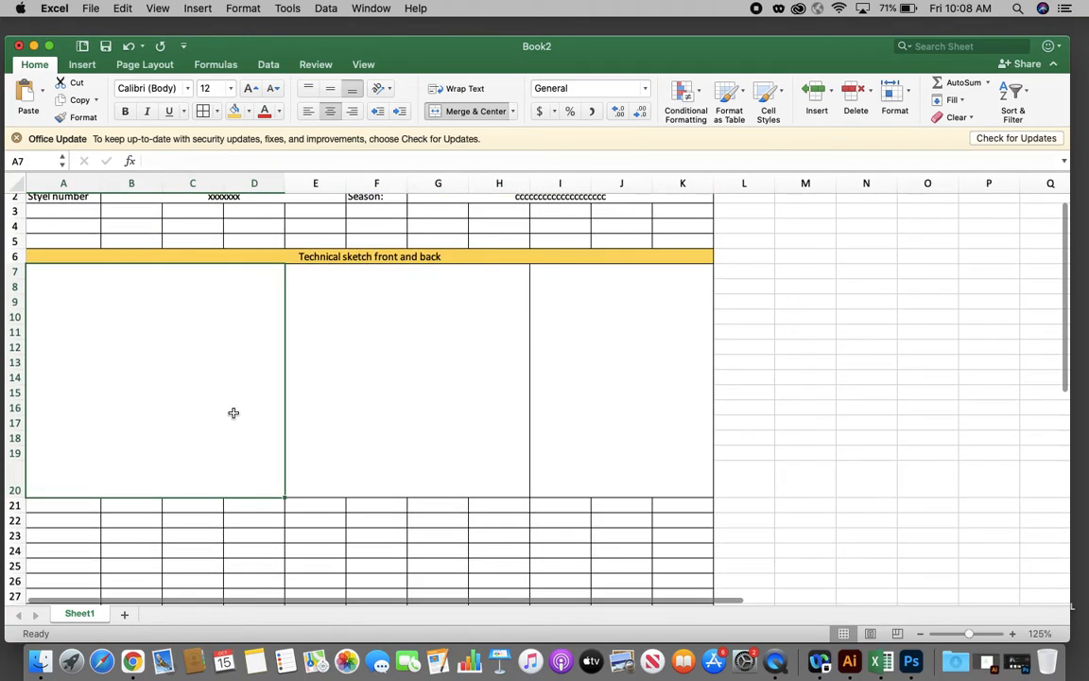
- Look over the three merged sketch blocks and the empty bordered rows beneath them
left_click(347, 280)
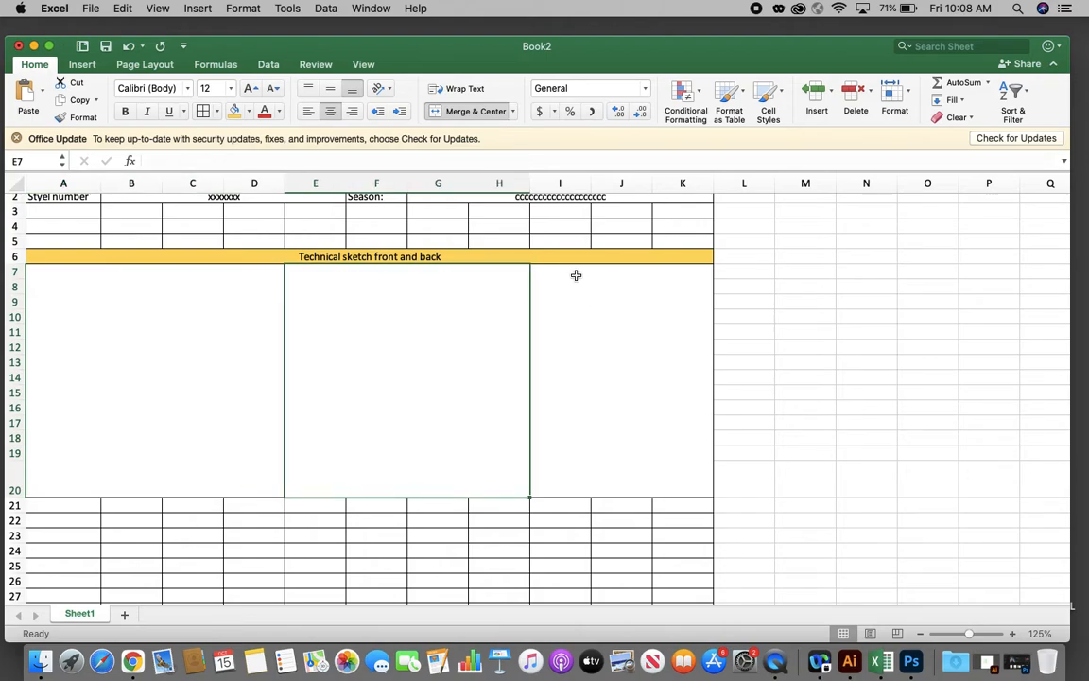
left_click(576, 275)
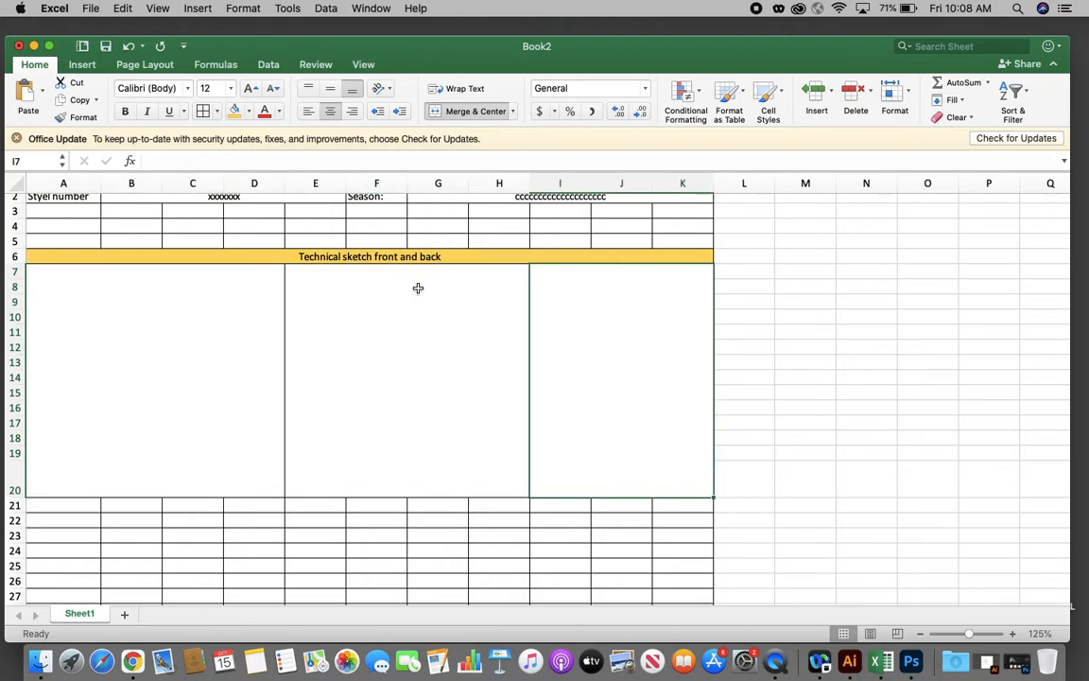
left_click(167, 281)
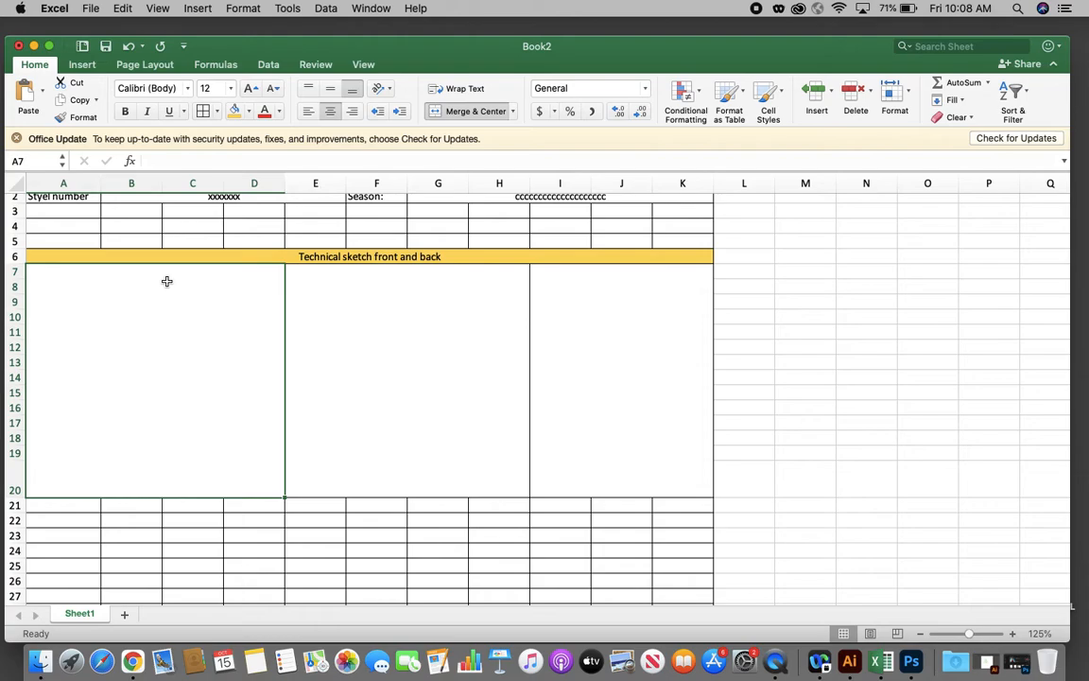
scroll(166, 281, "down", 1)
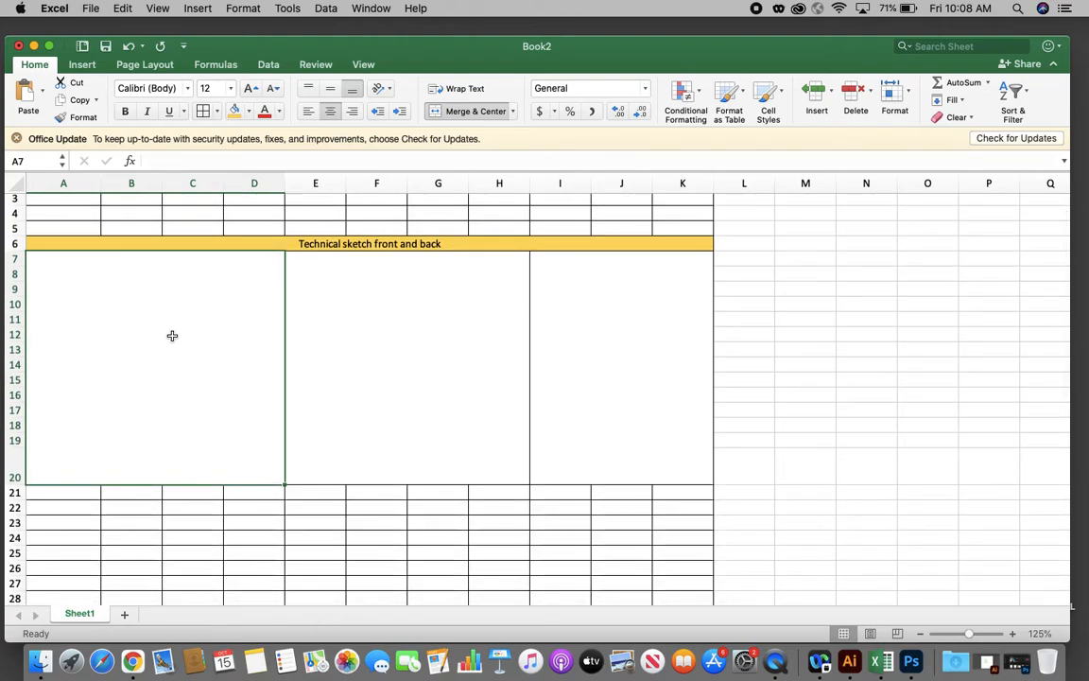
scroll(165, 340, "down", 2)
scroll(166, 339, "down", 5)
scroll(166, 340, "up", 7)
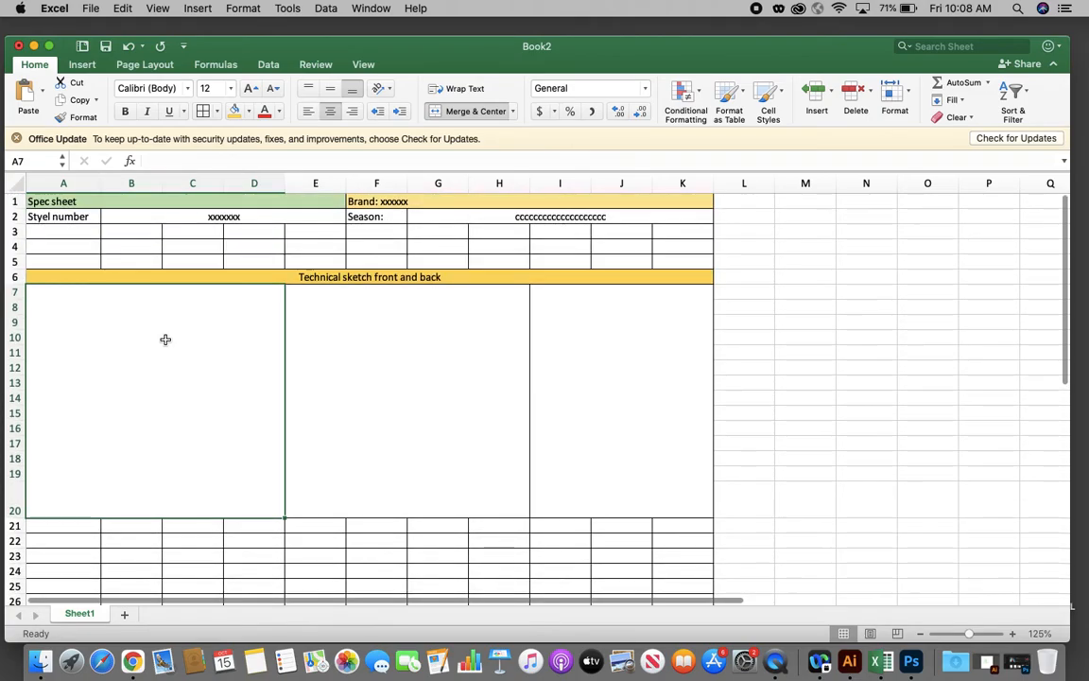
scroll(165, 340, "down", 1)
scroll(165, 339, "up", 1)
- Set the whole bordered spec sheet, A1:K34, as the print area
scroll(165, 340, "down", 4)
scroll(166, 340, "down", 5)
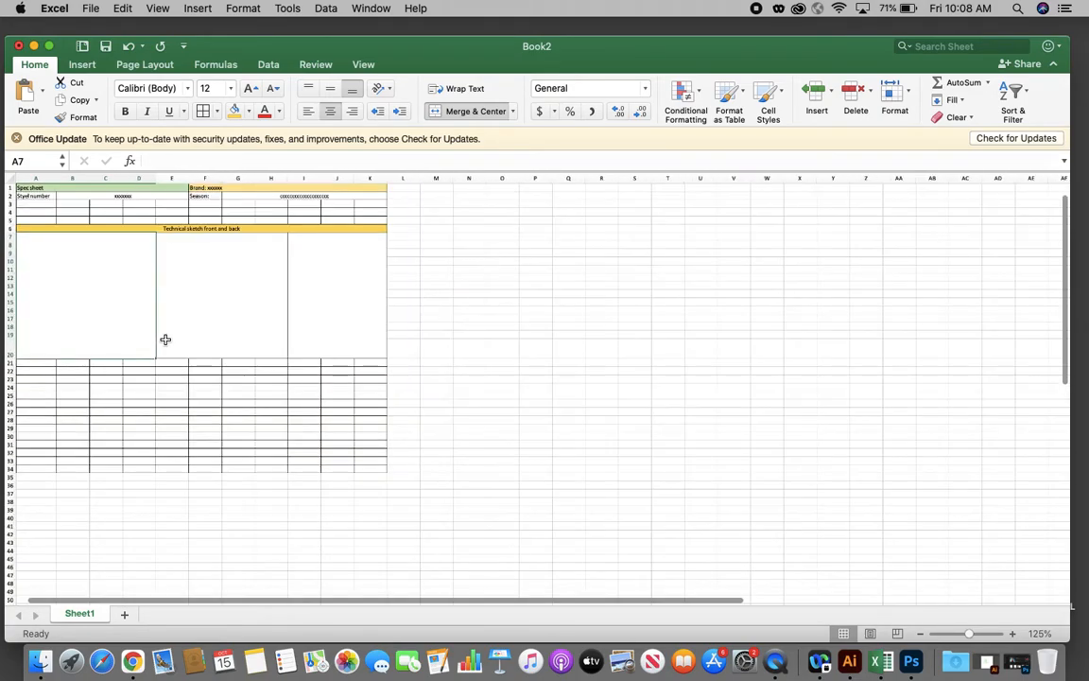
left_click_drag(378, 473, 27, 137)
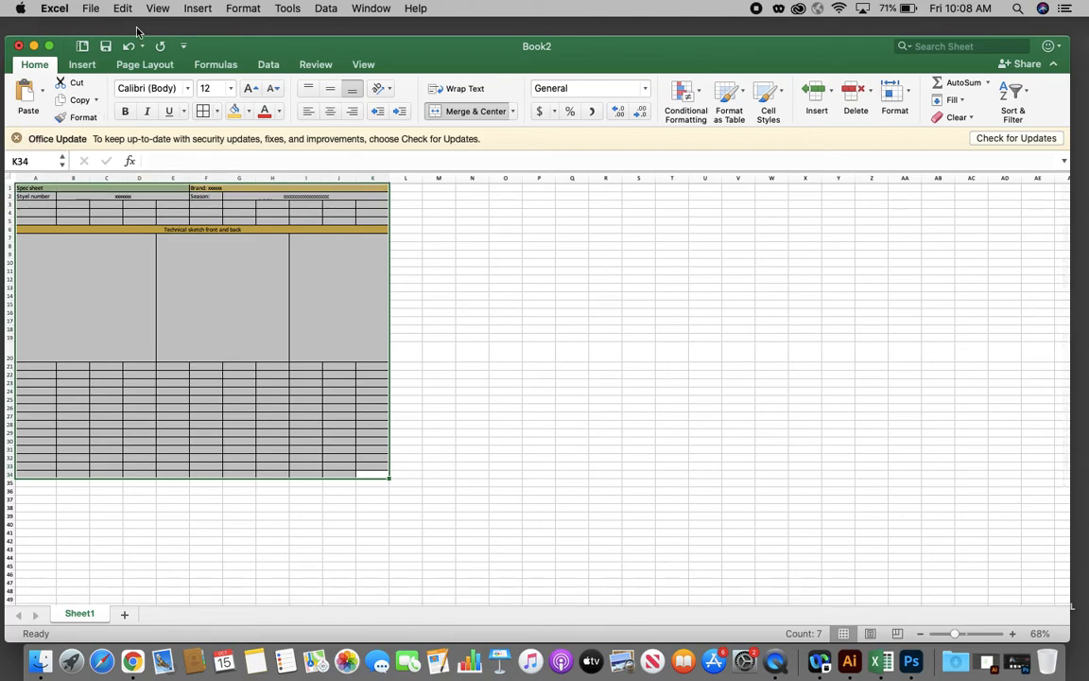
left_click(91, 8)
mouse_move(118, 319)
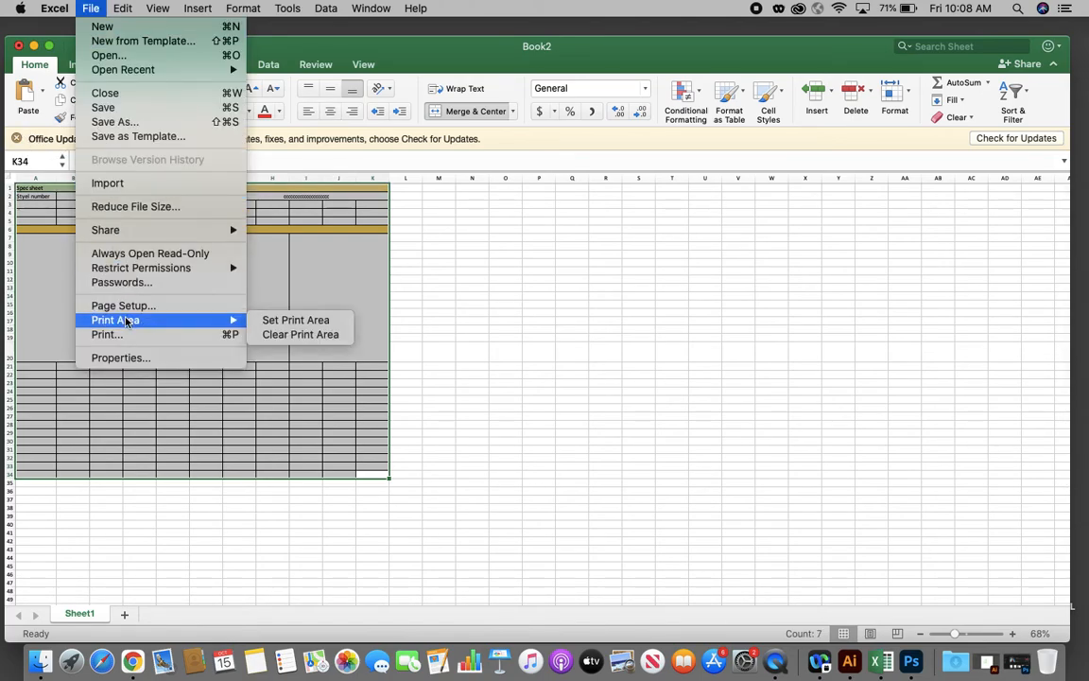
left_click(318, 320)
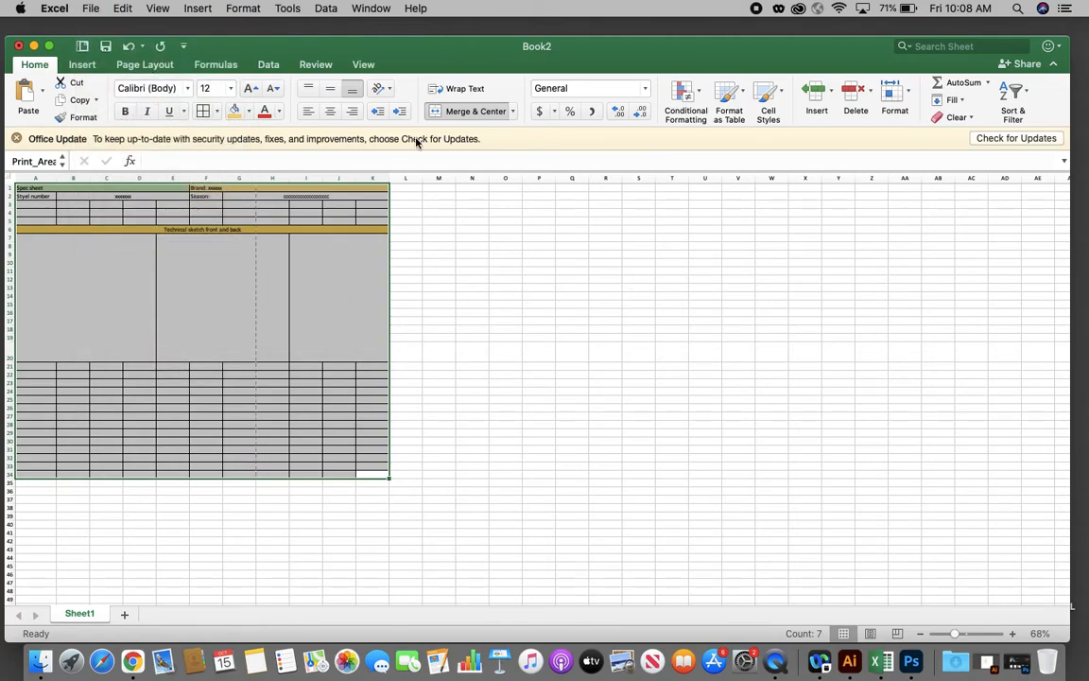
- Switch to Page Break Preview and move the dashed page break past column K so the whole spec sheet fits on one page
left_click(361, 64)
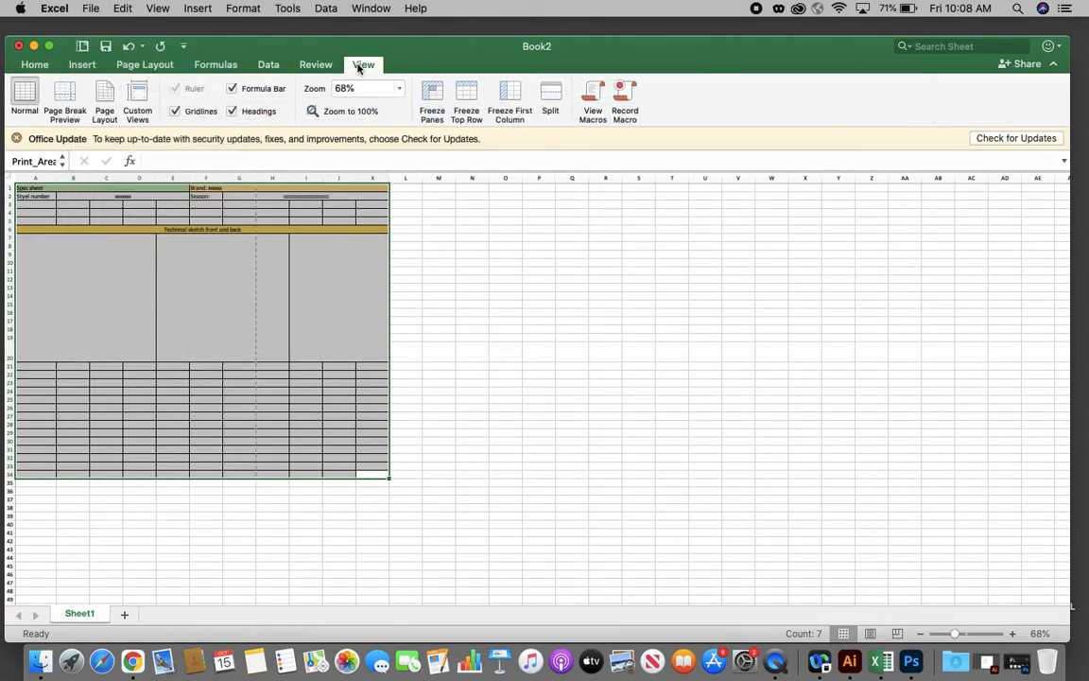
left_click(64, 94)
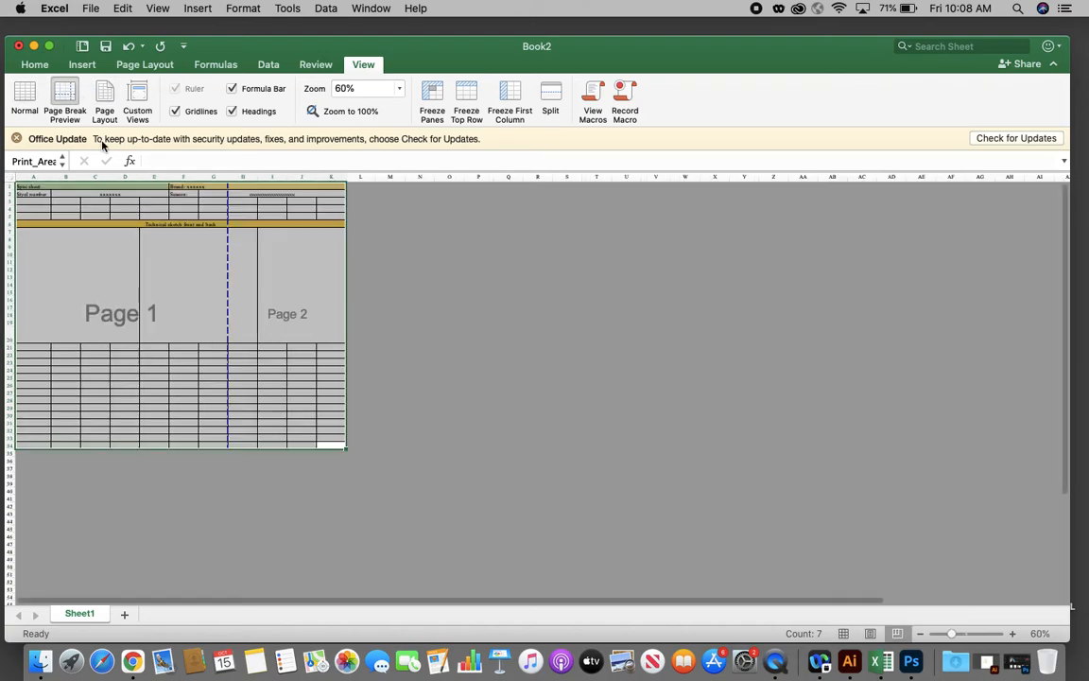
left_click(204, 272)
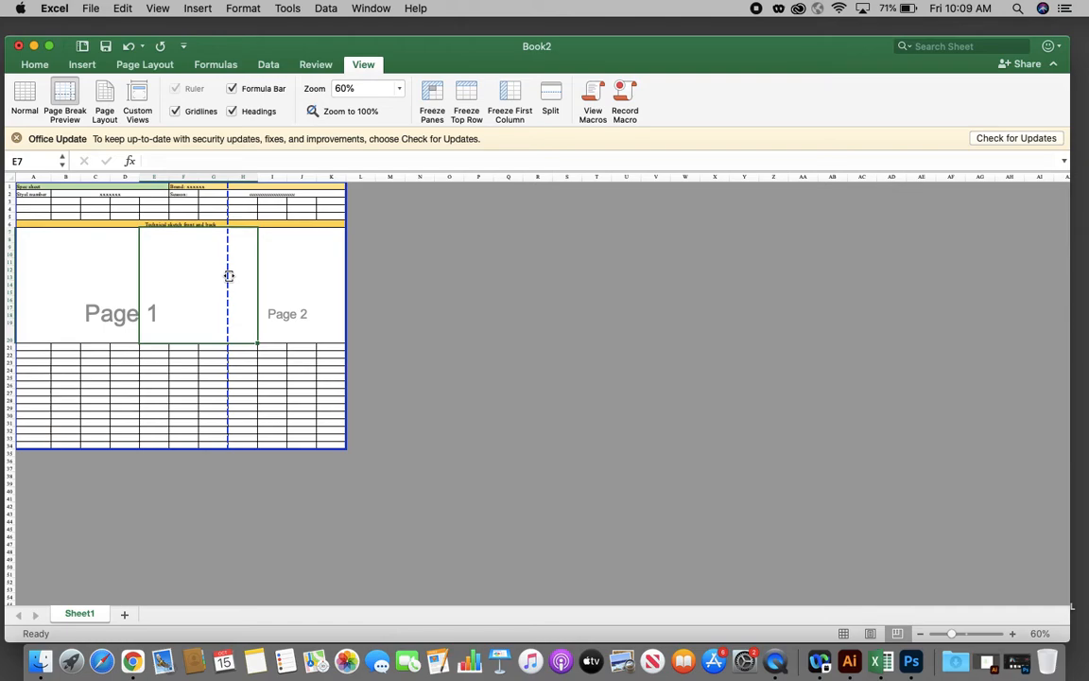
left_click_drag(229, 276, 354, 271)
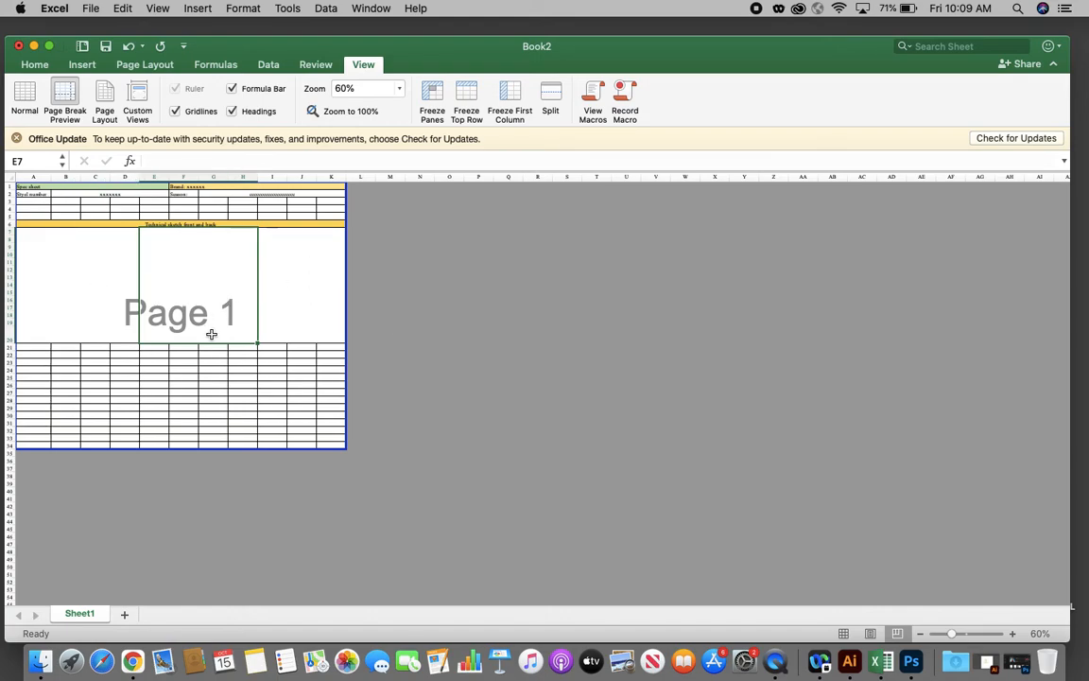
scroll(191, 320, "up", 5)
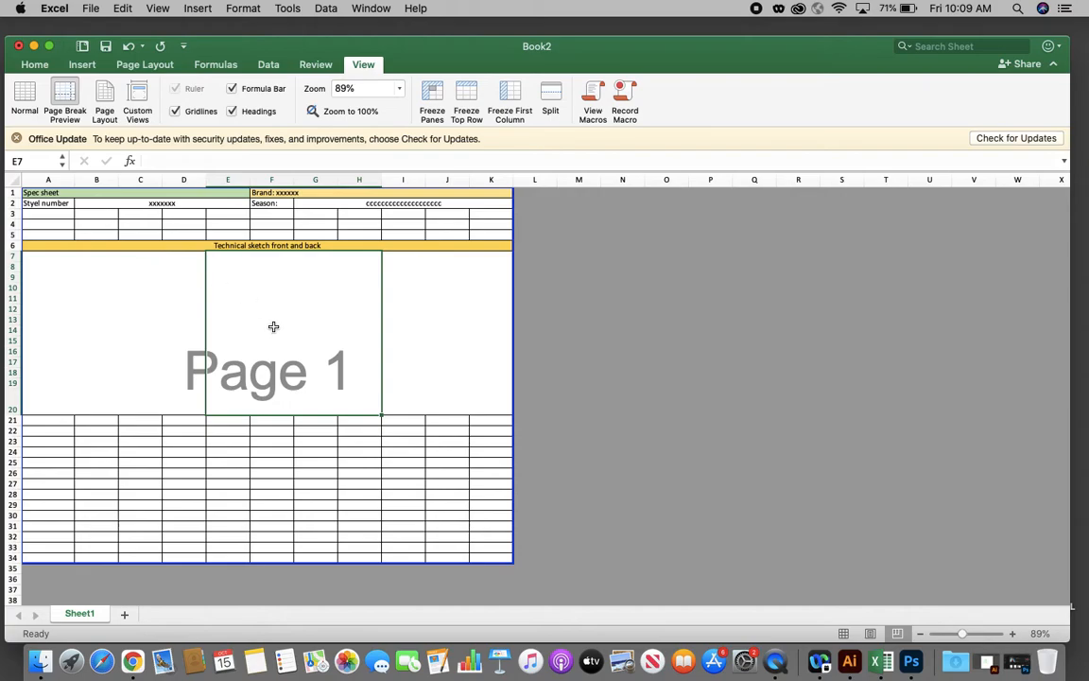
scroll(256, 316, "up", 5)
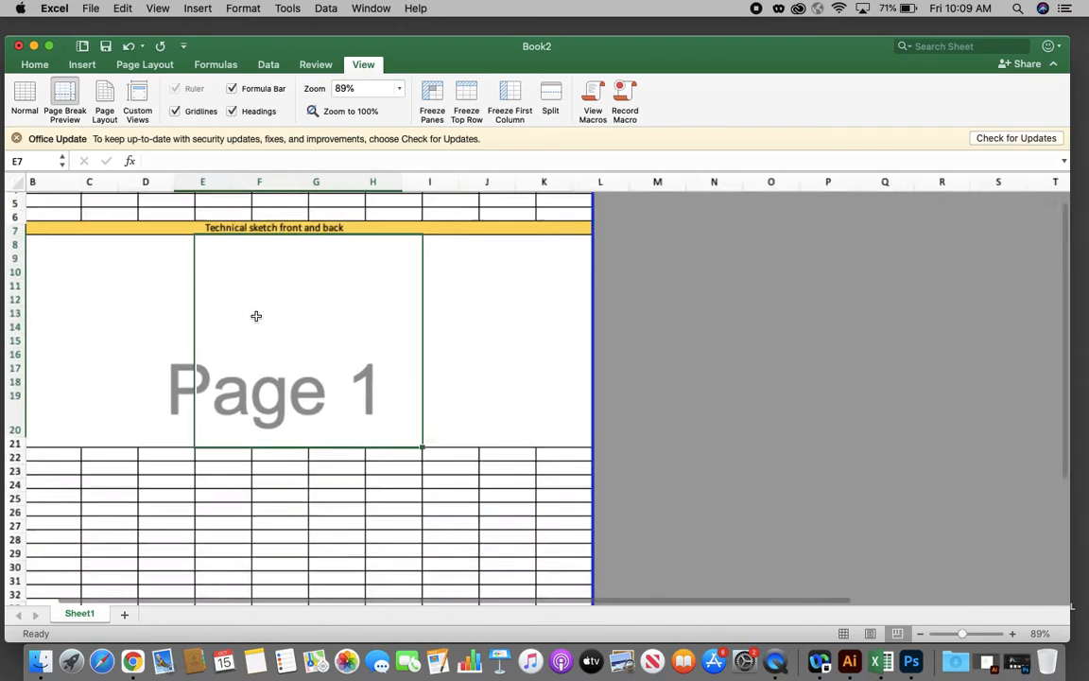
scroll(255, 325, "down", 5)
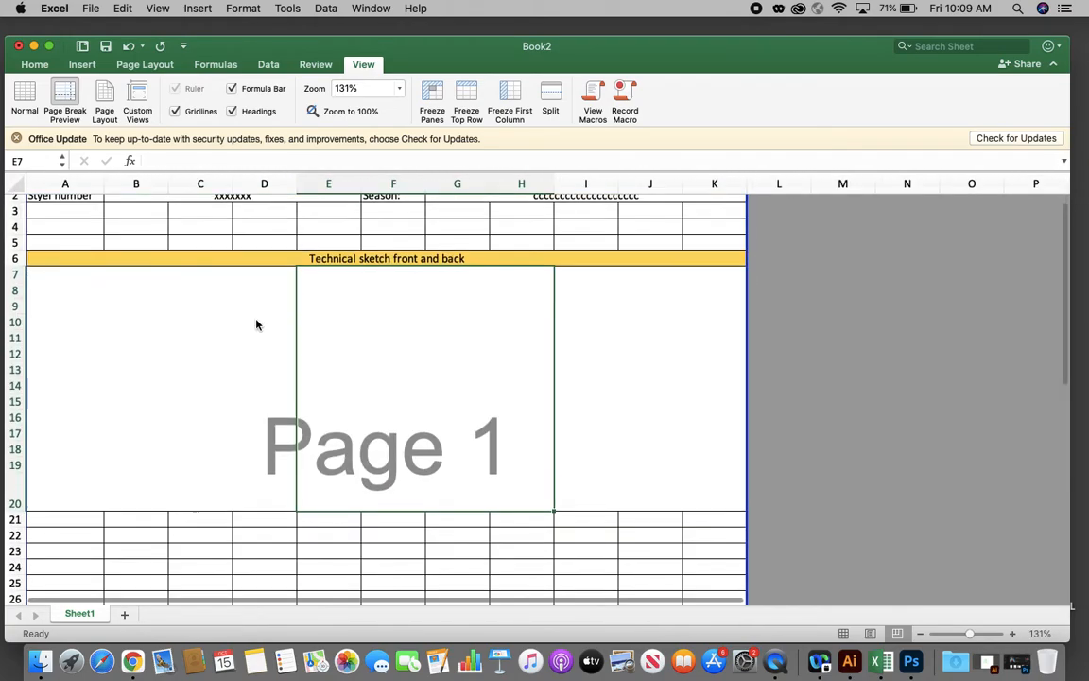
scroll(255, 325, "up", 3)
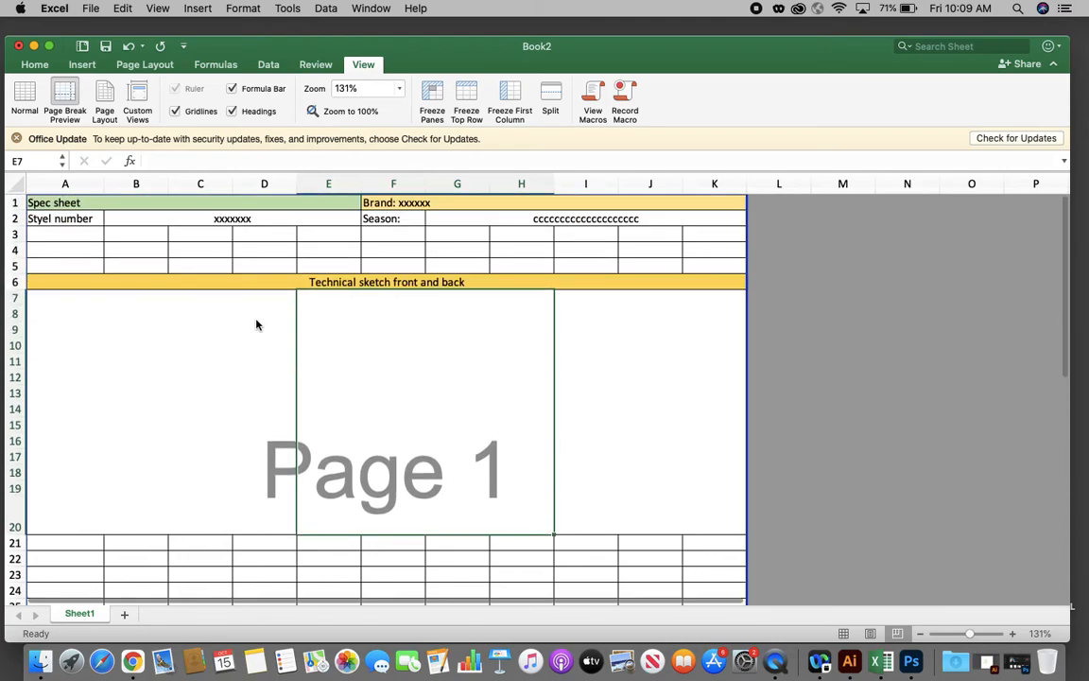